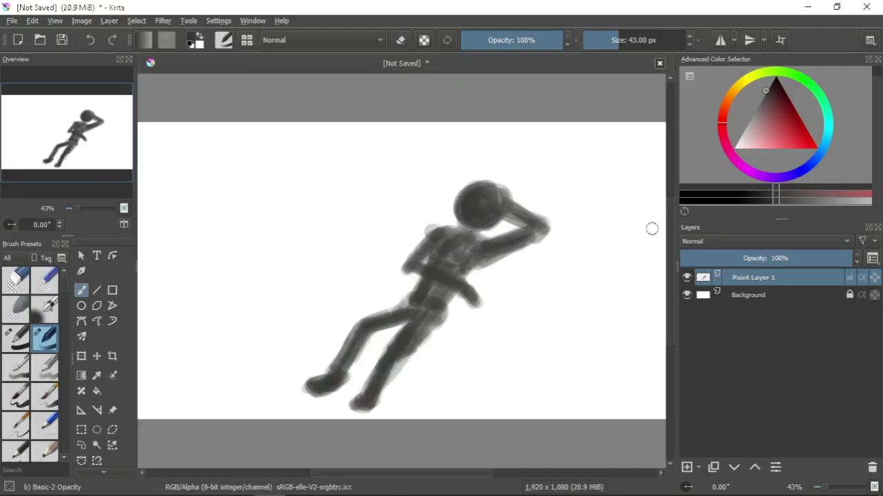
Step: On a new layer above the faded silhouette, sketch the head, torso, arms and hand outlines with a 6.31 px brush
key(Insert)
key(bracketleft)
key(bracketleft)
key(bracketleft)
key(bracketleft)
key(bracketleft)
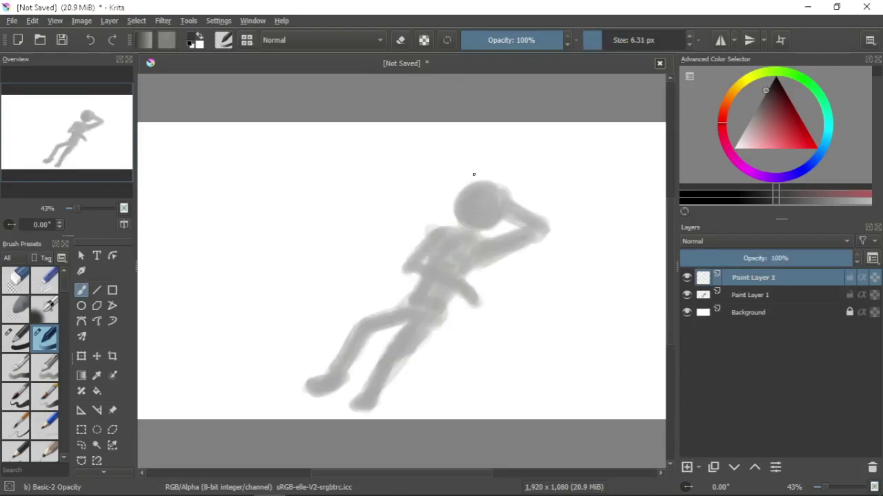
mouse_move(462, 225)
mouse_down()
mouse_move(471, 199)
mouse_move(506, 201)
mouse_up()
mouse_move(440, 225)
mouse_down()
mouse_move(494, 243)
mouse_move(441, 228)
mouse_move(403, 264)
mouse_move(511, 251)
mouse_move(553, 227)
mouse_up()
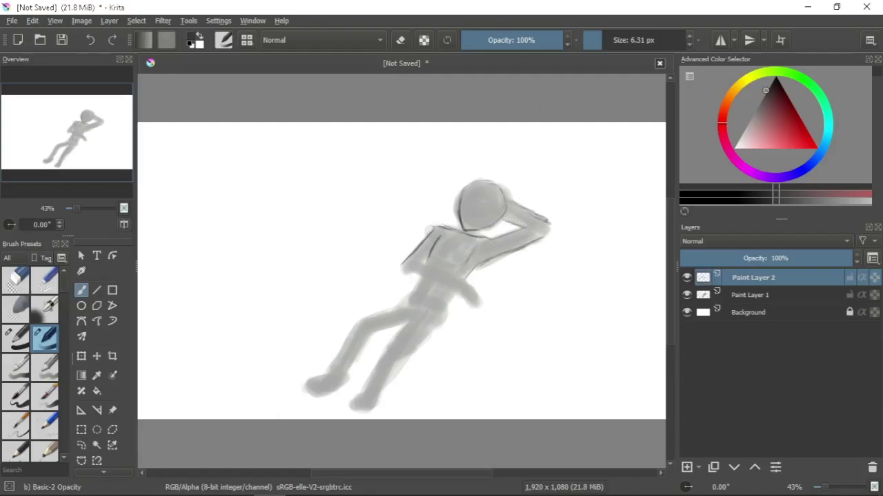
mouse_move(469, 284)
mouse_down()
mouse_move(465, 309)
mouse_move(482, 302)
mouse_up()
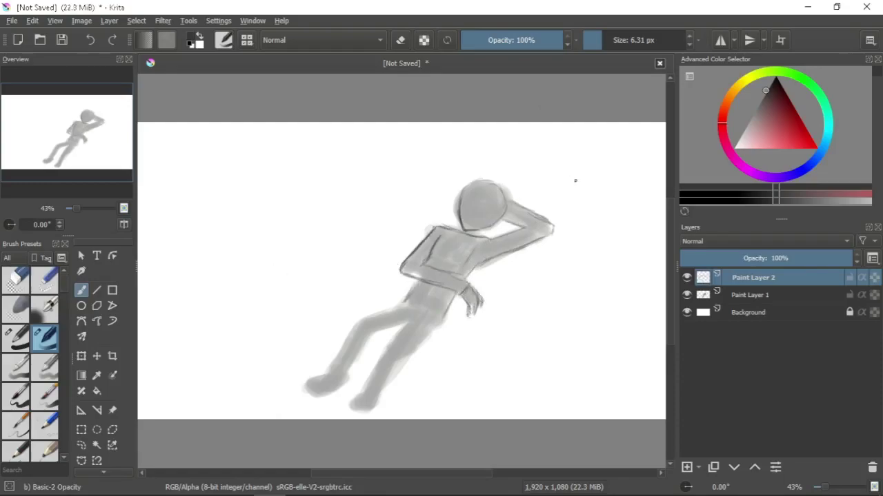
Step: Merge the outline layer into the silhouette layer, then enlarge the figure and add an empty layer above it
key(ctrl+e)
key(ctrl+t)
mouse_move(587, 104)
mouse_down()
mouse_move(587, 69)
mouse_move(575, 114)
mouse_up()
key(Return)
key(b)
key(Insert)
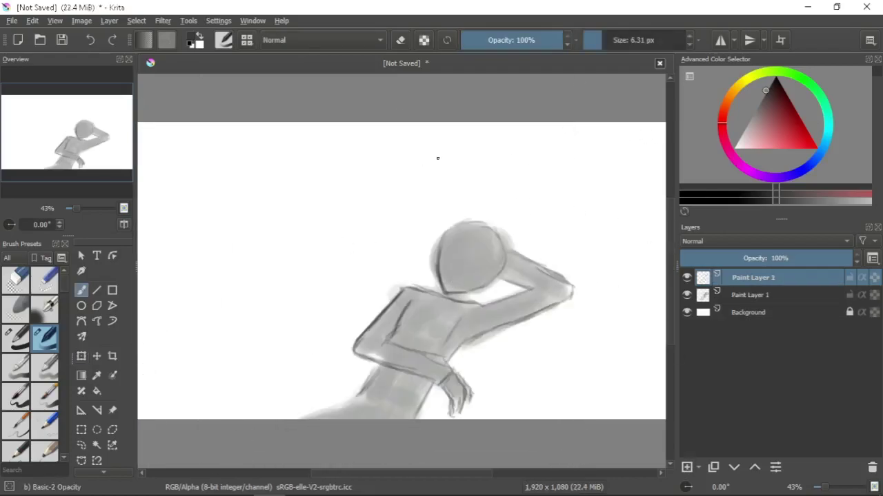
Step: Rework the transform of the figure on Paint Layer 1 so it fills more of the canvas
key(ctrl+z)
key(ctrl+z)
key(ctrl+z)
key(ctrl+t)
mouse_move(591, 142)
mouse_down()
mouse_move(544, 173)
mouse_move(624, 146)
mouse_up()
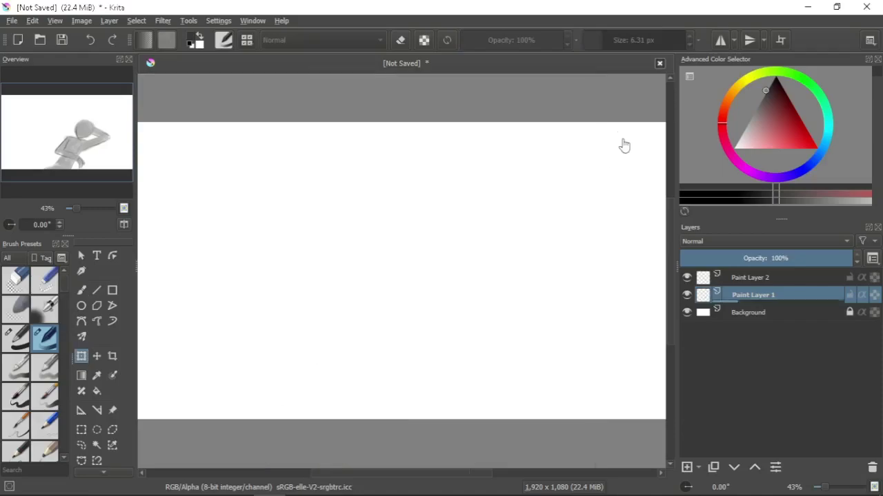
key(Return)
key(b)
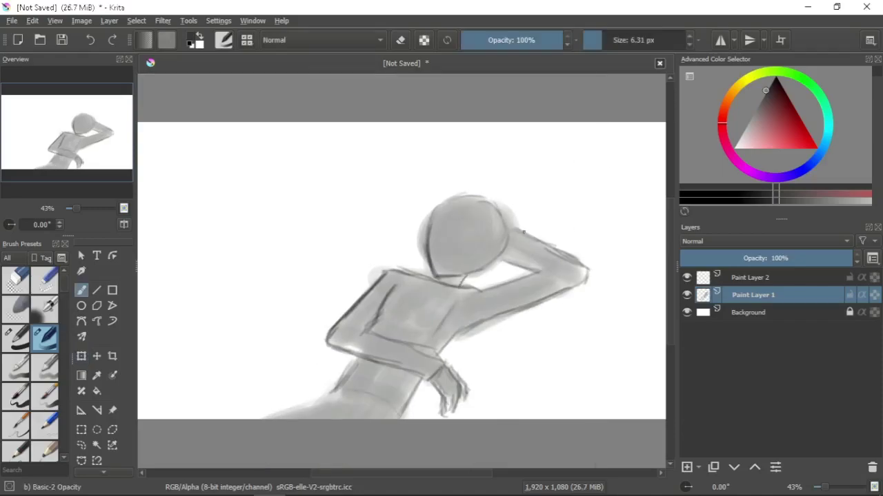
Step: Sketch the fringe strands and the side hair beside the raised arm on Paint Layer 2
key(Page_Up)
mouse_move(457, 207)
mouse_down()
mouse_move(450, 244)
mouse_move(477, 240)
mouse_up()
drag(502, 201, 510, 232)
mouse_move(512, 227)
mouse_down()
mouse_move(491, 277)
mouse_move(478, 282)
mouse_up()
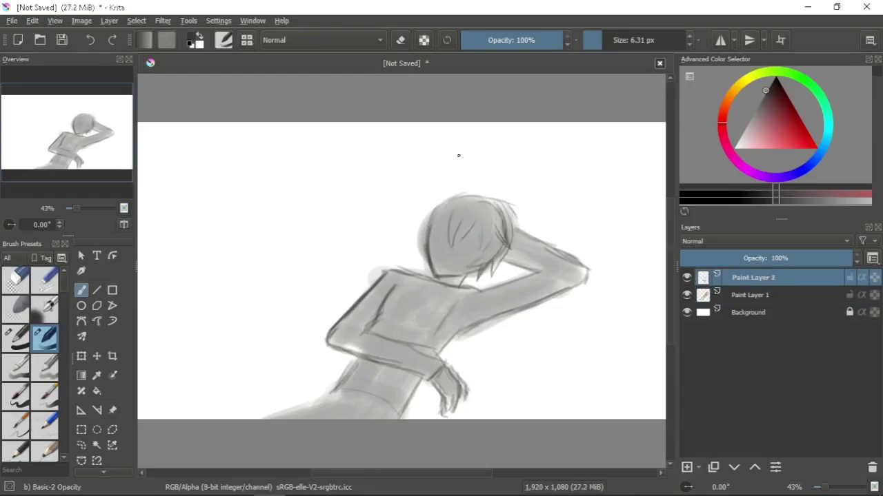
Step: Outline the crown of the hair, adding a pointed tuft on top and the outer contour down both sides
drag(454, 189, 422, 250)
mouse_move(461, 193)
mouse_down()
mouse_move(484, 199)
mouse_move(472, 169)
mouse_up()
drag(486, 200, 474, 171)
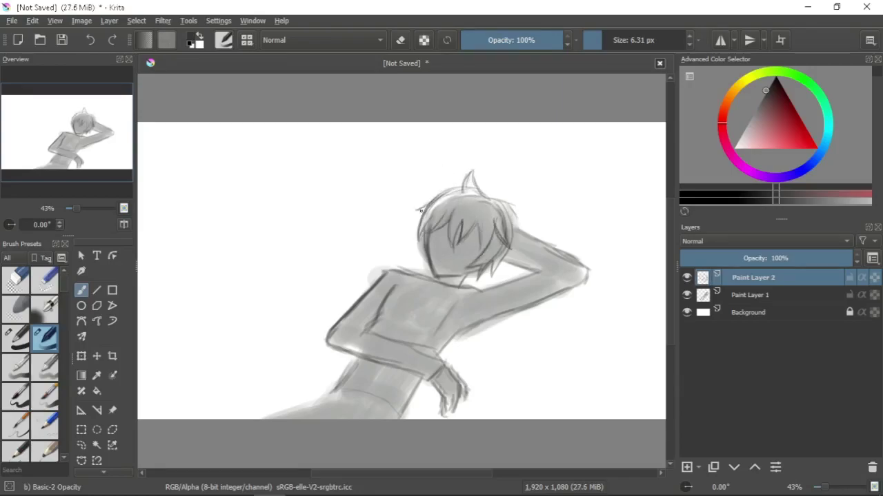
drag(491, 196, 515, 242)
drag(512, 244, 499, 266)
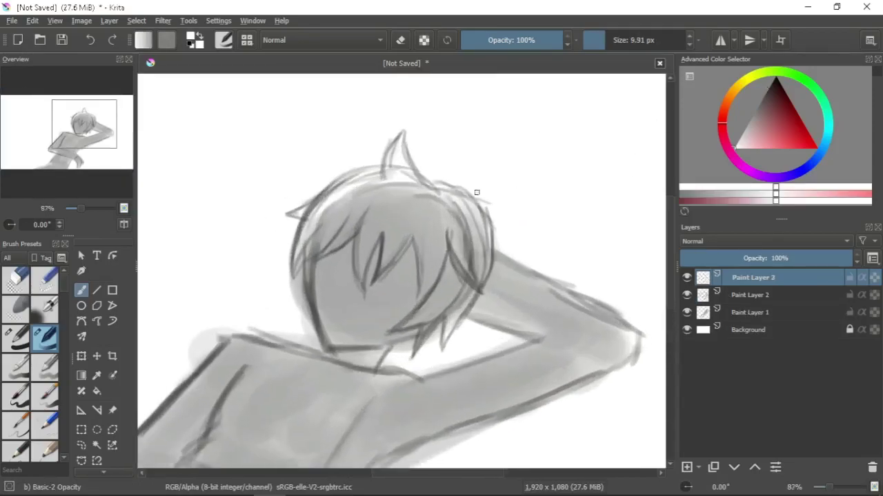
Step: Sketch the eyes, nose and mouth on a new layer with a 5.75 px brush, erasing and correcting the eye nearer the raised arm
drag(492, 144, 517, 143)
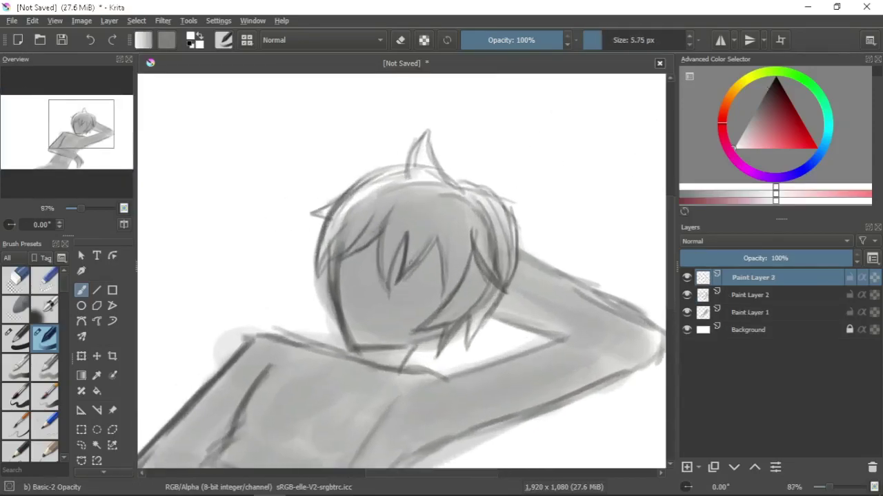
ctrl+click(353, 274)
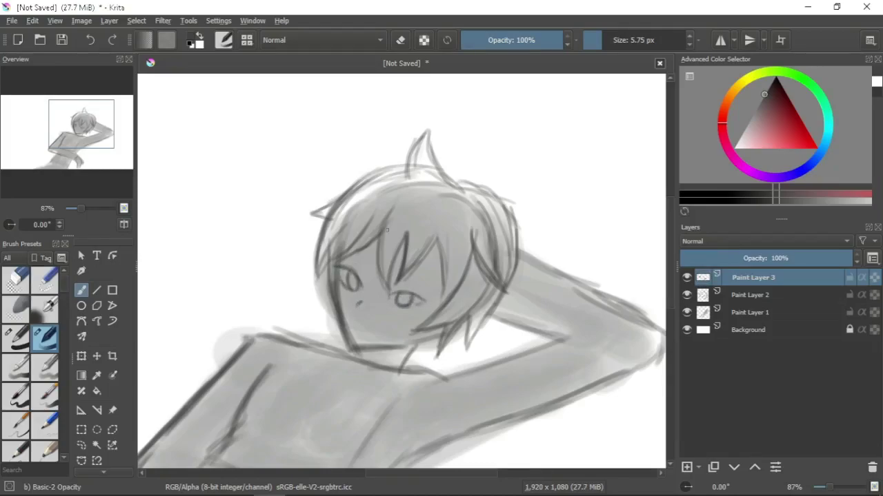
key(/)
mouse_move(393, 298)
mouse_down()
mouse_move(419, 301)
mouse_move(414, 296)
mouse_up()
key(/)
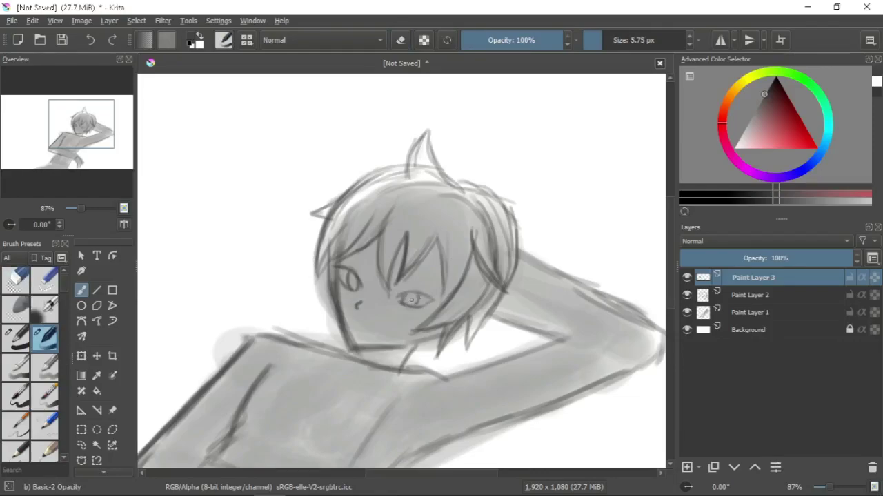
key(/)
mouse_move(403, 304)
mouse_down()
mouse_move(418, 317)
mouse_move(436, 309)
mouse_move(413, 300)
mouse_up()
key(/)
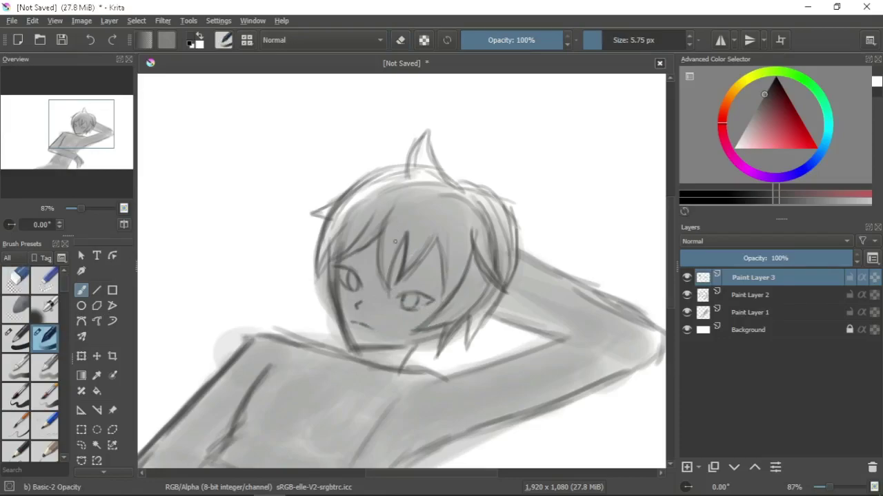
Step: Erase the jaw on Paint Layer 1 and rough in a new jawline, checking it in the mirrored view
key(m)
key(Page_Down)
key(Page_Down)
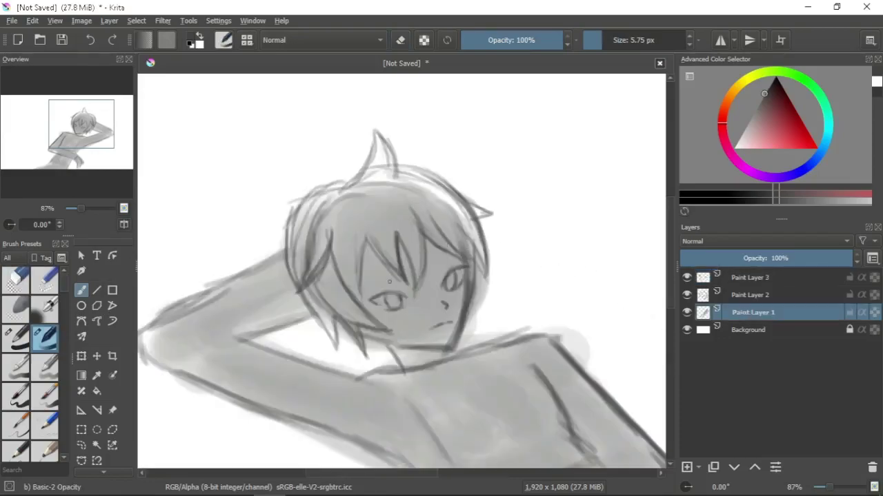
key(/)
mouse_move(395, 311)
mouse_down()
mouse_move(446, 350)
mouse_move(464, 329)
mouse_move(459, 352)
mouse_up()
key(/)
drag(360, 353, 425, 344)
key(ctrl+z)
key(m)
mouse_move(334, 299)
mouse_down()
mouse_move(373, 357)
mouse_move(427, 352)
mouse_up()
Step: Move the facial features on Paint Layer 3 slightly lower on the face
key(Page_Up)
key(Page_Up)
key(t)
drag(524, 234, 528, 248)
Step: Erase and redraw the chin and the outer cheek contour on Paint Layer 1
key(Page_Down)
key(Page_Down)
key(b)
key(/)
key(/)
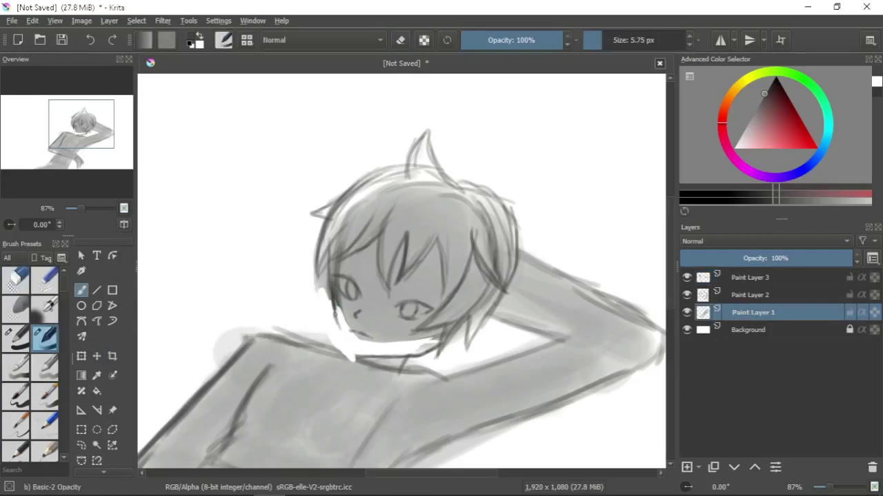
key(/)
drag(373, 348, 424, 344)
key(/)
mouse_move(353, 360)
mouse_down()
mouse_move(438, 349)
mouse_move(337, 309)
mouse_move(330, 260)
mouse_up()
key(/)
mouse_move(330, 306)
mouse_down()
mouse_move(324, 255)
mouse_move(358, 203)
mouse_move(337, 291)
mouse_up()
key(/)
mouse_move(340, 276)
mouse_down()
mouse_move(341, 341)
mouse_move(442, 353)
mouse_move(458, 366)
mouse_up()
Step: Refine the jawline from the chin to the side hair, cleaning up stray lines and comparing it in the mirrored view
key(m)
key(/)
key(/)
key(m)
drag(345, 353, 424, 348)
drag(403, 350, 448, 327)
drag(359, 353, 409, 351)
key(/)
drag(462, 338, 394, 351)
key(/)
key(m)
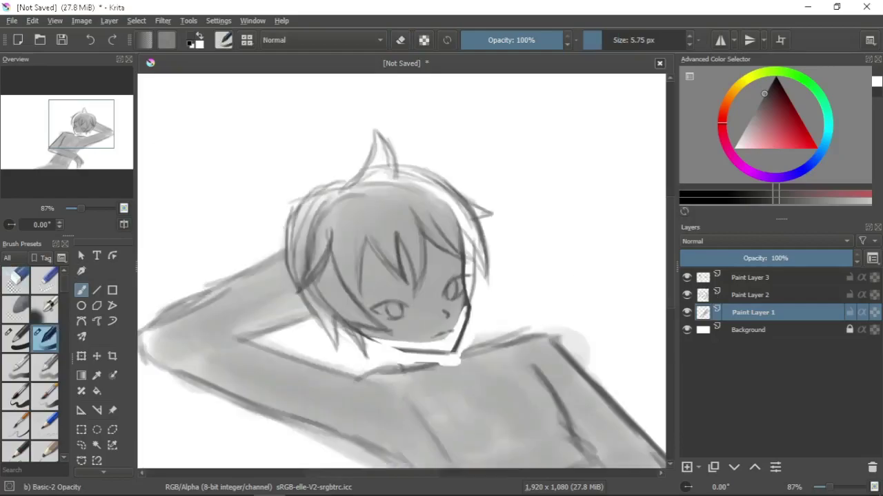
key(m)
key(/)
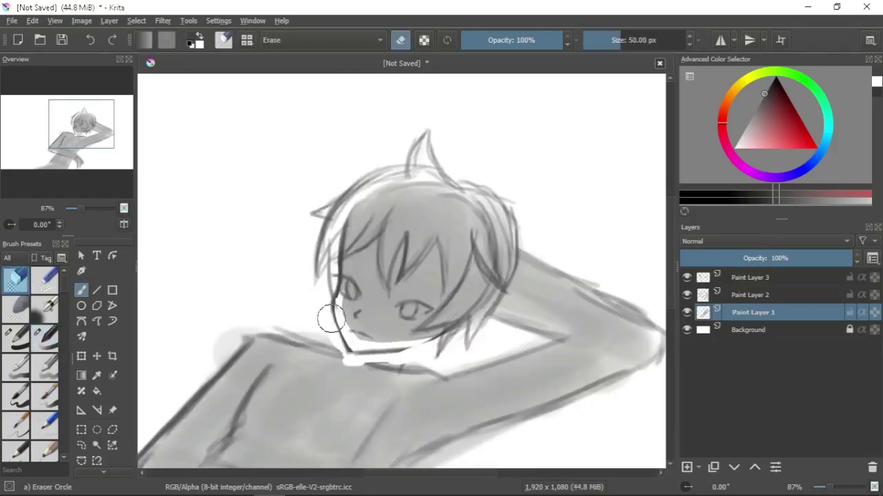
Step: Reposition the facial features on Paint Layer 3 to fit the new jaw and sketch the eyebrows
key(Page_Up)
key(Page_Up)
key(t)
key(ctrl+t)
key(m)
key(m)
key(m)
key(m)
key(/)
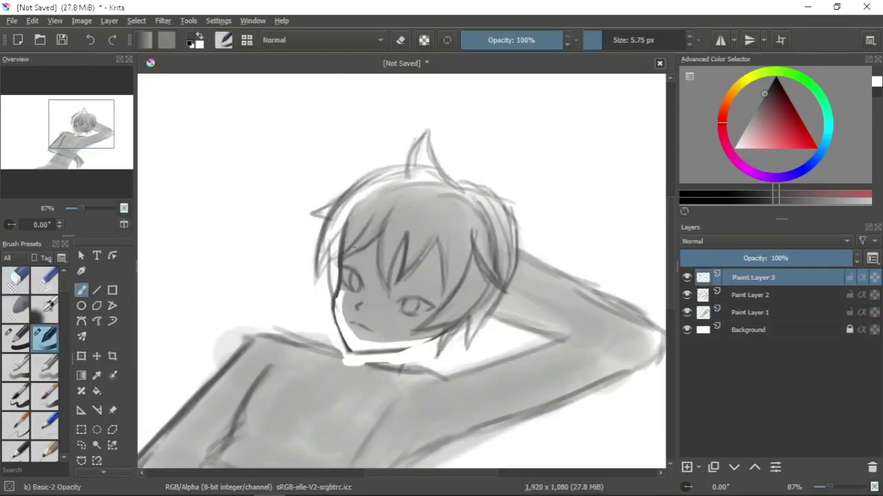
Step: Add strokes around the neck and shoulder on a new layer above Paint Layer 1 and merge it down
key(Page_Down)
key(Page_Down)
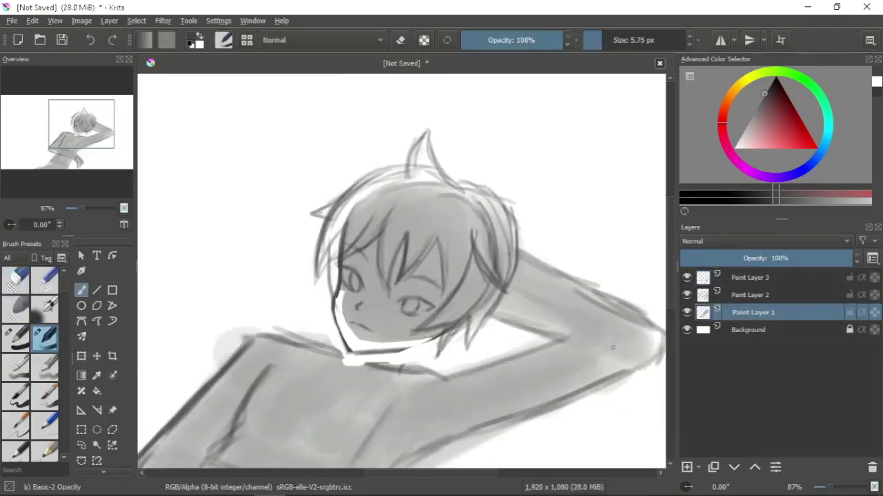
key(Insert)
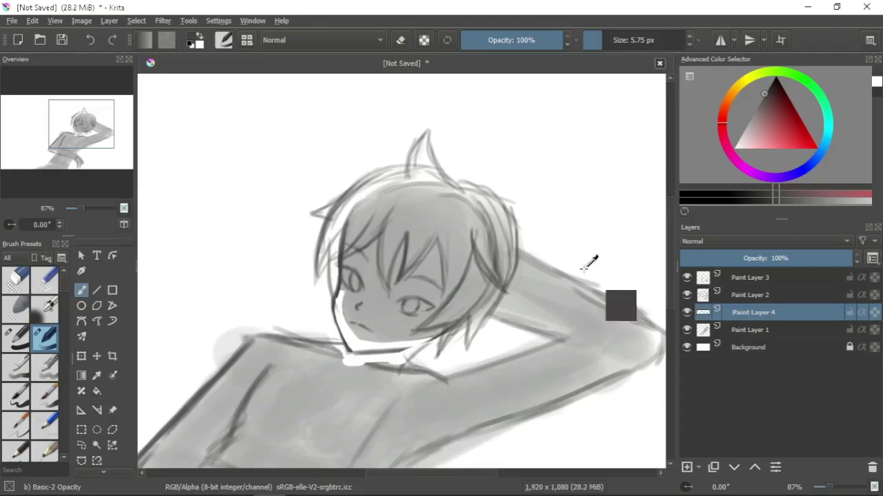
key(ctrl+e)
Step: Clean up and redraw the shoulder line and the neckline leading to the raised arm
scroll(462, 208, down, 3)
key(slash)
mouse_move(249, 235)
mouse_down()
mouse_move(272, 214)
mouse_move(269, 221)
mouse_move(296, 225)
mouse_up()
key(slash)
drag(427, 273, 545, 260)
key(slash)
key(slash)
mouse_move(451, 265)
mouse_down()
mouse_move(502, 262)
mouse_move(514, 272)
mouse_move(483, 261)
mouse_up()
key(slash)
key(slash)
Step: Redraw the raised arm's inner shoulder, armpit and the adjoining side of the torso
drag(455, 315, 404, 372)
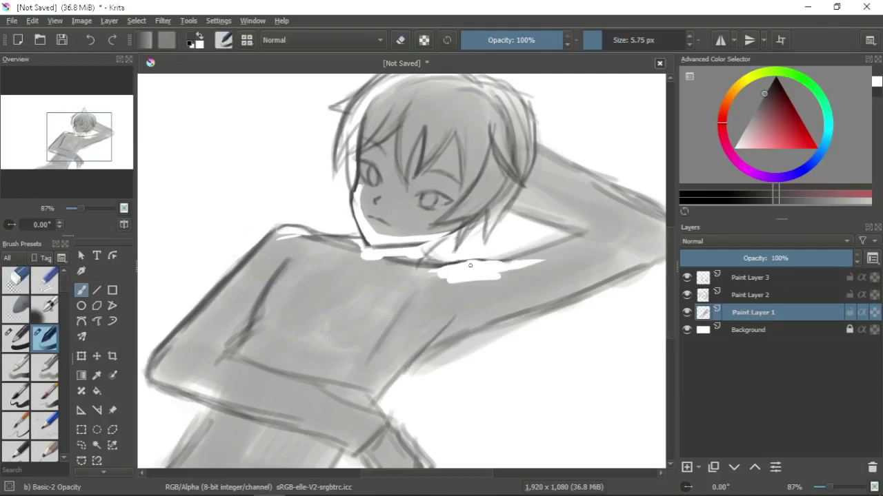
drag(445, 275, 531, 259)
drag(422, 295, 514, 264)
drag(470, 330, 411, 368)
drag(456, 315, 376, 403)
drag(451, 289, 388, 333)
Step: Erase the elbow, forearm and hand lying across the waist with the 50 px Eraser Circle brush
mouse_move(590, 151)
mouse_down()
mouse_move(575, 174)
mouse_move(673, 160)
mouse_up()
drag(394, 318, 400, 264)
click(15, 279)
mouse_move(262, 296)
mouse_down()
mouse_move(442, 341)
mouse_move(452, 289)
mouse_up()
drag(441, 331, 394, 262)
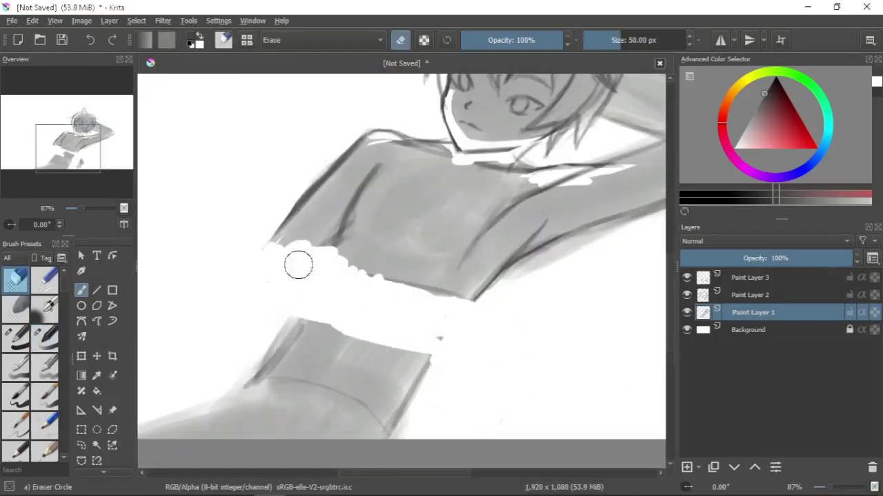
Step: Redraw the elbow and both edges of the forearm across the waist with the Basic-2 Opacity brush
click(44, 338)
drag(283, 242, 231, 293)
drag(283, 261, 429, 319)
drag(376, 292, 448, 326)
drag(242, 298, 445, 362)
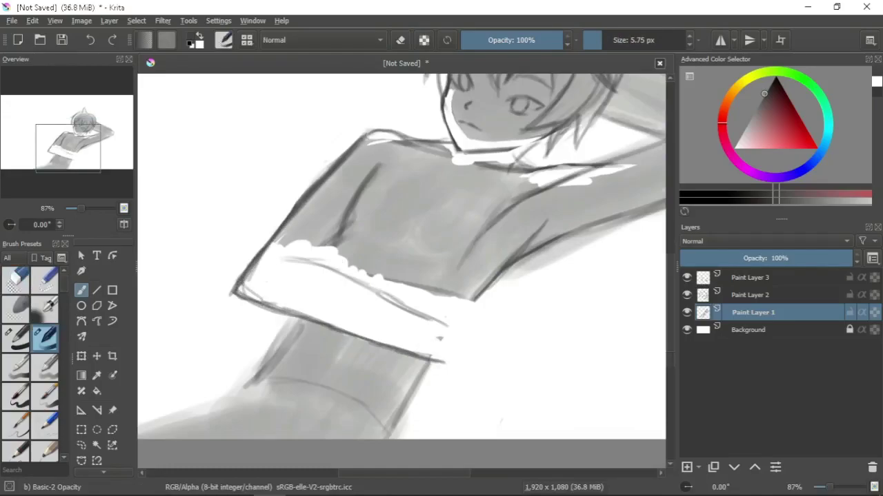
Step: Erase the rough upper arm and elbow lines of the lowered arm and redraw them with cleaner contours
drag(314, 194, 238, 283)
click(15, 279)
mouse_move(305, 217)
mouse_down()
mouse_move(292, 305)
mouse_move(338, 241)
mouse_move(339, 203)
mouse_move(404, 297)
mouse_move(408, 338)
mouse_up()
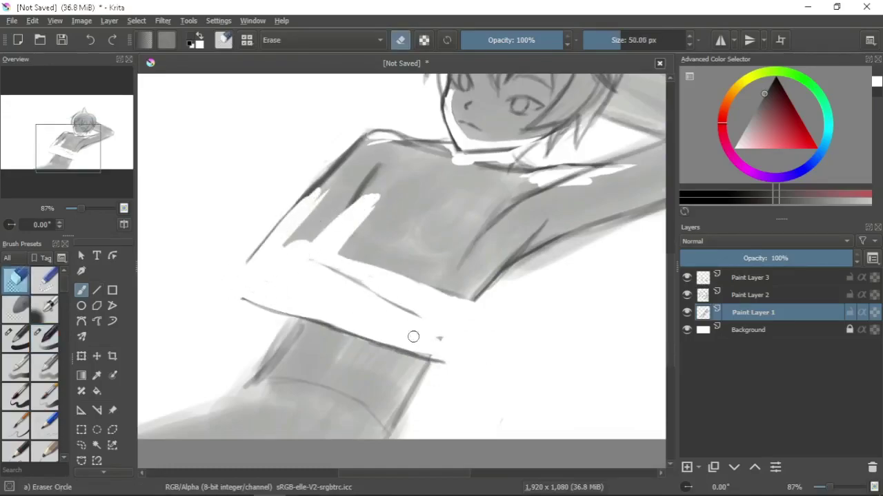
click(45, 338)
drag(297, 204, 313, 318)
mouse_move(286, 257)
mouse_down()
mouse_move(452, 336)
mouse_move(422, 366)
mouse_up()
drag(348, 206, 305, 264)
Step: Try to sketch the wrist and a curled hand at the end of the lowered forearm
drag(511, 182, 465, 282)
drag(454, 318, 454, 262)
mouse_move(395, 396)
mouse_down()
mouse_move(438, 414)
mouse_move(431, 353)
mouse_up()
mouse_move(386, 293)
mouse_down()
mouse_move(445, 345)
mouse_move(434, 331)
mouse_move(417, 360)
mouse_up()
key(e)
key(e)
drag(397, 316, 450, 358)
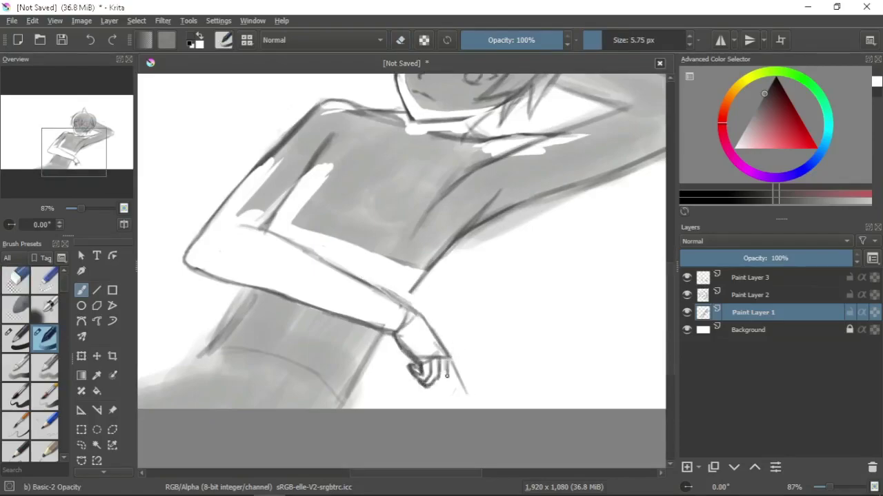
drag(452, 362, 455, 407)
Step: Erase the curled hand and redraw it hanging down from the wrist with bent fingers and a thumb
key(/)
drag(422, 321, 410, 344)
key(/)
mouse_move(399, 311)
mouse_down()
mouse_move(395, 366)
mouse_move(424, 358)
mouse_move(407, 375)
mouse_move(435, 384)
mouse_move(403, 369)
mouse_up()
drag(428, 311, 436, 390)
drag(413, 354, 418, 389)
key(/)
drag(375, 301, 411, 314)
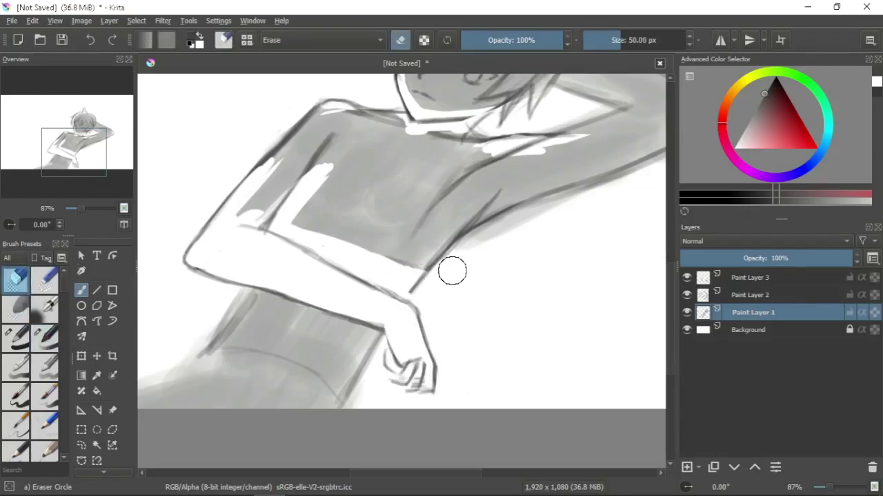
key(/)
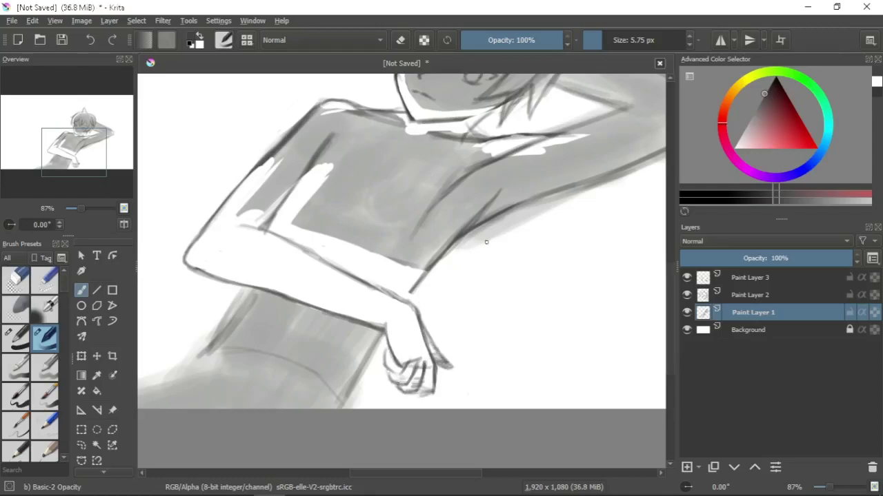
Step: On Paint Layer 2, erase the rough hair strands at the back of the head and redraw the hair outline down to the cheek
scroll(472, 246, up, 5)
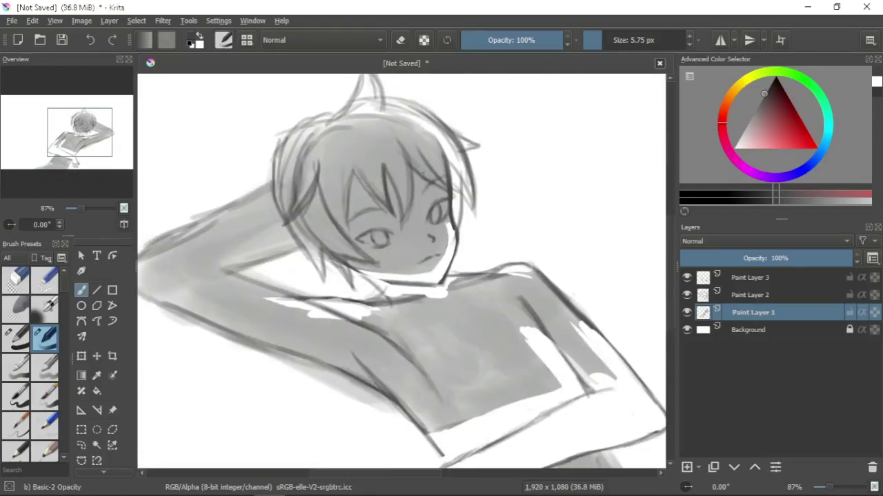
key(Page_Up)
key(/)
mouse_move(324, 110)
mouse_down()
mouse_move(279, 155)
mouse_move(303, 248)
mouse_move(331, 214)
mouse_move(318, 247)
mouse_up()
key(/)
drag(320, 167, 327, 211)
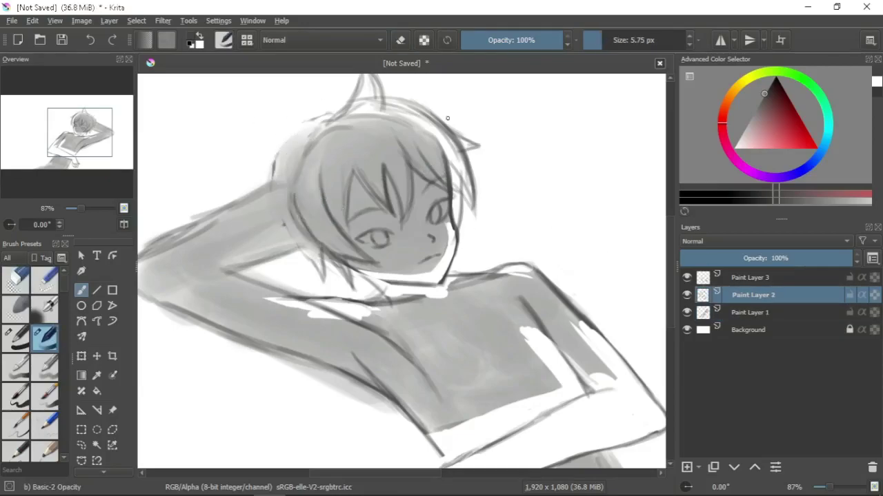
drag(298, 158, 265, 215)
mouse_move(324, 113)
mouse_down()
mouse_move(288, 138)
mouse_move(276, 256)
mouse_up()
drag(285, 227, 381, 290)
mouse_move(318, 116)
mouse_down()
mouse_move(395, 95)
mouse_move(375, 221)
mouse_up()
Step: Erase and redraw the central bangs as pointed strands falling over the forehead, checking them with the canvas view mirrored
key(/)
key(/)
drag(352, 172, 397, 228)
mouse_move(407, 183)
mouse_down()
mouse_move(372, 231)
mouse_move(394, 233)
mouse_up()
key(m)
mouse_move(422, 196)
mouse_down()
mouse_move(449, 207)
mouse_move(455, 186)
mouse_move(393, 207)
mouse_move(372, 179)
mouse_move(342, 207)
mouse_up()
key(/)
key(/)
drag(413, 180, 398, 233)
mouse_move(452, 188)
mouse_down()
mouse_move(413, 231)
mouse_move(445, 245)
mouse_up()
drag(388, 169, 384, 234)
key(ctrl+z)
mouse_move(403, 142)
mouse_down()
mouse_move(374, 222)
mouse_move(389, 229)
mouse_up()
drag(410, 178, 393, 236)
Step: Sketch pointed hair locks along the far side of the face, from the temple down past the eye
drag(382, 161, 340, 204)
drag(356, 144, 339, 183)
drag(372, 141, 329, 221)
drag(343, 181, 337, 247)
drag(346, 201, 352, 253)
mouse_move(362, 187)
mouse_down()
mouse_move(345, 252)
mouse_move(357, 265)
mouse_move(347, 251)
mouse_up()
key(/)
key(/)
drag(370, 145, 338, 253)
drag(383, 164, 356, 193)
drag(388, 131, 333, 214)
drag(341, 167, 329, 208)
Step: Add strands to the bangs over the near eye and layered locks beside the near cheek
drag(393, 178, 373, 231)
drag(402, 165, 389, 245)
drag(436, 210, 391, 242)
drag(452, 183, 441, 242)
drag(451, 193, 432, 244)
drag(475, 206, 424, 266)
drag(473, 236, 443, 287)
drag(503, 211, 458, 268)
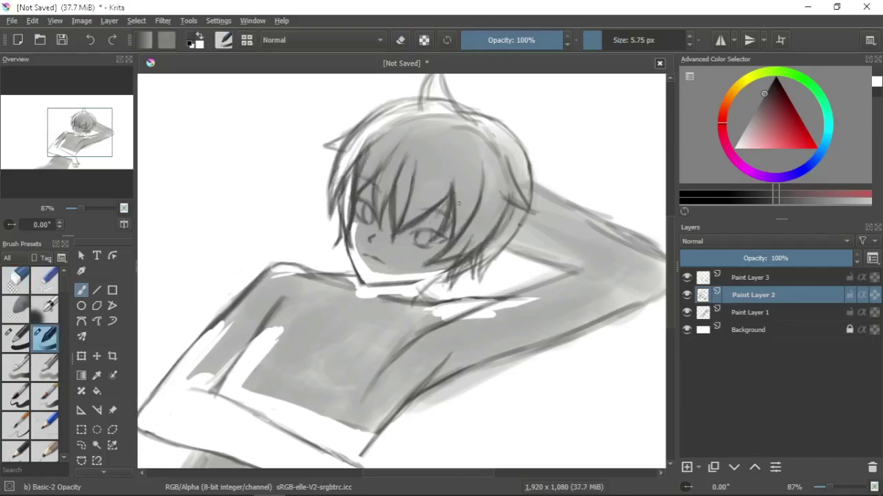
Step: Erase the rough crown lines and redraw the top of the hair with a single pointed tuft
scroll(451, 106, up, 1)
key(/)
mouse_move(483, 145)
mouse_down()
mouse_move(414, 122)
mouse_move(348, 235)
mouse_up()
mouse_move(365, 176)
mouse_down()
mouse_move(385, 143)
mouse_move(380, 116)
mouse_up()
key(/)
key(m)
drag(340, 128, 409, 116)
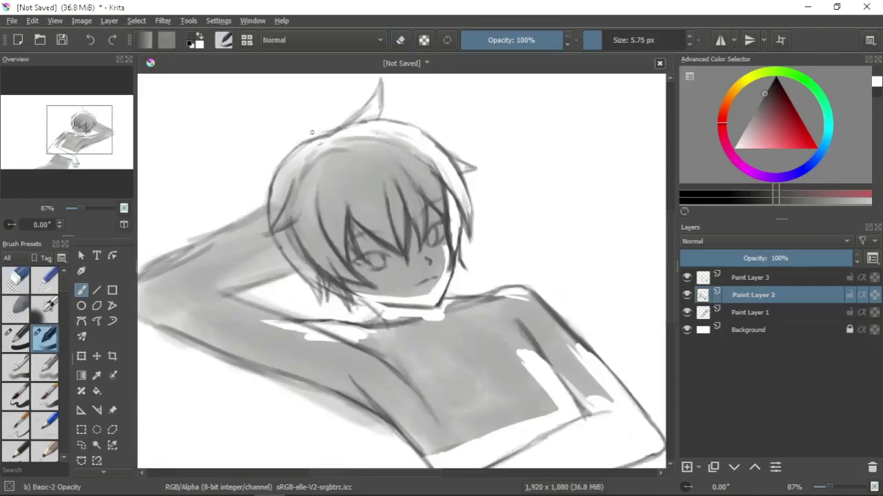
Step: Rework the hair on the far side of the head, erasing the stray strands and redrawing a cleaner outline beside the face
drag(438, 162, 450, 235)
drag(467, 180, 458, 252)
drag(415, 128, 463, 207)
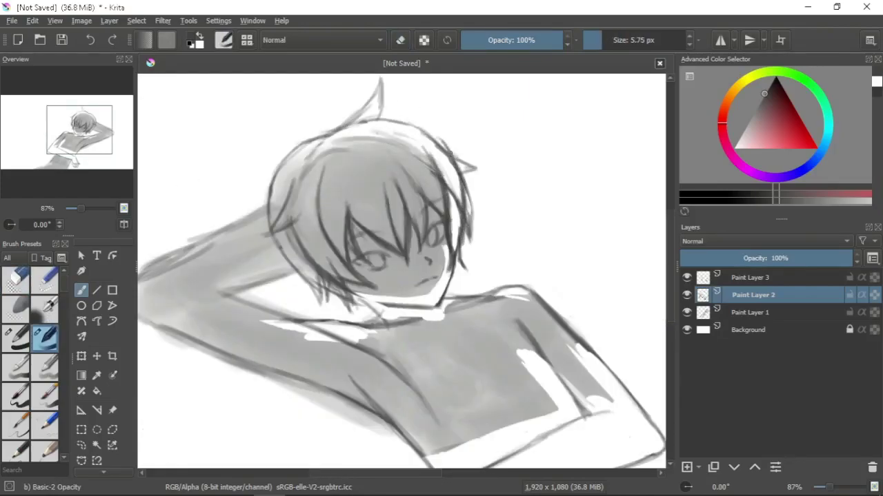
key(/)
mouse_move(407, 183)
mouse_down()
mouse_move(433, 174)
mouse_move(468, 182)
mouse_move(481, 210)
mouse_up()
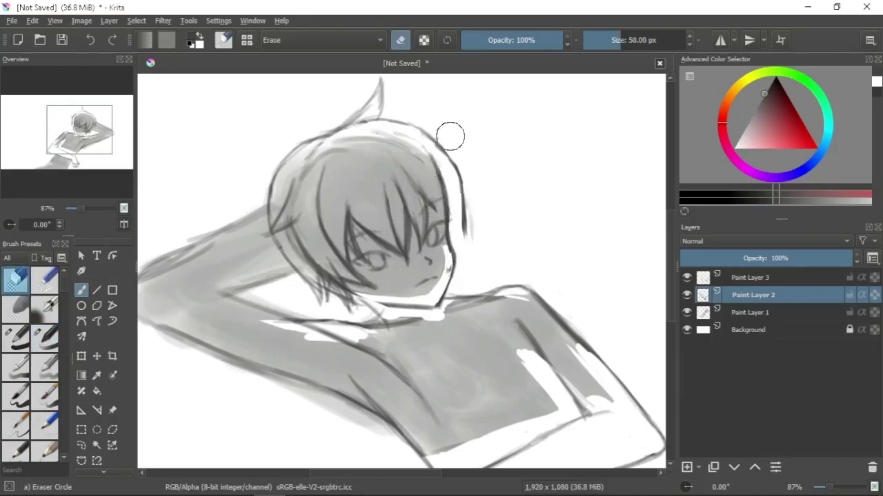
key(/)
drag(439, 169, 449, 251)
drag(463, 222, 455, 273)
drag(353, 267, 372, 297)
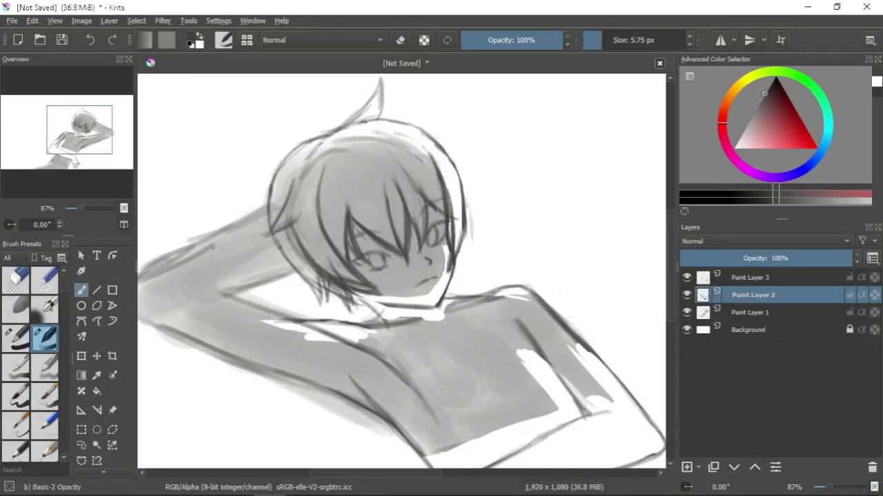
Step: Erase the messy strands below the near cheek and redraw them as pointed locks along the jaw
key(/)
drag(316, 247, 345, 304)
key(/)
drag(324, 275, 383, 303)
drag(276, 238, 371, 317)
drag(304, 247, 348, 312)
Step: Add pointed locks sticking out on the hair's far side and erase the surplus long strands around the face
drag(457, 165, 494, 212)
drag(306, 278, 324, 305)
click(14, 286)
mouse_move(324, 159)
mouse_down()
mouse_move(317, 225)
mouse_move(364, 266)
mouse_up()
drag(400, 152, 441, 185)
mouse_move(422, 135)
mouse_down()
mouse_move(453, 200)
mouse_move(456, 266)
mouse_up()
key(slash)
mouse_move(448, 200)
mouse_down()
mouse_move(465, 262)
mouse_move(471, 248)
mouse_up()
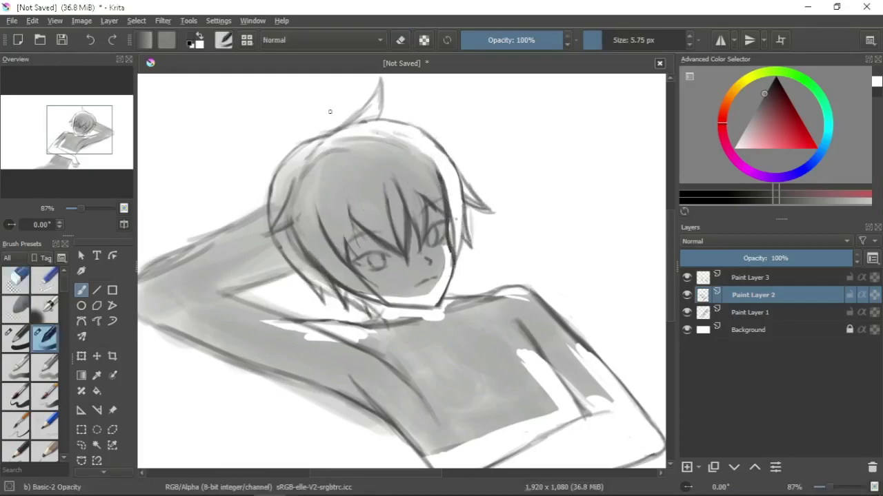
Step: Clean up and redraw the crown outline, and add a thin strand to the bangs beside the near eye
key(slash)
drag(290, 155, 369, 124)
key(slash)
drag(269, 207, 284, 157)
drag(331, 126, 411, 127)
key(slash)
key(slash)
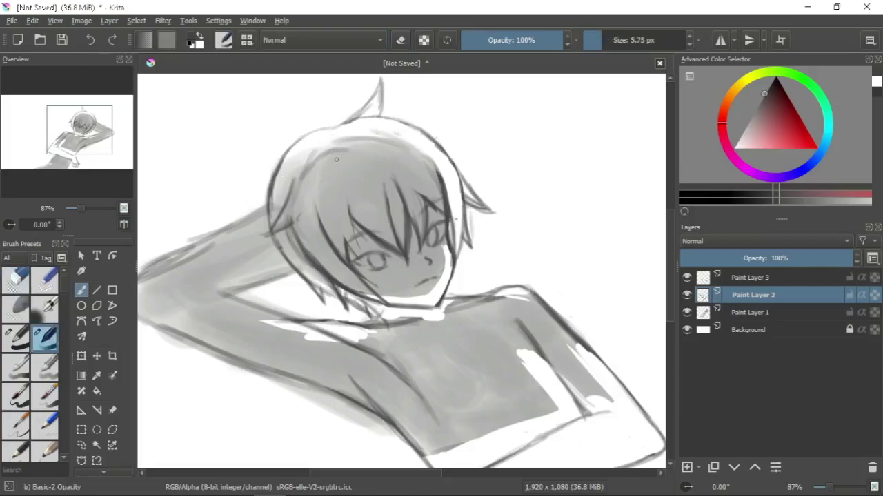
key(ctrl+Page_Up)
key(Page_Down)
drag(353, 261, 338, 222)
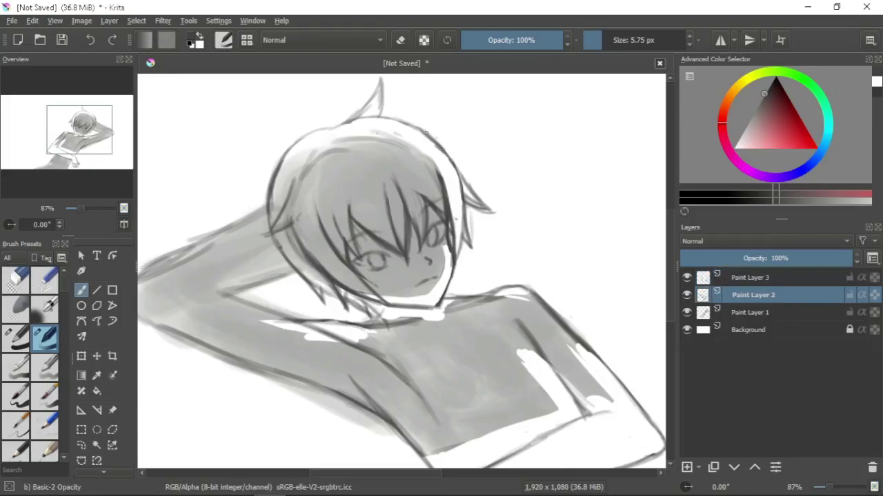
Step: On Paint Layer 1, erase the rough cheek and jaw lines and redraw a cleaner face contour ending at the chin
key(Page_Down)
key(slash)
drag(451, 255, 442, 307)
key(slash)
mouse_move(448, 255)
mouse_down()
mouse_move(433, 312)
mouse_move(401, 308)
mouse_move(434, 305)
mouse_up()
key(slash)
key(slash)
drag(458, 238, 447, 256)
key(slash)
mouse_move(448, 166)
mouse_down()
mouse_move(441, 307)
mouse_move(378, 310)
mouse_move(439, 307)
mouse_up()
key(slash)
drag(457, 248, 443, 296)
drag(455, 263, 429, 311)
mouse_move(361, 300)
mouse_down()
mouse_move(431, 311)
mouse_move(431, 301)
mouse_move(386, 311)
mouse_up()
key(slash)
key(slash)
key(m)
drag(350, 267, 386, 312)
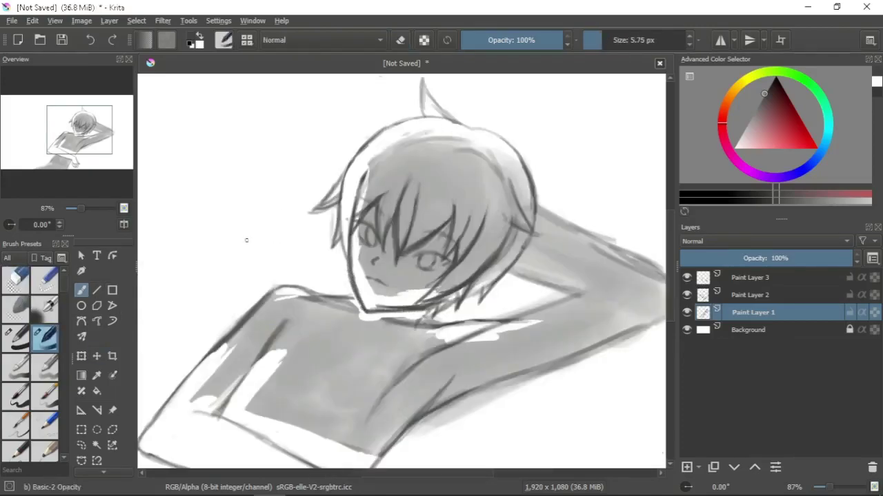
Step: On Paint Layer 3, erase the old nose and mouth and redraw them with the Basic-2 Opacity brush
click(16, 279)
key(Page_Up)
key(Page_Up)
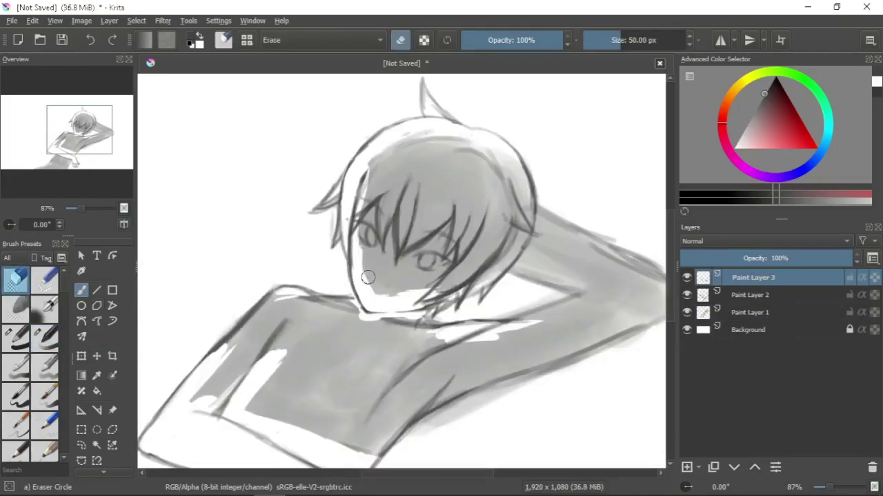
key(slash)
key(m)
key(slash)
key(slash)
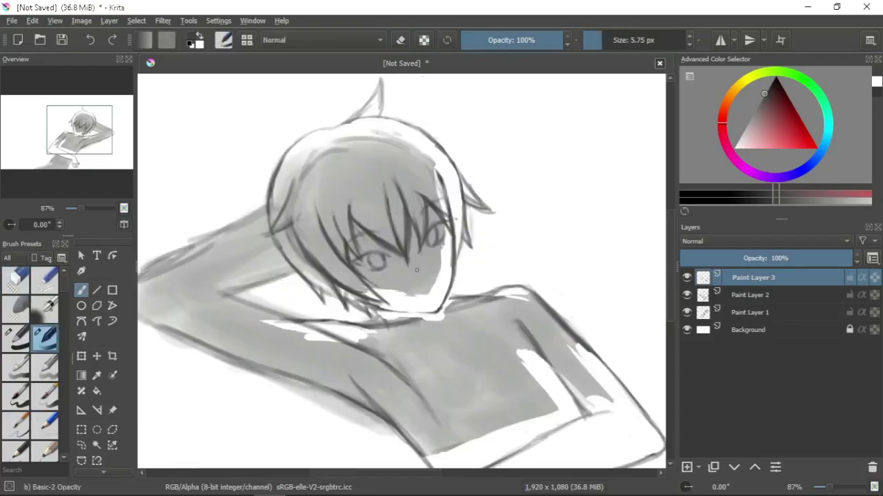
key(m)
key(slash)
key(slash)
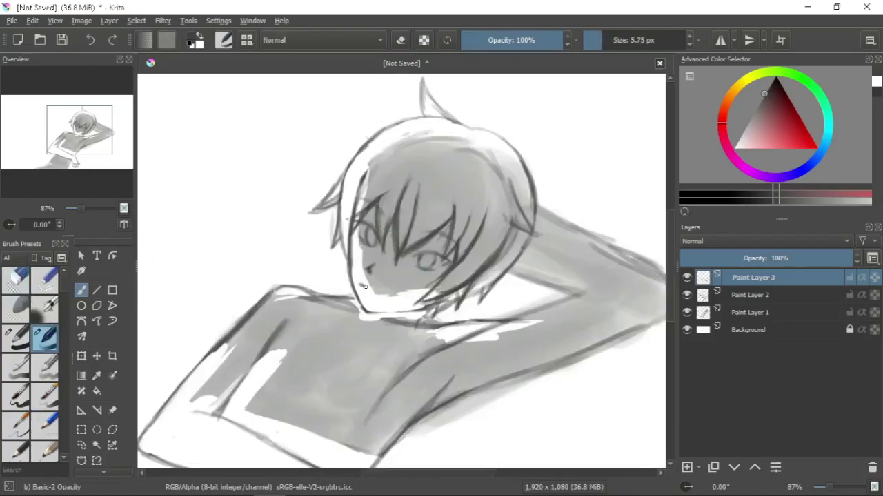
Step: Redraw both eyes beneath the bangs with darker upper lids and clearer irises
key(slash)
key(slash)
key(m)
key(slash)
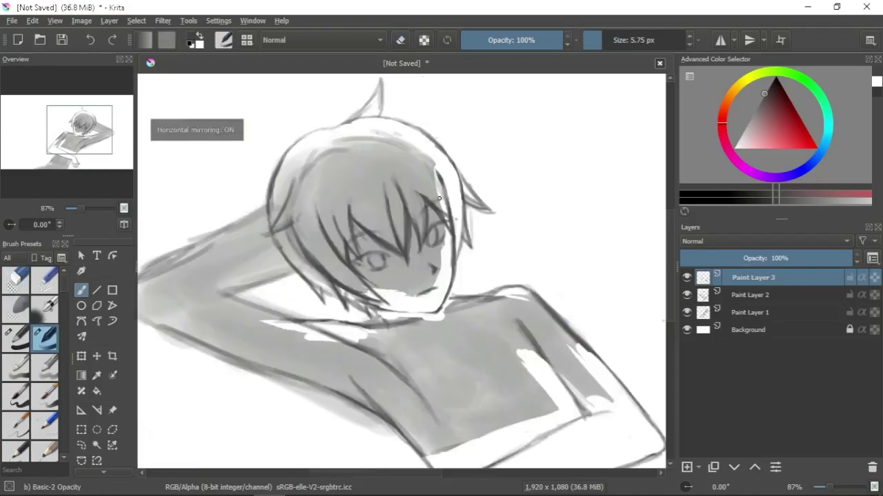
key(slash)
key(slash)
key(slash)
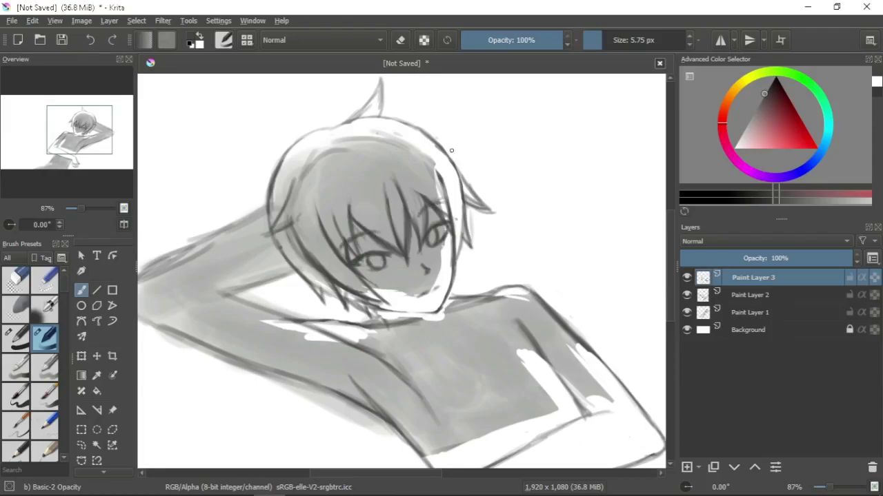
drag(455, 231, 432, 244)
Step: On Paint Layer 1, erase the raised arm's rough elbow and outer edges and redraw the arm with cleaner contours
key(m)
drag(494, 252, 419, 231)
key(e)
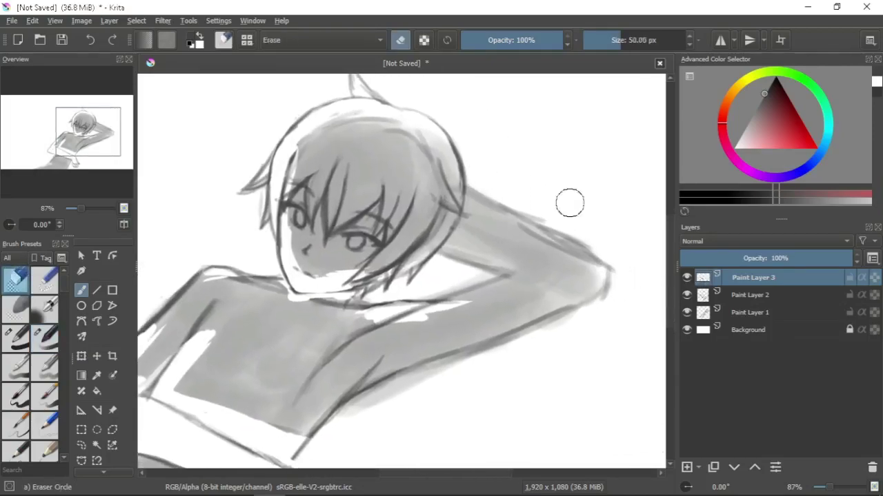
key(Page_Down)
key(Page_Down)
drag(608, 271, 378, 410)
drag(593, 290, 489, 342)
mouse_move(535, 203)
mouse_down()
mouse_move(584, 240)
mouse_move(540, 262)
mouse_up()
key(e)
drag(372, 386, 544, 298)
drag(586, 255, 428, 359)
drag(352, 400, 573, 289)
drag(441, 302, 495, 272)
Step: Erase the grey shading around the raised elbow and retouch the inner edge of the forearm
key(e)
mouse_move(422, 319)
mouse_down()
mouse_move(481, 284)
mouse_move(586, 266)
mouse_up()
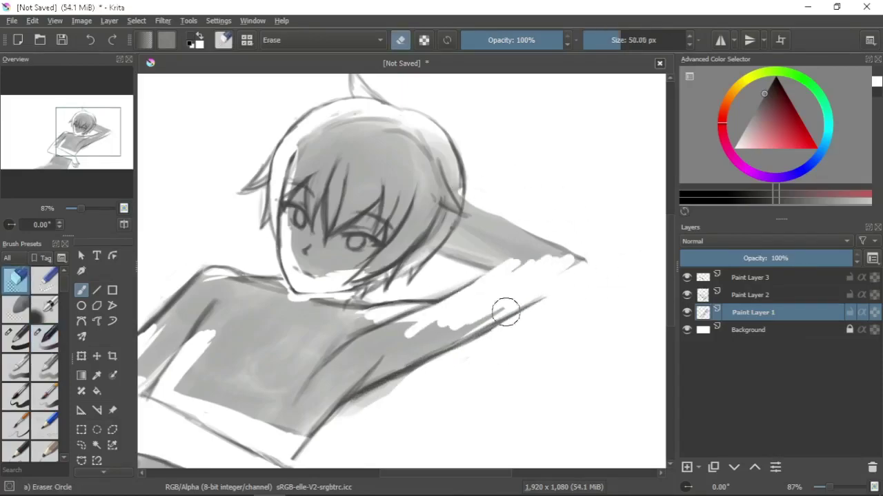
drag(573, 234, 469, 203)
key(e)
drag(476, 272, 524, 283)
drag(499, 230, 576, 275)
key(m)
mouse_move(315, 226)
mouse_down()
mouse_move(228, 266)
mouse_move(359, 289)
mouse_move(427, 324)
mouse_move(225, 268)
mouse_move(237, 296)
mouse_move(359, 238)
mouse_up()
key(e)
drag(311, 256, 358, 241)
drag(400, 317, 211, 238)
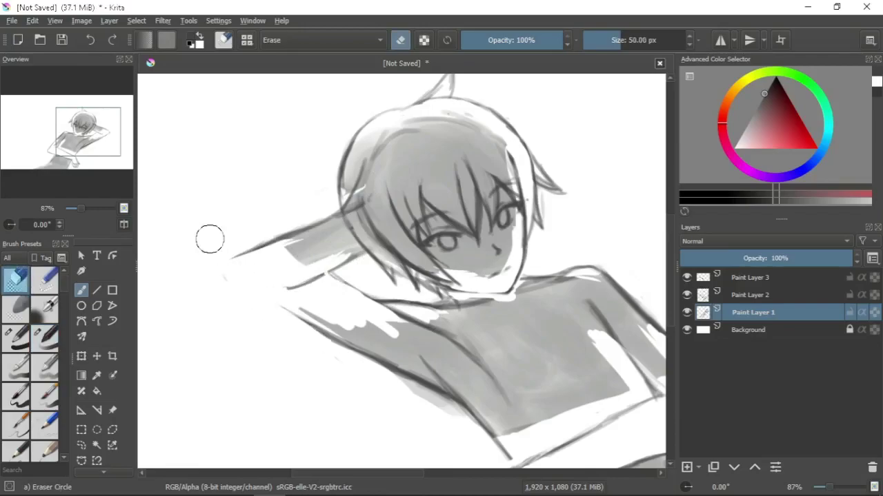
Step: Draw the raised arm's elbow corner and curved contour lines across the forearm and upper arm
key(/)
drag(231, 275, 263, 251)
drag(366, 328, 389, 312)
drag(318, 229, 342, 261)
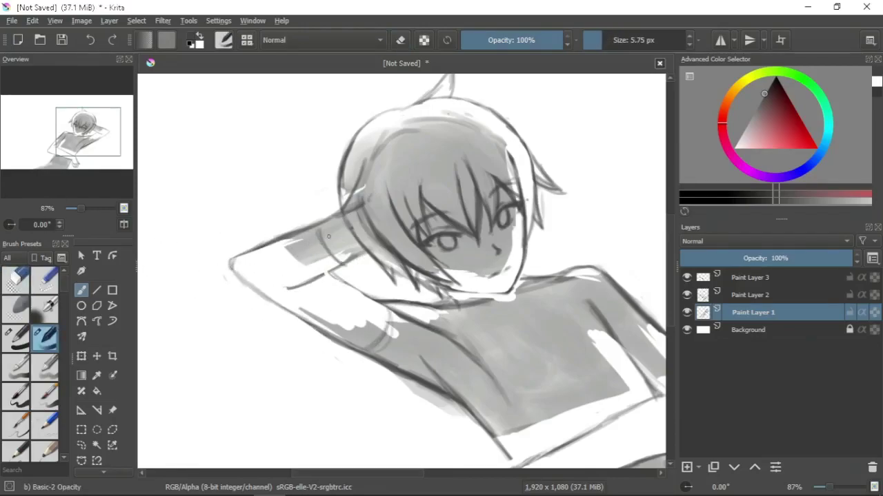
Step: Erase the raised elbow and redraw it closer to the head, shortening the forearm and upper arm
key(/)
mouse_move(228, 276)
mouse_down()
mouse_move(238, 256)
mouse_move(358, 352)
mouse_up()
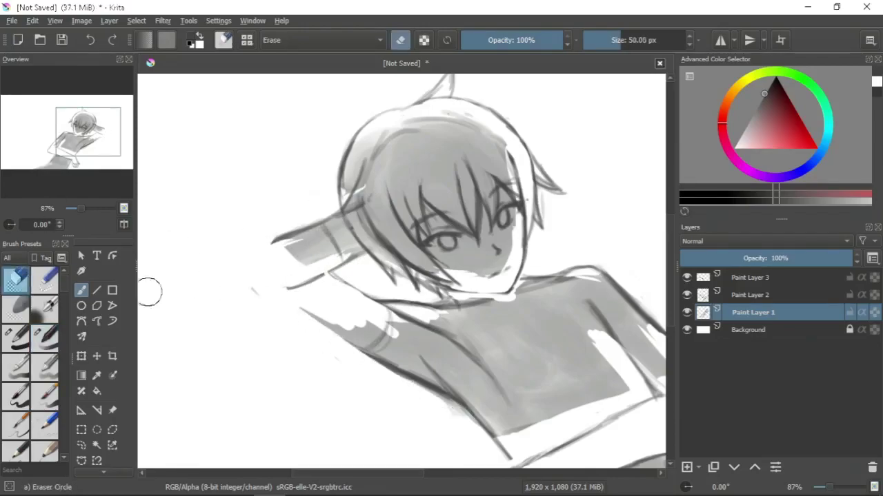
drag(331, 272, 434, 345)
key(/)
drag(274, 238, 324, 324)
drag(304, 287, 364, 255)
Step: Sketch the raised arm's elbow and forearm outline, then erase the forearm lines and shading beside the head
key(/)
mouse_move(265, 256)
mouse_down()
mouse_move(338, 297)
mouse_move(290, 238)
mouse_up()
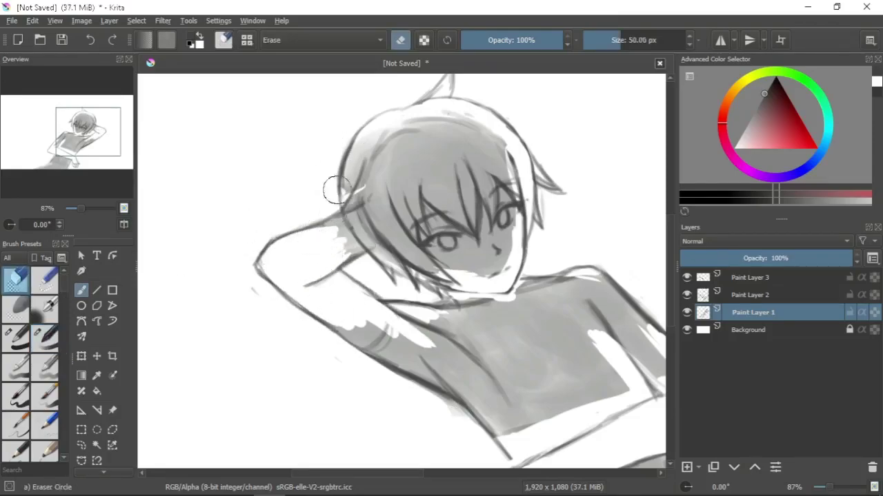
mouse_move(304, 208)
mouse_down()
mouse_move(297, 204)
mouse_move(258, 281)
mouse_move(340, 218)
mouse_up()
key(/)
key(/)
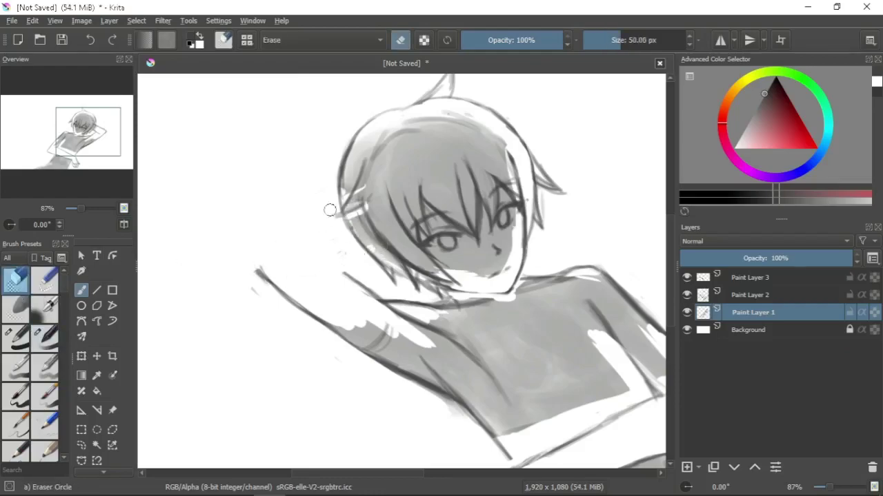
Step: Redraw the raised arm with a blunter elbow and a forearm that meets the head lower down
drag(283, 290, 265, 275)
key(/)
mouse_move(359, 232)
mouse_down()
mouse_move(287, 235)
mouse_move(320, 314)
mouse_up()
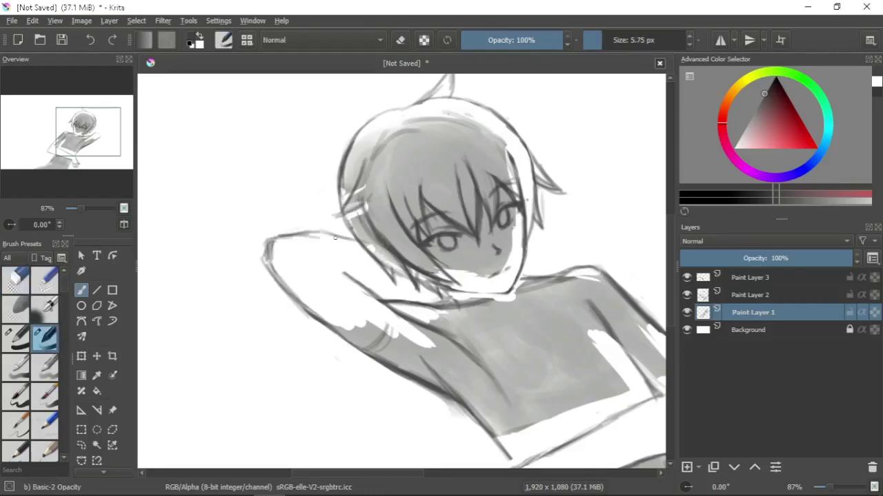
key(/)
key(/)
mouse_move(293, 231)
mouse_down()
mouse_move(262, 240)
mouse_move(349, 218)
mouse_up()
drag(345, 265, 383, 270)
Step: Mirror the view horizontally, erase the raised arm's elbow and upper arm, and redraw them extending farther from the head
key(/)
key(m)
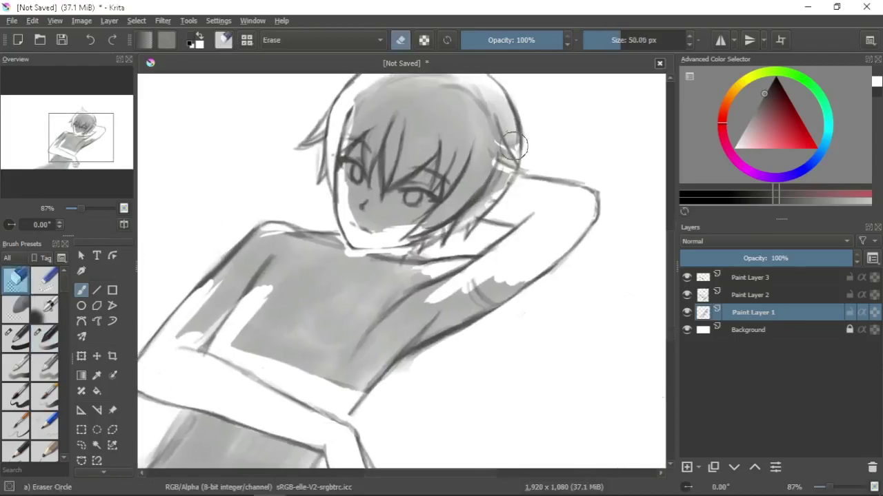
mouse_move(460, 226)
mouse_down()
mouse_move(481, 251)
mouse_move(601, 216)
mouse_move(562, 189)
mouse_move(536, 288)
mouse_up()
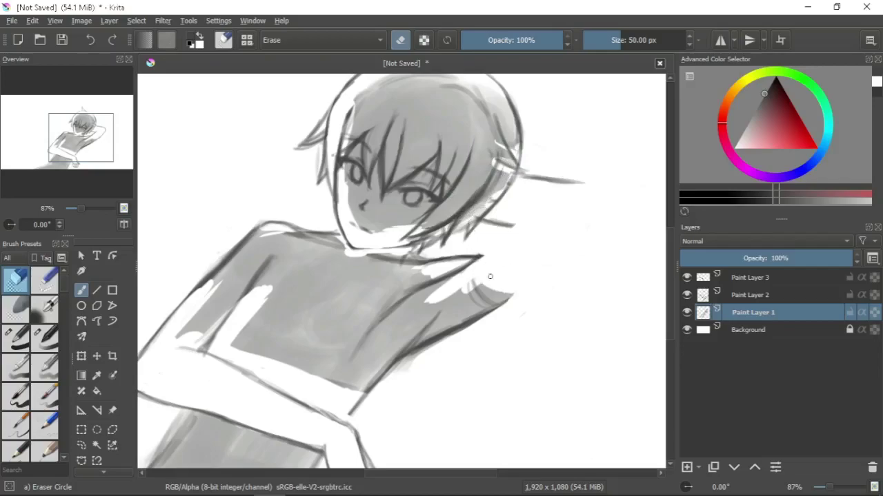
key(/)
drag(575, 205, 479, 256)
drag(586, 183, 615, 200)
drag(562, 275, 438, 342)
mouse_move(606, 193)
mouse_down()
mouse_move(629, 215)
mouse_move(531, 291)
mouse_up()
drag(556, 279, 503, 310)
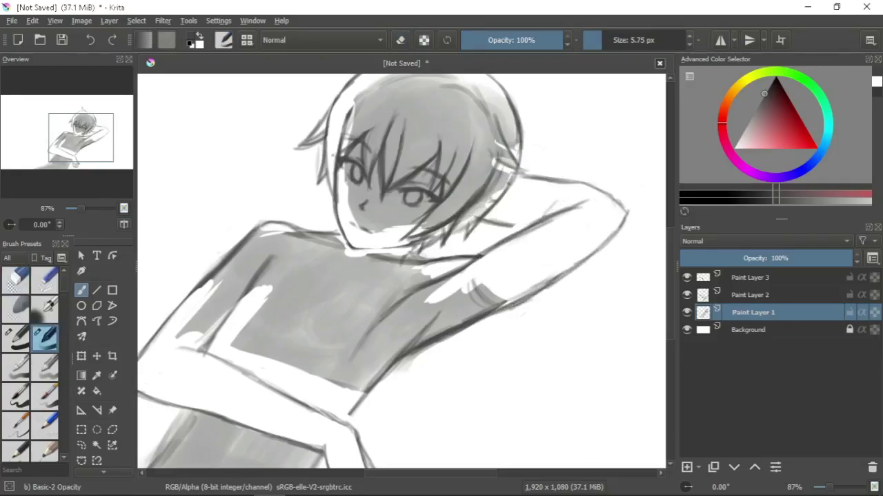
Step: Darken the raised forearm's upper and lower edges and reinforce the contour around the elbow
drag(522, 224, 483, 229)
drag(504, 172, 634, 207)
drag(635, 214, 487, 300)
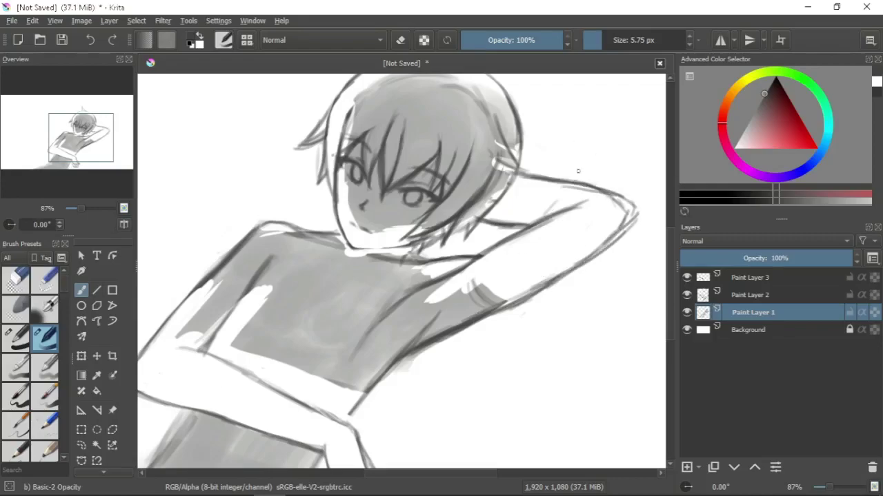
mouse_move(402, 213)
mouse_down()
mouse_move(442, 186)
mouse_move(557, 143)
mouse_move(538, 173)
mouse_up()
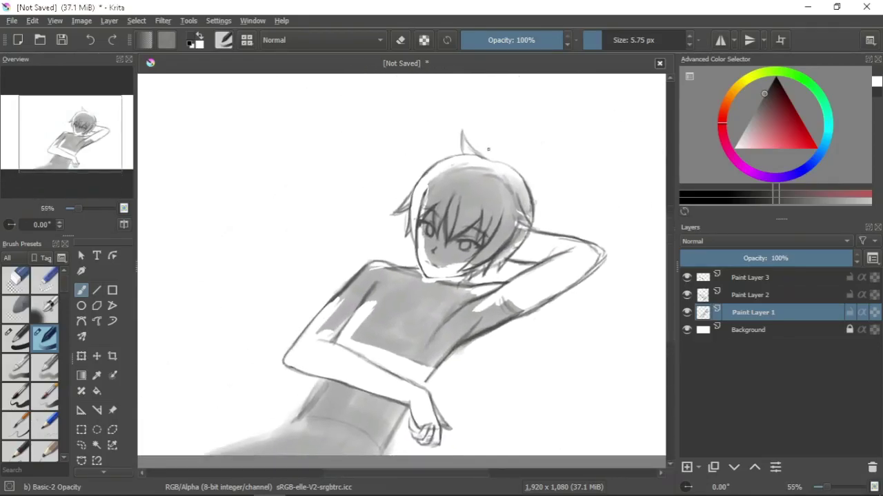
Step: Erase the body and arms from Paint Layer 1 and sketch light neck and shoulder lines on a new layer
key(e)
mouse_move(318, 442)
mouse_down()
mouse_move(295, 301)
mouse_move(408, 272)
mouse_move(349, 297)
mouse_move(408, 285)
mouse_move(487, 288)
mouse_move(426, 374)
mouse_up()
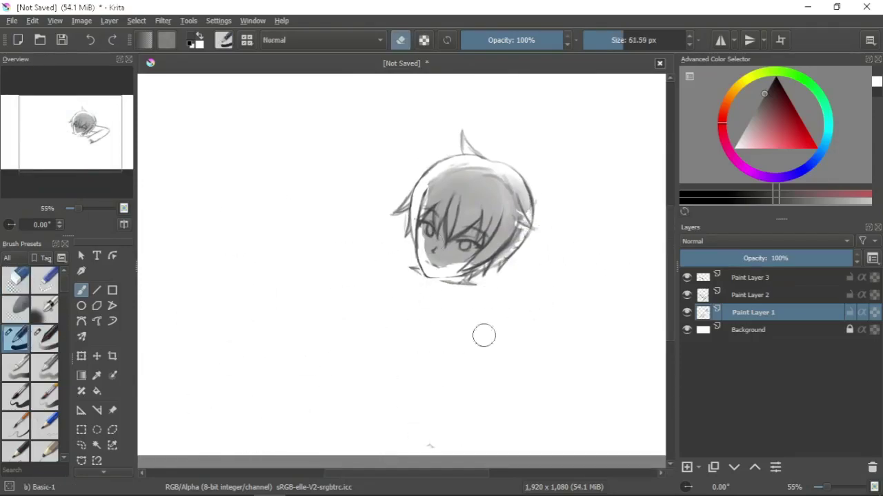
key(Insert)
key(slash)
drag(385, 260, 417, 268)
drag(476, 288, 508, 303)
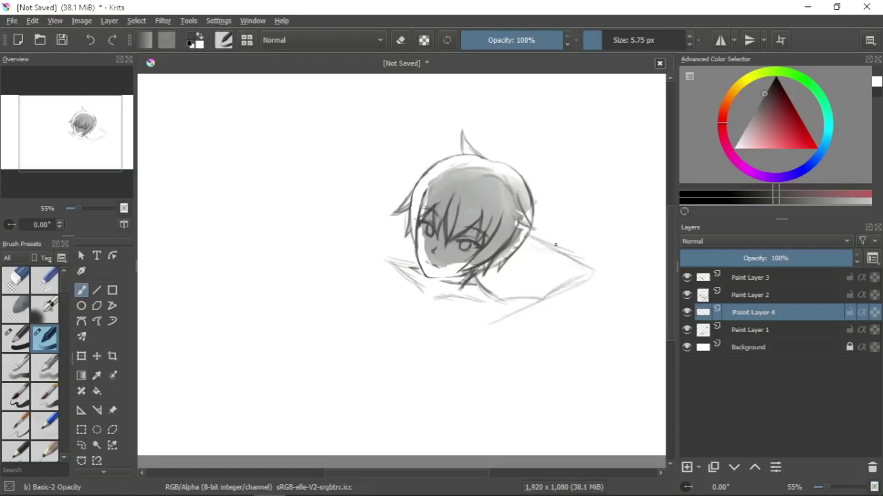
Step: Try a new raised arm on Paint Layer 4 with a lower elbow, refining the forearm and upper arm lines
drag(528, 230, 610, 311)
drag(555, 321, 618, 283)
drag(521, 224, 617, 284)
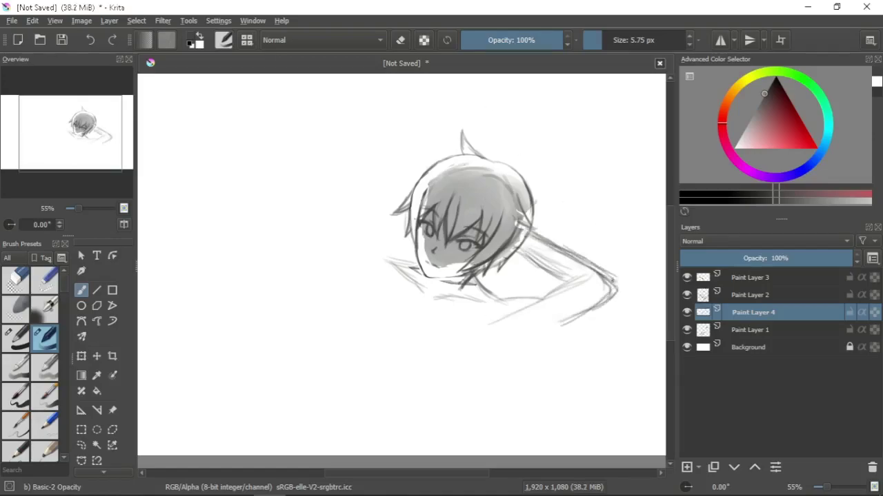
key(slash)
mouse_move(544, 243)
mouse_down()
mouse_move(607, 280)
mouse_move(555, 257)
mouse_move(582, 274)
mouse_move(588, 293)
mouse_move(609, 274)
mouse_move(525, 264)
mouse_move(578, 253)
mouse_move(604, 279)
mouse_move(524, 340)
mouse_up()
key(slash)
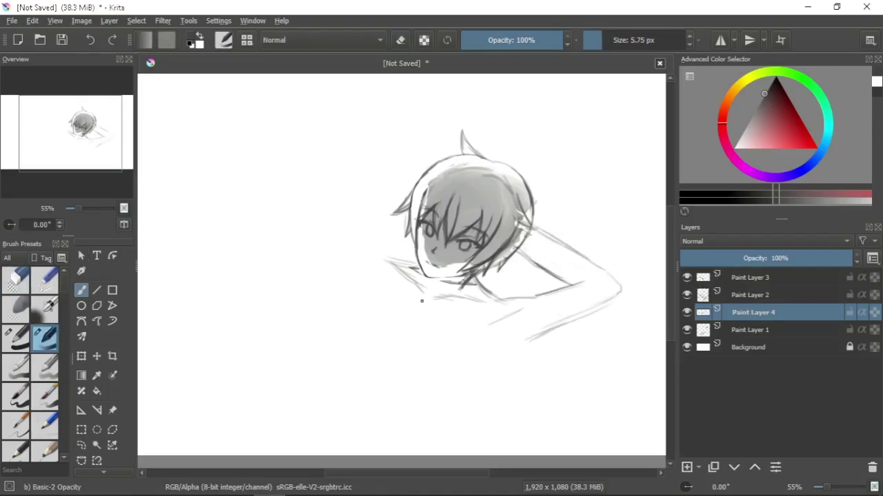
Step: Erase the raised arm sketch from Paint Layer 4, leaving the neck and shoulder lines
key(slash)
mouse_move(526, 275)
mouse_down()
mouse_move(573, 311)
mouse_move(545, 338)
mouse_up()
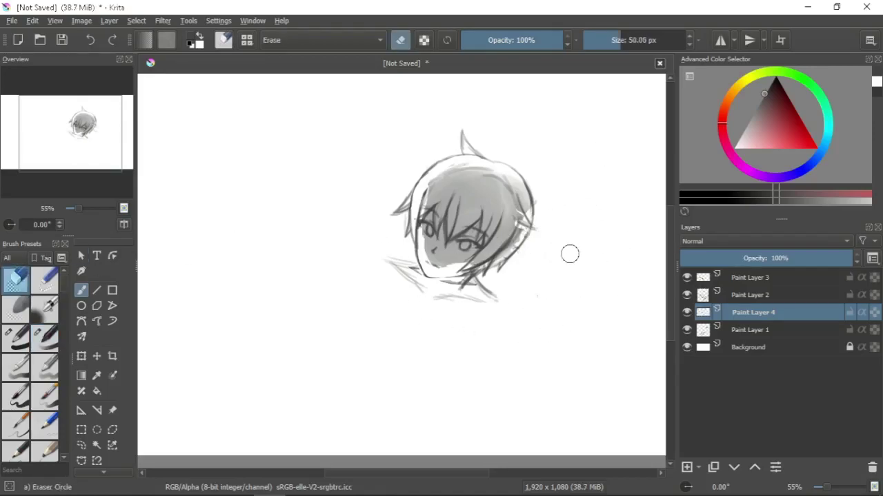
key(ctrl+t)
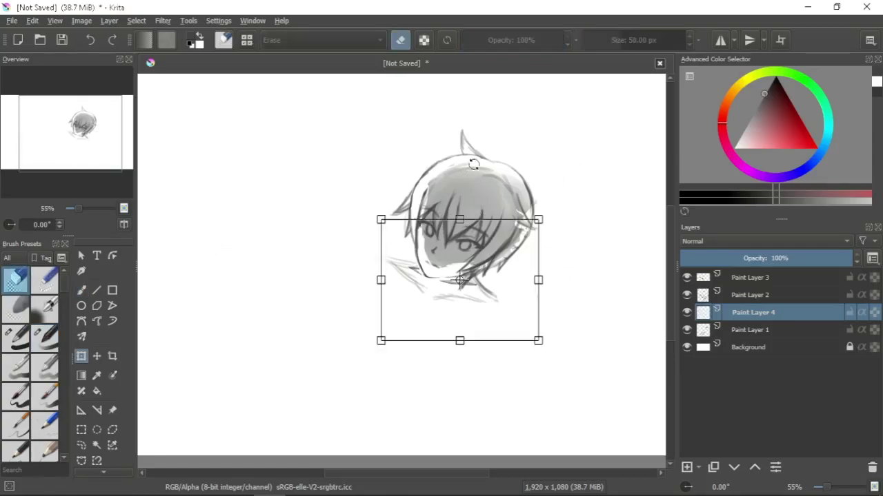
key(b)
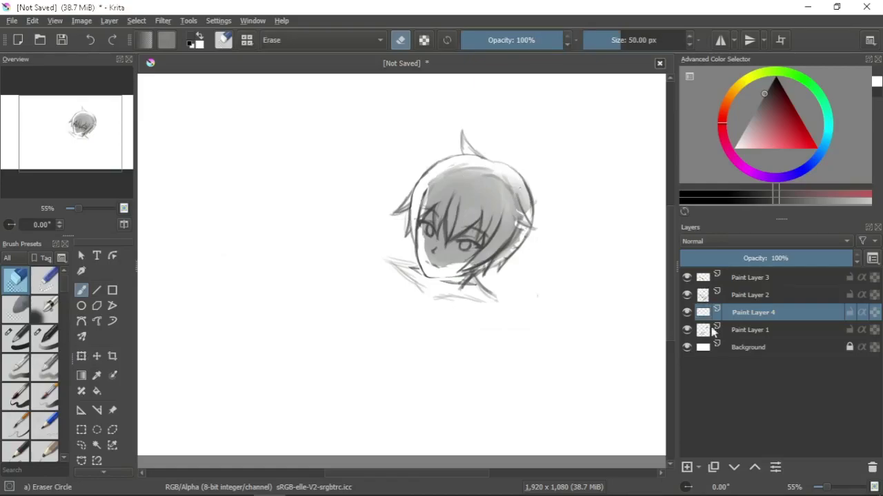
Step: Add a layer above Paint Layer 1 and block in a rough grey raised arm with the Basic-3 Flow brush
click(750, 330)
click(686, 466)
click(44, 338)
click(15, 366)
drag(527, 231, 476, 310)
drag(562, 190, 557, 221)
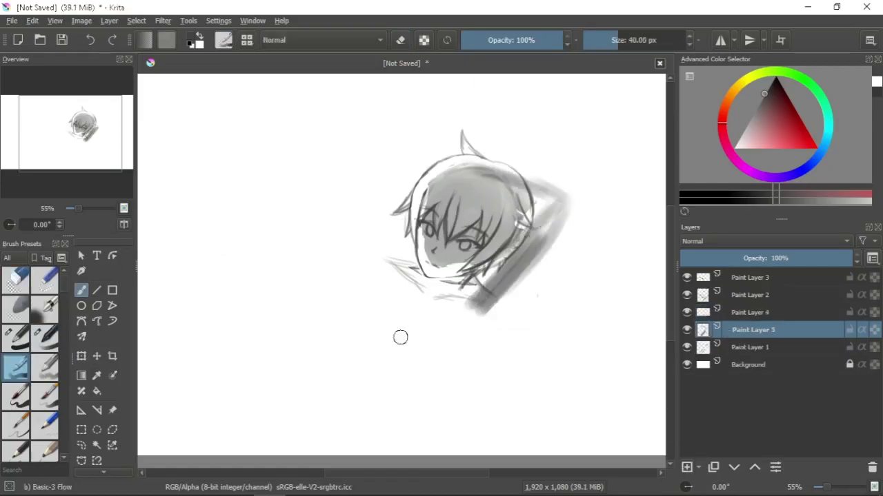
Step: Paint broad sweeping gesture strokes for the reclining pose, then erase them together with the grey arm using Eraser Circle
drag(172, 376, 400, 374)
drag(186, 396, 538, 255)
drag(266, 274, 307, 278)
mouse_move(297, 393)
mouse_down()
mouse_move(451, 379)
mouse_move(624, 201)
mouse_up()
drag(393, 398, 544, 297)
click(16, 279)
drag(600, 175, 504, 317)
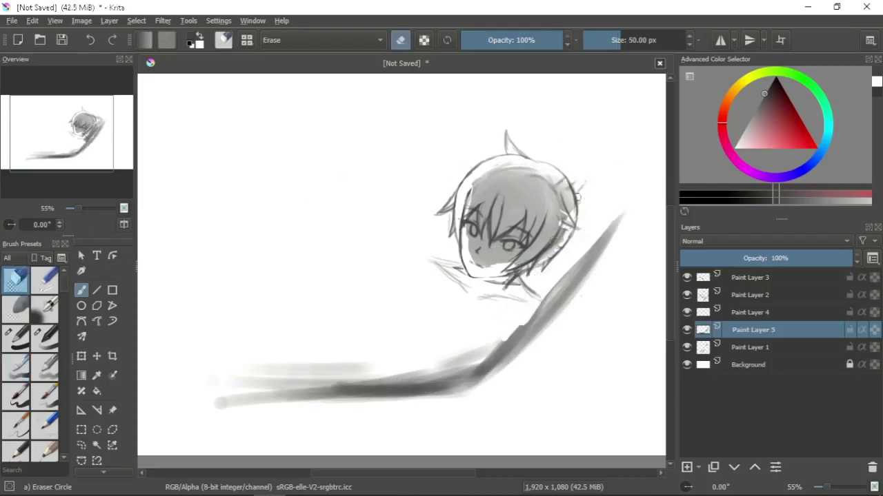
mouse_move(373, 376)
mouse_down()
mouse_move(342, 400)
mouse_move(431, 388)
mouse_move(508, 299)
mouse_move(276, 455)
mouse_up()
Step: Block in the shoulders, chest and waist below the head with dark Basic-3 Flow strokes on Paint Layer 5
click(15, 365)
drag(531, 248, 303, 455)
drag(414, 393, 351, 441)
mouse_move(455, 283)
mouse_down()
mouse_move(427, 335)
mouse_move(531, 304)
mouse_up()
mouse_move(441, 269)
mouse_down()
mouse_move(407, 365)
mouse_move(462, 383)
mouse_move(348, 417)
mouse_move(441, 442)
mouse_up()
drag(483, 365, 324, 451)
drag(441, 266, 359, 396)
mouse_move(538, 321)
mouse_down()
mouse_move(482, 373)
mouse_move(448, 389)
mouse_up()
Step: Erase the stray and excess strokes around and below the waist of the torso silhouette
key(e)
mouse_move(441, 452)
mouse_down()
mouse_move(328, 453)
mouse_move(448, 438)
mouse_up()
drag(462, 396, 317, 418)
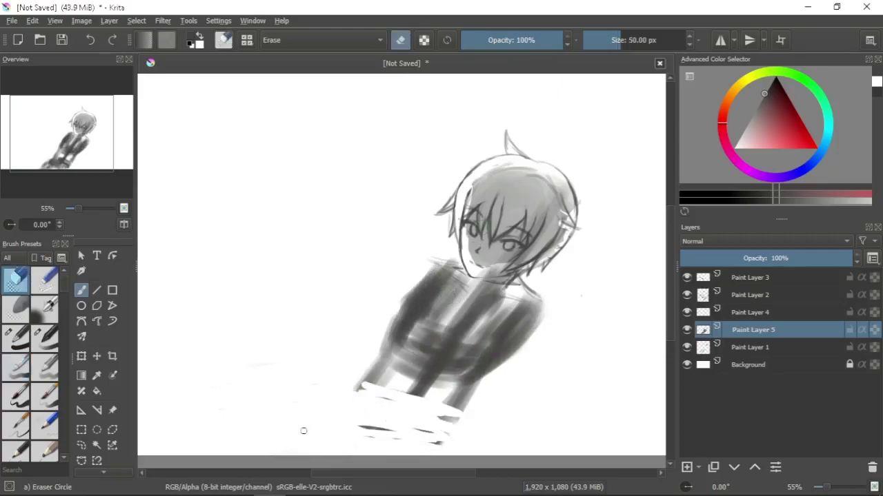
drag(415, 406, 355, 387)
Step: Paint a trial hip shape below the torso, then erase it and trim the torso's lower edge to a smooth curve
click(16, 365)
drag(441, 342, 382, 380)
mouse_move(476, 356)
mouse_down()
mouse_move(397, 345)
mouse_move(345, 404)
mouse_move(441, 434)
mouse_move(337, 414)
mouse_up()
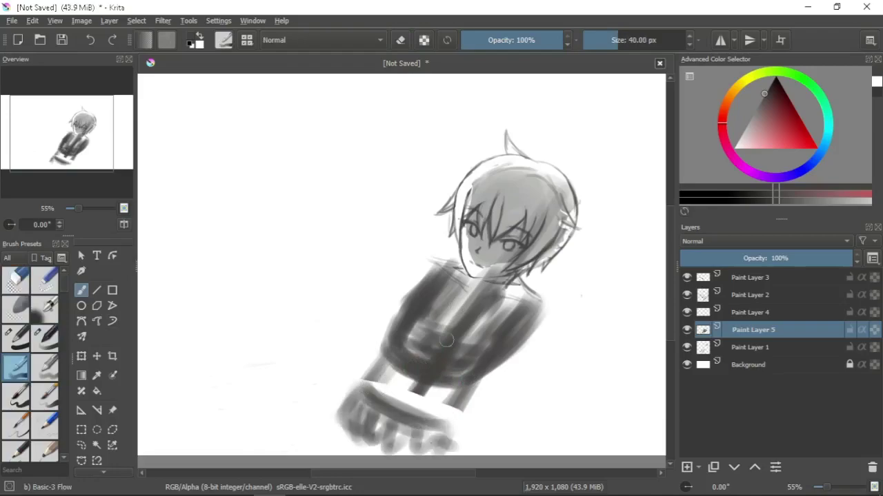
key(e)
mouse_move(396, 356)
mouse_down()
mouse_move(463, 393)
mouse_move(422, 373)
mouse_up()
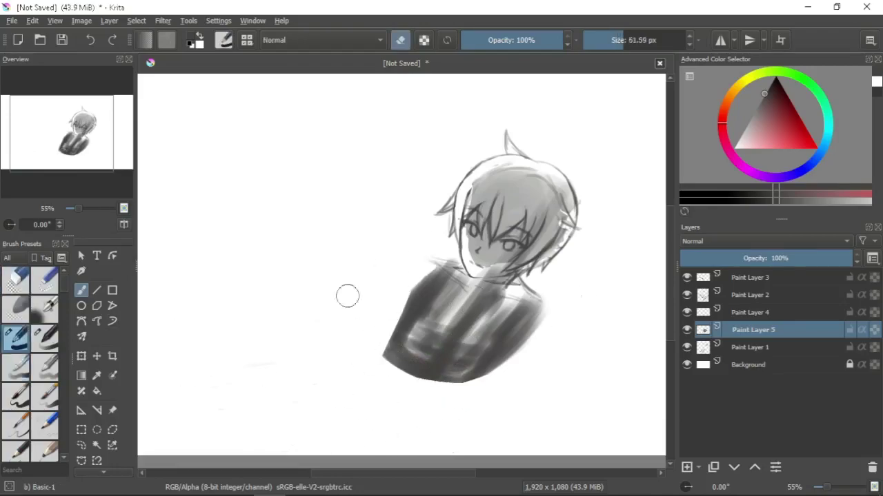
Step: Block in the waist, hips and thighs reclining diagonally below the torso with Basic-3 Flow
key(e)
mouse_move(406, 402)
mouse_down()
mouse_move(331, 399)
mouse_move(421, 424)
mouse_move(345, 400)
mouse_move(421, 424)
mouse_move(344, 387)
mouse_up()
drag(386, 414, 338, 452)
mouse_move(262, 434)
mouse_down()
mouse_move(315, 403)
mouse_move(407, 441)
mouse_up()
Step: Paint silhouettes for the arm raised behind the head and the bent arm crossing the waist with its hanging hand
drag(418, 257, 407, 297)
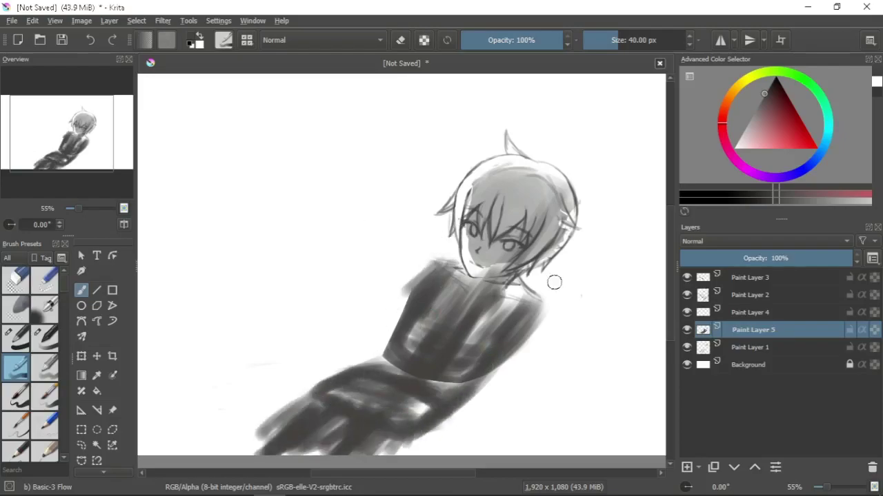
mouse_move(514, 298)
mouse_down()
mouse_move(579, 311)
mouse_move(595, 246)
mouse_move(552, 297)
mouse_move(478, 299)
mouse_up()
mouse_move(414, 283)
mouse_down()
mouse_move(345, 358)
mouse_move(407, 303)
mouse_move(375, 368)
mouse_move(466, 429)
mouse_move(373, 355)
mouse_move(414, 269)
mouse_move(524, 331)
mouse_move(550, 245)
mouse_up()
mouse_move(348, 375)
mouse_down()
mouse_move(262, 434)
mouse_move(327, 420)
mouse_move(326, 354)
mouse_up()
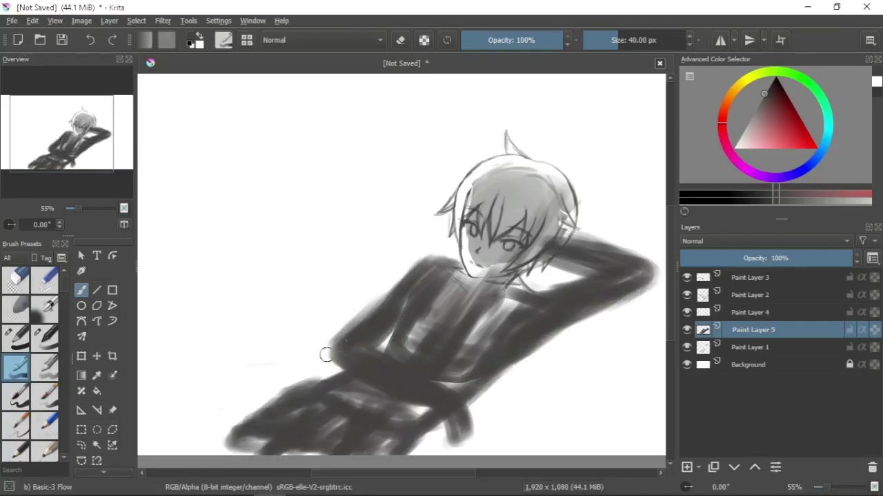
mouse_move(407, 269)
mouse_down()
mouse_move(422, 408)
mouse_move(472, 434)
mouse_move(475, 455)
mouse_up()
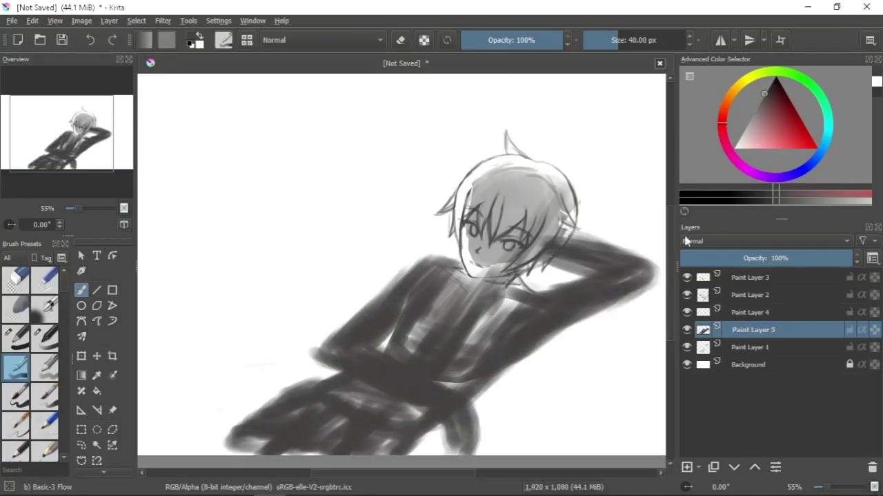
Step: Set Paint Layer 5's opacity to 46% and outline the chest, torso side and raised arm on Paint Layer 4
click(759, 257)
click(749, 315)
key(slash)
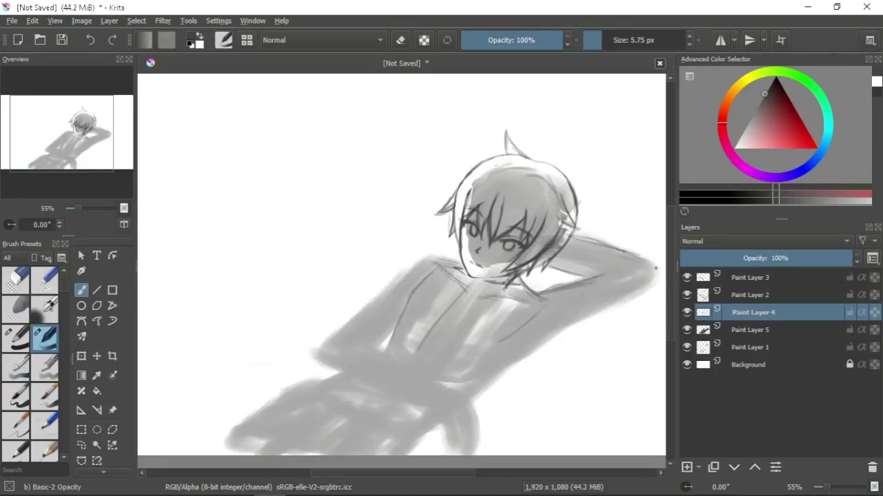
drag(571, 325, 491, 383)
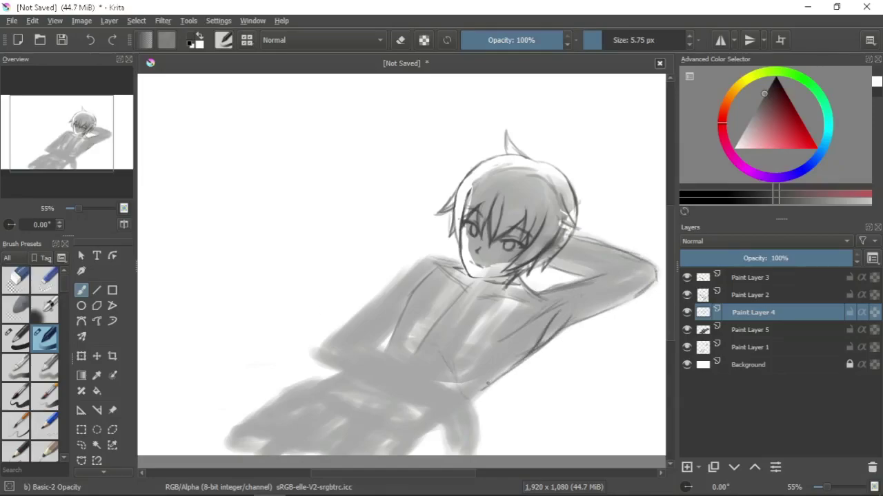
key(e)
drag(578, 303, 483, 394)
key(e)
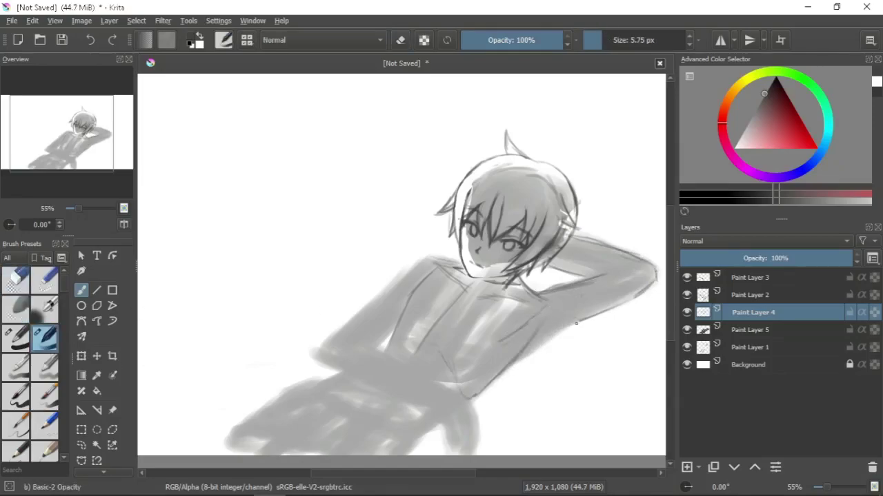
Step: Mirror the view horizontally, clean up the lines under the chin, and outline the opposite shoulder and upper arm
key(m)
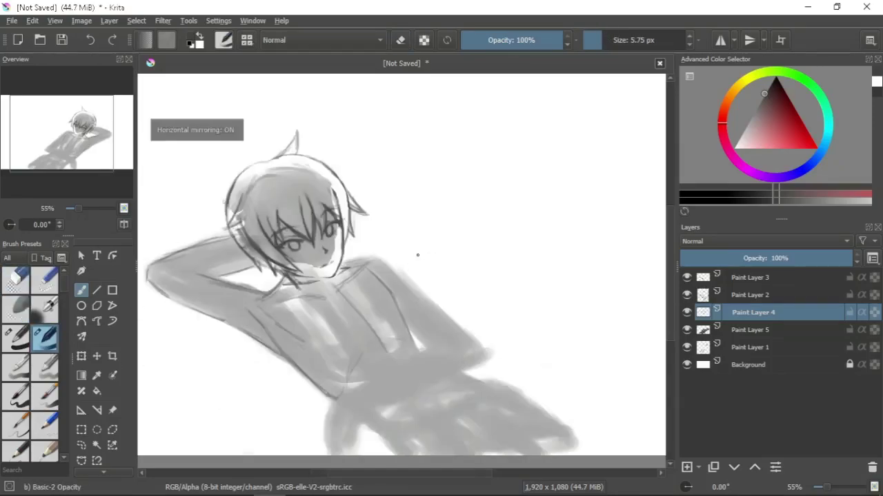
key(e)
key(e)
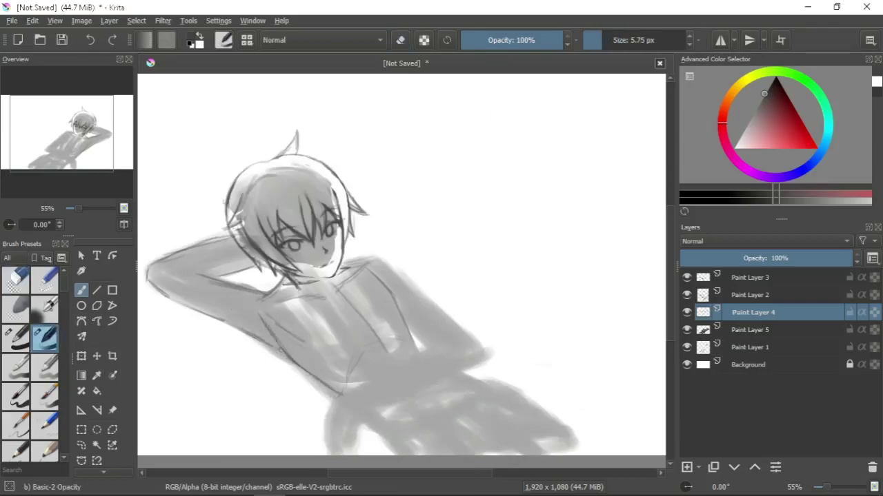
key(e)
drag(338, 274, 296, 286)
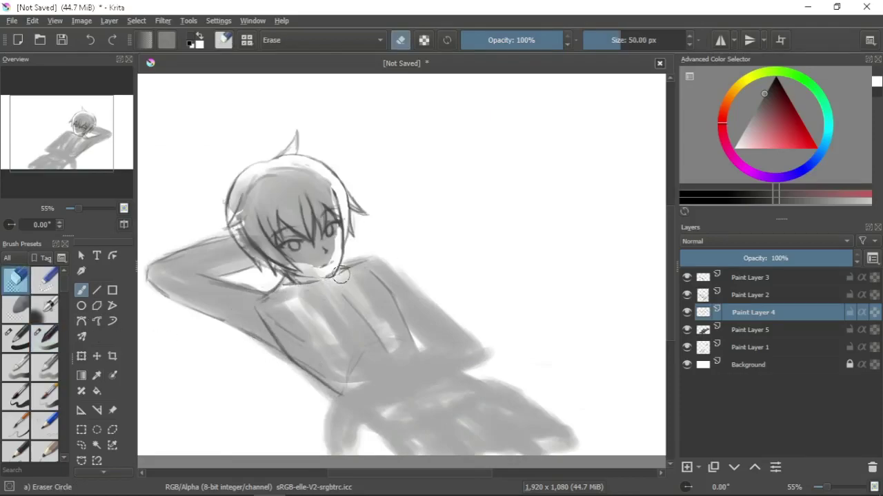
key(e)
drag(393, 263, 474, 338)
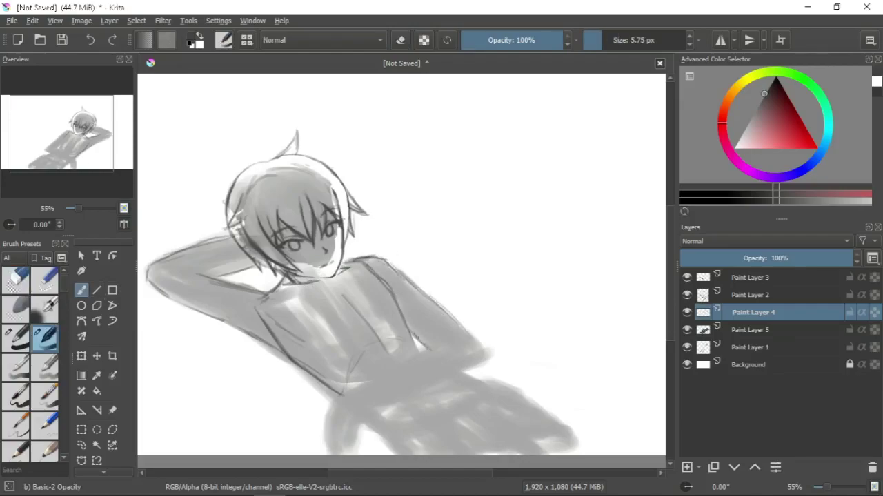
Step: Outline the bent forearm, hand, hips and thighs, refine the torso's side, and extend the upper thigh line in the unmirrored view
drag(369, 417, 439, 453)
drag(426, 353, 585, 432)
key(e)
drag(272, 309, 298, 363)
click(45, 338)
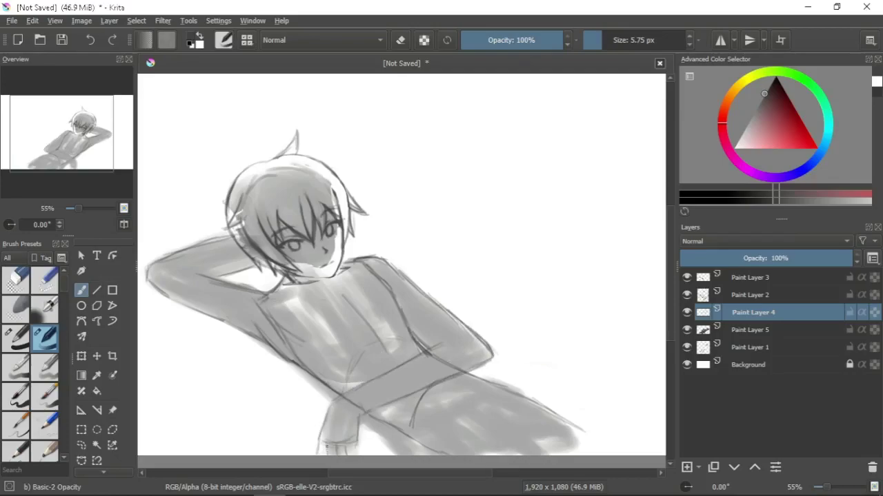
key(m)
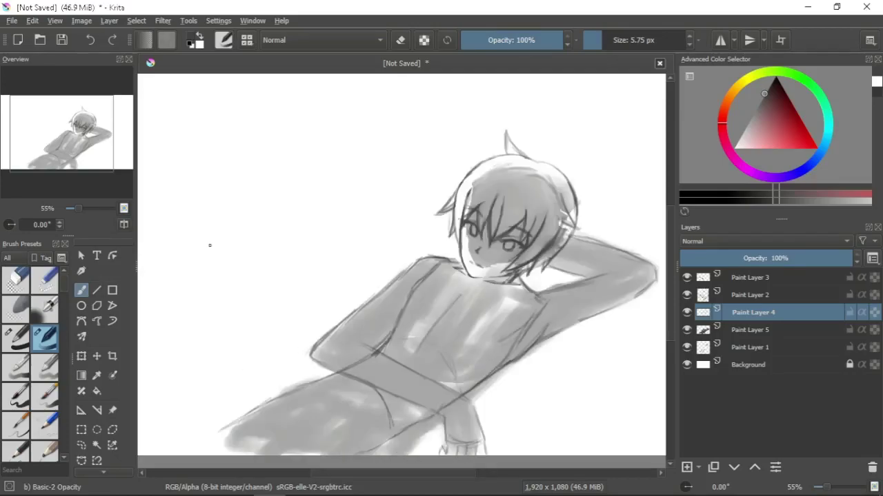
drag(178, 448, 275, 396)
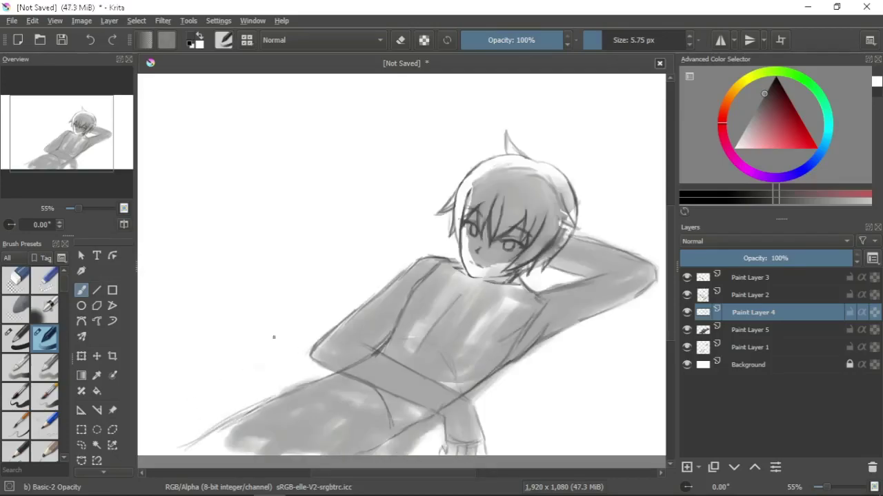
Step: Group the five paint layers above the Background and move Paint Layer 2 above Paint Layer 3
click(733, 332)
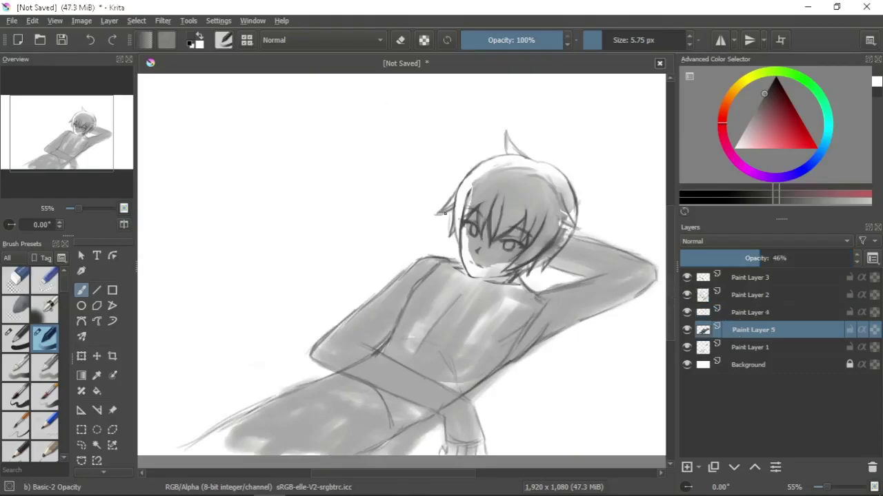
scroll(424, 196, down, 2)
click(751, 279)
key(ctrl+g)
drag(765, 295, 768, 275)
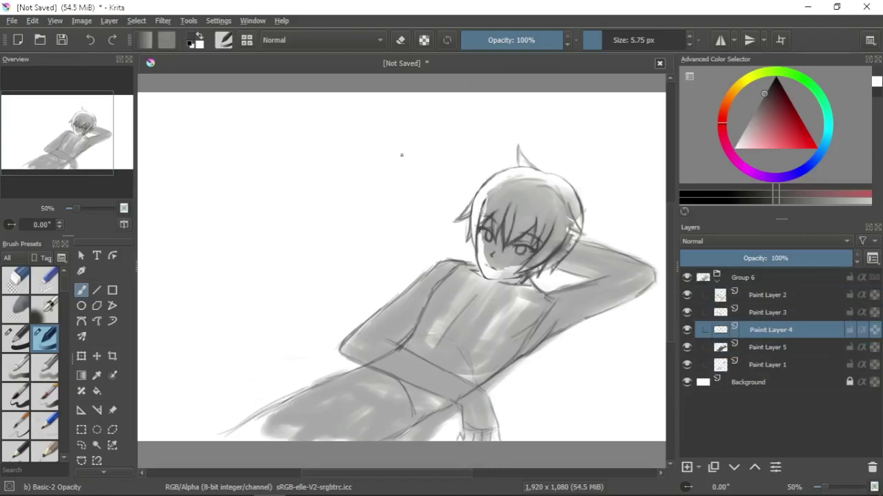
Step: Add a paint layer directly above the Background and block in a desk-leaning figure left of the reclining character with the Basic-3 Flow brush
click(749, 382)
click(717, 282)
key(Insert)
click(15, 365)
mouse_move(241, 182)
mouse_down()
mouse_move(250, 197)
mouse_move(241, 183)
mouse_move(232, 189)
mouse_move(261, 211)
mouse_move(238, 206)
mouse_move(227, 158)
mouse_up()
mouse_move(189, 227)
mouse_down()
mouse_move(269, 222)
mouse_move(211, 209)
mouse_move(219, 262)
mouse_move(187, 247)
mouse_move(180, 303)
mouse_move(204, 228)
mouse_move(283, 221)
mouse_move(205, 310)
mouse_move(258, 267)
mouse_move(200, 255)
mouse_up()
mouse_move(296, 300)
mouse_down()
mouse_move(142, 324)
mouse_move(303, 290)
mouse_up()
Step: Block in a side-facing bust above the reclining character and a front-facing head and folded-arm torso at the canvas's right side
mouse_move(393, 129)
mouse_down()
mouse_move(418, 158)
mouse_move(414, 175)
mouse_move(435, 190)
mouse_move(385, 232)
mouse_up()
mouse_move(413, 166)
mouse_down()
mouse_move(445, 117)
mouse_move(431, 162)
mouse_up()
scroll(558, 139, right, 3)
scroll(558, 139, down, 1)
mouse_move(558, 174)
mouse_down()
mouse_move(565, 162)
mouse_move(570, 178)
mouse_move(542, 138)
mouse_move(528, 192)
mouse_move(565, 258)
mouse_move(496, 229)
mouse_move(496, 279)
mouse_move(572, 304)
mouse_move(490, 304)
mouse_move(505, 311)
mouse_move(508, 296)
mouse_move(551, 289)
mouse_move(501, 149)
mouse_up()
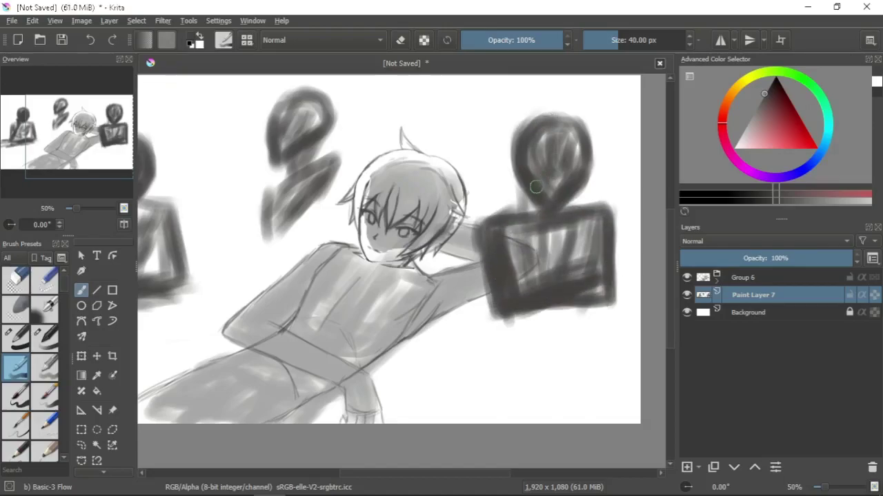
Step: Set Paint Layer 7's opacity to 57%, then select the rightmost silhouette, move it lower and clear the selection
key(minus)
click(778, 258)
mouse_move(572, 121)
mouse_down()
mouse_move(489, 207)
mouse_move(528, 170)
mouse_move(578, 200)
mouse_move(552, 207)
mouse_up()
key(t)
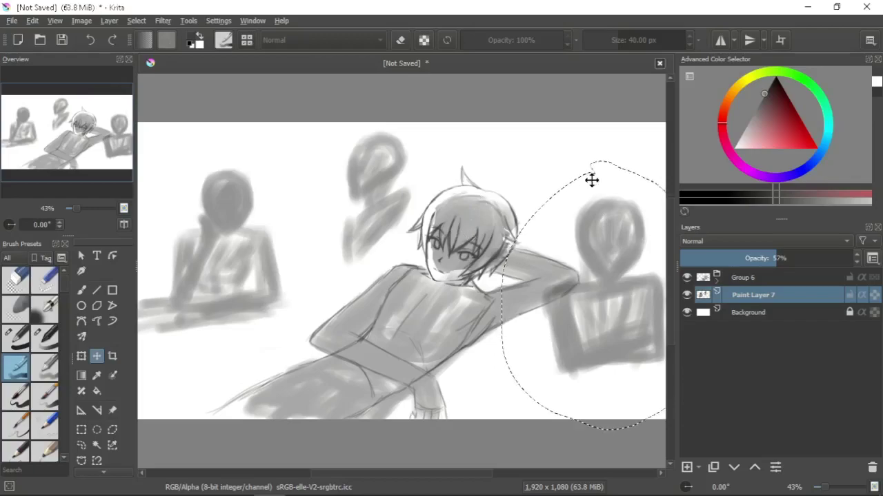
key(ctrl+shift+a)
Step: Add a paint layer above Paint Layer 7 and sketch the desk-leaning figure's hair and head with the Basic-2 Opacity brush
key(b)
key(Insert)
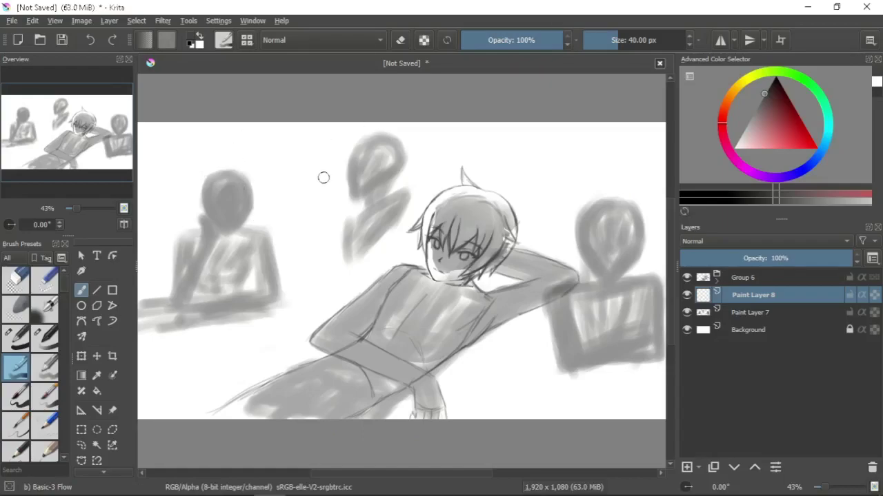
key(slash)
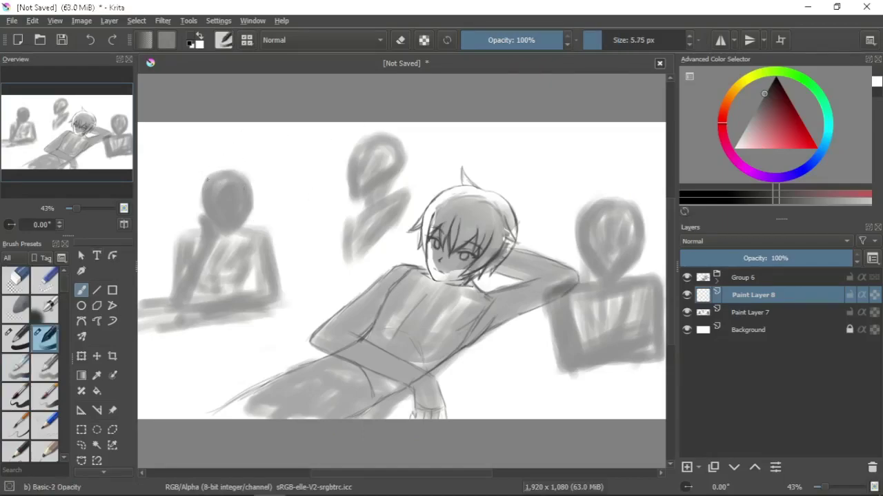
mouse_move(220, 190)
mouse_down()
mouse_move(230, 209)
mouse_move(214, 211)
mouse_up()
drag(206, 182, 204, 223)
drag(210, 200, 212, 227)
mouse_move(253, 189)
mouse_down()
mouse_move(256, 226)
mouse_move(250, 217)
mouse_up()
drag(209, 186, 209, 216)
mouse_move(198, 181)
mouse_down()
mouse_move(228, 167)
mouse_move(258, 193)
mouse_move(189, 168)
mouse_move(199, 205)
mouse_up()
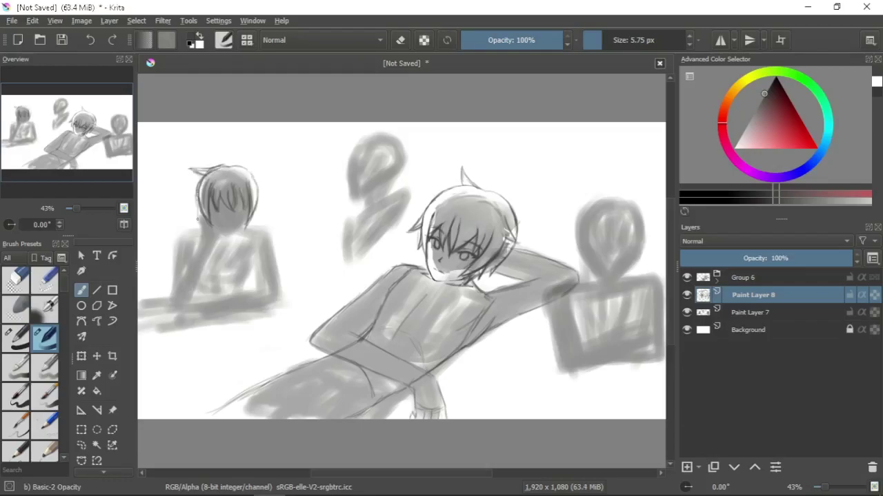
drag(229, 166, 212, 169)
drag(236, 170, 264, 192)
drag(211, 200, 220, 217)
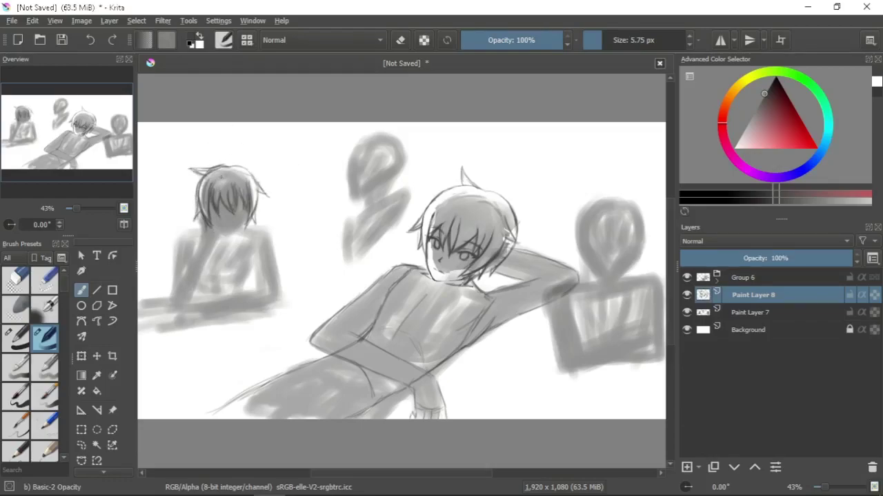
Step: Outline the desk-leaning figure's jaw, propped arm, shoulders, resting forearm and hand
mouse_move(220, 236)
mouse_down()
mouse_move(198, 242)
mouse_move(176, 292)
mouse_up()
drag(176, 240, 169, 298)
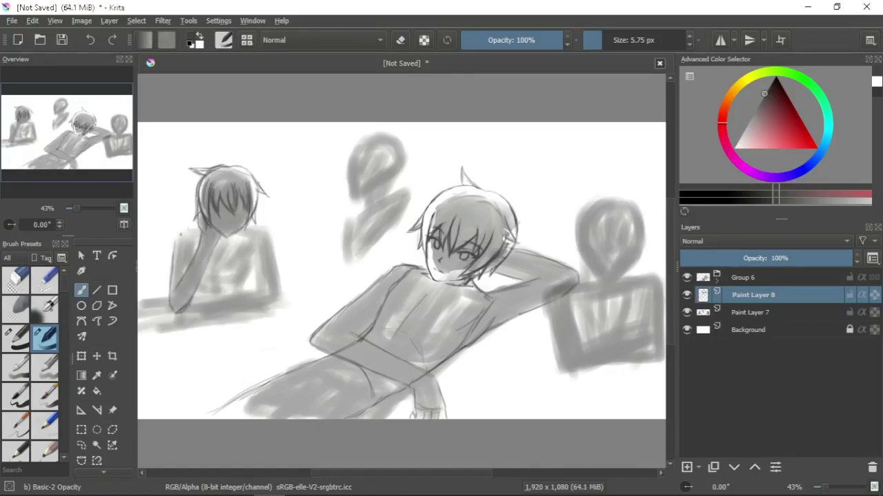
mouse_move(258, 245)
mouse_down()
mouse_move(243, 298)
mouse_move(280, 302)
mouse_move(194, 311)
mouse_move(280, 305)
mouse_up()
key(/)
key(/)
drag(169, 324, 194, 332)
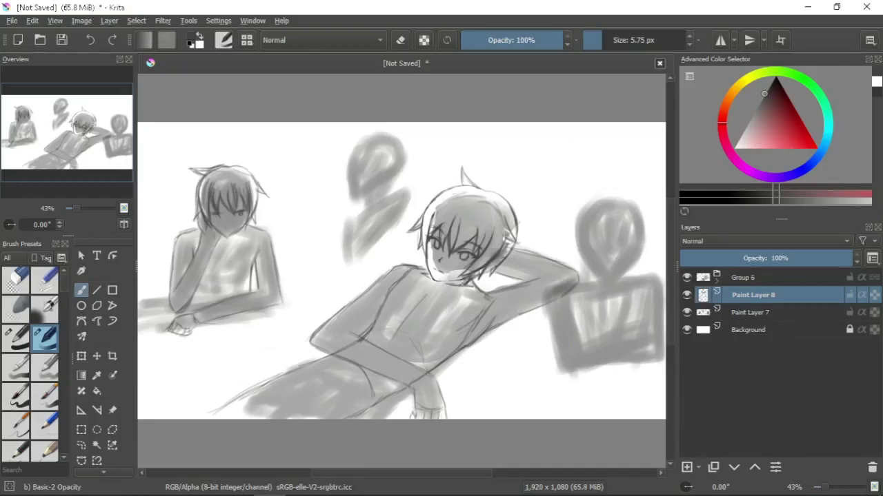
mouse_move(374, 134)
mouse_down()
mouse_move(340, 159)
mouse_move(411, 180)
mouse_move(393, 193)
mouse_move(391, 162)
mouse_move(391, 190)
mouse_up()
mouse_move(406, 131)
mouse_down()
mouse_move(412, 181)
mouse_move(418, 147)
mouse_up()
drag(368, 130, 342, 168)
drag(372, 147, 368, 174)
mouse_move(380, 140)
mouse_down()
mouse_move(370, 170)
mouse_move(387, 157)
mouse_up()
drag(392, 132, 377, 169)
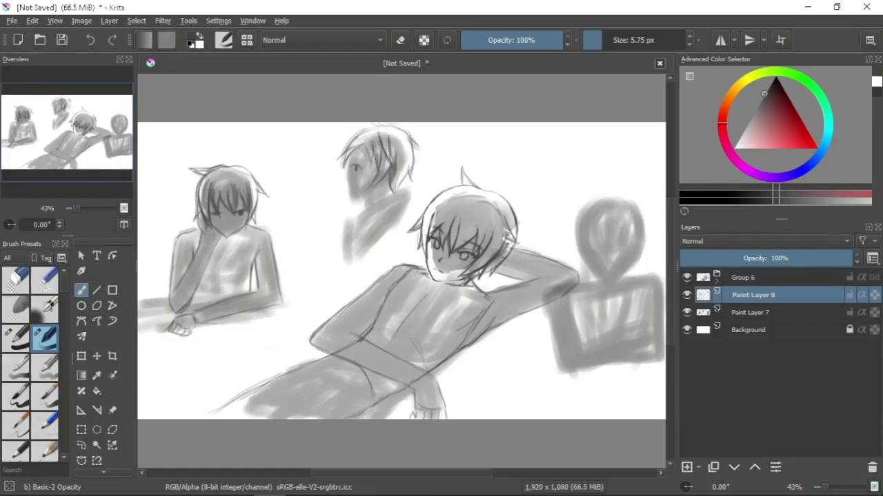
key(Delete)
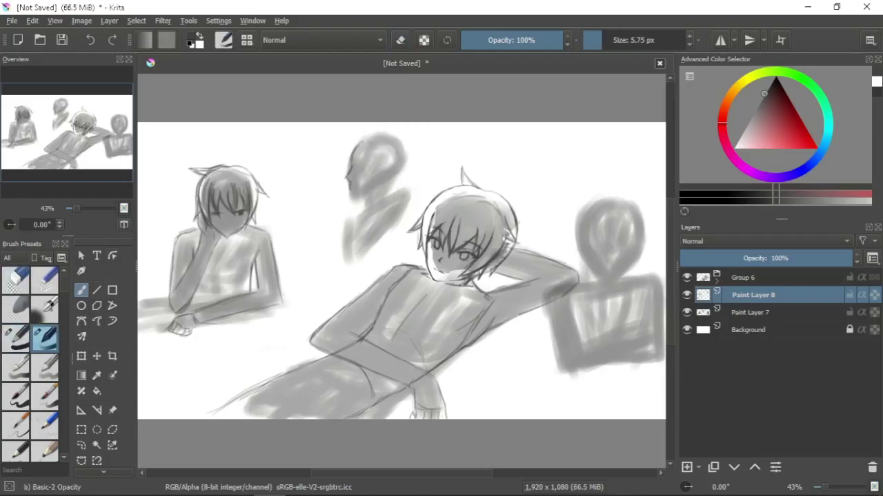
Step: Outline the side-facing figure's jaw, neck, shoulder and torso below the head
drag(372, 185, 353, 200)
mouse_move(350, 185)
mouse_down()
mouse_move(351, 196)
mouse_move(387, 186)
mouse_move(368, 211)
mouse_up()
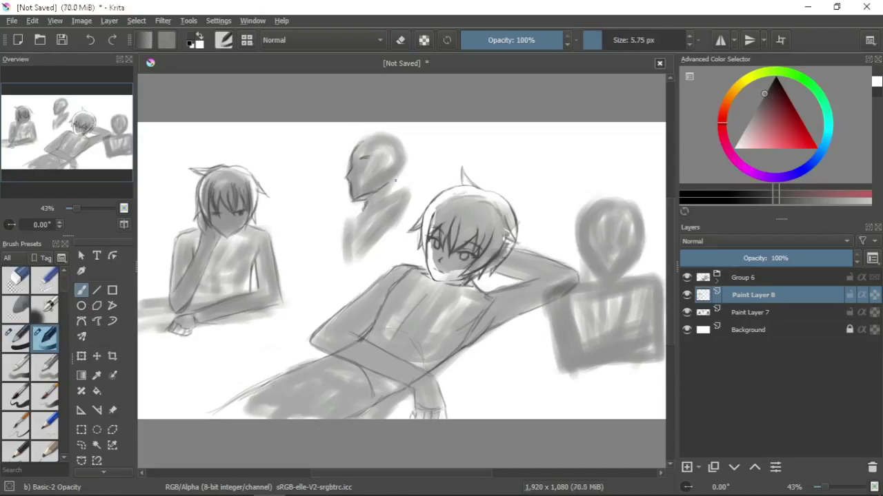
drag(346, 240, 347, 260)
drag(399, 186, 412, 221)
drag(346, 263, 393, 249)
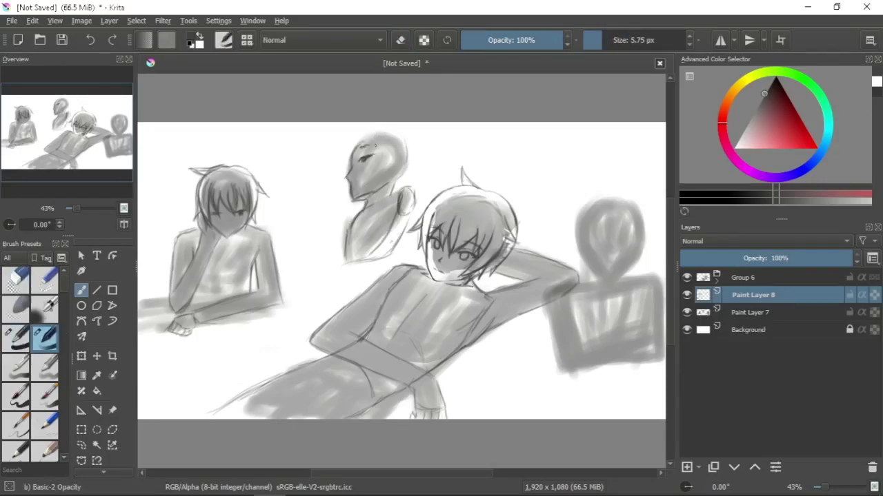
Step: Erase and refine the side-facing figure's nose and mouth area, and outline the crown and back of the head
key(e)
drag(349, 166, 366, 185)
key(e)
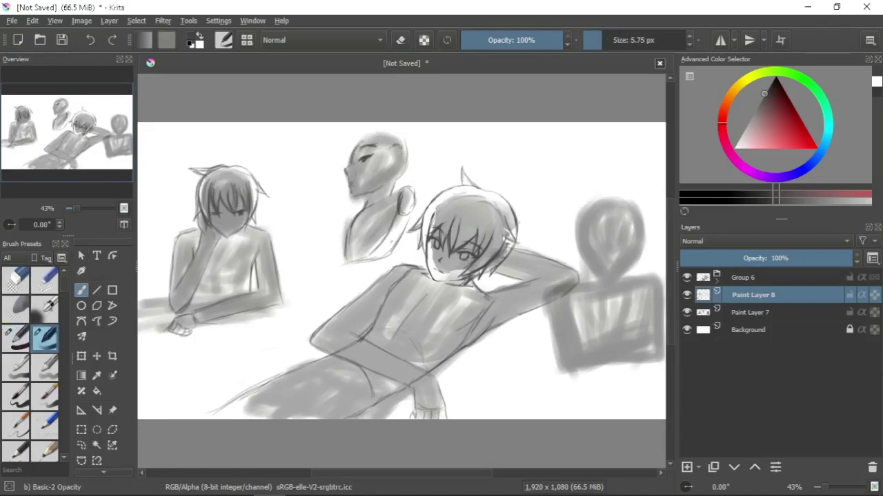
drag(400, 136, 411, 171)
drag(352, 153, 389, 131)
Step: Outline the rightmost figure's head, shoulders, torso and folded arms over its grey silhouette
mouse_move(575, 231)
mouse_down()
mouse_move(604, 287)
mouse_move(632, 271)
mouse_move(646, 222)
mouse_up()
mouse_move(581, 259)
mouse_down()
mouse_move(584, 285)
mouse_move(551, 372)
mouse_up()
drag(576, 306, 581, 347)
mouse_move(638, 291)
mouse_down()
mouse_move(664, 322)
mouse_move(640, 328)
mouse_up()
drag(663, 291, 663, 350)
drag(591, 345, 643, 331)
drag(641, 310, 641, 345)
drag(555, 376, 663, 360)
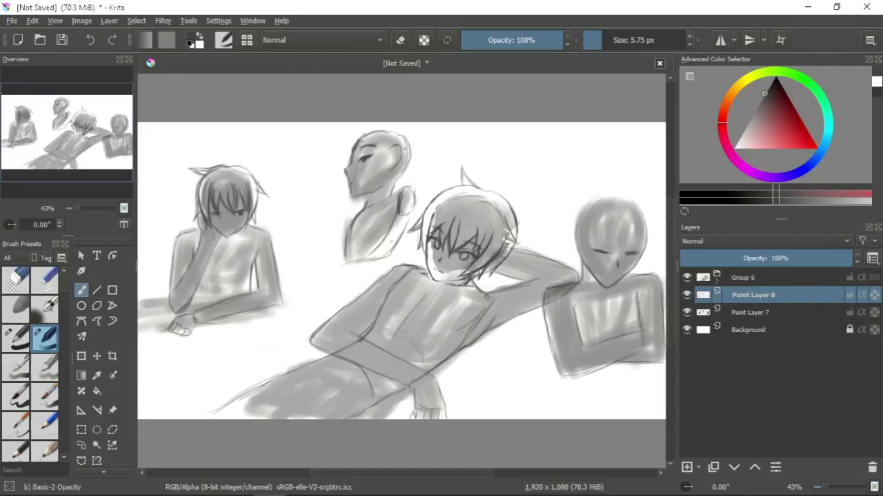
Step: Sketch short, spiky hair over the side-facing figure's forehead, crown and nape
mouse_move(359, 128)
mouse_down()
mouse_move(345, 153)
mouse_move(385, 123)
mouse_move(404, 170)
mouse_move(395, 178)
mouse_up()
drag(403, 126, 418, 173)
drag(413, 160, 407, 196)
drag(414, 130, 426, 157)
drag(406, 170, 408, 183)
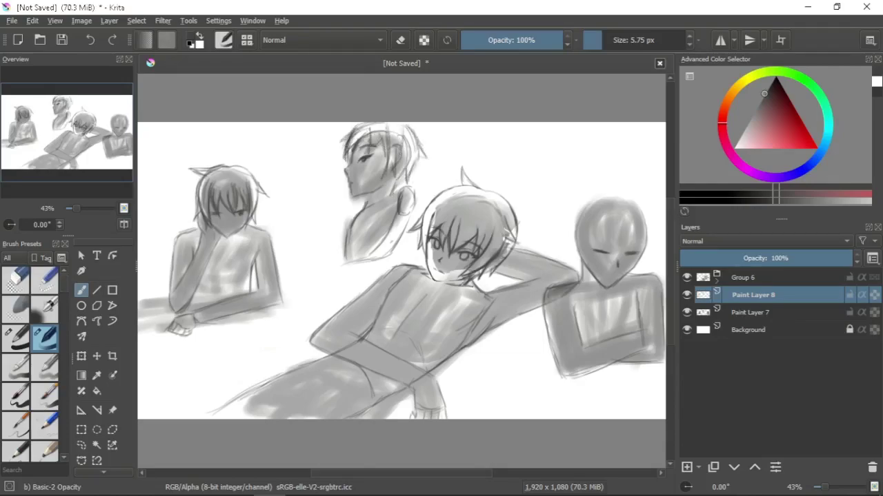
Step: Sketch the rightmost figure's fringe and the hair strands framing both sides of the face
key(/)
key(/)
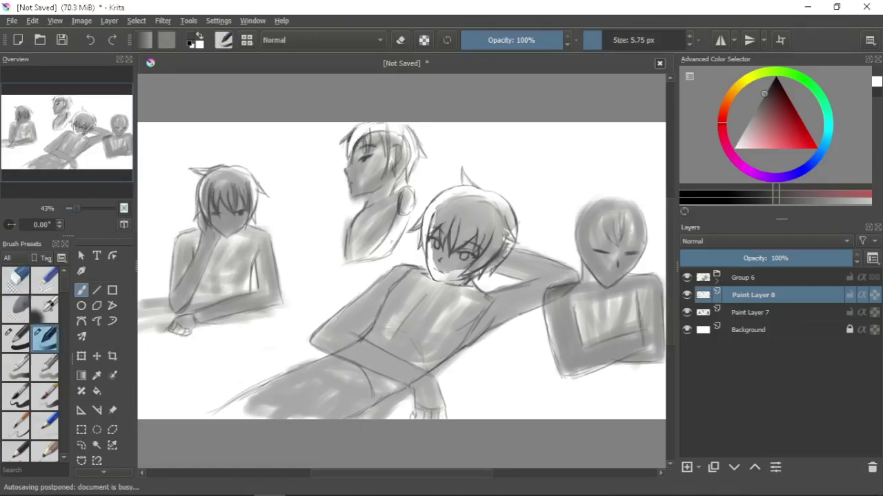
drag(611, 216, 618, 260)
mouse_move(625, 212)
mouse_down()
mouse_move(630, 251)
mouse_move(651, 263)
mouse_up()
drag(649, 245, 636, 284)
drag(642, 251, 649, 273)
drag(630, 223, 640, 250)
drag(594, 221, 579, 279)
mouse_move(586, 205)
mouse_down()
mouse_move(574, 257)
mouse_move(565, 245)
mouse_move(597, 249)
mouse_up()
drag(623, 220, 612, 262)
drag(629, 219, 626, 244)
Step: Add the rightmost figure's outer hair contour, crown tuft and remaining strands, and erase the stray line at the chin
drag(578, 207, 615, 194)
drag(581, 243, 574, 268)
drag(586, 185, 569, 233)
drag(578, 202, 561, 251)
mouse_move(613, 195)
mouse_down()
mouse_move(659, 225)
mouse_move(647, 271)
mouse_move(621, 278)
mouse_up()
mouse_move(605, 271)
mouse_down()
mouse_move(594, 286)
mouse_move(604, 289)
mouse_up()
drag(635, 225, 618, 260)
drag(644, 230, 633, 255)
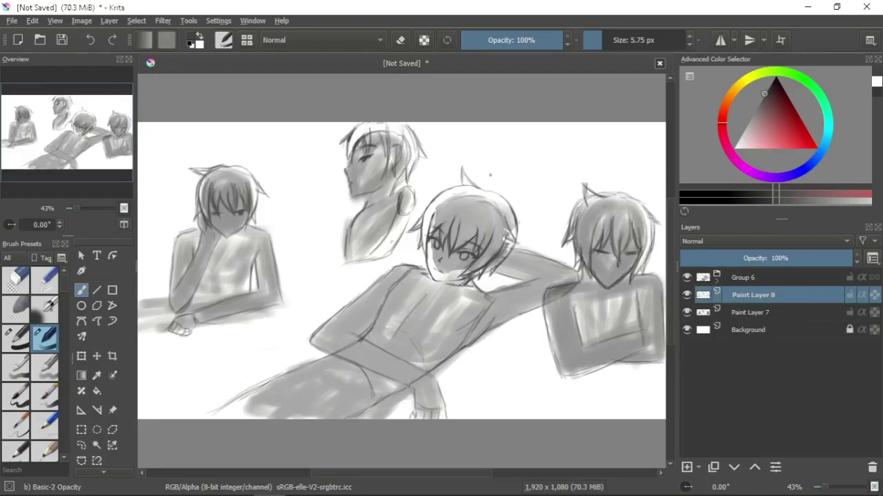
key(slash)
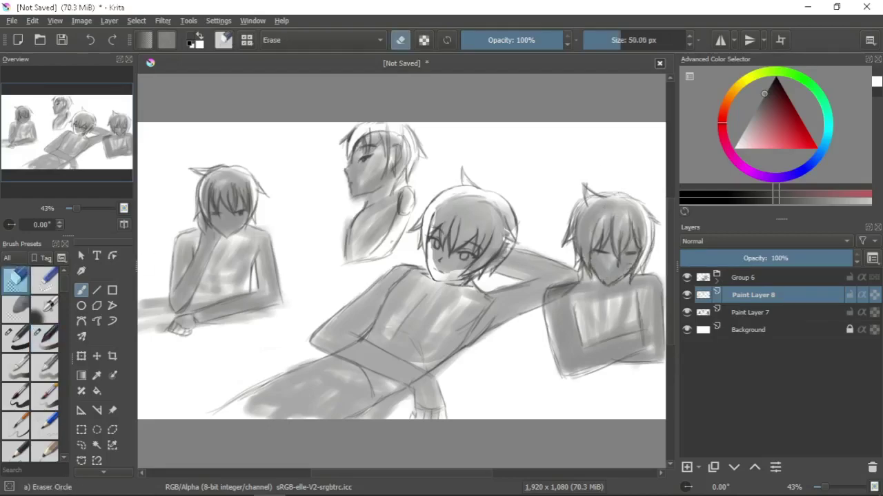
click(616, 283)
Step: Add a paint layer, place it above Group 6 and merge the group into a single layer
key(Insert)
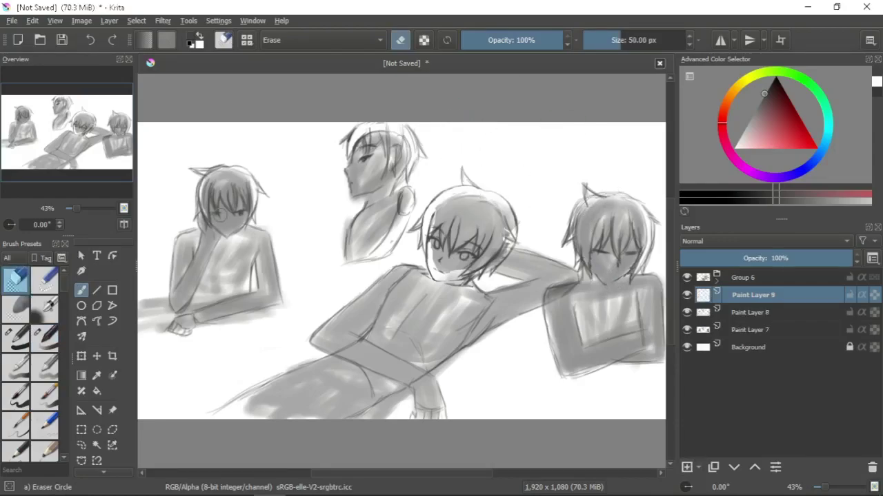
mouse_move(753, 294)
mouse_down()
mouse_move(691, 267)
mouse_move(700, 273)
mouse_up()
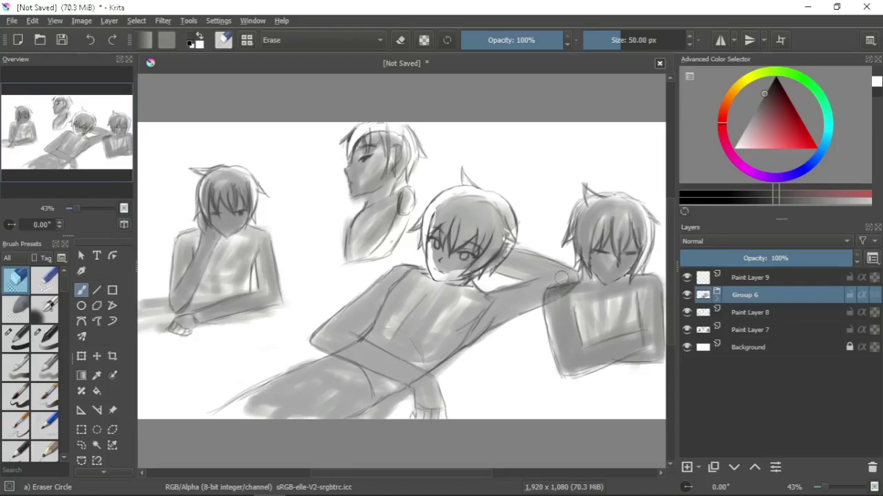
key(ctrl+e)
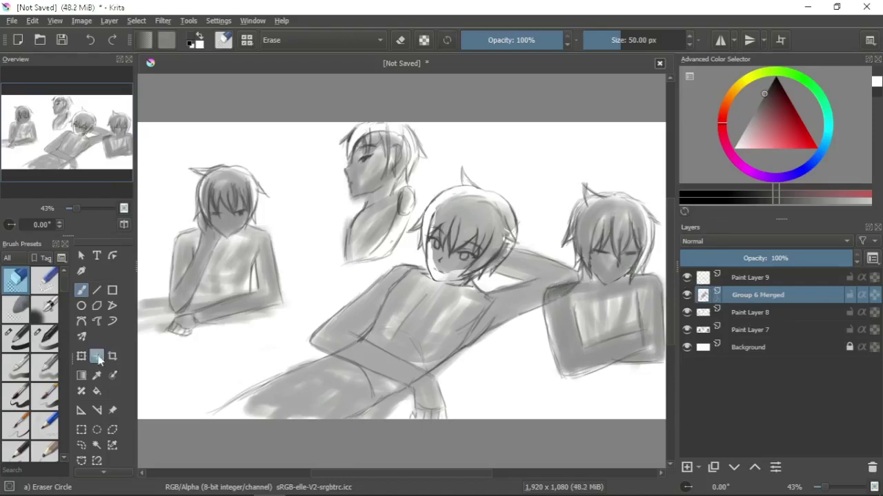
Step: Enlarge the reclining character on Group 6 Merged and reposition it so the lower body extends past the canvas's bottom edge
key(ctrl+t)
key(minus)
drag(553, 116, 577, 93)
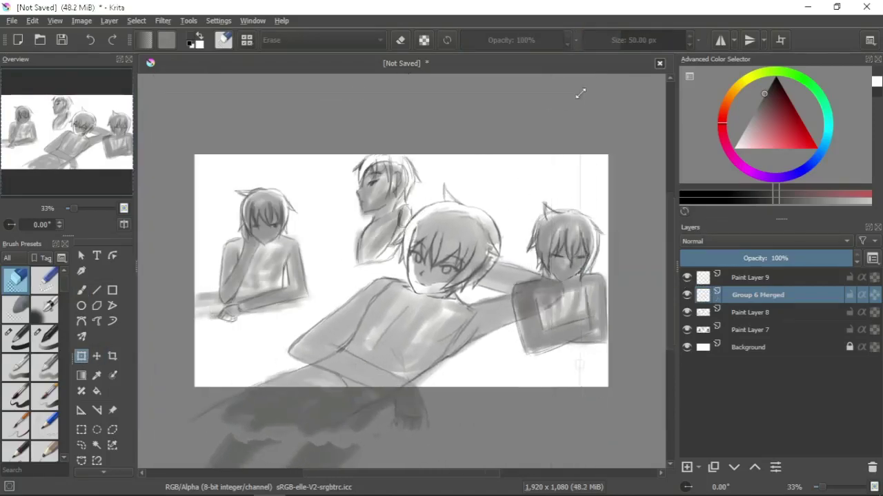
key(Return)
Step: Merge Paint Layer 8 into Paint Layer 7, then select and enlarge the desk-leaning figure and clear the selection
click(752, 314)
key(ctrl+e)
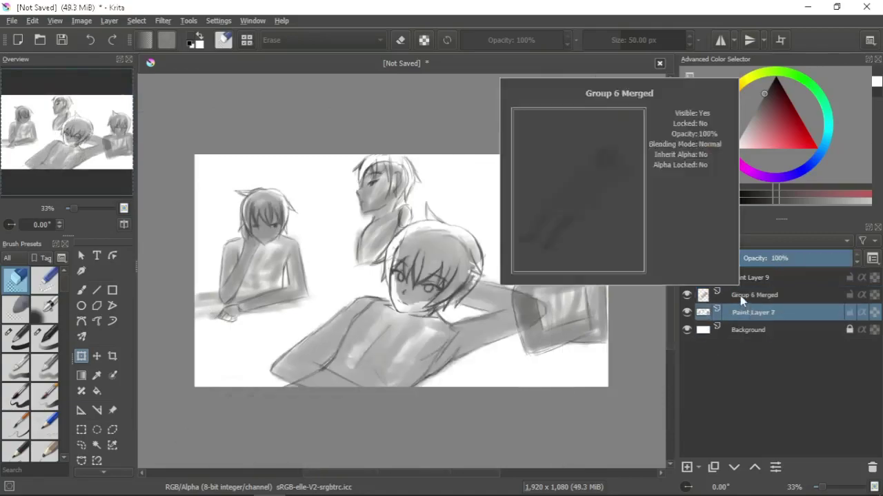
mouse_move(283, 246)
mouse_down()
mouse_move(305, 213)
mouse_move(213, 167)
mouse_up()
key(ctrl+t)
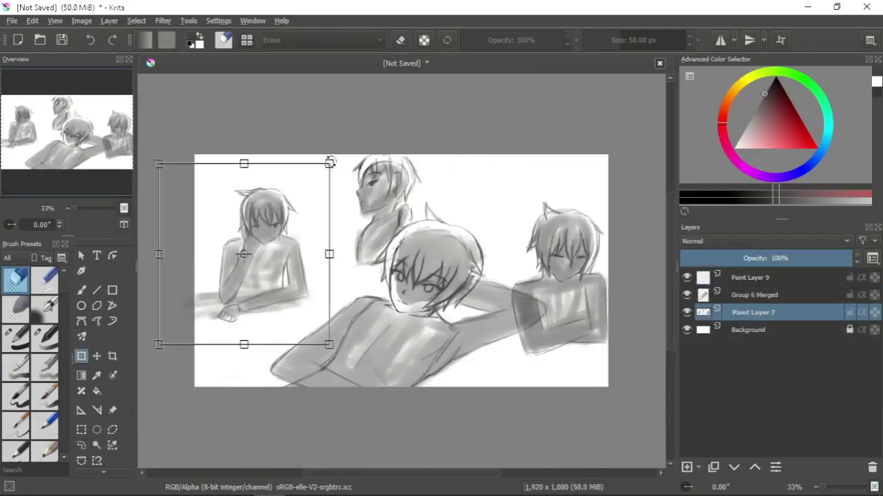
drag(329, 154, 311, 195)
key(Return)
key(ctrl+shift+a)
Step: Select and enlarge the side-facing figure and the rightmost figure in turn, adjusting their placement around the reclining character
mouse_move(341, 158)
mouse_down()
mouse_move(463, 178)
mouse_move(455, 199)
mouse_move(460, 173)
mouse_up()
key(ctrl+t)
key(Return)
mouse_move(554, 178)
mouse_down()
mouse_move(629, 304)
mouse_move(569, 211)
mouse_move(646, 161)
mouse_up()
key(ctrl+t)
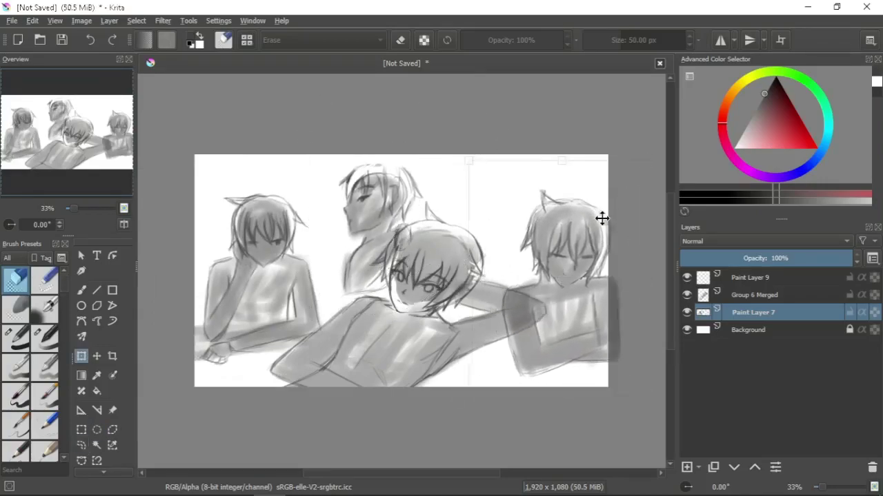
key(Return)
key(ctrl+shift+a)
Step: Hide Paint Layer 7 and sketch a loose collar around the reclining character's neck on Paint Layer 9 with the Basic-2 Opacity brush
key(Page_Up)
key(Page_Up)
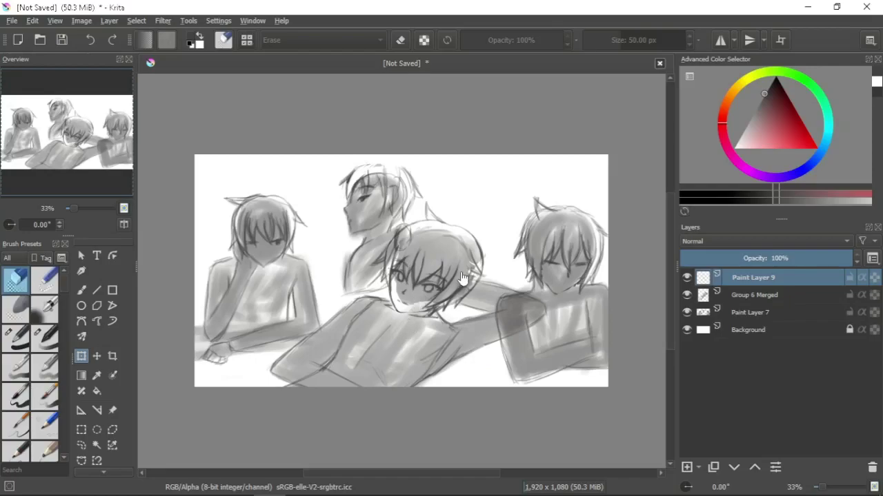
key(slash)
click(686, 312)
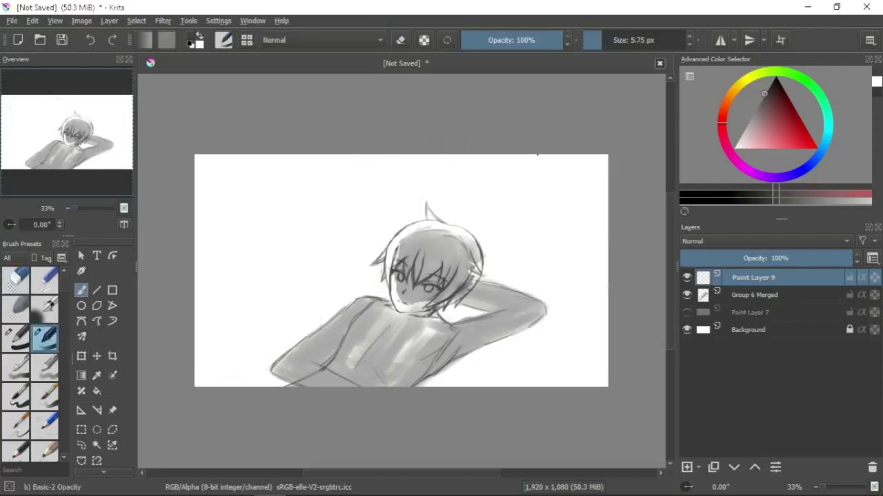
mouse_move(379, 301)
mouse_down()
mouse_move(395, 324)
mouse_move(452, 324)
mouse_move(414, 327)
mouse_up()
drag(361, 289, 388, 304)
mouse_move(367, 304)
mouse_down()
mouse_move(391, 323)
mouse_move(458, 334)
mouse_up()
mouse_move(451, 302)
mouse_down()
mouse_move(475, 322)
mouse_move(415, 319)
mouse_up()
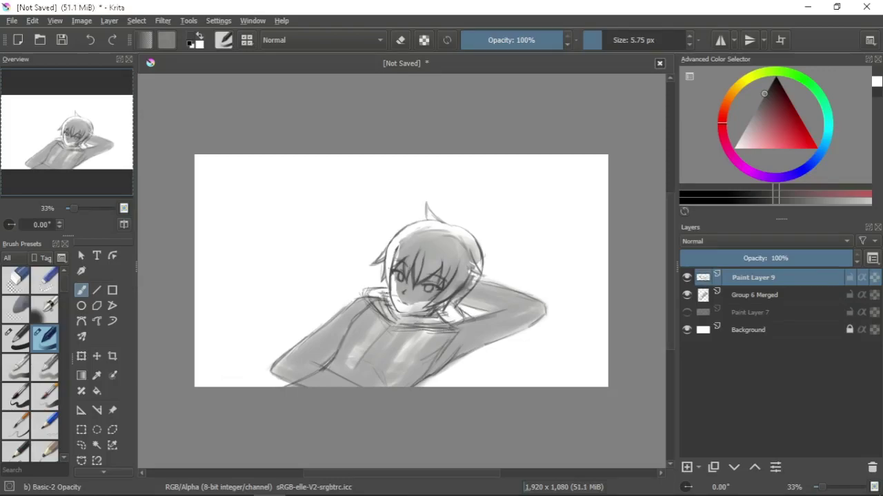
Step: Rework the reclining character's collar, erasing stray lines beside the neck and redrawing its folds
mouse_move(348, 284)
mouse_down()
mouse_move(383, 297)
mouse_move(372, 315)
mouse_move(386, 310)
mouse_move(427, 327)
mouse_move(448, 311)
mouse_move(421, 331)
mouse_up()
key(e)
mouse_move(386, 286)
mouse_down()
mouse_move(348, 300)
mouse_move(386, 324)
mouse_up()
key(e)
mouse_move(383, 288)
mouse_down()
mouse_move(391, 326)
mouse_move(447, 316)
mouse_up()
Step: Draw the jacket's front opening and side edges down the reclining character's chest, and add lines beneath the raised arm
mouse_move(396, 331)
mouse_down()
mouse_move(453, 327)
mouse_move(348, 378)
mouse_up()
drag(353, 321, 324, 363)
mouse_move(459, 333)
mouse_down()
mouse_move(428, 374)
mouse_move(418, 363)
mouse_up()
drag(455, 354, 409, 386)
mouse_move(396, 298)
mouse_down()
mouse_move(420, 318)
mouse_move(403, 317)
mouse_up()
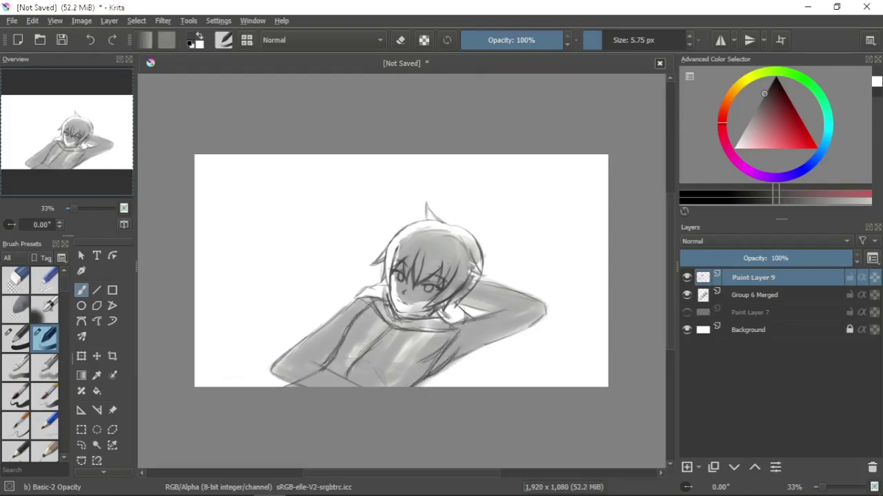
mouse_move(487, 304)
mouse_down()
mouse_move(506, 316)
mouse_move(504, 338)
mouse_up()
drag(497, 340, 457, 361)
Step: Erase the collar lines around the neck and sketch a hood edge down the face's left side, erasing its excess upper strokes
key(e)
mouse_move(373, 283)
mouse_down()
mouse_move(414, 329)
mouse_move(469, 306)
mouse_up()
key(e)
mouse_move(381, 249)
mouse_down()
mouse_move(436, 235)
mouse_move(383, 248)
mouse_up()
drag(387, 254, 378, 318)
drag(387, 275, 379, 321)
key(e)
mouse_move(366, 262)
mouse_down()
mouse_move(382, 248)
mouse_move(377, 314)
mouse_move(424, 239)
mouse_up()
key(e)
Step: Sketch the hood's inner and outer curves around the reclining character's face and erase excess lines over the crown
drag(448, 252, 454, 266)
mouse_move(372, 254)
mouse_down()
mouse_move(384, 322)
mouse_move(462, 314)
mouse_up()
mouse_move(380, 250)
mouse_down()
mouse_move(476, 231)
mouse_move(473, 320)
mouse_up()
mouse_move(409, 231)
mouse_down()
mouse_move(476, 211)
mouse_move(455, 321)
mouse_up()
drag(460, 278, 455, 320)
key(e)
drag(404, 234, 443, 217)
drag(411, 255, 485, 211)
mouse_move(475, 228)
mouse_down()
mouse_move(495, 248)
mouse_move(463, 301)
mouse_move(490, 260)
mouse_up()
Step: Redraw the hood's contour over the crown and down the back of the head, and erase excess lines near the neck
key(/)
drag(378, 256, 413, 219)
mouse_move(407, 219)
mouse_down()
mouse_move(462, 215)
mouse_move(485, 252)
mouse_up()
mouse_move(482, 235)
mouse_down()
mouse_move(461, 309)
mouse_move(474, 274)
mouse_up()
mouse_move(390, 242)
mouse_down()
mouse_move(460, 214)
mouse_move(481, 243)
mouse_up()
drag(447, 250, 457, 317)
drag(483, 265, 456, 322)
key(/)
drag(473, 292, 462, 312)
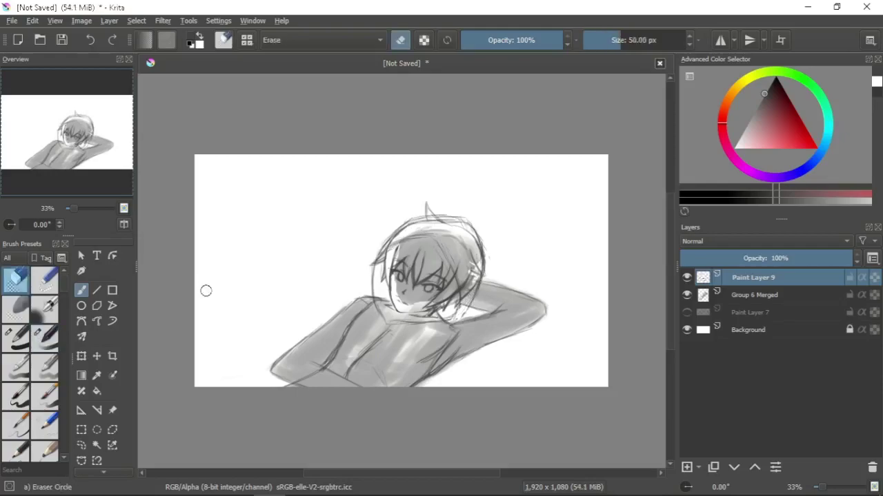
Step: Return to the Basic-2 Opacity brush and make Paint Layer 7 visible again
key(/)
key(/)
key(/)
click(686, 313)
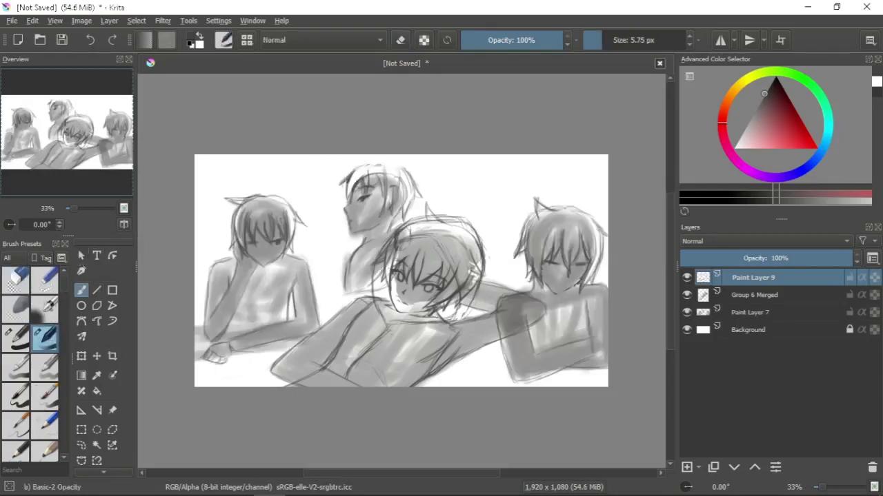
Step: Sketch hair strands over the crown and side of the upper profile character's head
mouse_move(356, 167)
mouse_down()
mouse_move(385, 157)
mouse_move(341, 200)
mouse_move(377, 160)
mouse_up()
drag(379, 175, 378, 200)
mouse_move(399, 164)
mouse_down()
mouse_move(396, 232)
mouse_move(394, 209)
mouse_up()
drag(388, 162, 408, 175)
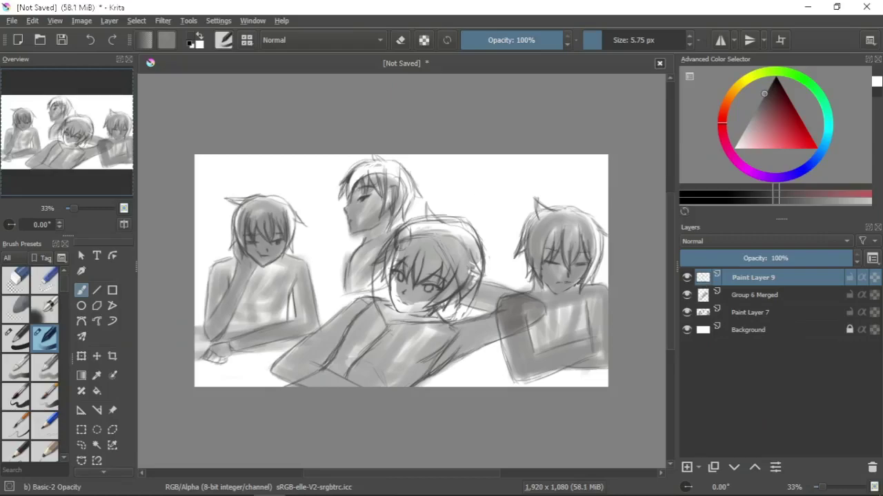
Step: On the Group 6 Merged layer, erase the reclining character's old hair inside the hood with the Eraser Circle brush
click(758, 295)
click(15, 279)
mouse_move(424, 200)
mouse_down()
mouse_move(438, 210)
mouse_move(469, 289)
mouse_move(478, 278)
mouse_move(461, 256)
mouse_up()
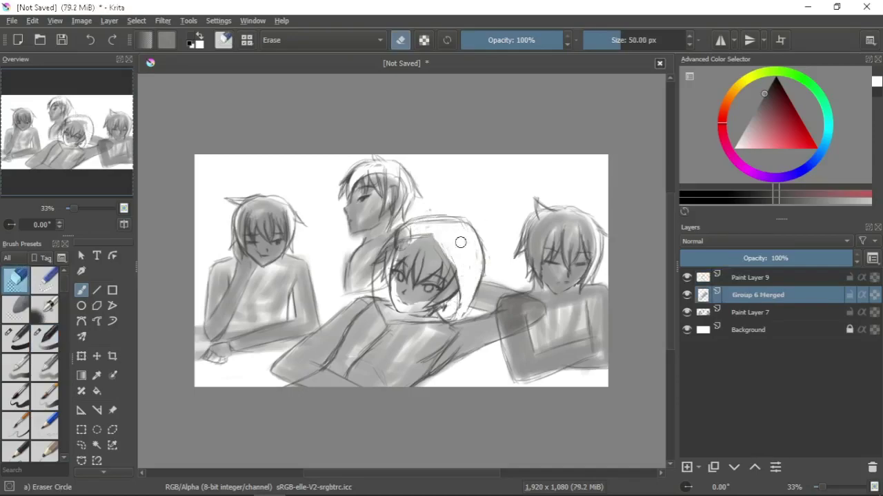
Step: Merge the sketch layers down into Paint Layer 7 and add a new paint layer above it
key(ctrl+e)
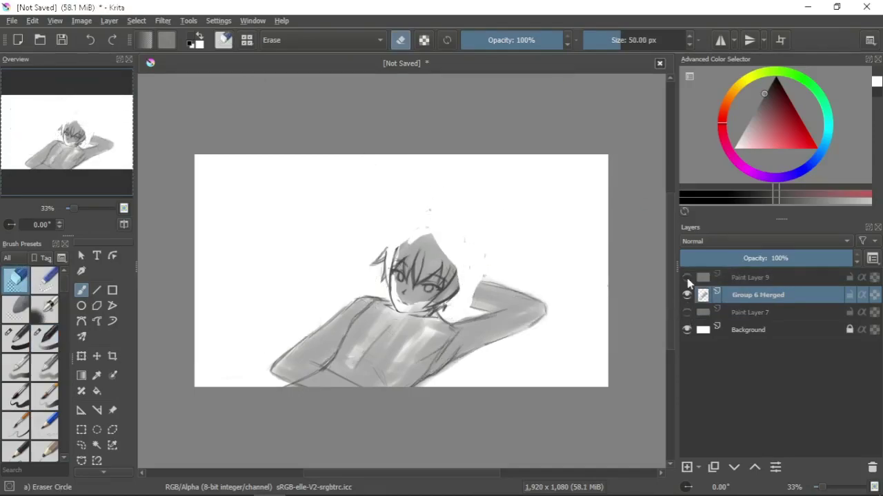
key(ctrl+e)
key(Insert)
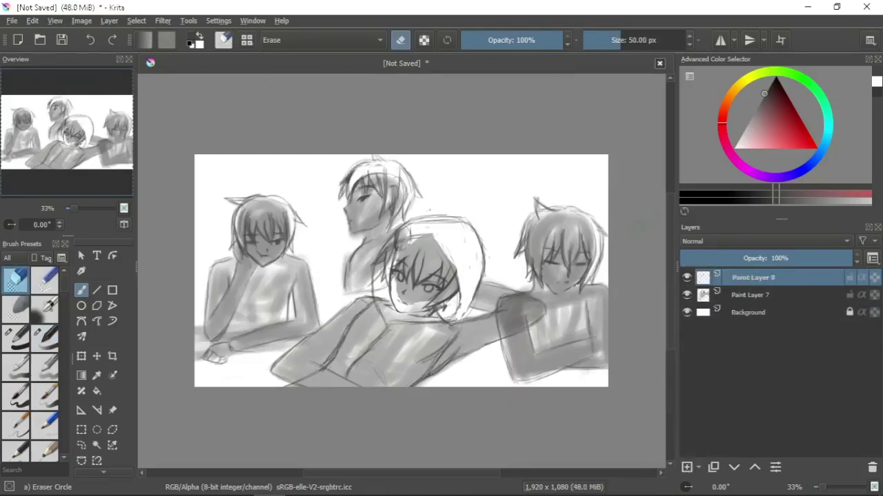
Step: Lower Paint Layer 7's opacity to about 47% and ink the reclining character's left-side upper lash line with the Basic-5 Size brush
scroll(563, 175, up, 2)
key(/)
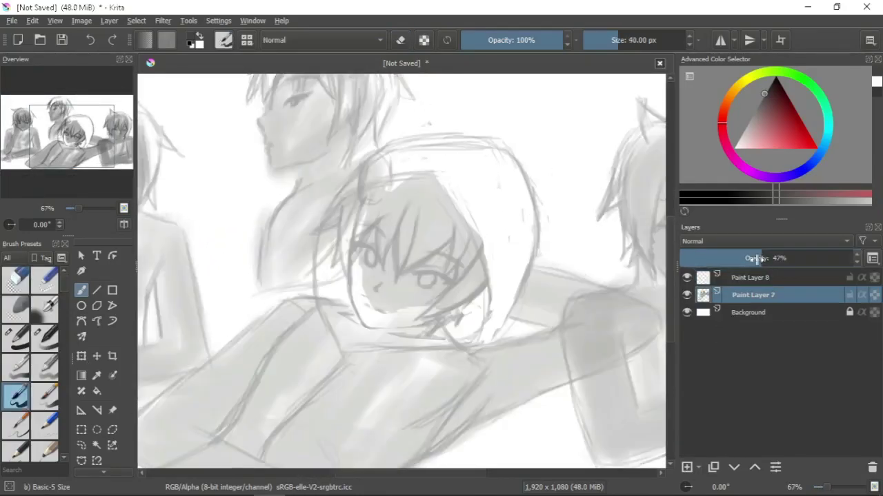
scroll(417, 180, up, 2)
mouse_move(282, 228)
mouse_down()
mouse_move(290, 242)
mouse_move(312, 231)
mouse_move(355, 272)
mouse_up()
scroll(354, 253, down, 3)
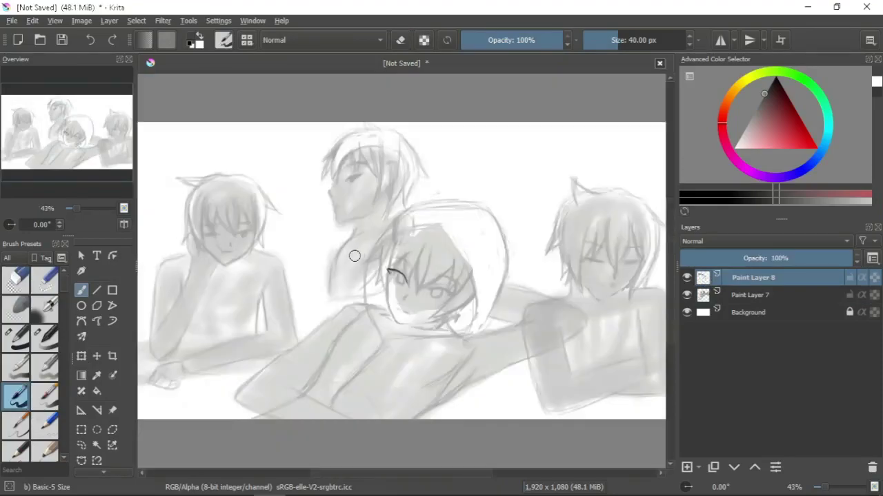
Step: Ink the iris, lower lid, eyelid crease and eyebrow of the reclining character's left-side eye
scroll(300, 132, up, 2)
scroll(268, 162, up, 3)
key(4)
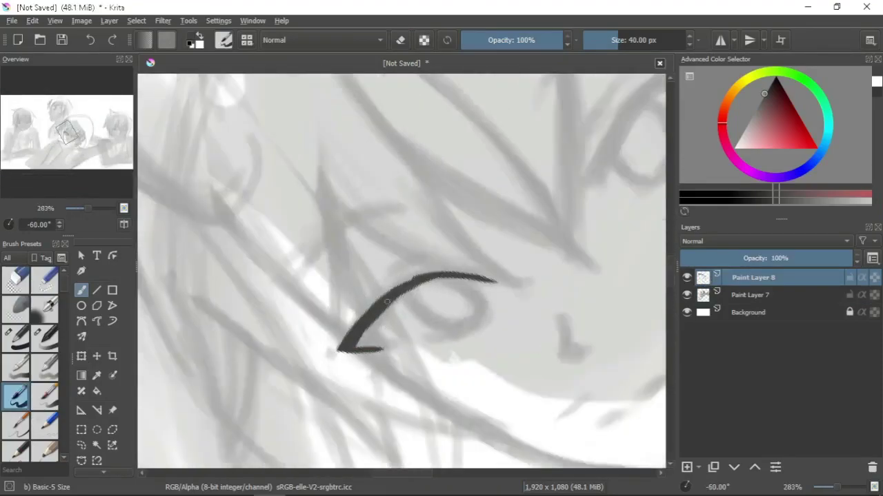
key(6)
key(6)
key(6)
key(6)
drag(417, 325, 420, 362)
drag(370, 324, 417, 363)
drag(353, 324, 376, 353)
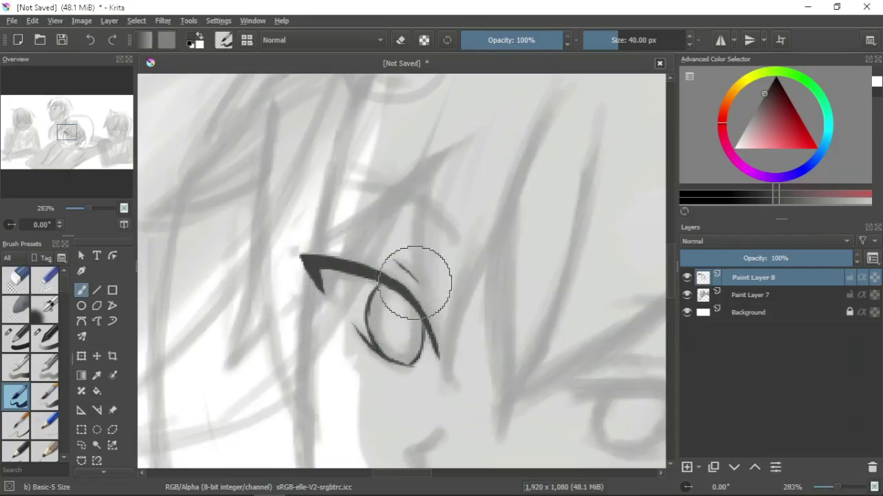
drag(400, 253, 435, 306)
drag(442, 228, 338, 181)
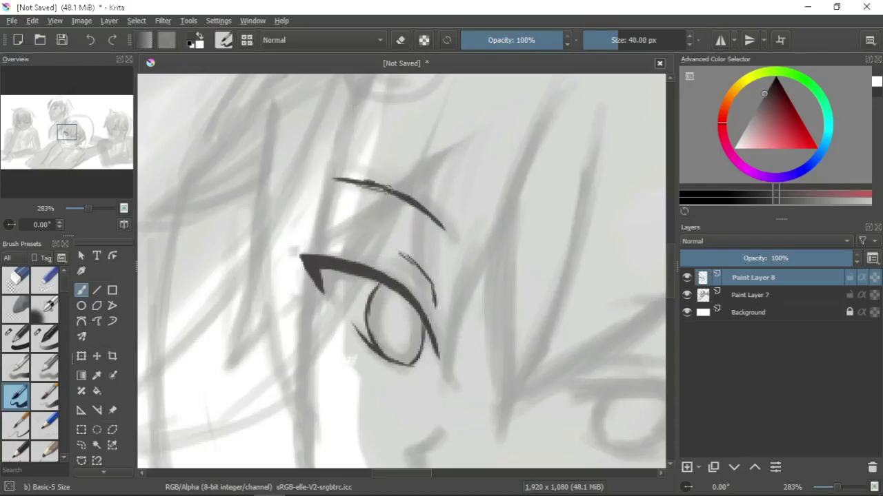
Step: Ink the lash line and iris outline of the reclining character's right-side eye
key(ctrl+bracketleft)
key(ctrl+bracketleft)
mouse_move(469, 248)
mouse_down()
mouse_move(528, 207)
mouse_move(615, 197)
mouse_move(597, 181)
mouse_move(577, 205)
mouse_move(561, 197)
mouse_move(544, 230)
mouse_up()
key(ctrl+bracketright)
mouse_move(430, 294)
mouse_down()
mouse_move(493, 256)
mouse_move(473, 301)
mouse_move(502, 282)
mouse_move(479, 301)
mouse_move(519, 257)
mouse_up()
Step: Ink the nose and the short mouth line on the reclining character's face
drag(299, 275, 282, 310)
drag(355, 197, 366, 108)
drag(273, 326, 341, 337)
key(slash)
key(slash)
click(270, 324)
drag(437, 173, 441, 239)
Step: Add a new paint layer and ink the jawline, chin and short neck lines of the reclining character
scroll(441, 239, down, 2)
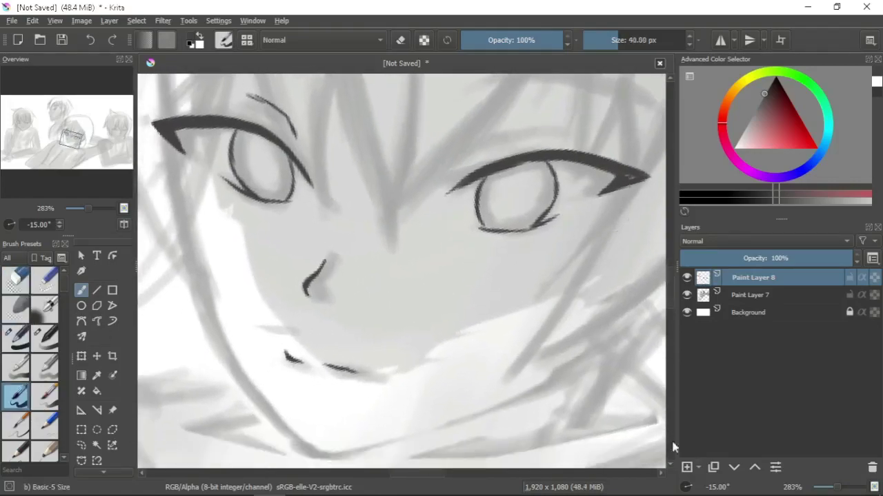
key(Insert)
mouse_move(248, 261)
mouse_down()
mouse_move(320, 389)
mouse_move(416, 389)
mouse_up()
key(slash)
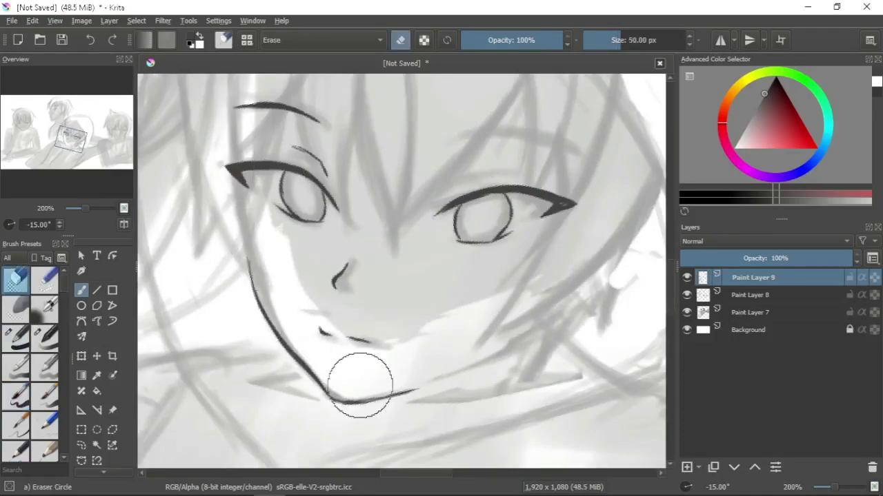
click(15, 390)
mouse_move(528, 346)
mouse_down()
mouse_move(476, 368)
mouse_move(537, 389)
mouse_up()
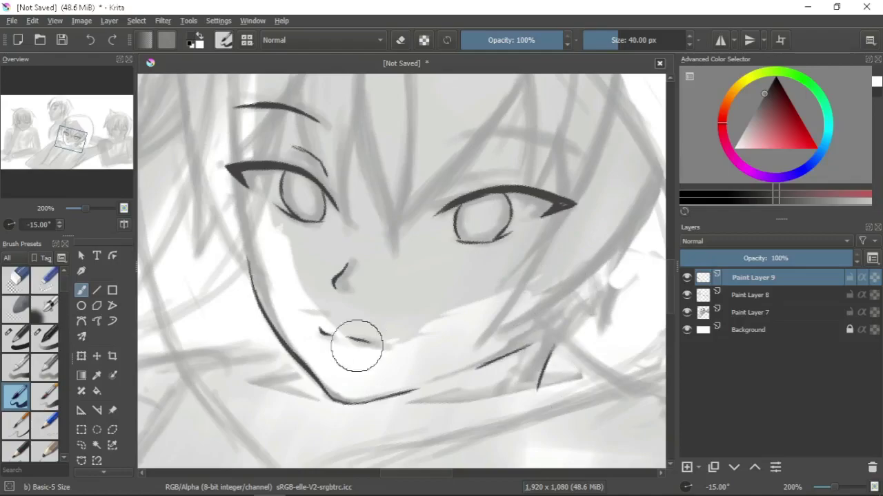
Step: Return to Paint Layer 8 and ink the right-side eye's eyelid crease and eyebrow
key(Page_Down)
drag(454, 181, 507, 171)
mouse_move(466, 133)
mouse_down()
mouse_move(577, 123)
mouse_move(527, 128)
mouse_move(581, 156)
mouse_up()
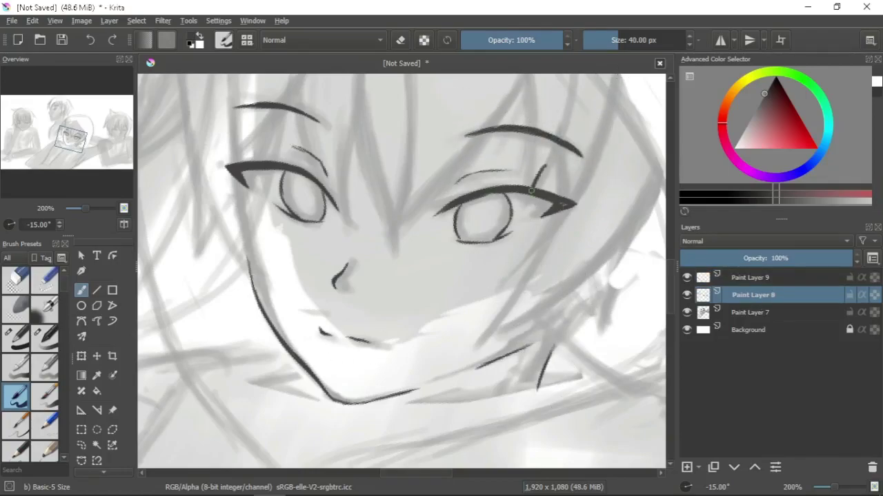
Step: Add a new paint layer and ink the central bangs between the eyes, redrawing the lock that sweeps toward the right-side eye
scroll(547, 165, up, 3)
key(Insert)
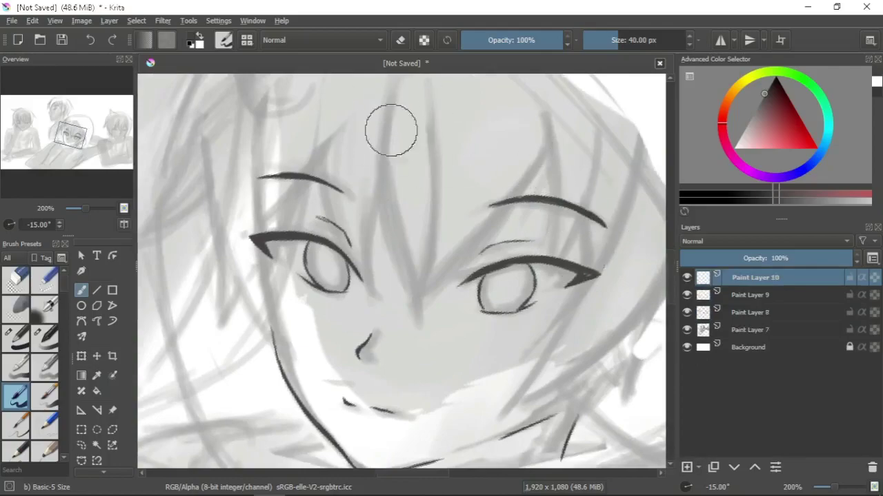
drag(391, 113, 375, 300)
drag(324, 133, 390, 321)
drag(378, 178, 425, 324)
drag(431, 132, 422, 326)
drag(507, 155, 428, 306)
key(ctrl+z)
drag(512, 139, 427, 303)
key(ctrl+z)
mouse_move(494, 179)
mouse_down()
mouse_move(452, 243)
mouse_move(435, 307)
mouse_up()
Step: Ink the tapered bangs falling over the right-side eye and eyebrow, redoing misplaced strands
drag(545, 130, 529, 215)
key(ctrl+z)
drag(545, 110, 518, 254)
drag(504, 128, 502, 245)
drag(555, 204, 564, 261)
key(ctrl+z)
drag(548, 155, 560, 254)
key(e)
key(e)
drag(597, 132, 586, 238)
Step: Ink the hair locks beside the left-side eye and along the cheek
drag(316, 102, 251, 262)
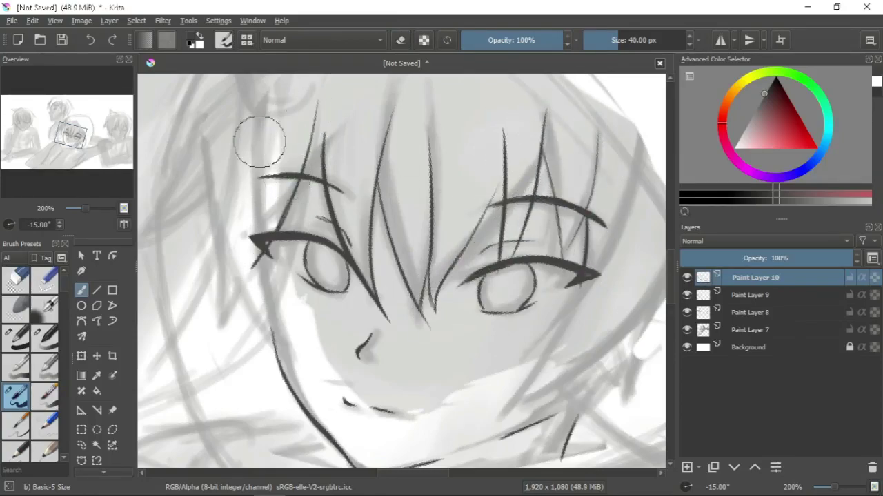
mouse_move(257, 114)
mouse_down()
mouse_move(260, 238)
mouse_move(314, 371)
mouse_up()
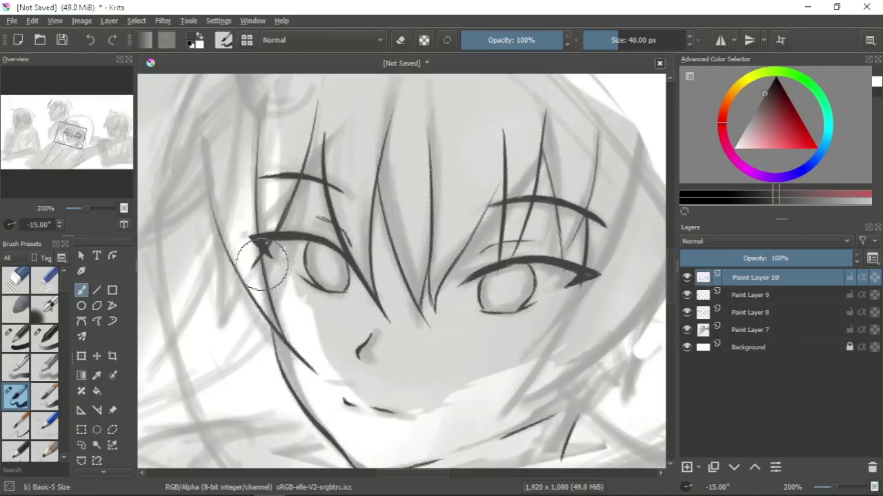
drag(227, 255, 215, 333)
Step: Ink the long side lock and the pointed hair tips along the right side of the face
mouse_move(569, 253)
mouse_down()
mouse_move(542, 215)
mouse_move(524, 251)
mouse_up()
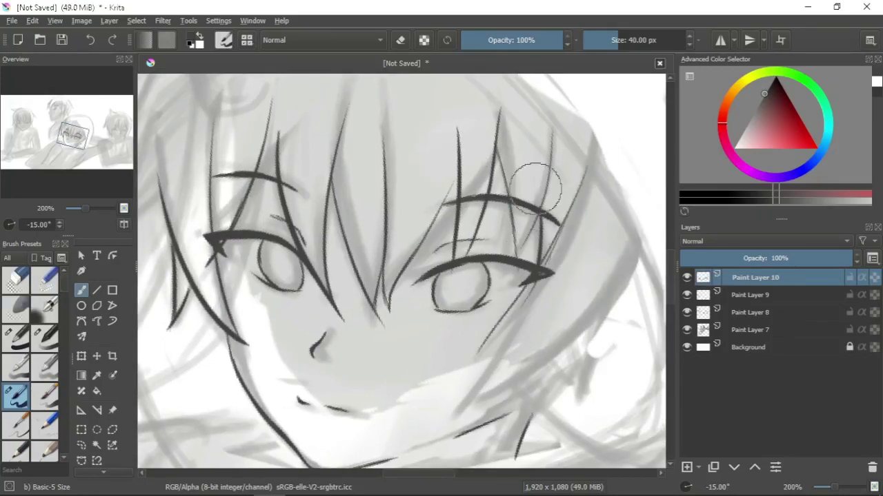
drag(586, 238, 597, 193)
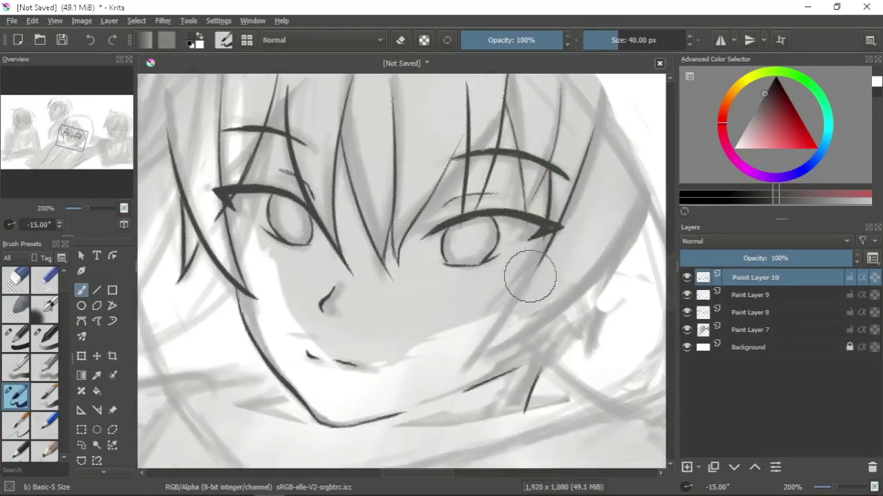
drag(551, 233, 474, 355)
drag(645, 200, 593, 352)
drag(588, 286, 462, 376)
drag(647, 202, 566, 246)
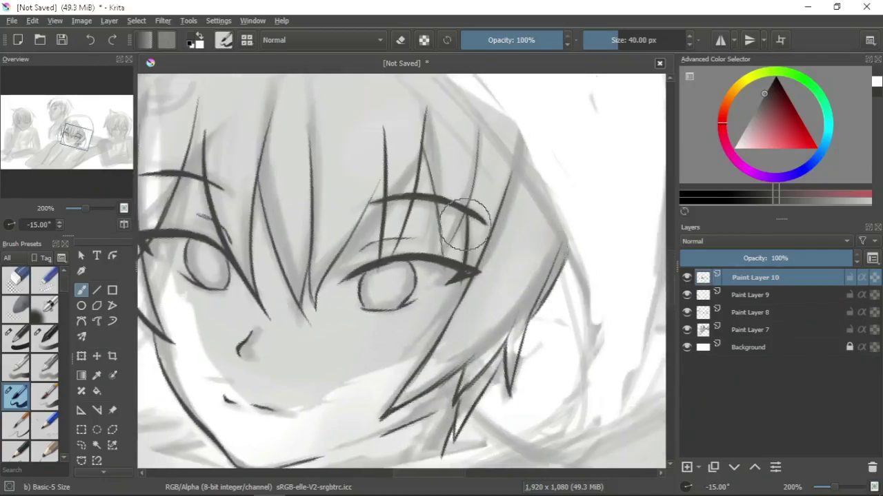
Step: Erase the excess ends of the hair lines over the right-side eye
key(e)
mouse_move(450, 246)
mouse_down()
mouse_move(647, 227)
mouse_move(564, 232)
mouse_up()
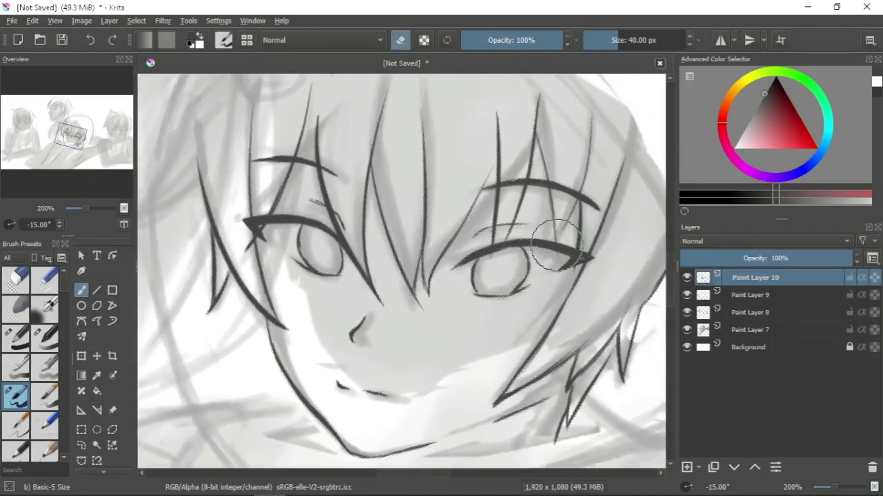
scroll(557, 246, down, 1)
drag(512, 154, 506, 191)
Step: Add a new paint layer and ink the hood opening's left edge from above the forehead down to the collar point
key(Insert)
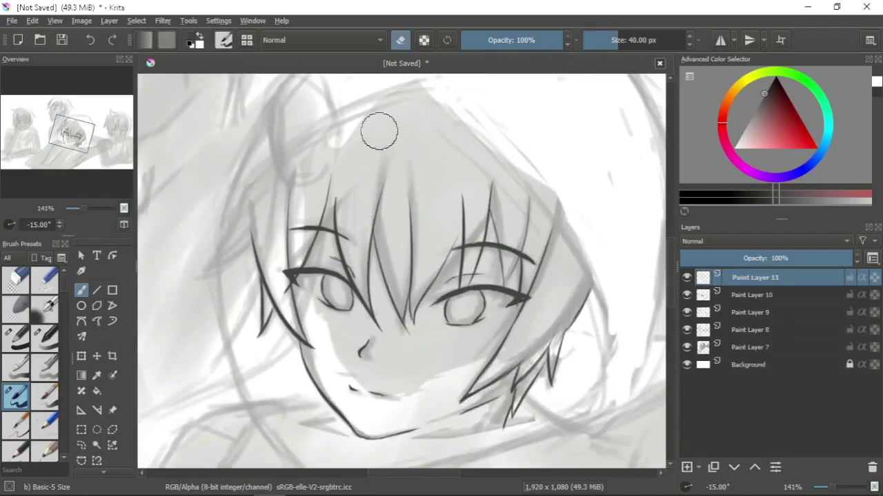
drag(400, 130, 394, 160)
mouse_move(417, 109)
mouse_down()
mouse_move(321, 151)
mouse_move(197, 310)
mouse_up()
scroll(284, 149, down, 3)
mouse_move(223, 198)
mouse_down()
mouse_move(331, 430)
mouse_move(355, 456)
mouse_up()
key(e)
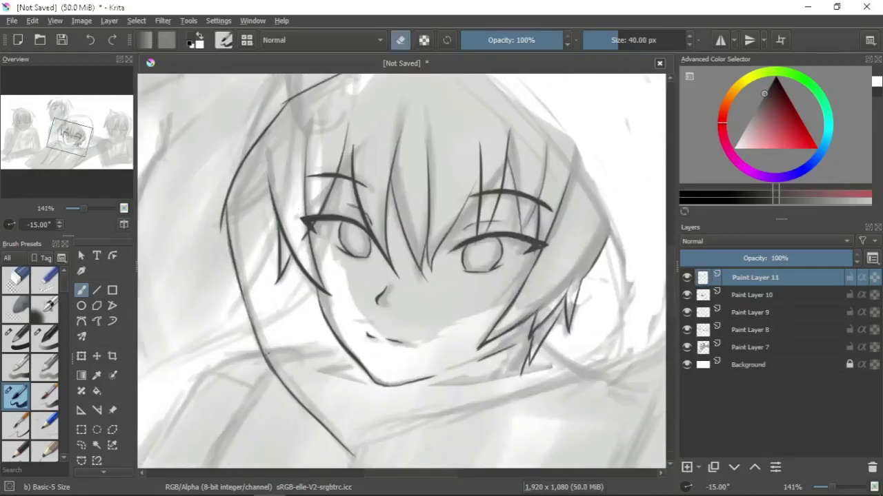
Step: Ink the hood's outer contour up its left side and over the crown
scroll(346, 138, down, 2)
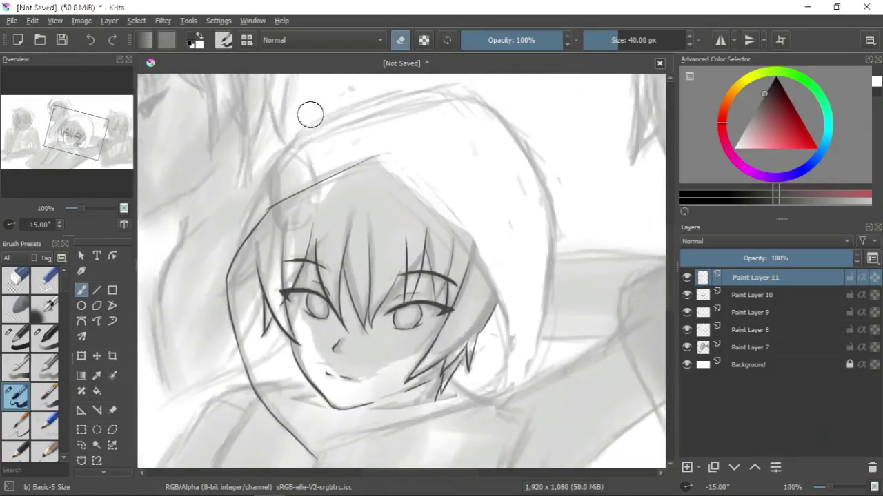
key(e)
drag(296, 135, 251, 214)
drag(334, 107, 441, 87)
Step: Ink the hood opening's right edge and the collar line beneath the chin
drag(397, 180, 378, 200)
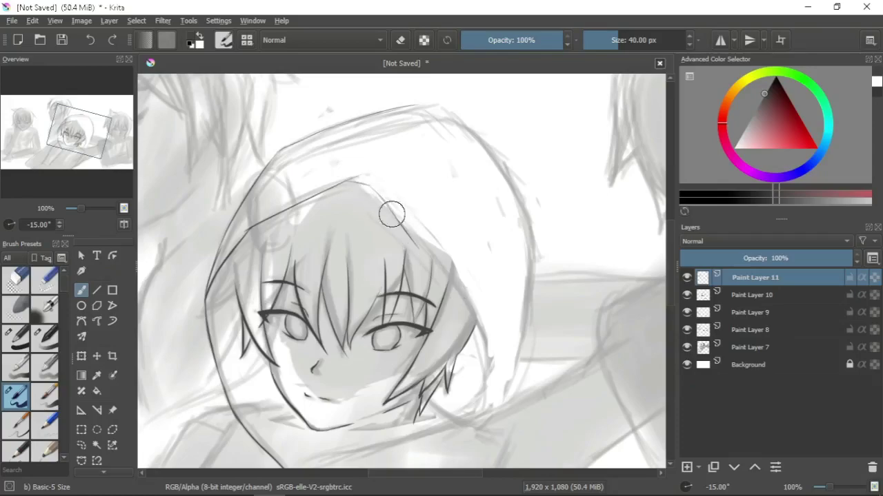
drag(411, 343, 370, 256)
drag(373, 339, 300, 378)
key(e)
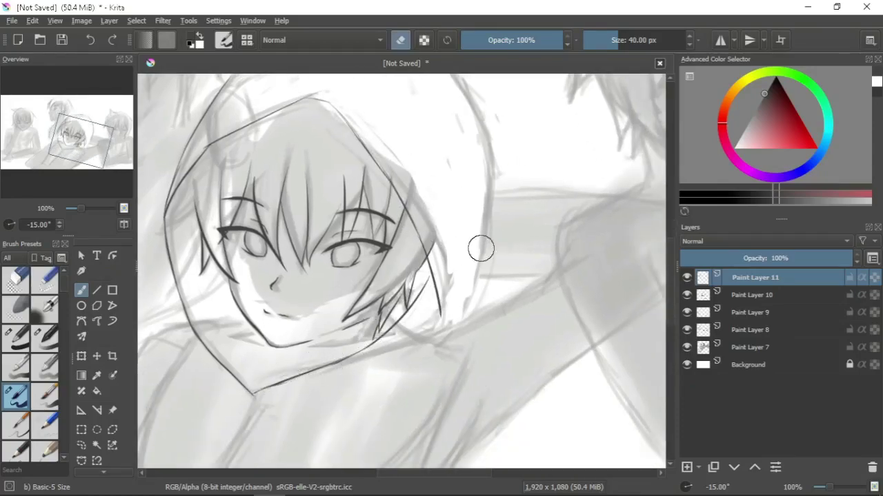
Step: Ink the hood's outer contour from the crown down its right side to the shoulder
key(e)
mouse_move(496, 163)
mouse_down()
mouse_move(475, 200)
mouse_move(434, 161)
mouse_move(380, 137)
mouse_up()
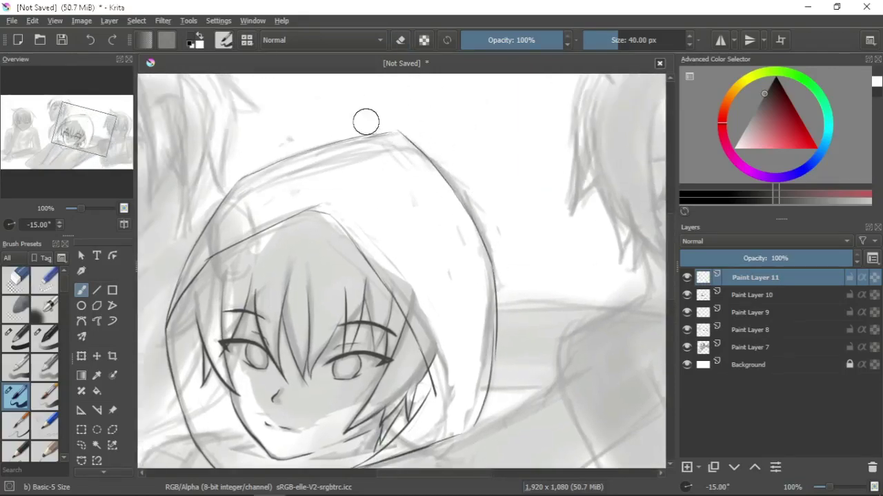
scroll(506, 255, down, 5)
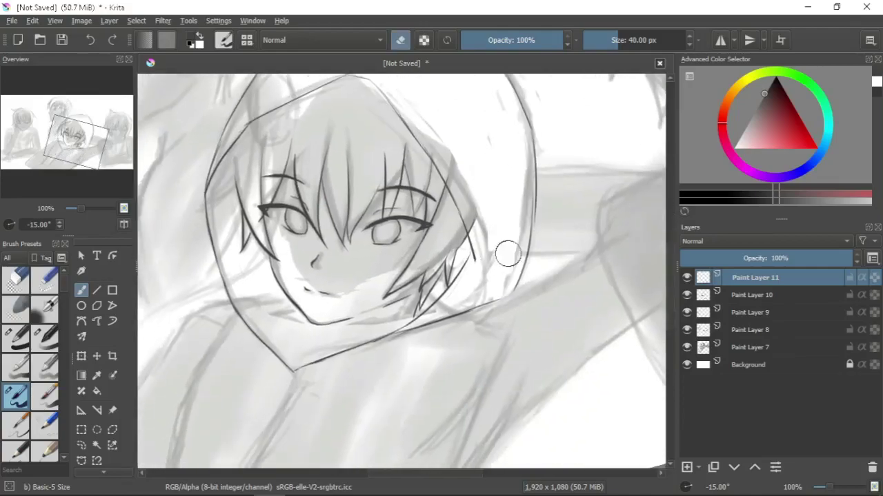
Step: Ink the garment's double front seam from the collar point down the chest and clean up its strokes
scroll(466, 234, down, 3)
key(5)
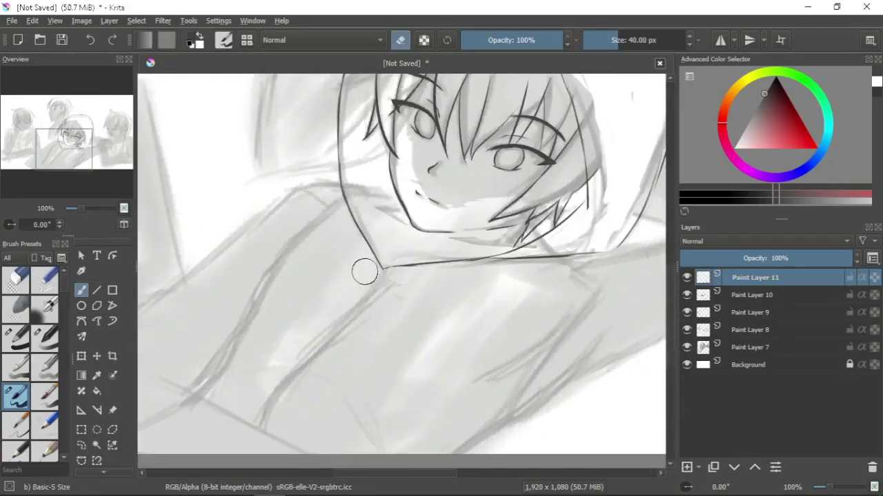
key(e)
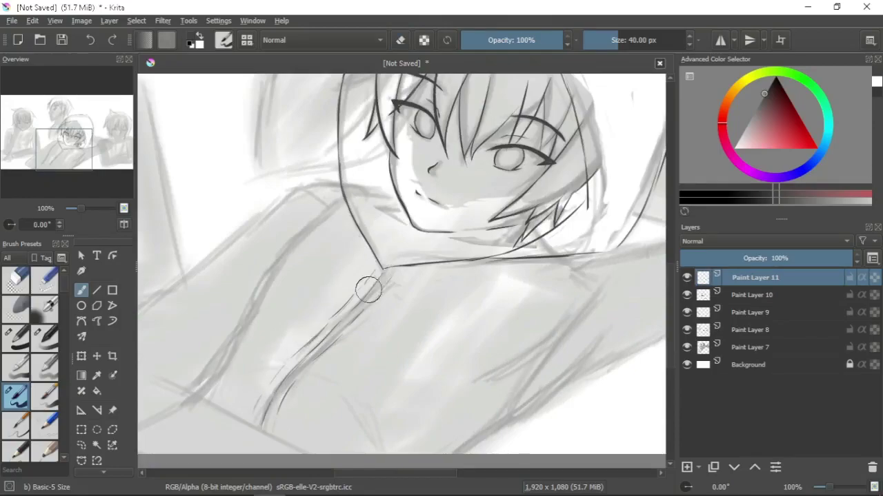
key(e)
drag(282, 394, 386, 284)
key(e)
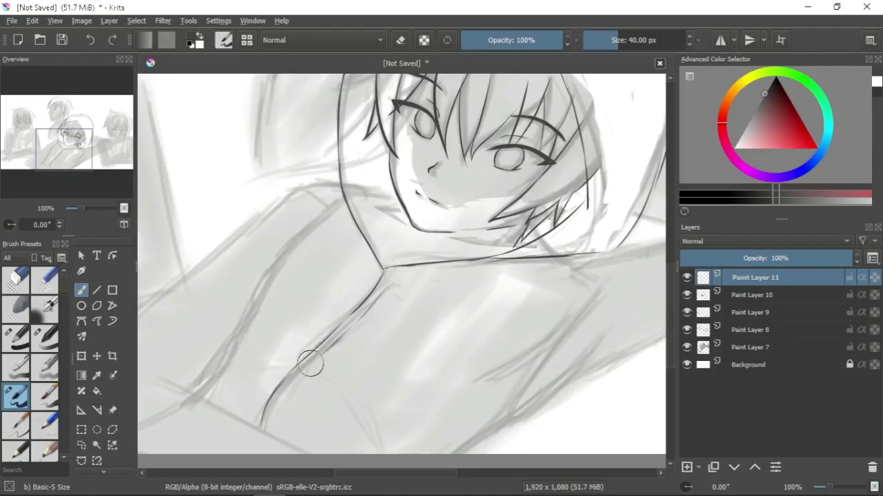
Step: Ink the line separating the reclining figure's left-side arm from the torso and undo the unwanted strokes
drag(253, 422, 377, 201)
mouse_move(301, 274)
mouse_down()
mouse_move(276, 311)
mouse_move(354, 202)
mouse_move(499, 325)
mouse_move(538, 299)
mouse_up()
key(ctrl+z)
key(ctrl+z)
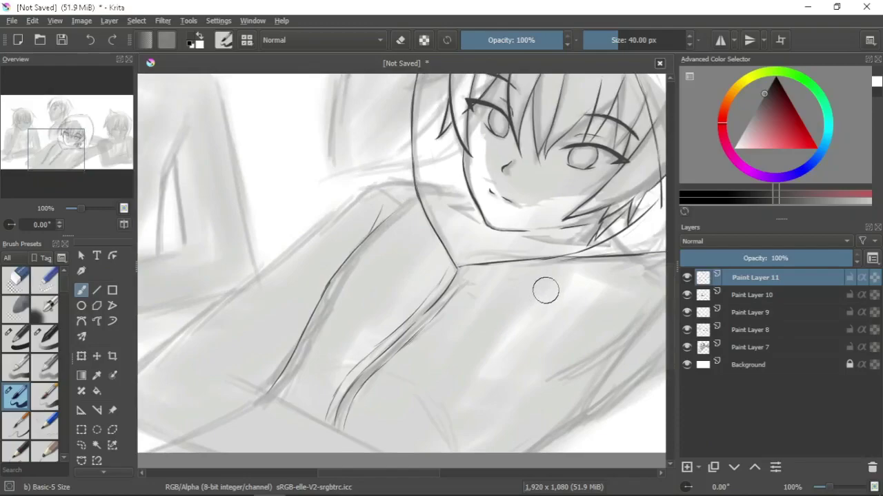
key(ctrl+z)
Step: Ink the left-side arm's outline from shoulder to elbow and start the line across the waist
mouse_move(319, 216)
mouse_down()
mouse_move(388, 191)
mouse_move(269, 281)
mouse_move(211, 306)
mouse_move(181, 376)
mouse_up()
key(e)
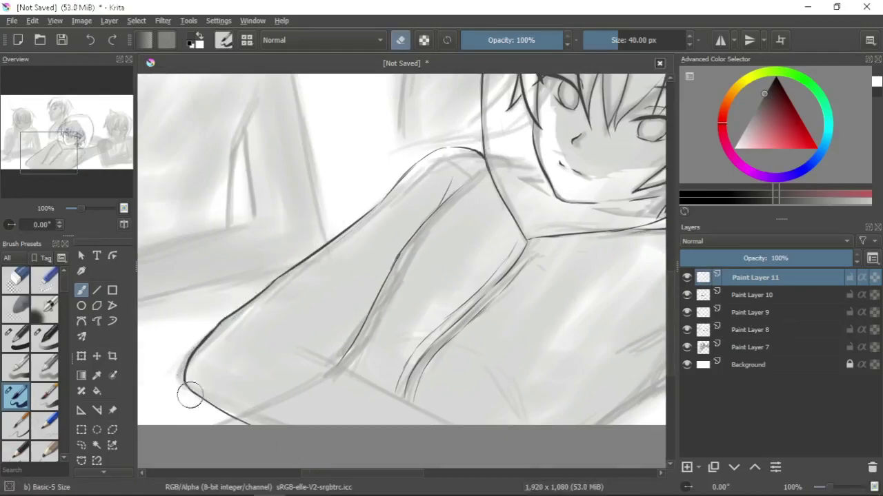
key(e)
drag(500, 128, 444, 90)
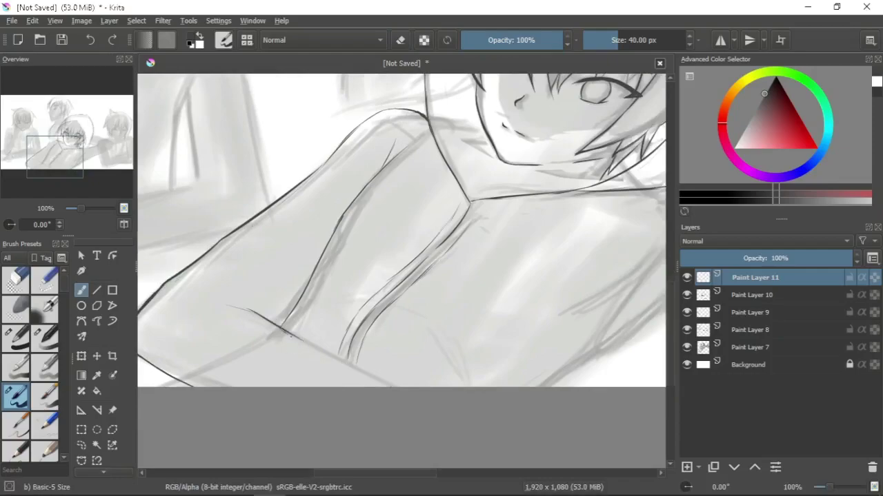
Step: Ink the fold lines below the raised arm's armpit and redraw the arm's underside contour
drag(500, 312, 318, 353)
drag(515, 261, 419, 386)
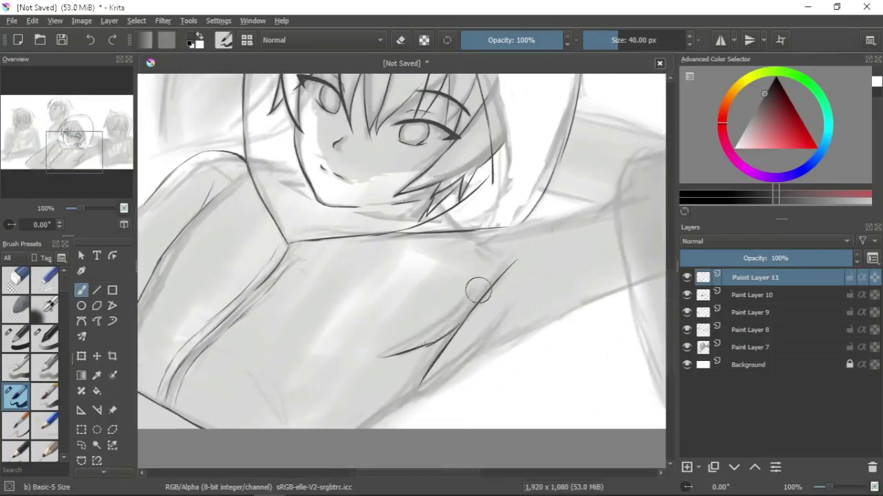
drag(455, 330, 477, 267)
drag(585, 250, 482, 303)
key(ctrl+z)
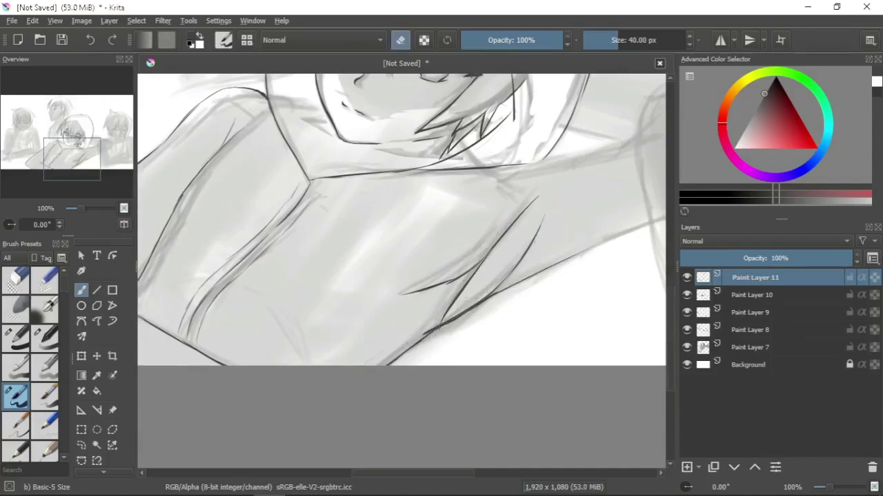
Step: Extend the upper contour of the reclining figure's raised arm past the hood towards the elbow
drag(649, 178, 547, 243)
key(e)
drag(453, 228, 413, 233)
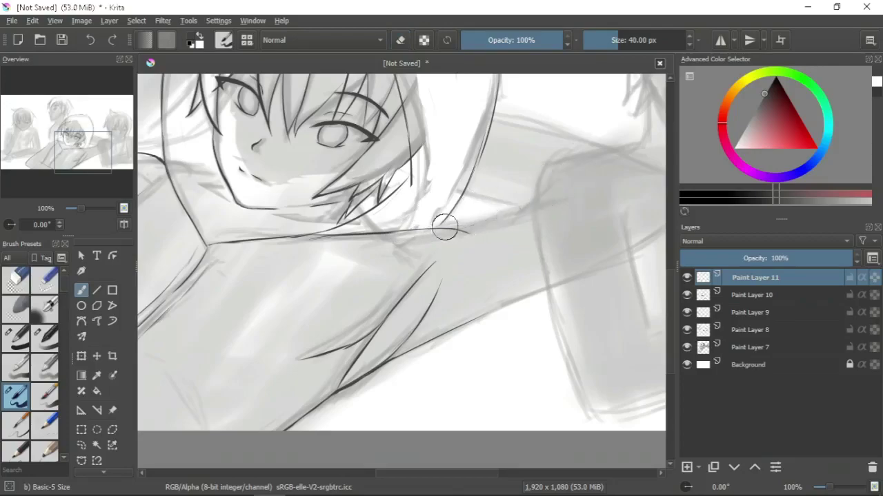
drag(565, 158, 533, 159)
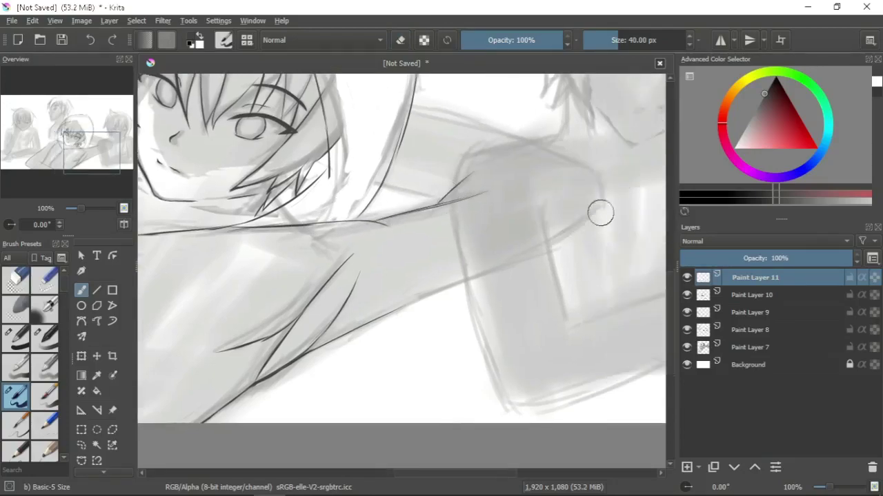
Step: Ink the raised arm's underside from the armpit to the elbow and clean up the overlapping strokes
drag(560, 242, 394, 308)
drag(482, 265, 387, 314)
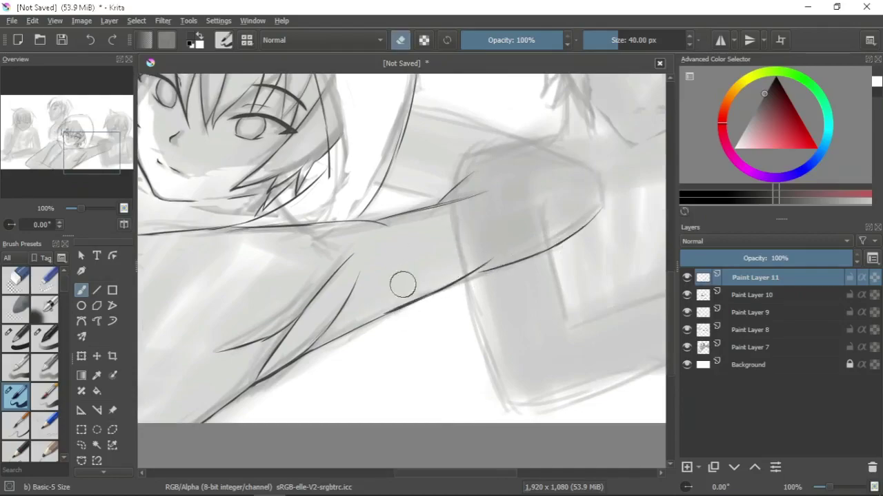
key(e)
key(e)
Step: Ink the lower and upper edges of the raised forearm running from behind the hood to the elbow
scroll(613, 187, up, 1)
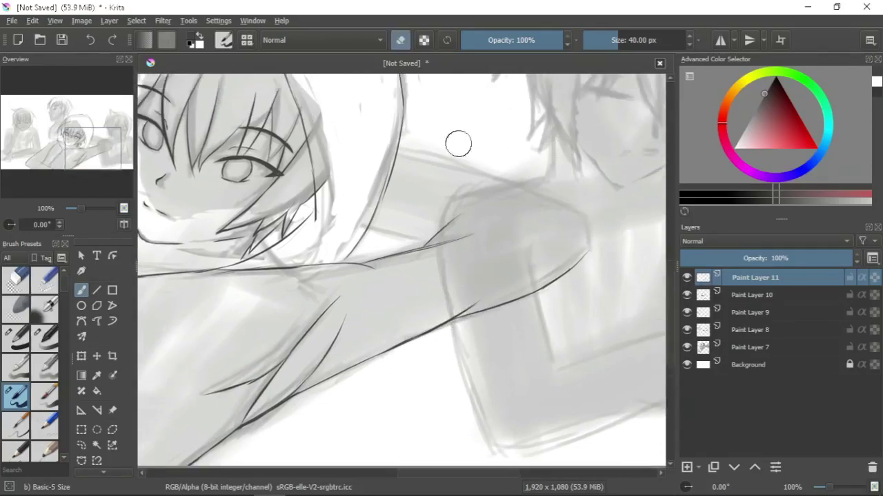
key(e)
key(e)
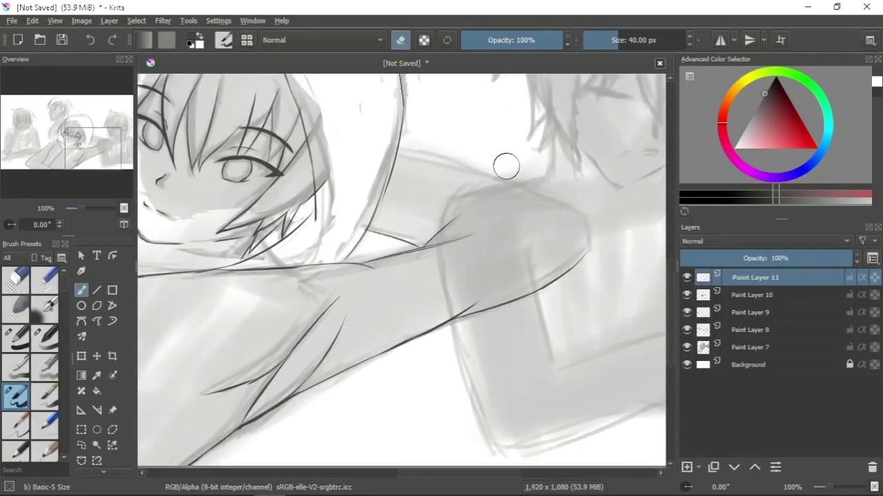
key(e)
drag(398, 148, 528, 185)
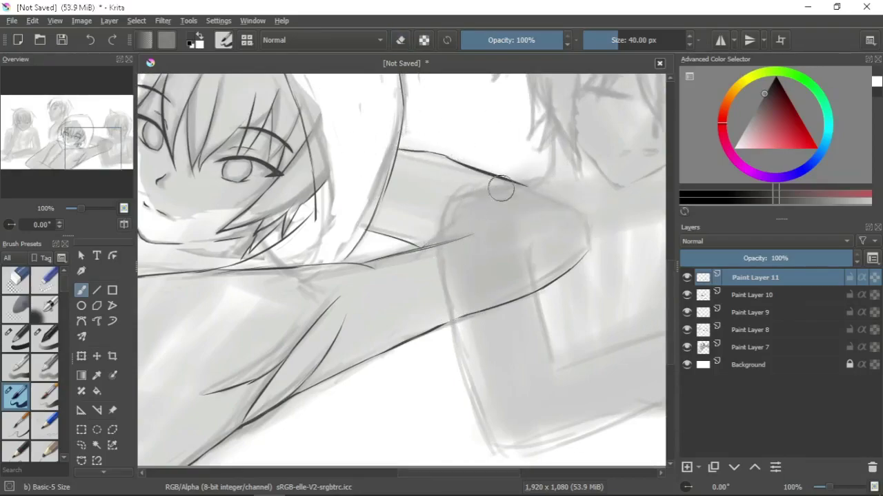
drag(515, 232, 523, 271)
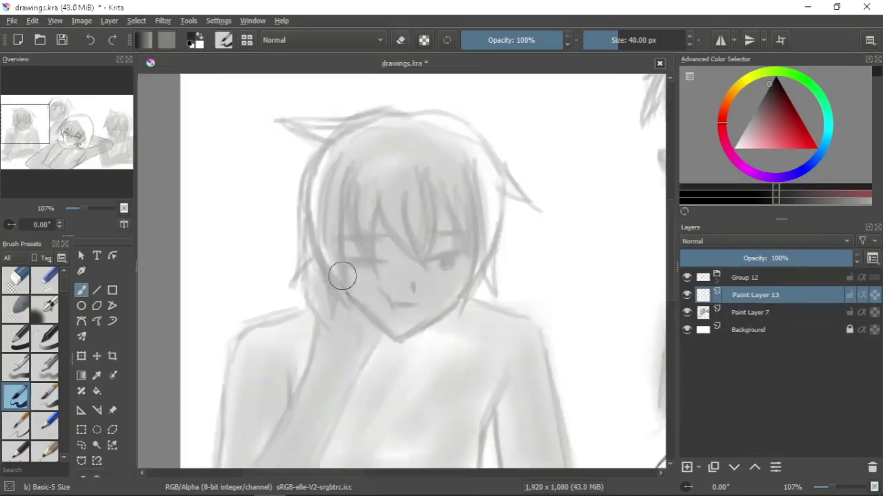
Step: Try drawing the jawline and pointed chin of the leftmost figure, checking it in mirrored view
mouse_move(335, 262)
mouse_down()
mouse_move(404, 345)
mouse_move(463, 262)
mouse_up()
key(e)
mouse_move(341, 265)
mouse_down()
mouse_move(362, 323)
mouse_move(404, 342)
mouse_move(397, 350)
mouse_up()
key(e)
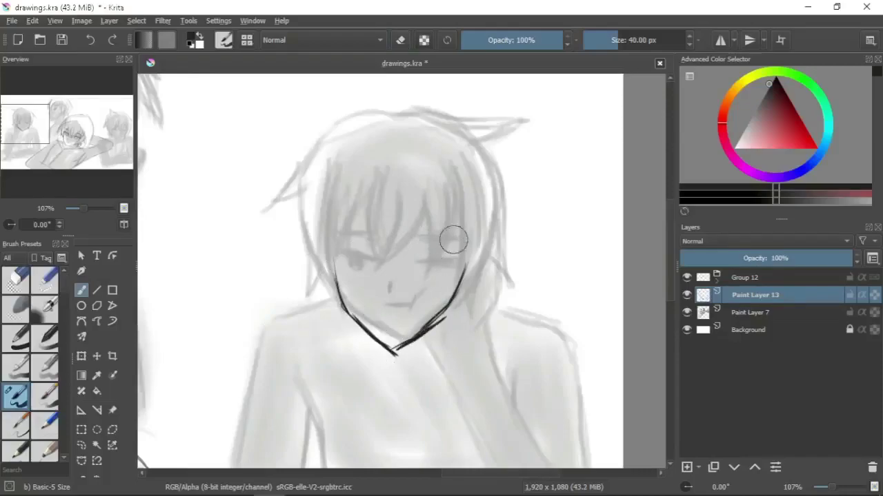
key(m)
key(ctrl+z)
key(e)
drag(472, 255, 407, 343)
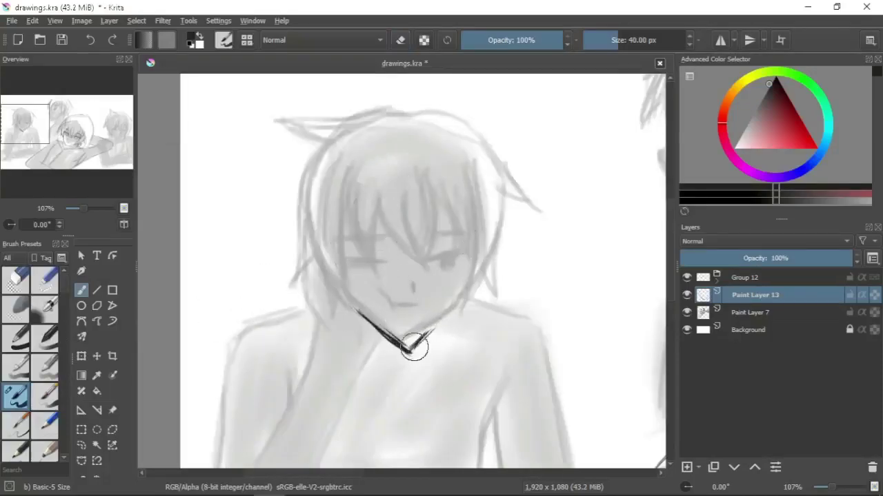
Step: Draw the leftmost figure's skull outline and tilted vertical centre guide, undoing the extra chin stroke
drag(324, 155, 348, 298)
drag(373, 124, 441, 172)
drag(459, 145, 452, 303)
drag(365, 162, 407, 275)
drag(396, 165, 422, 328)
key(e)
key(e)
mouse_move(355, 310)
mouse_down()
mouse_move(410, 351)
mouse_move(414, 342)
mouse_up()
key(ctrl+z)
Step: Mirror the view and redraw the curves of the skull from the crown down past the temple
mouse_move(476, 227)
mouse_down()
mouse_move(427, 342)
mouse_move(458, 304)
mouse_move(498, 178)
mouse_up()
key(m)
drag(404, 118, 329, 296)
key(e)
mouse_move(331, 207)
mouse_down()
mouse_move(354, 299)
mouse_move(336, 283)
mouse_up()
key(e)
key(e)
Step: Draw the leftmost figure's jaw down to a pointed chin and join it to the skull's sides
mouse_move(381, 348)
mouse_down()
mouse_move(441, 314)
mouse_move(479, 276)
mouse_up()
key(e)
key(e)
drag(407, 336, 430, 312)
key(e)
key(e)
key(e)
mouse_move(338, 303)
mouse_down()
mouse_move(325, 228)
mouse_move(338, 296)
mouse_up()
key(e)
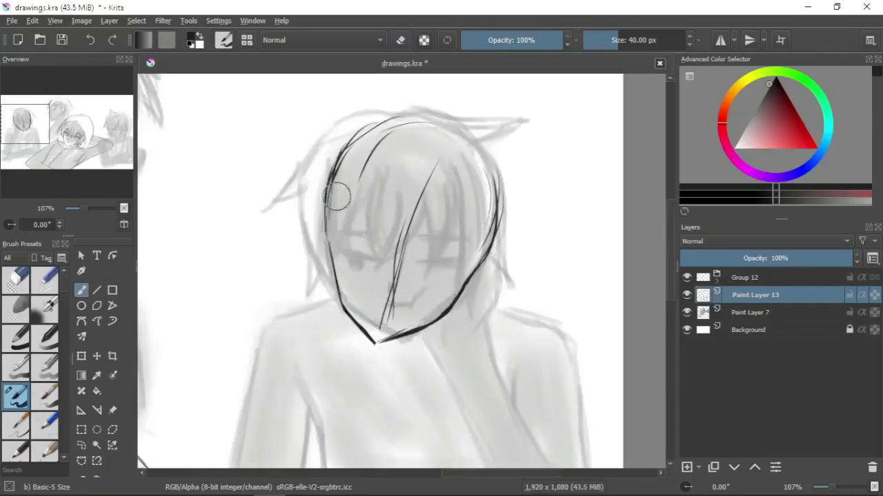
Step: Reinforce the face's centre guide and sketch the curved eye guideline across it
key(e)
drag(397, 263, 383, 324)
mouse_move(346, 238)
mouse_down()
mouse_move(417, 278)
mouse_move(464, 262)
mouse_up()
key(ctrl+z)
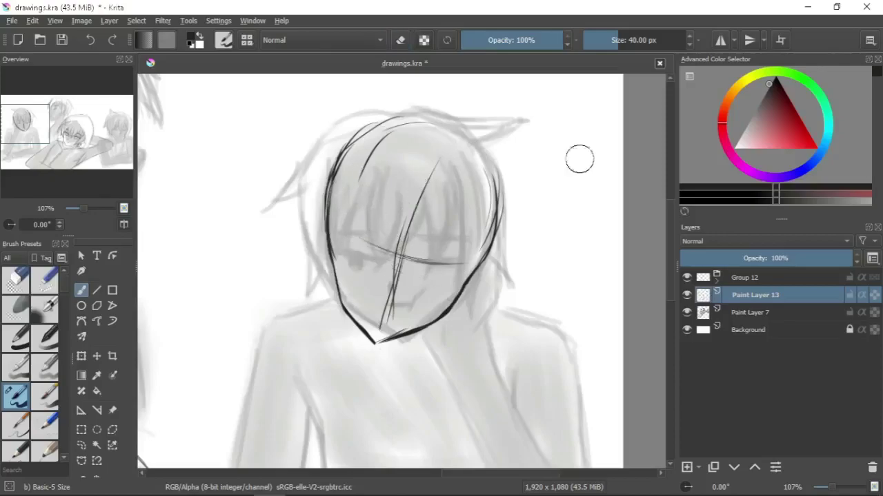
Step: Reposition the head construction sketch over the rough figure with the Transform tool
key(ctrl+t)
drag(499, 187, 501, 158)
key(Return)
key(b)
Step: On a new layer, draw the leftmost figure's shoulder line and the outer and inner contours of its right-side arm
key(Insert)
scroll(479, 356, down, 3)
drag(282, 244, 358, 223)
mouse_move(491, 232)
mouse_down()
mouse_move(571, 269)
mouse_move(597, 435)
mouse_up()
drag(544, 243, 536, 366)
drag(535, 324, 533, 403)
Step: Draw the outer and inner contours of the figure's left-side upper arm and complete the opposite shoulder slope
drag(345, 228, 324, 379)
drag(296, 181, 290, 230)
drag(290, 230, 304, 276)
drag(300, 181, 290, 365)
drag(483, 166, 503, 205)
scroll(402, 264, down, 3)
scroll(355, 232, up, 4)
Step: On another new layer, sketch the fingers and palm of the hand resting against the cheek
key(Insert)
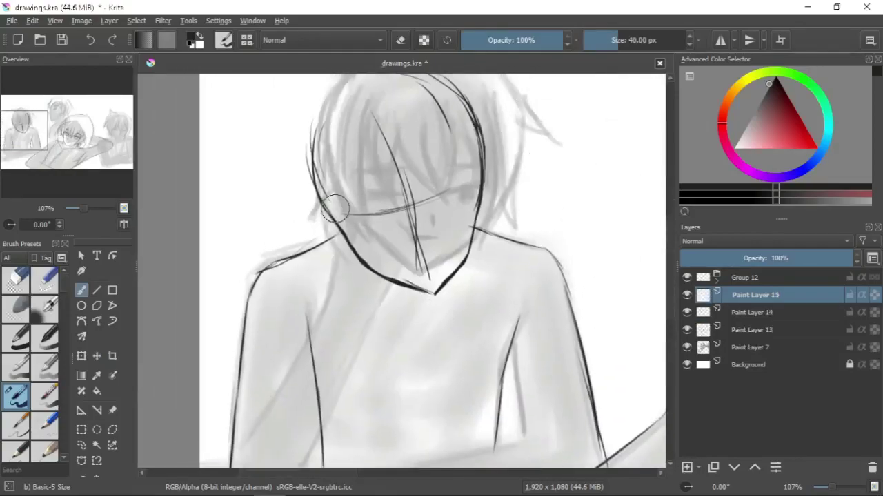
drag(366, 238, 345, 293)
key(ctrl+z)
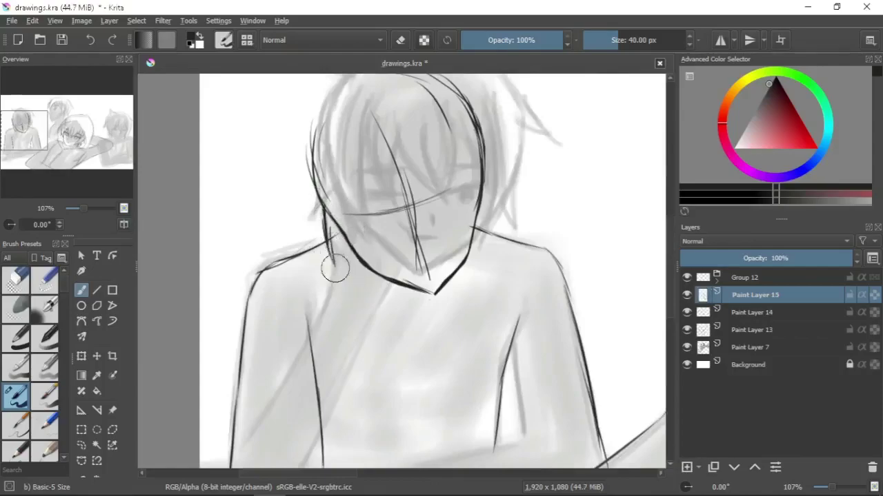
drag(328, 229, 373, 312)
drag(374, 280, 382, 297)
drag(327, 219, 321, 180)
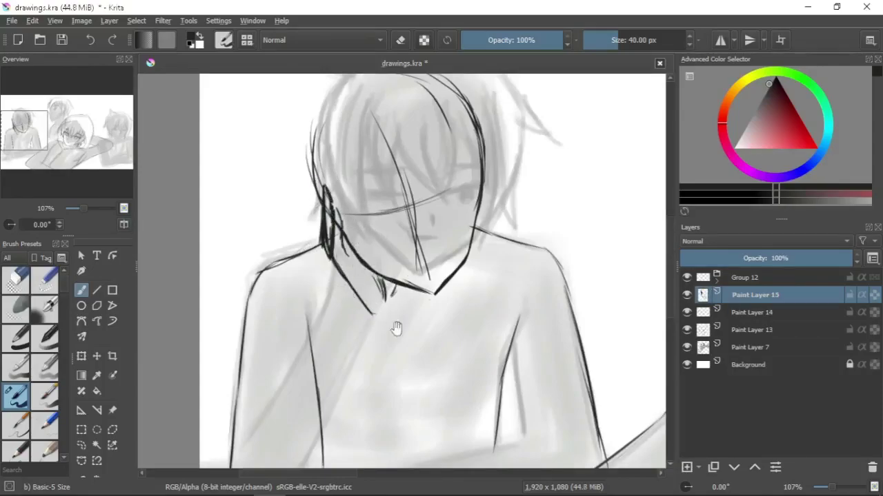
Step: Draw the forearm from the wrist under the chin down to the elbow and erase its stray lines
drag(361, 293, 453, 207)
drag(422, 176, 335, 311)
mouse_move(451, 200)
mouse_down()
mouse_move(365, 365)
mouse_move(334, 399)
mouse_up()
drag(308, 355, 332, 398)
key(e)
drag(400, 187, 413, 220)
mouse_move(478, 149)
mouse_down()
mouse_move(458, 133)
mouse_move(448, 193)
mouse_move(457, 237)
mouse_up()
key(e)
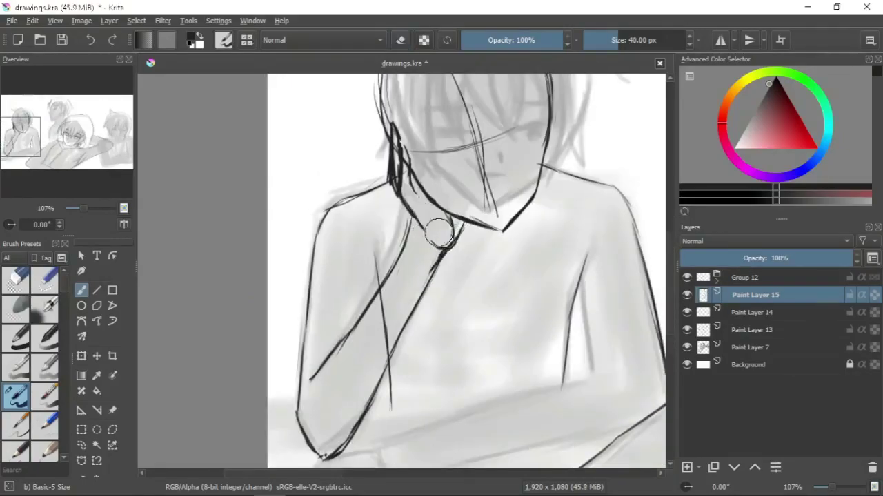
Step: Redraw the propped forearm's outer edge with a bolder line and refine its contour from wrist to elbow
key(e)
mouse_move(408, 206)
mouse_down()
mouse_move(422, 233)
mouse_move(307, 382)
mouse_up()
key(e)
key(e)
drag(407, 262, 338, 355)
mouse_move(450, 230)
mouse_down()
mouse_move(441, 260)
mouse_move(433, 238)
mouse_move(324, 276)
mouse_move(493, 280)
mouse_move(519, 356)
mouse_up()
Step: Clean up the fingers and erase the part of the shoulder line on Paint Layer 14 that crosses the hand
key(e)
key(e)
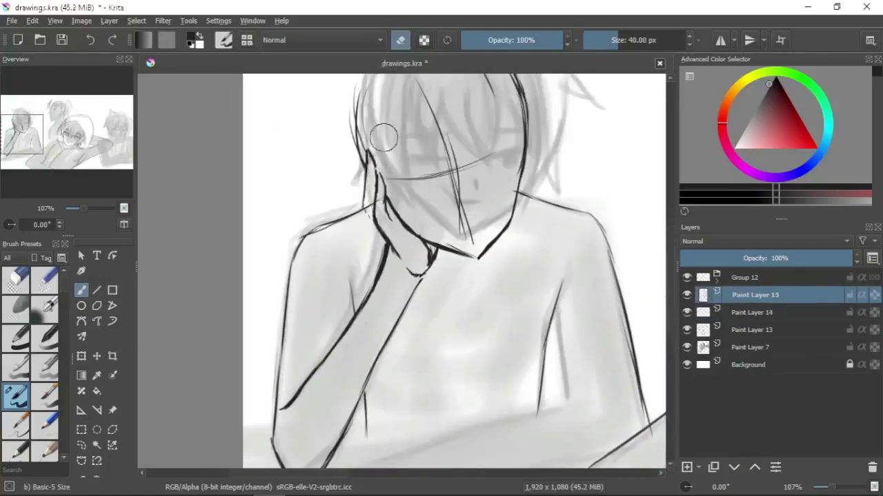
key(Page_Down)
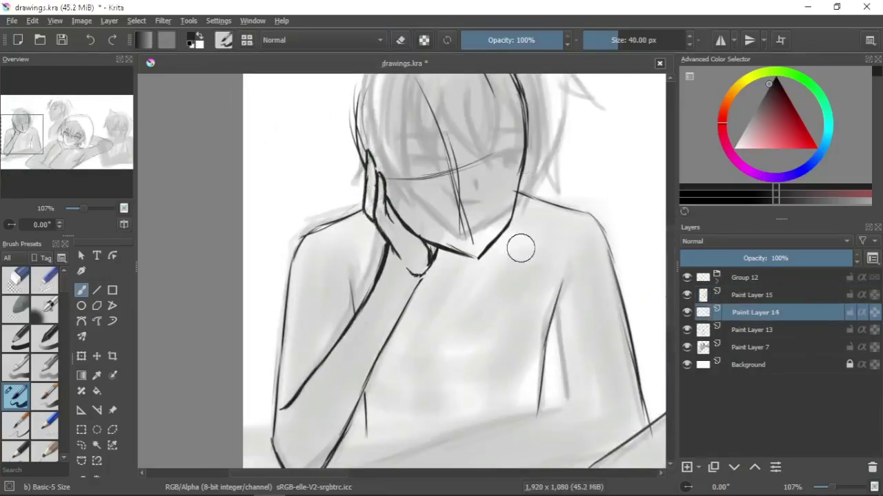
key(Page_Up)
Step: Draw the resting hand below the propped elbow, with its knuckles and curled fingers
scroll(414, 289, down, 5)
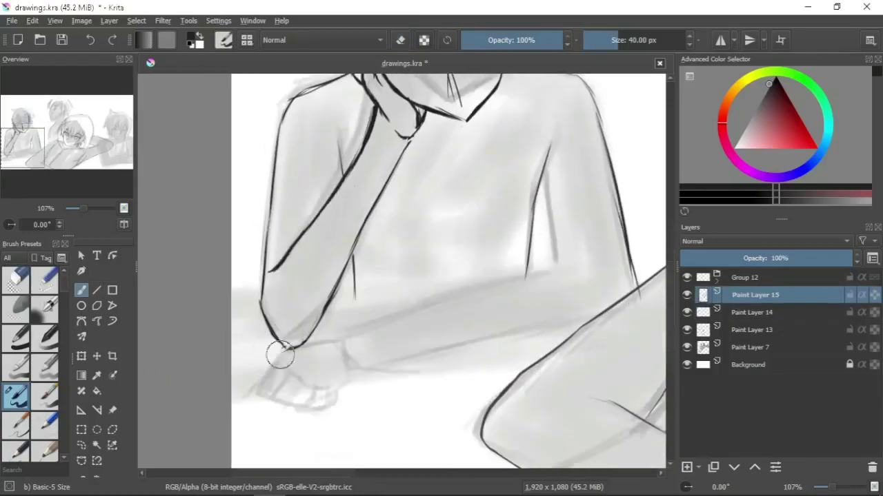
drag(276, 351, 338, 338)
drag(260, 380, 284, 372)
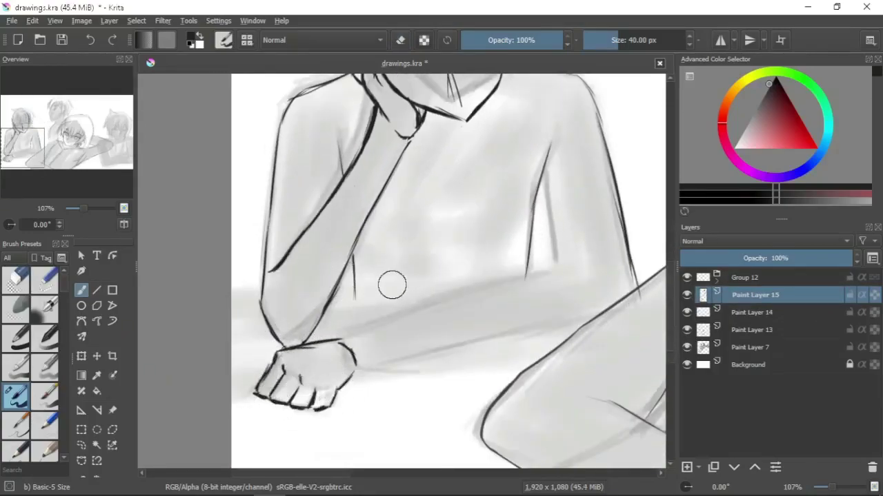
drag(340, 409, 333, 398)
key(e)
Step: Draw the upper and lower edges of the resting forearm from the wrist across to the far arm
drag(447, 324, 390, 351)
drag(281, 368, 397, 319)
drag(316, 352, 504, 280)
drag(298, 399, 531, 349)
Step: On a new layer, draw one open and one closed eye with brows, nose and mouth, redoing the eyes in mirrored view
key(Insert)
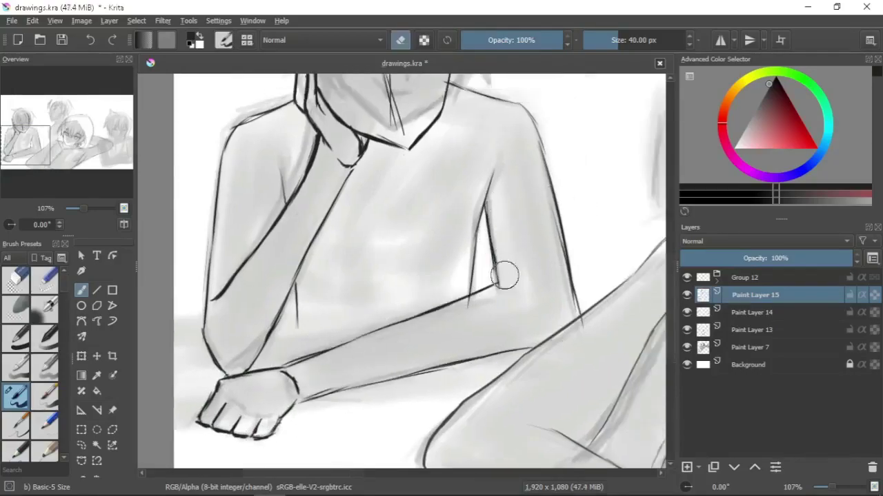
drag(654, 250, 693, 404)
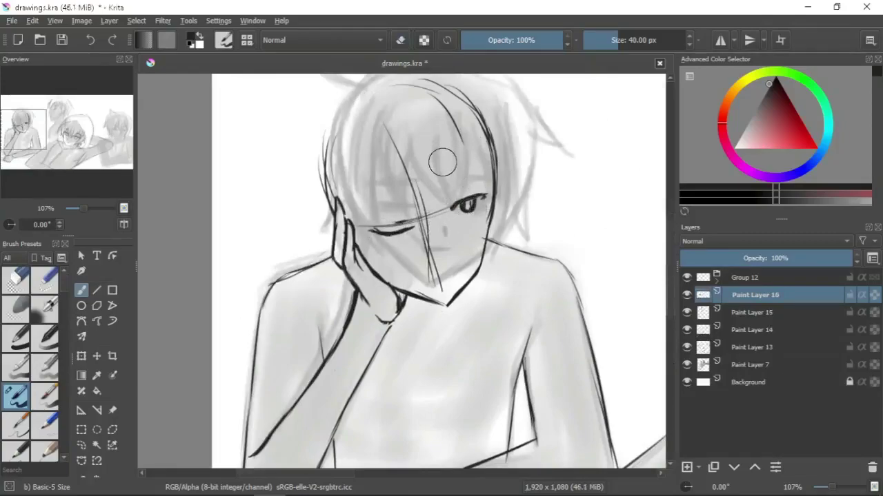
key(m)
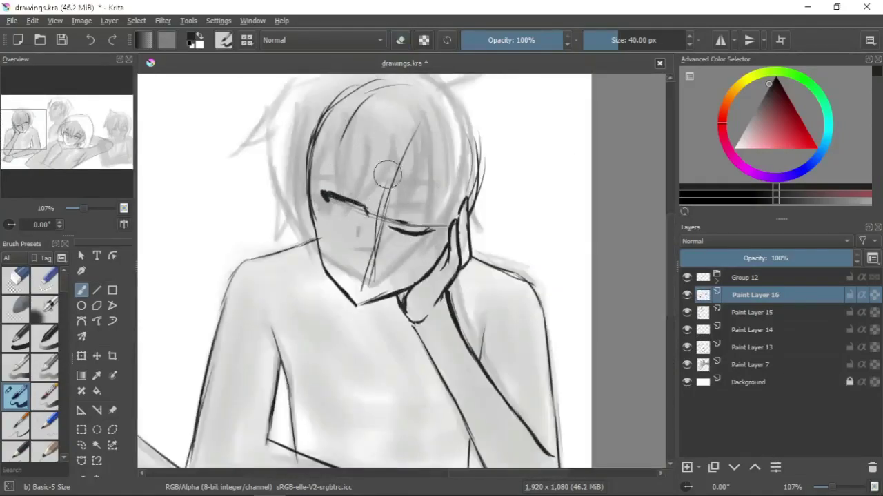
key(ctrl+z)
key(ctrl+z)
key(ctrl+z)
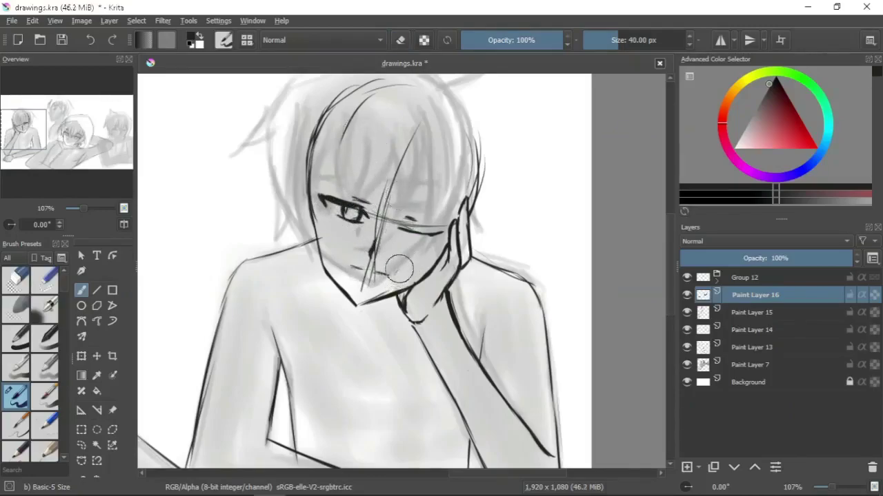
key(m)
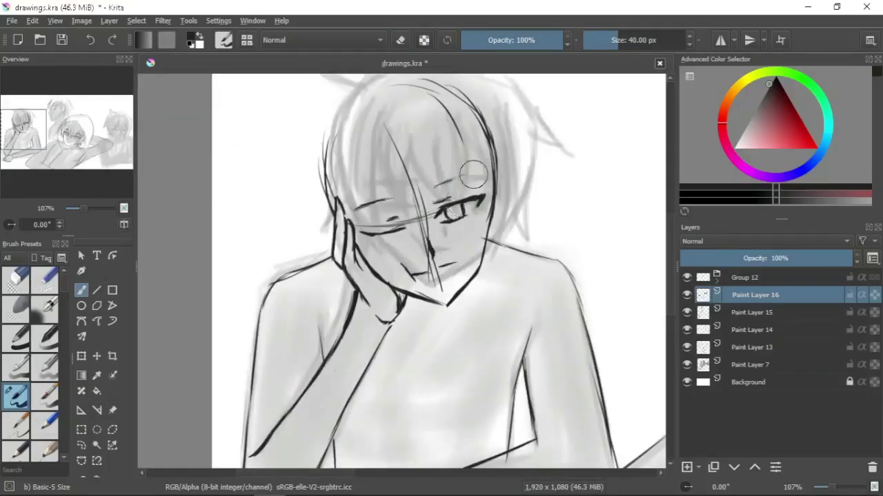
Step: Add a layer for the hair and shift the facial features slightly lower on the face with the Transform tool
key(ctrl+v)
key(ctrl+t)
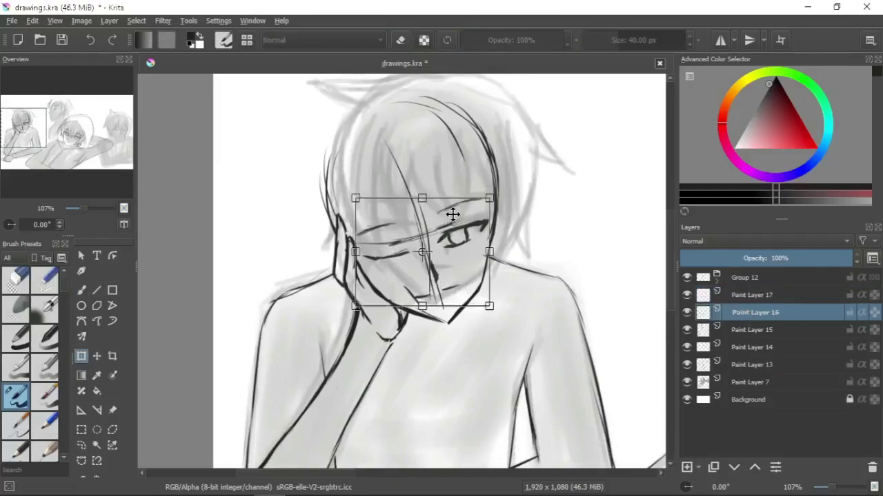
key(m)
drag(376, 300, 400, 295)
key(Return)
key(b)
key(Page_Up)
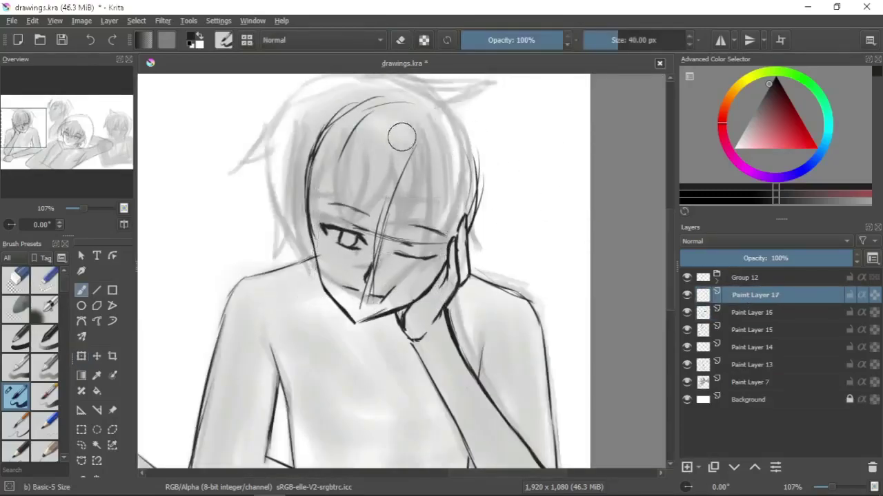
Step: Draw the pointed fringe strands over the forehead and the long side locks beside the open eye
drag(380, 142, 372, 235)
drag(379, 254, 388, 194)
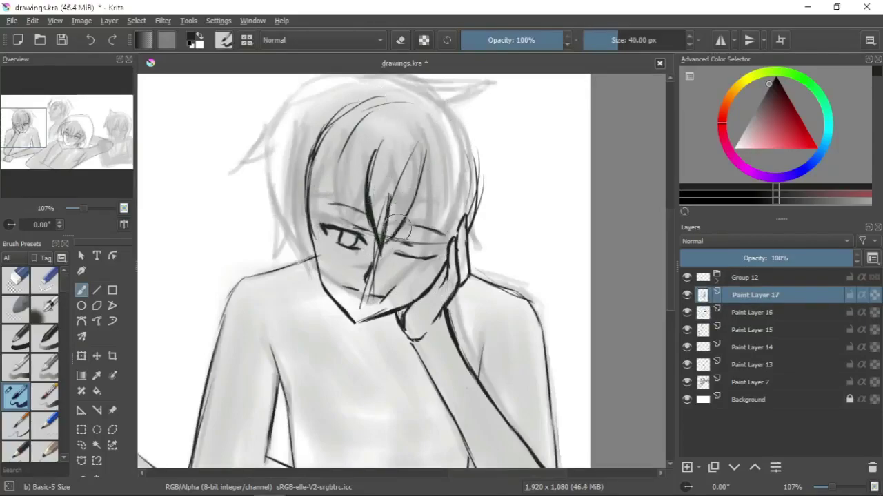
mouse_move(343, 163)
mouse_down()
mouse_move(366, 172)
mouse_move(360, 217)
mouse_up()
mouse_move(330, 97)
mouse_down()
mouse_move(349, 107)
mouse_move(303, 252)
mouse_up()
drag(300, 207, 308, 255)
Step: Draw the outer hair contour from the crown to a pointed lock and add an upright tuft on top
mouse_move(355, 80)
mouse_down()
mouse_move(351, 104)
mouse_move(277, 177)
mouse_up()
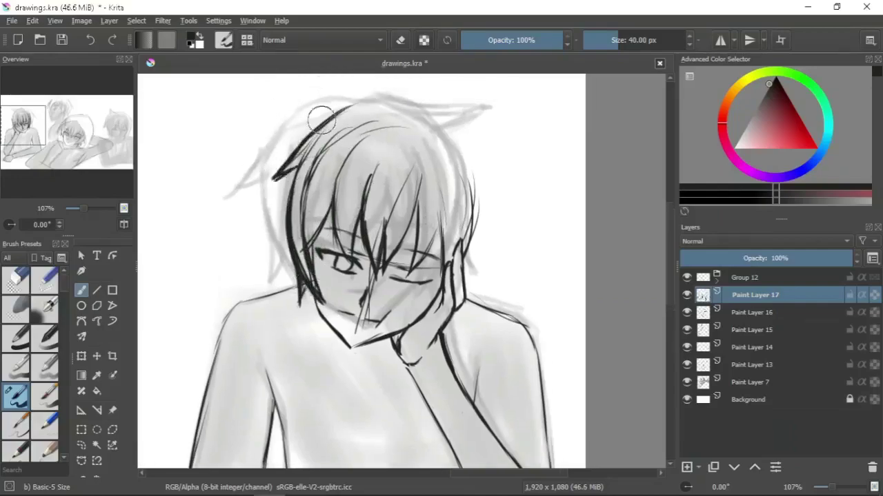
drag(353, 105, 388, 120)
drag(343, 89, 362, 99)
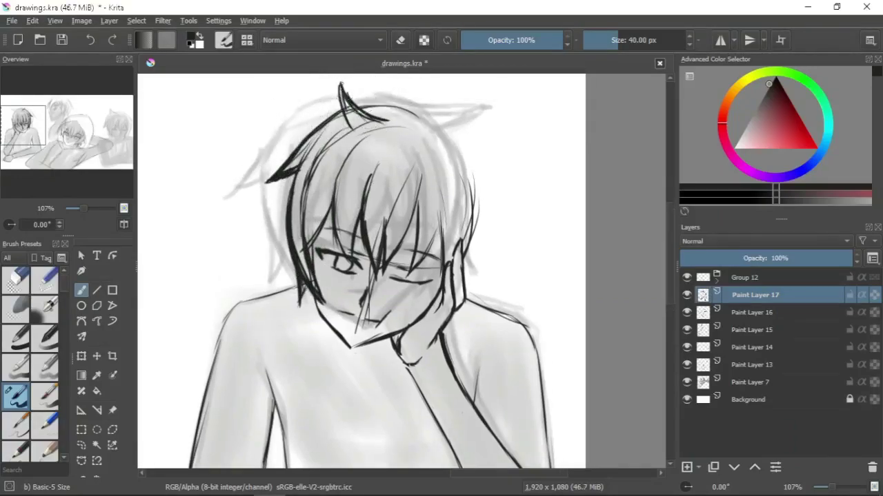
Step: Draw the hair contour down the hand side of the head and add strands falling over the fingers
drag(404, 124, 440, 221)
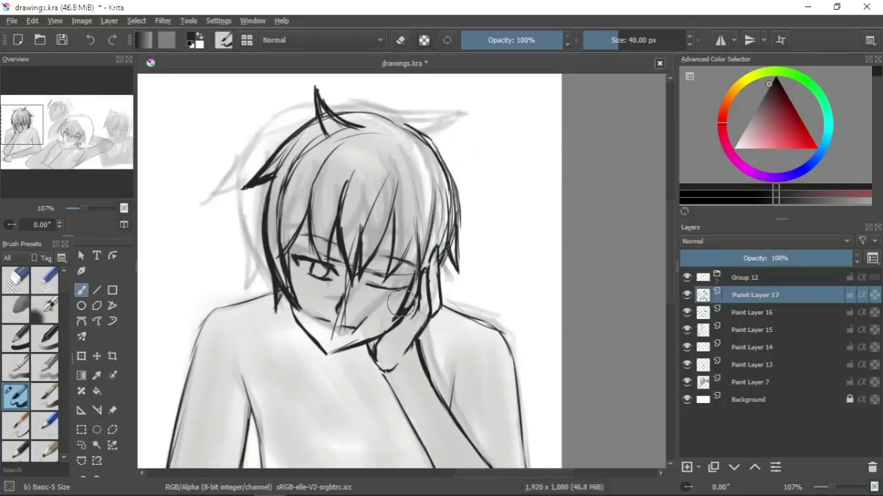
key(e)
key(e)
key(e)
key(e)
drag(414, 180, 423, 282)
drag(449, 173, 461, 255)
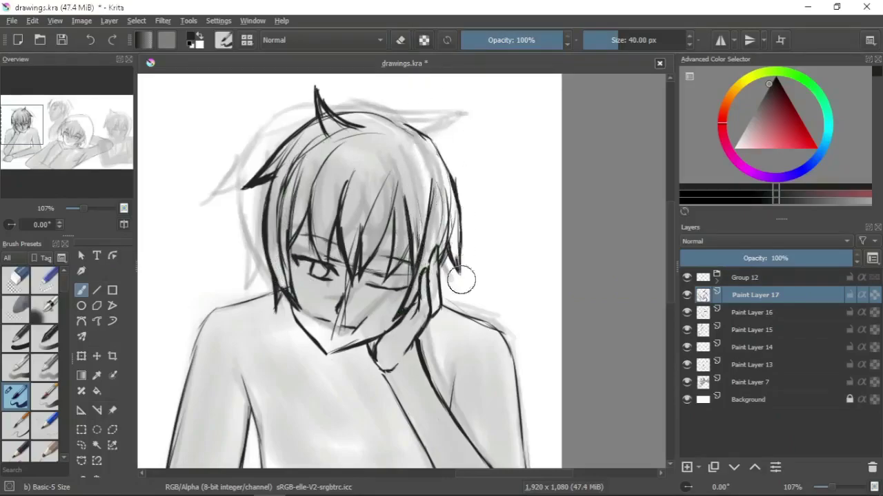
Step: Merge the hair, face, hand and body layers down into Paint Layer 13
drag(255, 314, 296, 228)
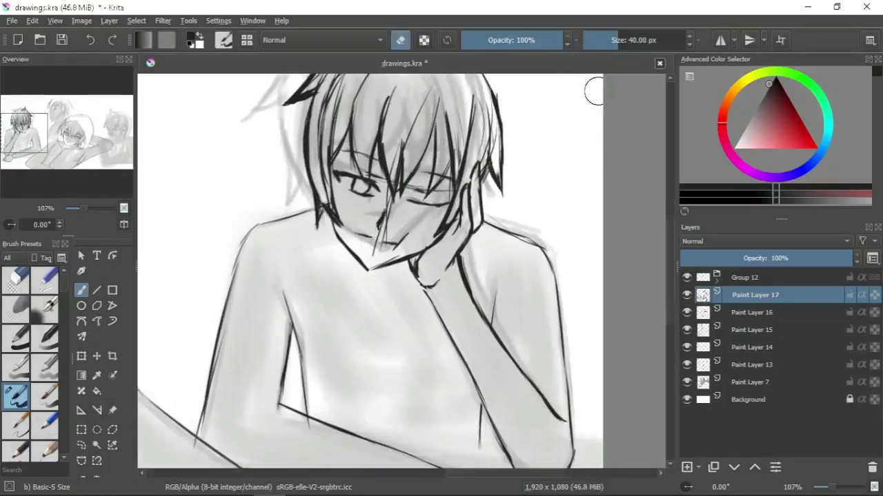
key(ctrl+e)
key(ctrl+e)
key(ctrl+e)
key(ctrl+e)
Step: Flip the view and rework the outer hair contour and the locks beside the raised hand
key(minus)
key(minus)
key(plus)
key(plus)
key(plus)
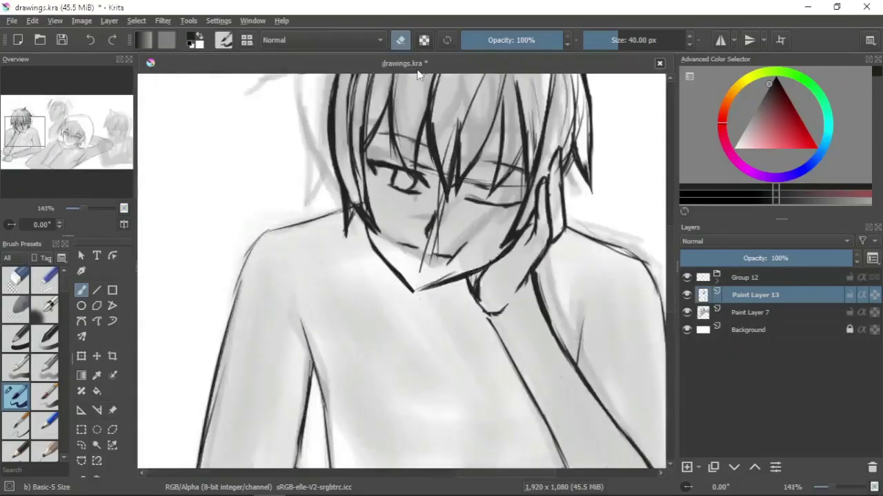
key(m)
drag(417, 74, 457, 203)
key(e)
key(e)
drag(262, 206, 258, 337)
key(e)
key(e)
Step: Tidy the side strands and erase the head construction lines crossing the hair and face
drag(283, 262, 303, 317)
key(e)
key(e)
mouse_move(272, 275)
mouse_down()
mouse_move(292, 288)
mouse_move(315, 237)
mouse_move(289, 221)
mouse_up()
key(e)
drag(453, 198, 455, 276)
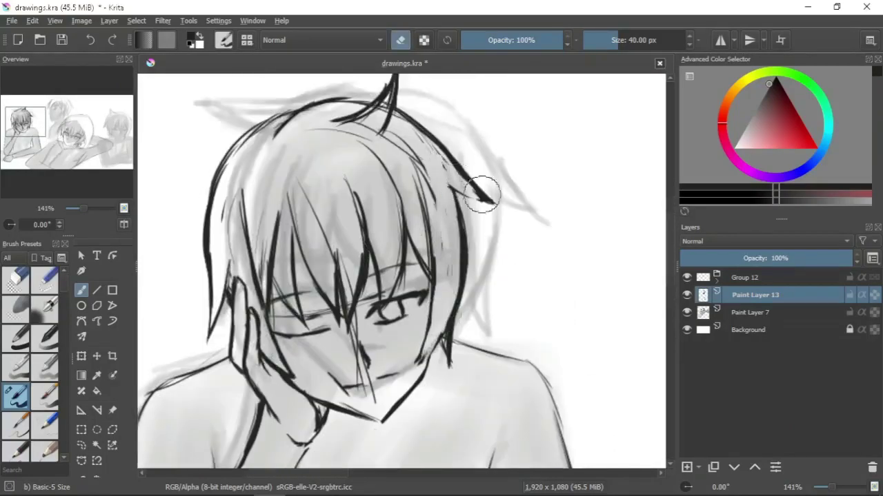
mouse_move(371, 114)
mouse_down()
mouse_move(437, 191)
mouse_move(374, 191)
mouse_move(374, 117)
mouse_up()
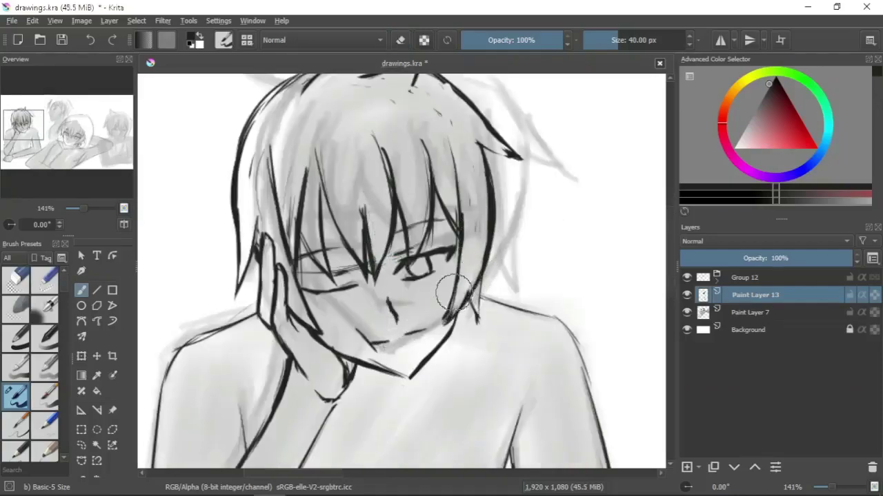
Step: Erase and redraw the fringe strands on the raised-hand side of the forehead, and mirror the view
drag(480, 139, 484, 176)
key(e)
drag(327, 96, 243, 199)
key(e)
mouse_move(304, 113)
mouse_down()
mouse_move(262, 162)
mouse_move(297, 200)
mouse_up()
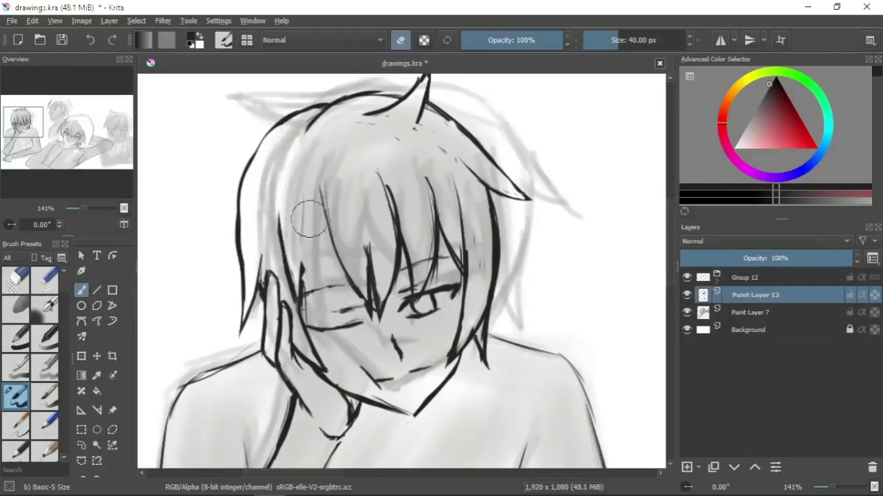
key(e)
drag(296, 197, 303, 293)
key(m)
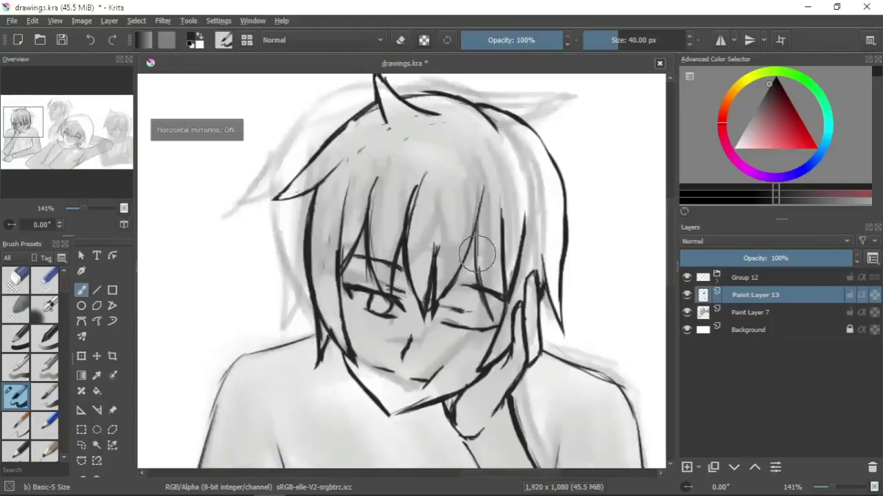
Step: Clean up the rough lines where the jaw meets the palm of the raised hand
scroll(473, 250, down, 3)
key(e)
mouse_move(441, 295)
mouse_down()
mouse_move(387, 318)
mouse_move(394, 306)
mouse_move(476, 284)
mouse_move(456, 421)
mouse_move(459, 211)
mouse_up()
key(e)
key(e)
key(e)
key(e)
key(e)
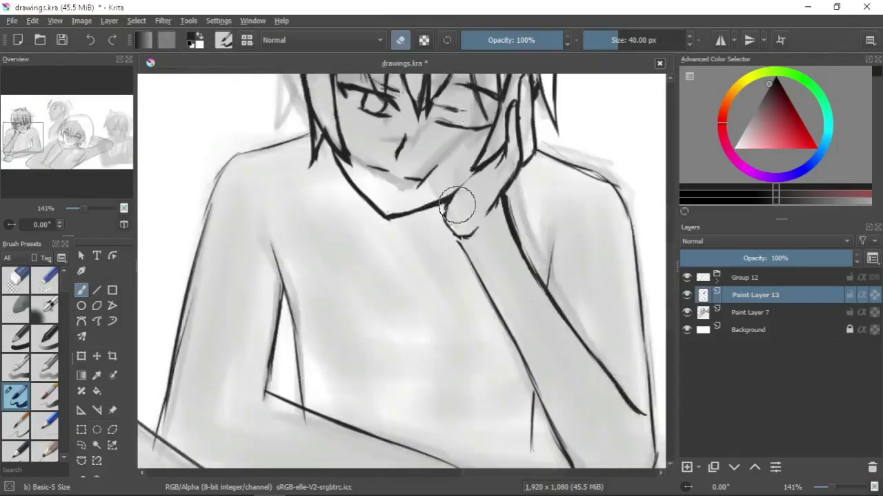
Step: Lower the opacity of Paint Layer 13 to 48% and add a new paint layer above it
scroll(504, 244, up, 5)
drag(701, 257, 763, 257)
key(Insert)
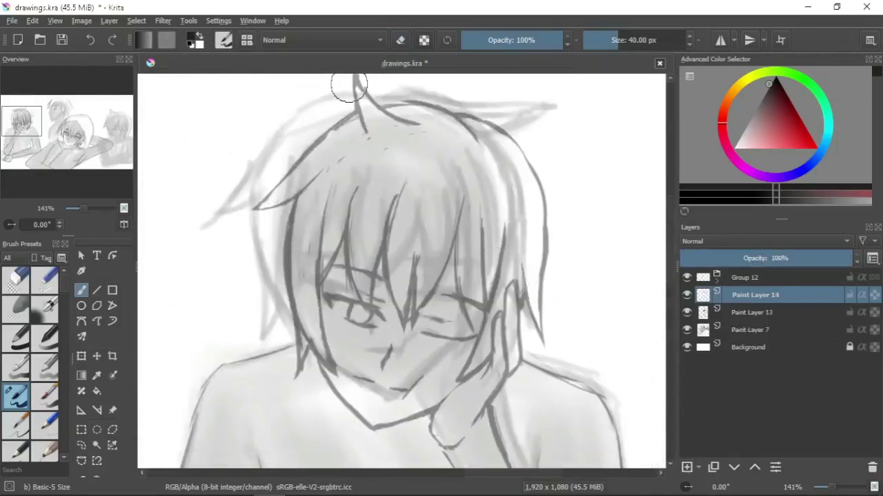
Step: Ink the open eye with a round iris, a thick upper lash line and a pointed outer corner
scroll(392, 179, up, 3)
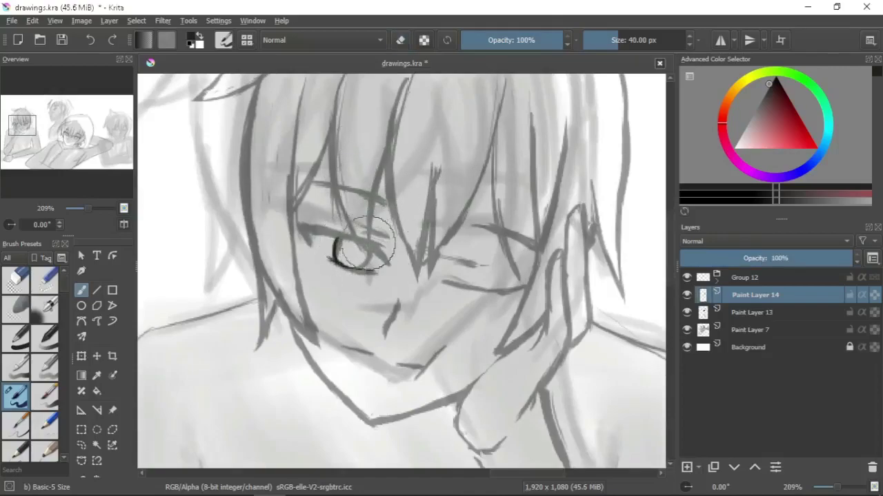
scroll(367, 160, up, 3)
scroll(316, 191, down, 2)
drag(336, 225, 460, 256)
drag(343, 235, 351, 249)
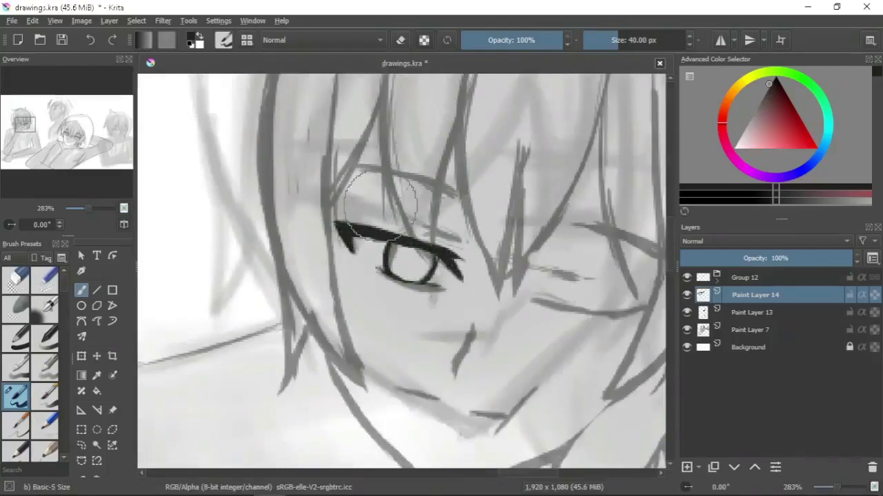
Step: Ink the nose with its nostril dot, the eyelid crease and both eyebrows
drag(394, 281, 376, 336)
key(e)
mouse_move(454, 281)
mouse_down()
mouse_move(447, 239)
mouse_move(403, 200)
mouse_up()
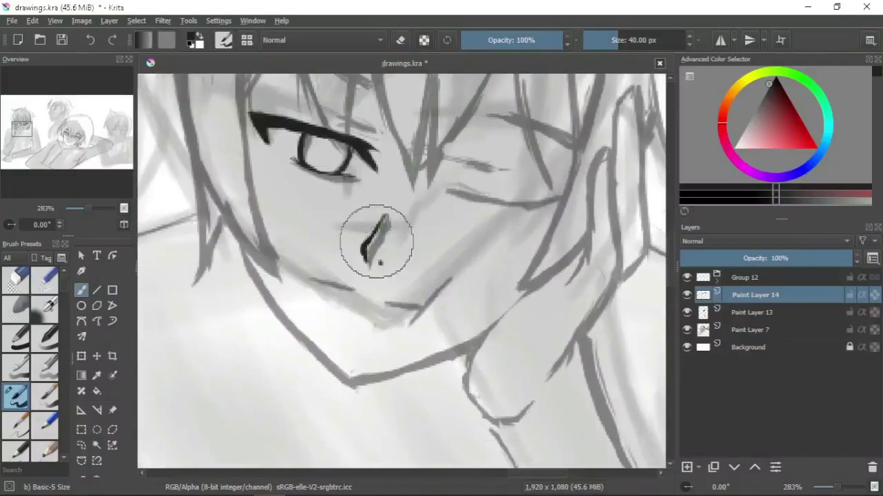
drag(369, 120, 429, 222)
drag(309, 146, 427, 185)
mouse_move(570, 213)
mouse_down()
mouse_move(487, 210)
mouse_move(558, 237)
mouse_up()
key(e)
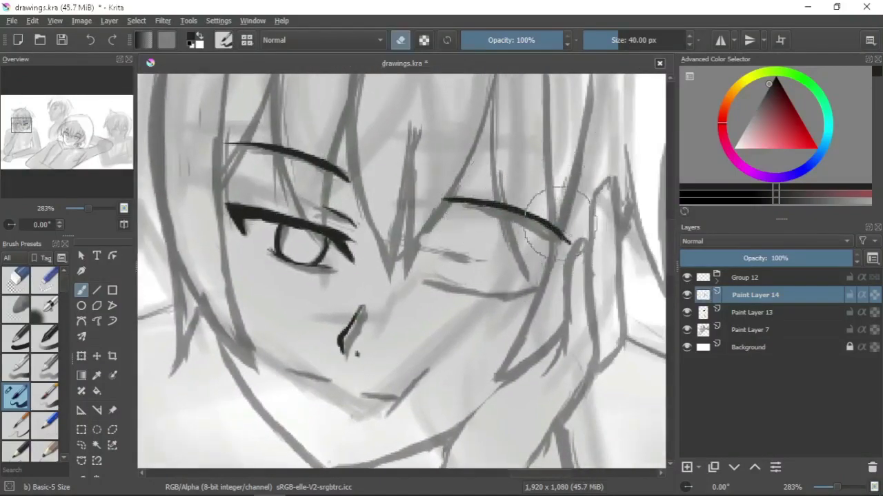
Step: Ink the closed eye's lash line and crease, the mouth, and the cheek fold beside it
mouse_move(426, 280)
mouse_down()
mouse_move(490, 302)
mouse_move(533, 295)
mouse_up()
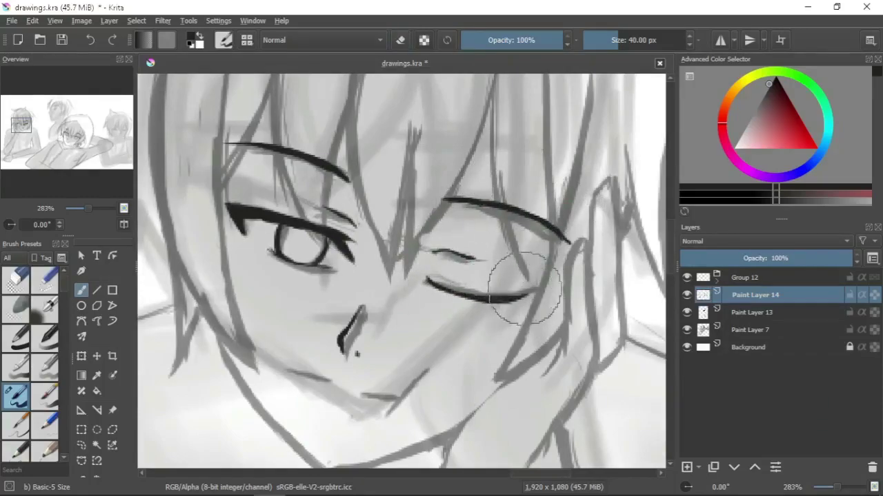
drag(440, 286, 457, 218)
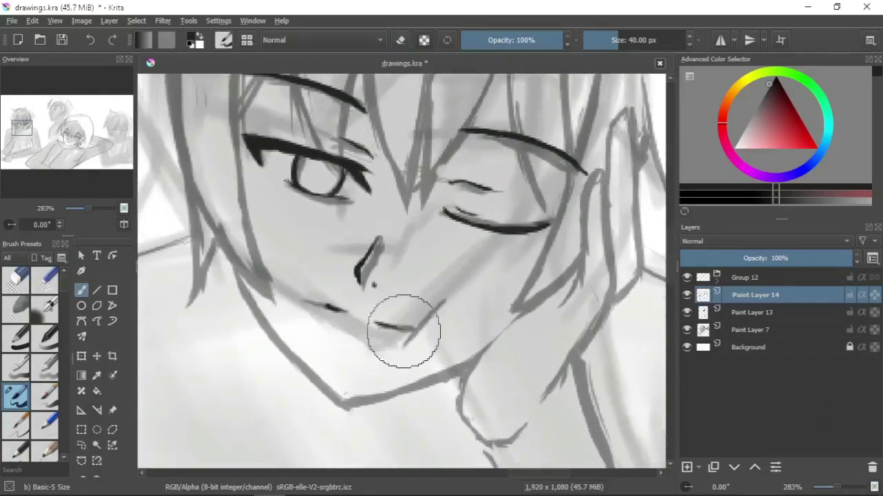
mouse_move(404, 347)
mouse_down()
mouse_move(447, 301)
mouse_move(429, 321)
mouse_up()
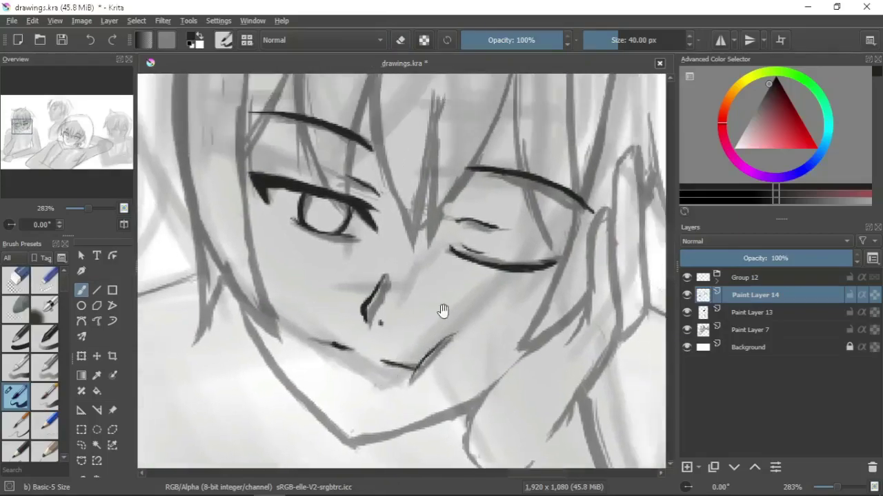
drag(516, 315, 504, 388)
Step: Add a new paint layer and ink the pointed central fringe locks falling between and over the eyes
key(Insert)
key(minus)
drag(403, 110, 407, 303)
drag(431, 176, 409, 314)
drag(413, 193, 422, 303)
drag(490, 128, 428, 304)
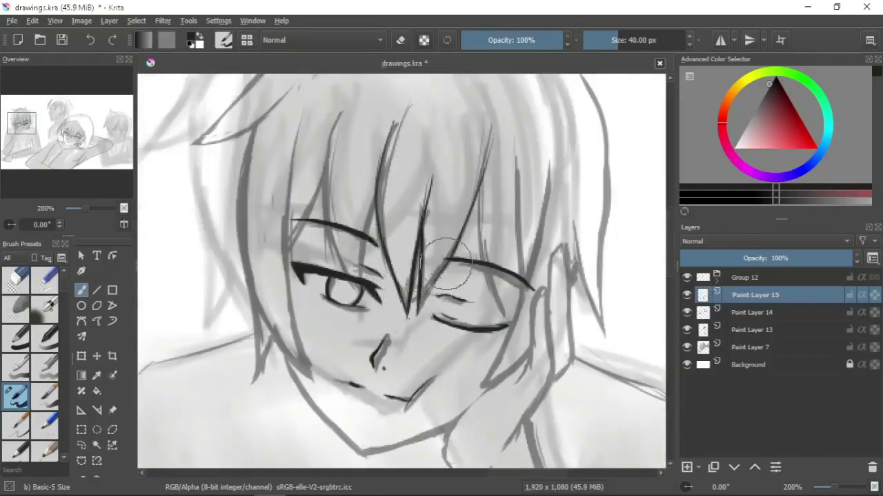
mouse_move(476, 216)
mouse_down()
mouse_move(407, 227)
mouse_move(411, 323)
mouse_up()
mouse_move(387, 220)
mouse_down()
mouse_move(402, 253)
mouse_move(440, 218)
mouse_move(469, 205)
mouse_up()
drag(463, 155, 441, 243)
drag(428, 304, 451, 264)
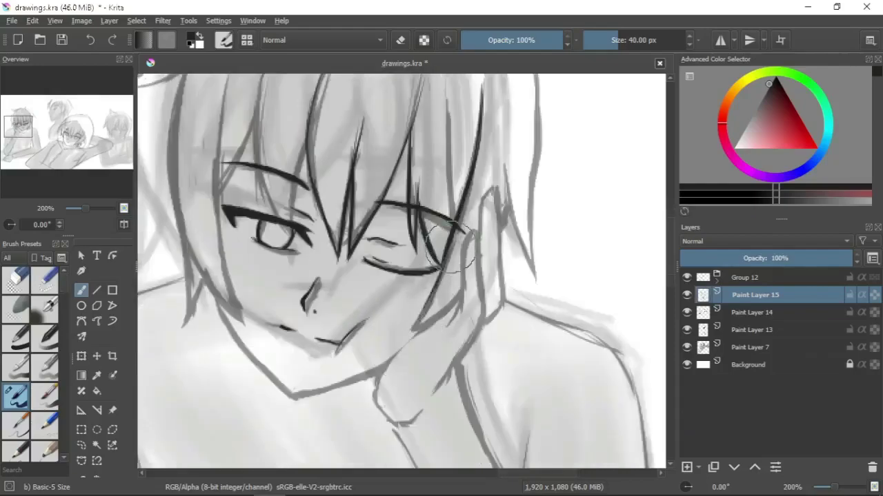
Step: Ink the side lock in front of the raised hand and the pointed hair tips behind it
key(e)
drag(499, 193, 462, 237)
key(e)
mouse_move(473, 286)
mouse_down()
mouse_move(517, 211)
mouse_move(404, 157)
mouse_move(369, 276)
mouse_up()
drag(390, 314, 417, 324)
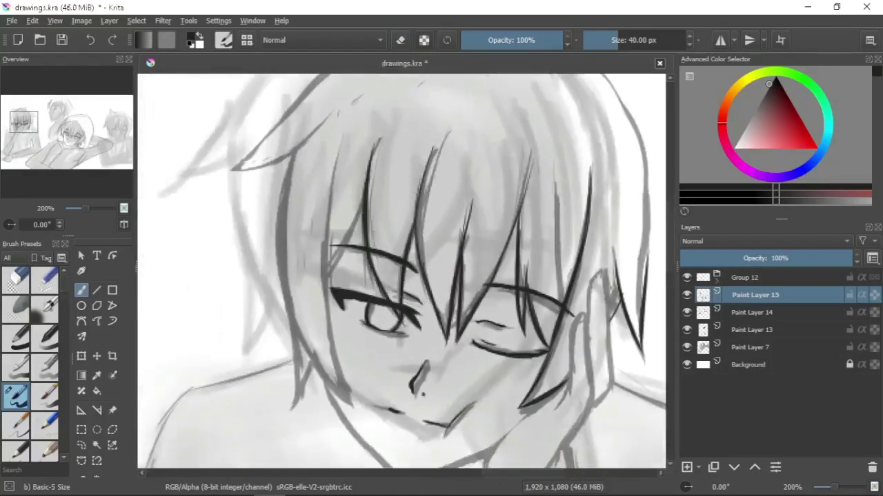
Step: Ink the fringe strands over the open eye and the long side locks framing that side of the face
drag(369, 153, 326, 274)
scroll(342, 276, down, 2)
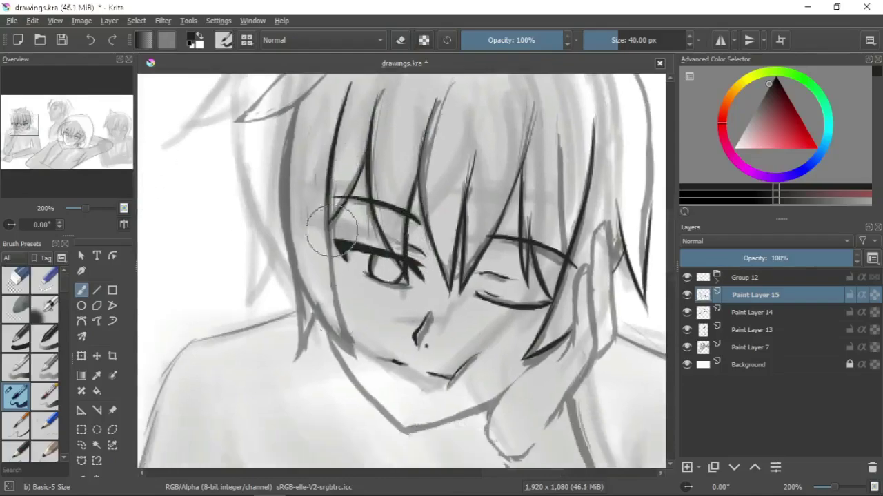
drag(307, 159, 341, 174)
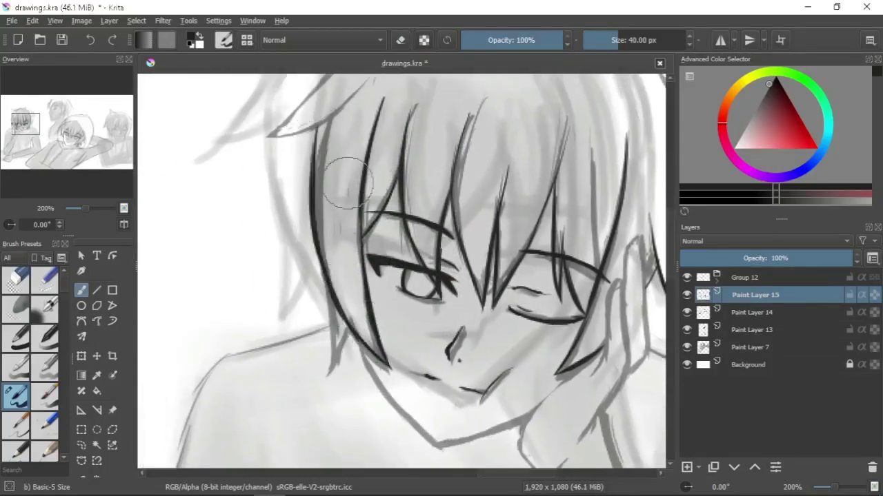
scroll(324, 193, down, 3)
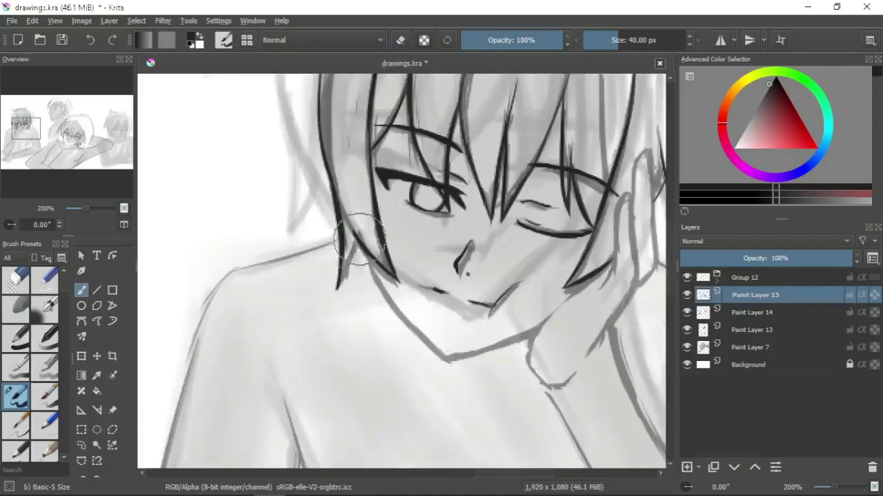
Step: Ink the pointed lock sticking out from the head on the open-eye side
scroll(407, 131, up, 7)
drag(404, 129, 266, 232)
drag(366, 142, 234, 291)
drag(321, 237, 235, 293)
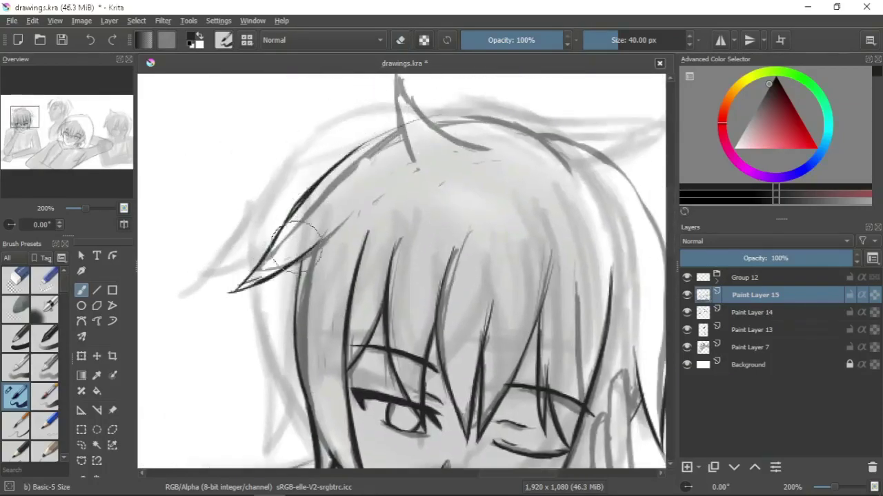
Step: Ink the crown contour from the pointed lock over the top of the head
scroll(338, 162, down, 1)
key(e)
key(e)
key(e)
key(e)
drag(387, 146, 431, 131)
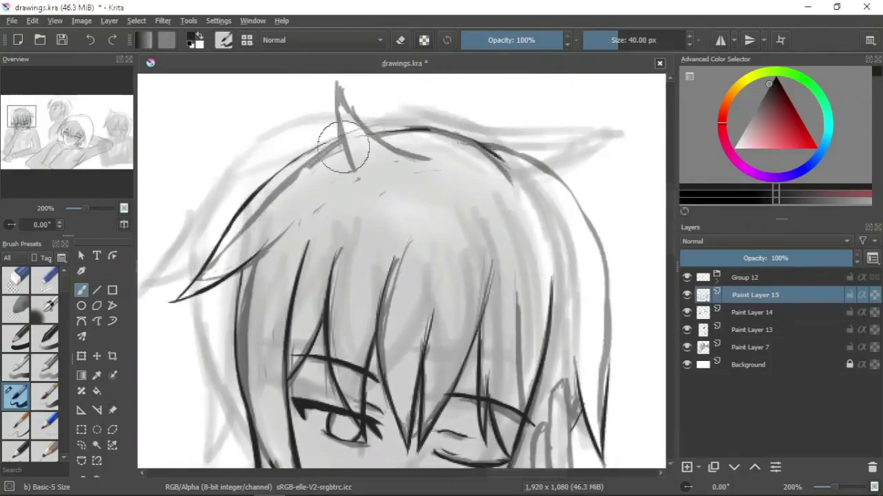
key(e)
key(e)
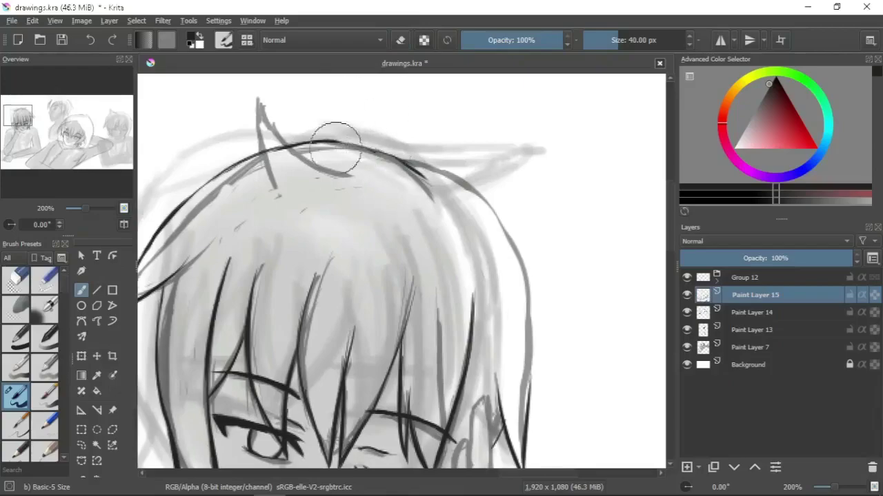
drag(380, 147, 429, 181)
Step: Ink the upright hair tuft on the crown and erase the contour line passing through it
key(e)
key(e)
drag(266, 164, 250, 103)
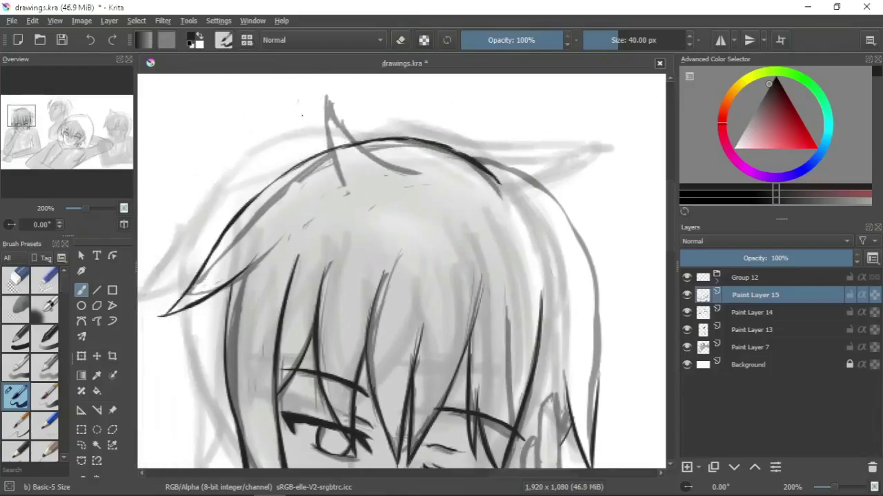
key(e)
key(e)
mouse_move(297, 91)
mouse_down()
mouse_move(325, 152)
mouse_move(345, 135)
mouse_move(358, 144)
mouse_up()
key(e)
key(e)
drag(483, 172, 428, 141)
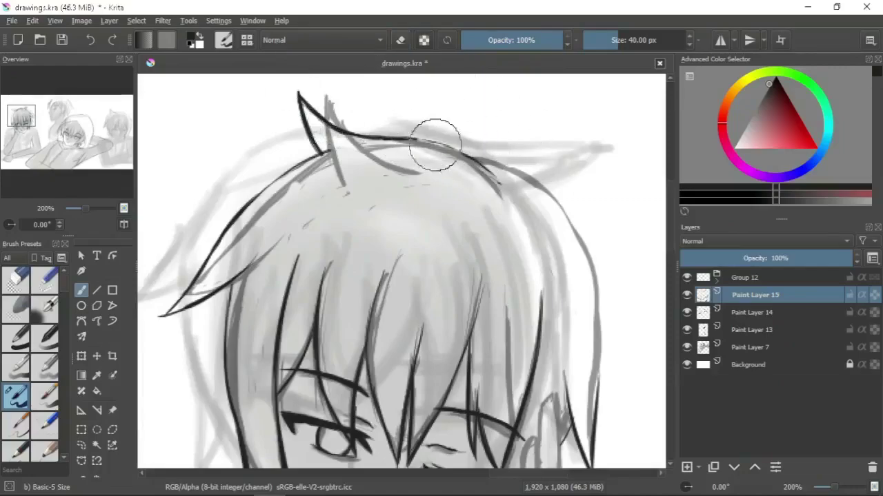
Step: Ink the back hair contour from the crown down to the tips behind the raised hand and refine its edges
mouse_move(492, 154)
mouse_down()
mouse_move(405, 137)
mouse_move(487, 203)
mouse_move(504, 256)
mouse_move(506, 351)
mouse_up()
drag(477, 183, 522, 187)
key(e)
key(e)
key(e)
key(e)
mouse_move(439, 89)
mouse_down()
mouse_move(473, 168)
mouse_move(528, 183)
mouse_move(548, 207)
mouse_up()
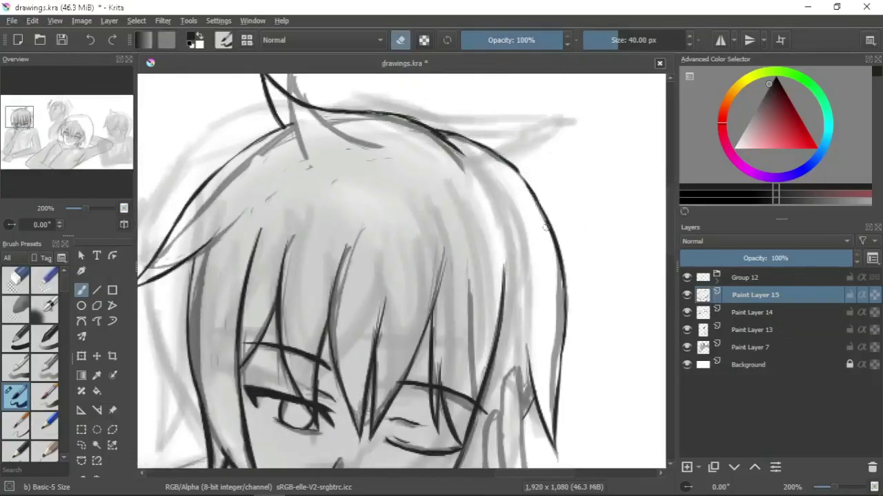
key(e)
drag(400, 323, 461, 147)
Step: Add a new layer above Paint Layer 13 and ink the jaw, pointed chin and heel of the raised hand
click(751, 330)
key(Insert)
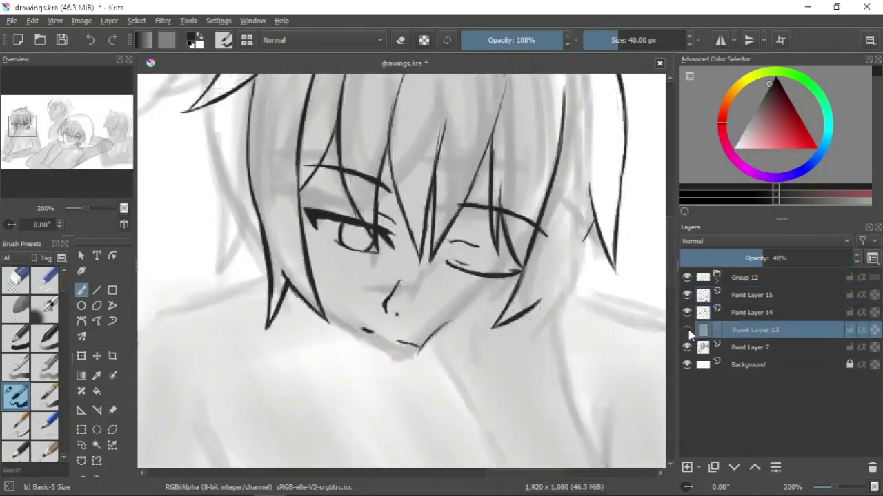
drag(414, 358, 413, 323)
drag(376, 360, 458, 338)
key(ctrl+z)
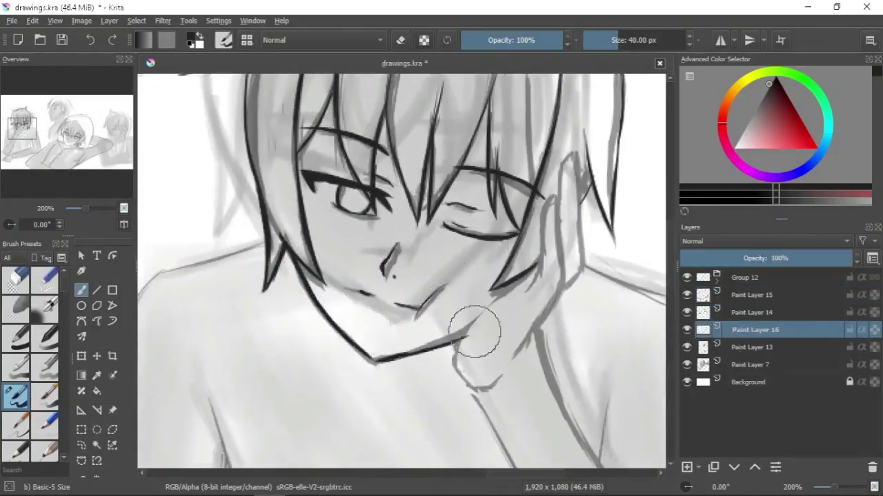
drag(570, 325, 557, 309)
drag(463, 373, 453, 325)
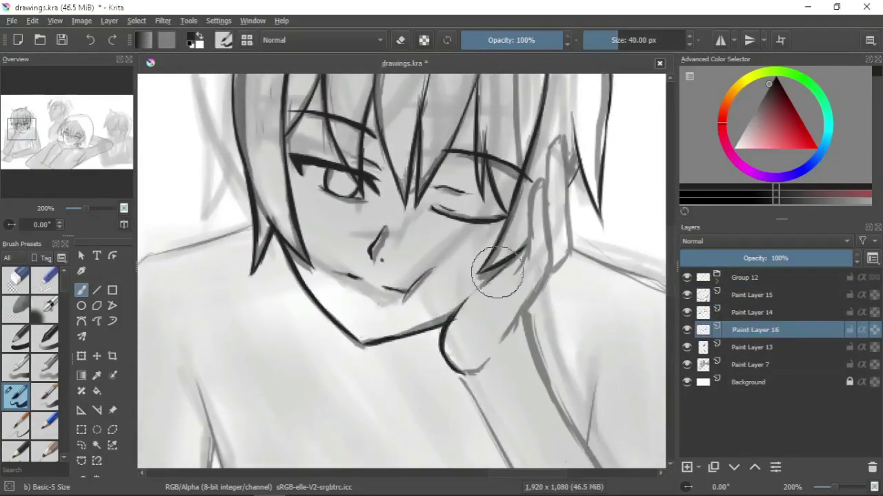
Step: Ink the palm edge against the cheek, the first finger and the back edge of the raised hand
key(e)
drag(483, 290, 463, 306)
key(e)
drag(495, 274, 443, 341)
mouse_move(533, 182)
mouse_down()
mouse_move(530, 238)
mouse_move(486, 279)
mouse_up()
key(e)
key(e)
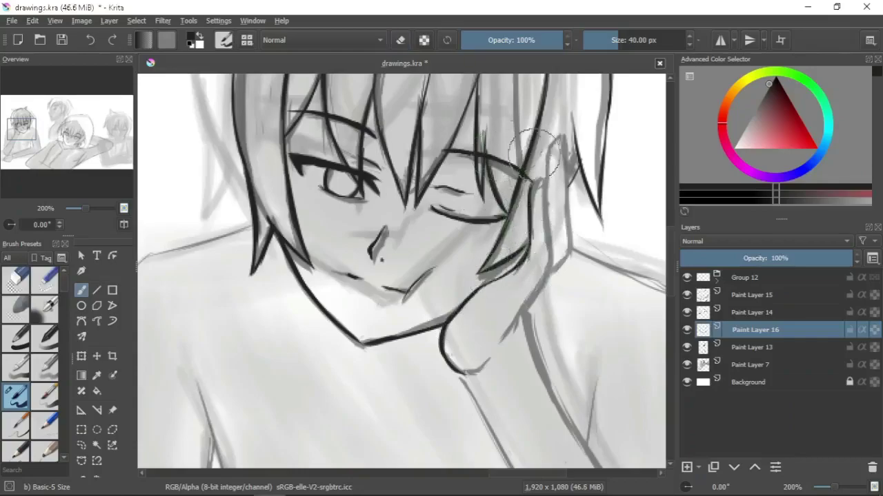
drag(541, 165, 550, 247)
drag(524, 314, 489, 351)
key(e)
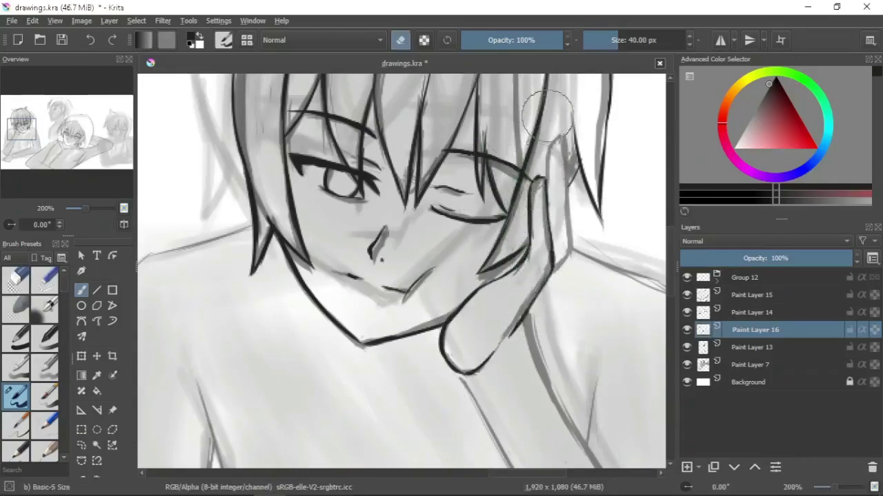
Step: Ink the next raised finger beside the first and trim its overlapping lines
key(e)
mouse_move(567, 138)
mouse_down()
mouse_move(568, 255)
mouse_move(552, 282)
mouse_up()
key(e)
key(e)
Step: Ink the inner edge of the propped forearm from the wrist down to the elbow
scroll(547, 258, down, 5)
drag(409, 235, 445, 300)
drag(469, 185, 532, 306)
key(e)
scroll(529, 251, down, 3)
key(e)
mouse_move(444, 303)
mouse_down()
mouse_move(392, 165)
mouse_move(466, 313)
mouse_up()
scroll(430, 209, down, 3)
mouse_move(412, 181)
mouse_down()
mouse_move(516, 414)
mouse_move(573, 456)
mouse_up()
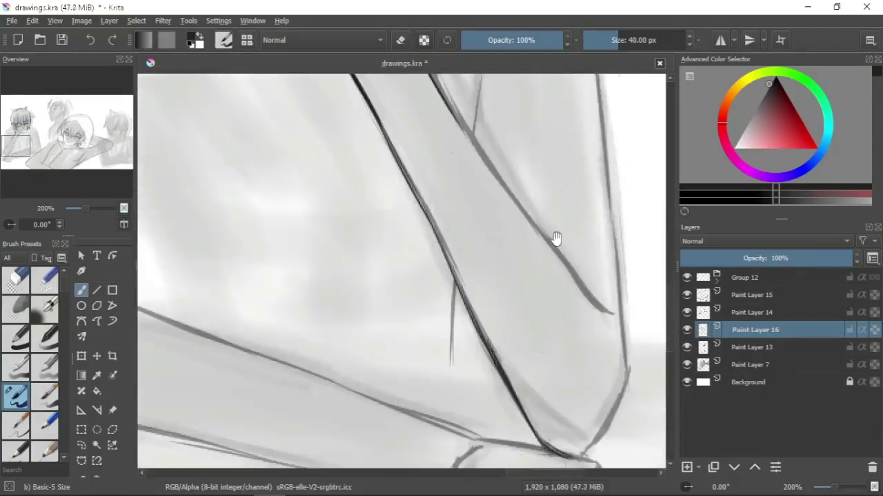
Step: Ink the outer edge of the propped forearm and round off the elbow
drag(547, 202, 507, 186)
scroll(272, 134, down, 2)
key(e)
drag(373, 181, 453, 296)
key(e)
key(e)
drag(344, 187, 444, 357)
drag(472, 264, 469, 378)
key(e)
drag(420, 305, 469, 378)
key(e)
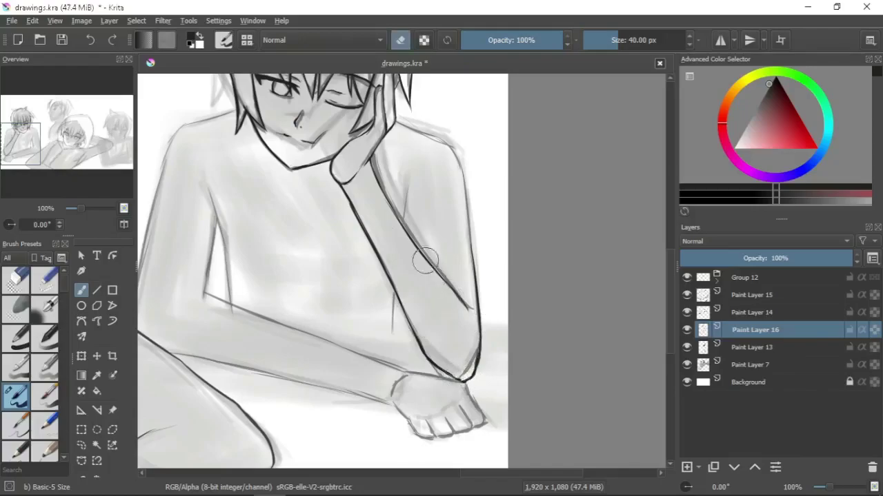
Step: Ink the last finger of the raised hand and erase the hair lines crossing it on Paint Layer 15
drag(349, 206, 324, 257)
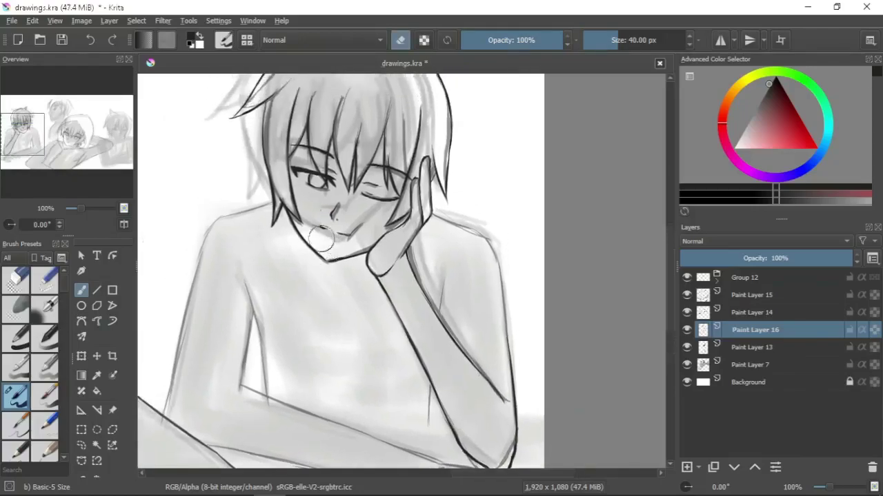
scroll(434, 152, up, 2)
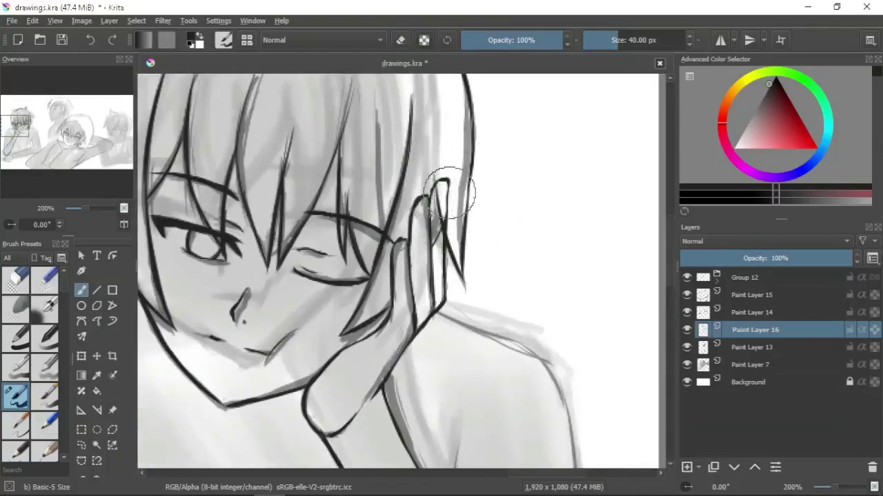
mouse_move(444, 147)
mouse_down()
mouse_move(526, 168)
mouse_move(523, 114)
mouse_up()
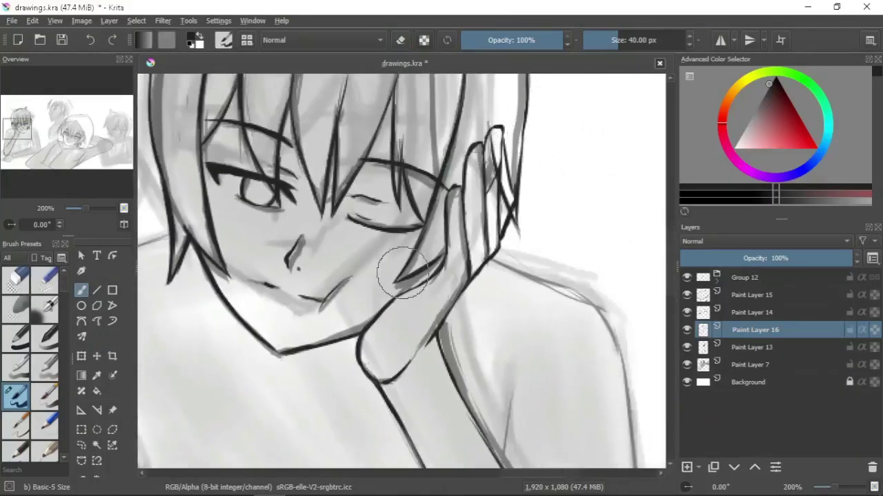
key(e)
key(Page_Up)
key(Page_Up)
mouse_move(503, 181)
mouse_down()
mouse_move(507, 238)
mouse_move(527, 276)
mouse_up()
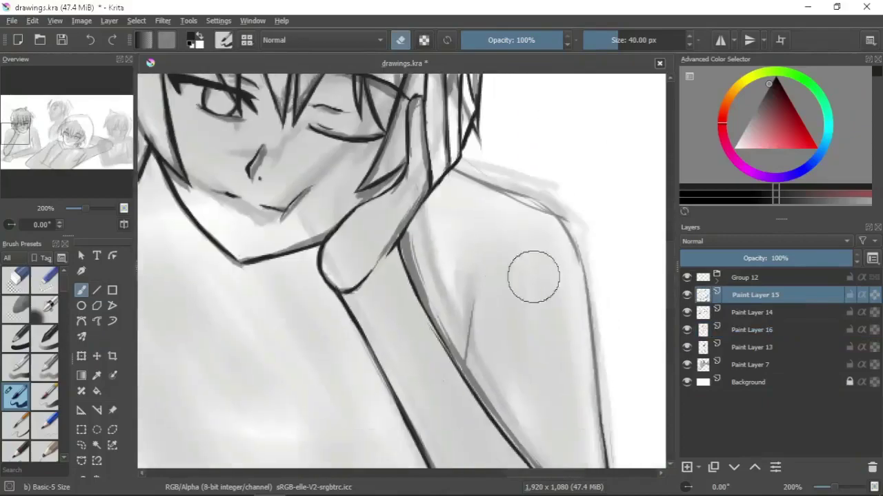
Step: Add a new layer above Paint Layer 16 and begin inking the shoulders and upper arm contours
key(Page_Down)
click(735, 331)
key(Insert)
key(e)
mouse_move(466, 165)
mouse_down()
mouse_move(421, 159)
mouse_move(486, 183)
mouse_move(535, 252)
mouse_move(465, 132)
mouse_move(497, 290)
mouse_move(484, 138)
mouse_move(450, 264)
mouse_move(418, 176)
mouse_move(355, 238)
mouse_up()
mouse_move(410, 269)
mouse_down()
mouse_move(388, 162)
mouse_move(455, 99)
mouse_up()
drag(419, 346, 443, 213)
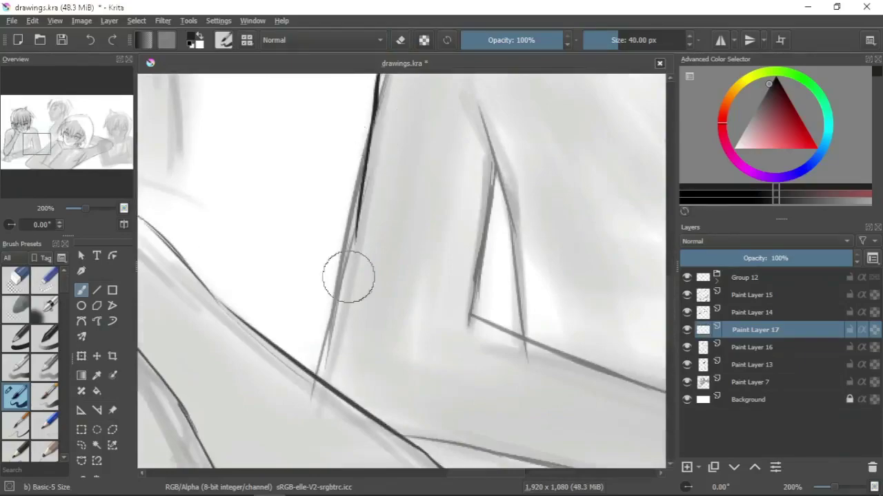
Step: Ink the outer edge of the other upper arm and the long lines of its resting forearm
drag(375, 98, 324, 376)
drag(490, 265, 386, 315)
drag(401, 222, 373, 379)
mouse_move(413, 274)
mouse_down()
mouse_move(465, 270)
mouse_move(418, 211)
mouse_move(315, 209)
mouse_move(289, 181)
mouse_move(396, 304)
mouse_move(445, 263)
mouse_move(316, 228)
mouse_move(453, 315)
mouse_move(370, 241)
mouse_move(420, 246)
mouse_move(506, 287)
mouse_move(440, 260)
mouse_up()
drag(551, 228, 482, 274)
Step: Erase the line overrunning the fingers of the resting hand on Paint Layer 17
key(e)
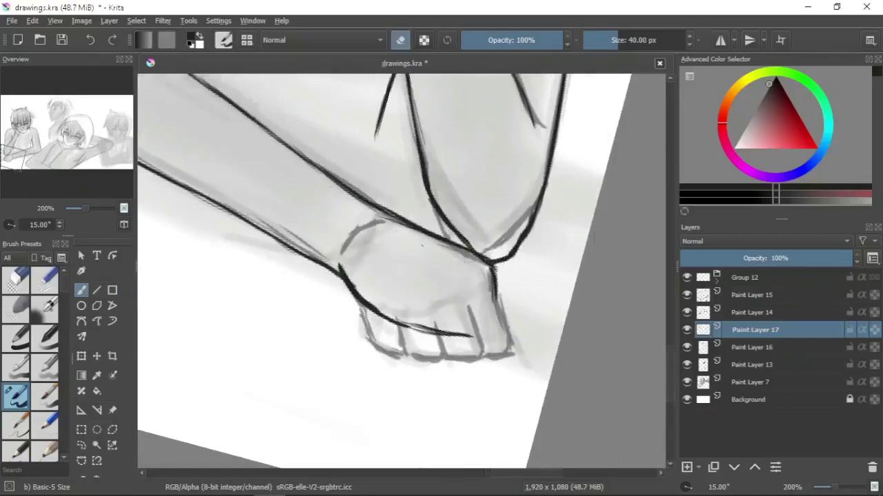
mouse_move(480, 333)
mouse_down()
mouse_move(403, 329)
mouse_move(383, 274)
mouse_up()
key(e)
key(e)
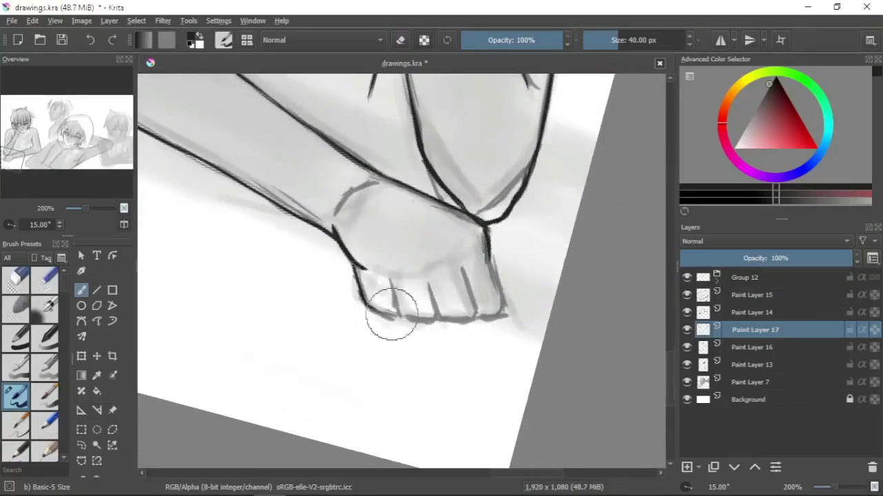
Step: Ink the rounded fingertips along the lower edge of the resting hand and clean up the overlapping line ends
drag(465, 268, 461, 290)
key(e)
key(e)
drag(442, 234, 430, 222)
key(e)
key(e)
Step: Ink the lines separating the fingers and the outer edge of the resting hand
drag(420, 260, 433, 313)
drag(457, 249, 476, 318)
mouse_move(486, 234)
mouse_down()
mouse_move(511, 314)
mouse_move(448, 321)
mouse_move(509, 304)
mouse_up()
key(e)
key(e)
key(e)
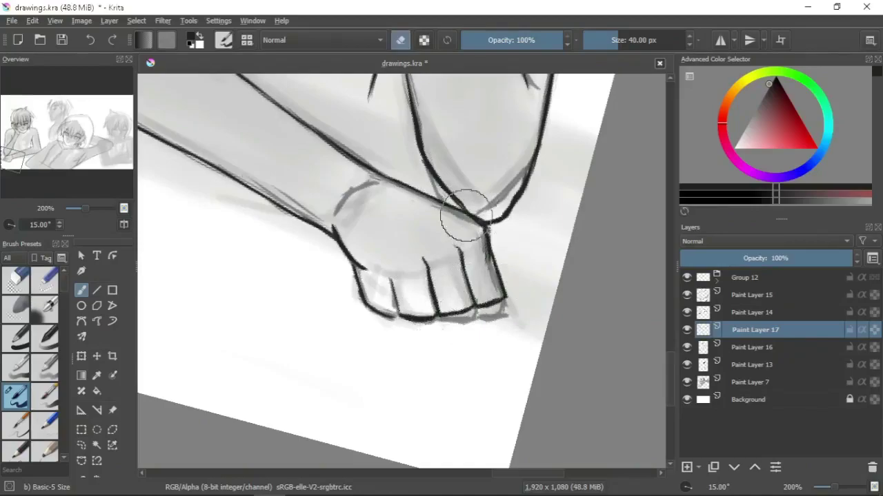
Step: Put Paint Layer 15 and Paint Layer 14 together into a new layer group
key(2)
key(5)
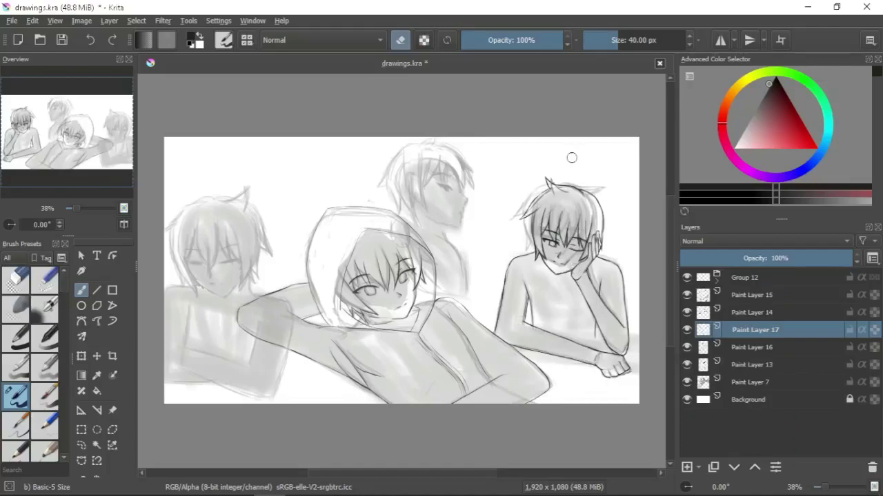
click(751, 295)
shift+click(723, 318)
key(ctrl+g)
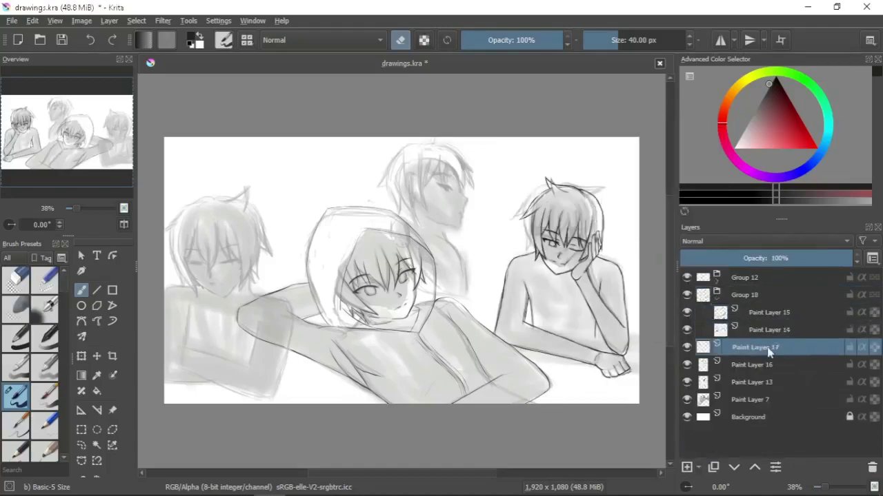
Step: Move Paint Layers 17, 16 and 13 into Group 18, return the canvas to its unmirrored view and expand the group
click(758, 361)
key(m)
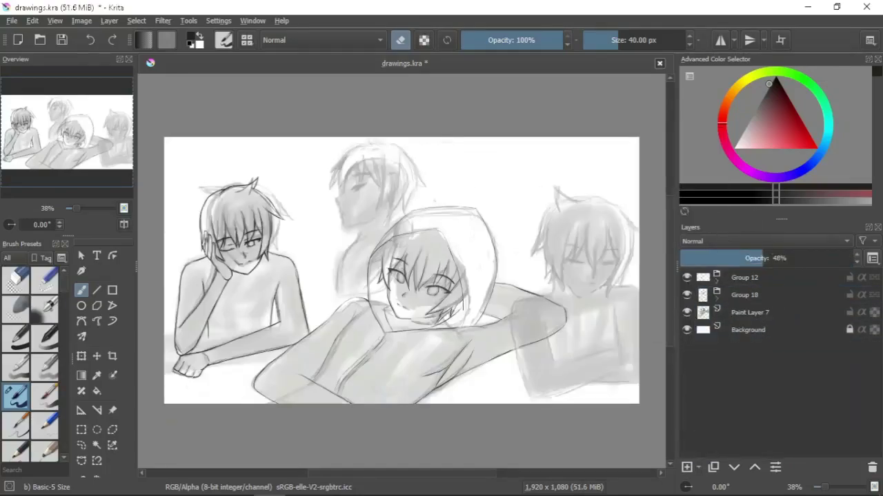
click(717, 297)
Step: On Paint Layer 15, replace the leaning figure's old hair outline beside the raised hand with a wider rough outline
scroll(299, 260, up, 5)
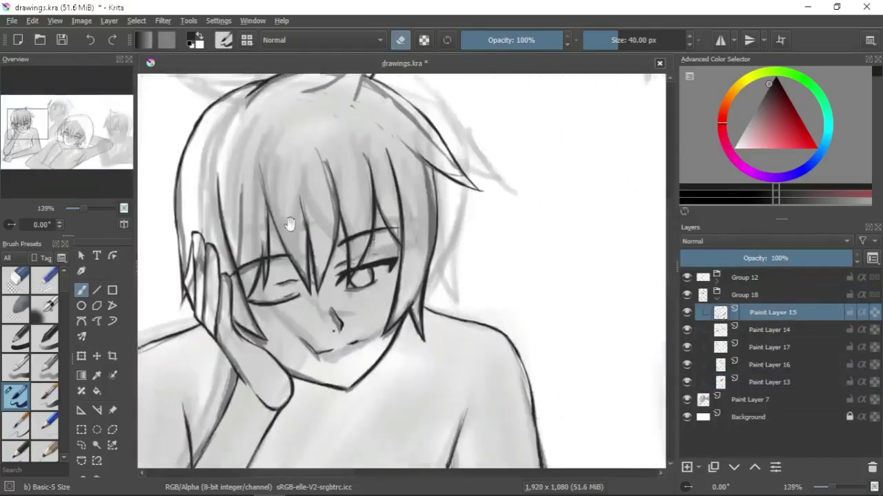
key(e)
mouse_move(307, 134)
mouse_down()
mouse_move(244, 234)
mouse_move(233, 289)
mouse_up()
mouse_move(266, 242)
mouse_down()
mouse_move(270, 289)
mouse_move(272, 277)
mouse_move(256, 275)
mouse_move(249, 239)
mouse_move(283, 245)
mouse_up()
key(e)
key(e)
drag(299, 135, 246, 319)
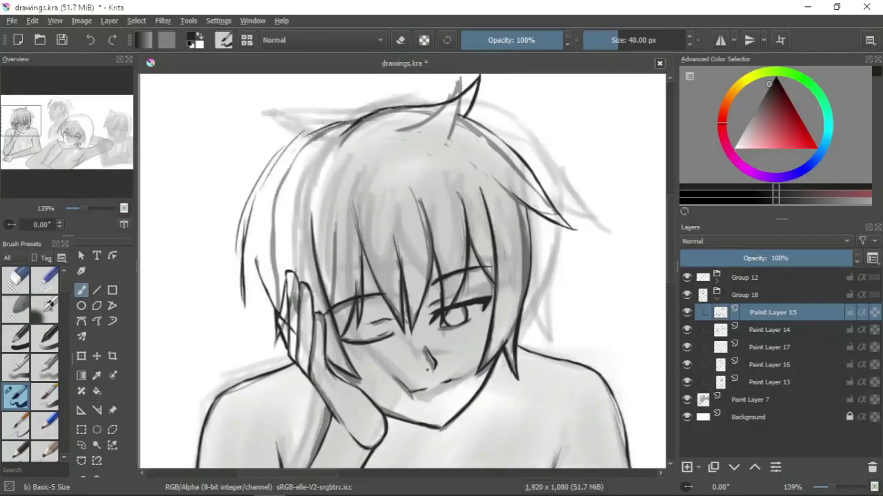
Step: Try a cleaner version of the wide hair outline, curving from the crown down to pointed locks beside the raised hand
key(e)
mouse_move(257, 204)
mouse_down()
mouse_move(276, 187)
mouse_move(243, 276)
mouse_up()
key(e)
key(e)
key(e)
drag(296, 110, 251, 229)
key(e)
drag(265, 183, 286, 155)
drag(362, 113, 244, 263)
drag(280, 143, 238, 270)
mouse_move(297, 138)
mouse_down()
mouse_move(253, 241)
mouse_move(241, 317)
mouse_up()
Step: Ink the hair strands between the fingers and the closed eye, erasing stray lines around them
drag(314, 212, 331, 309)
drag(315, 265, 323, 324)
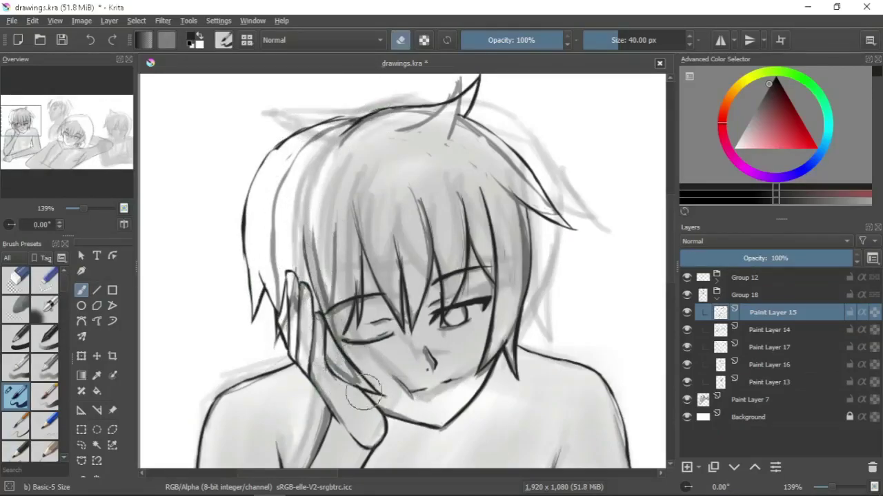
key(e)
drag(324, 324, 315, 197)
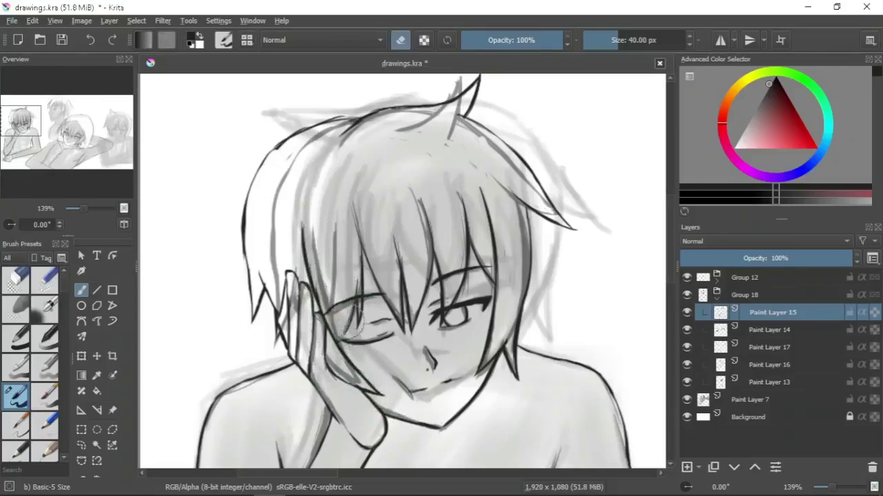
key(e)
key(e)
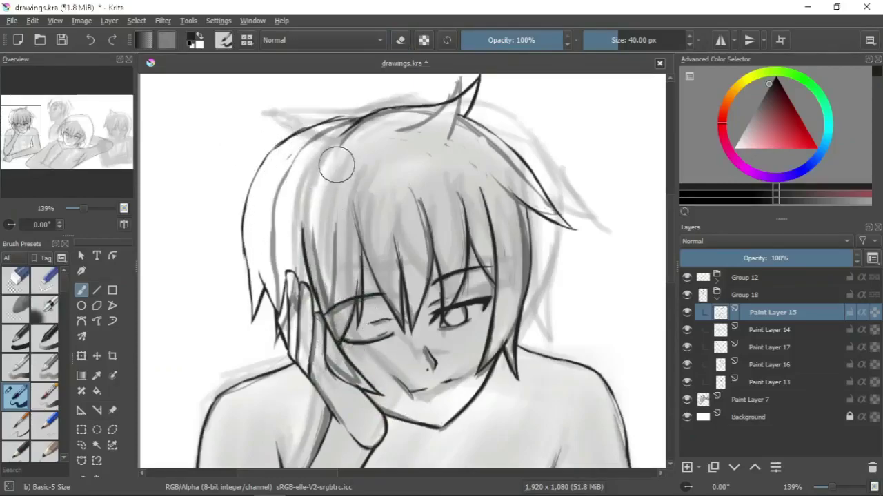
Step: Erase the leftover rough lines at the base of the crown's hair spike on Paint Layer 13
key(2)
click(739, 384)
key(e)
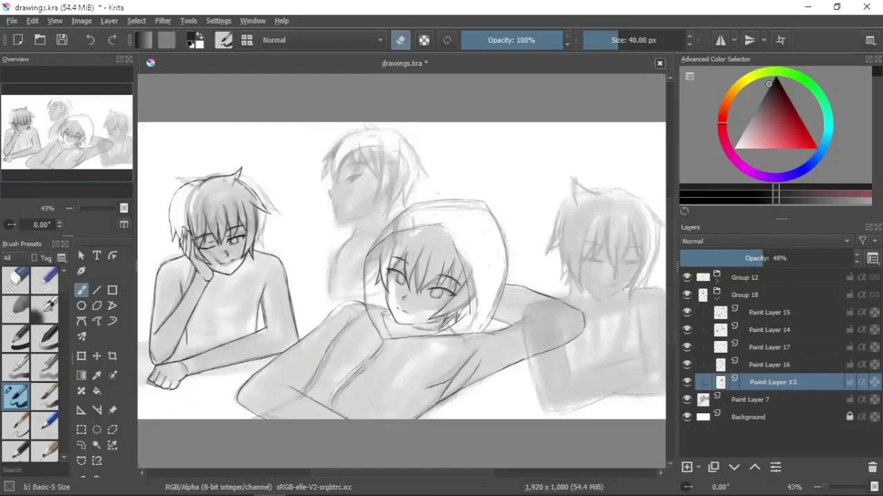
click(757, 313)
scroll(424, 290, up, 5)
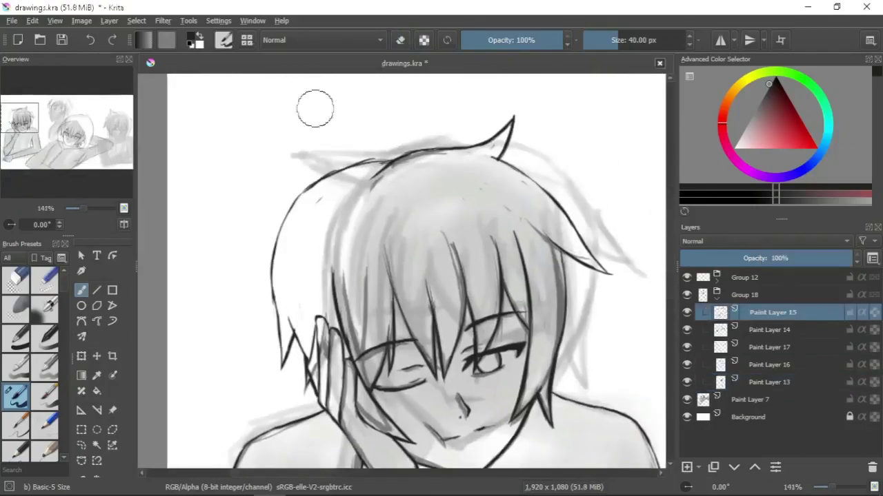
Step: On Paint Layer 15, redraw the hair outline closer to the head from the crown downward, erasing the wide version and its locks
key(e)
key(e)
mouse_move(369, 165)
mouse_down()
mouse_move(306, 291)
mouse_move(307, 399)
mouse_up()
key(e)
drag(285, 300, 308, 401)
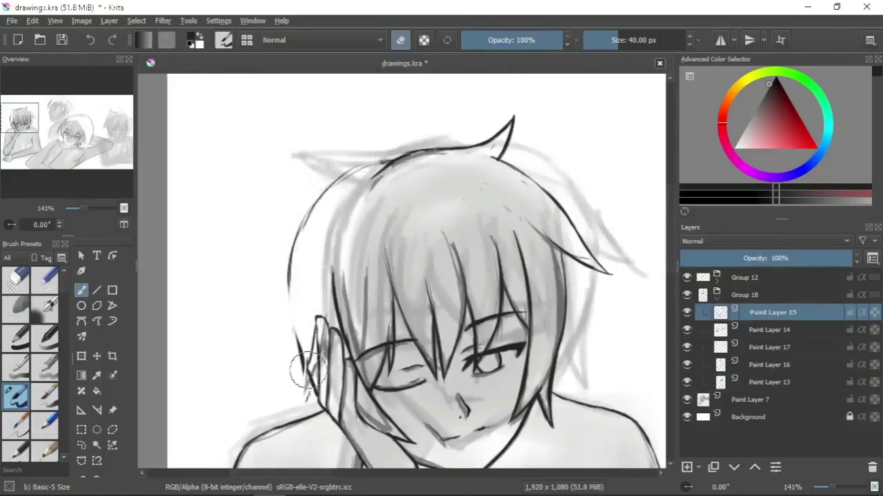
key(e)
mouse_move(386, 159)
mouse_down()
mouse_move(288, 289)
mouse_move(324, 207)
mouse_up()
key(e)
drag(345, 172, 387, 165)
key(e)
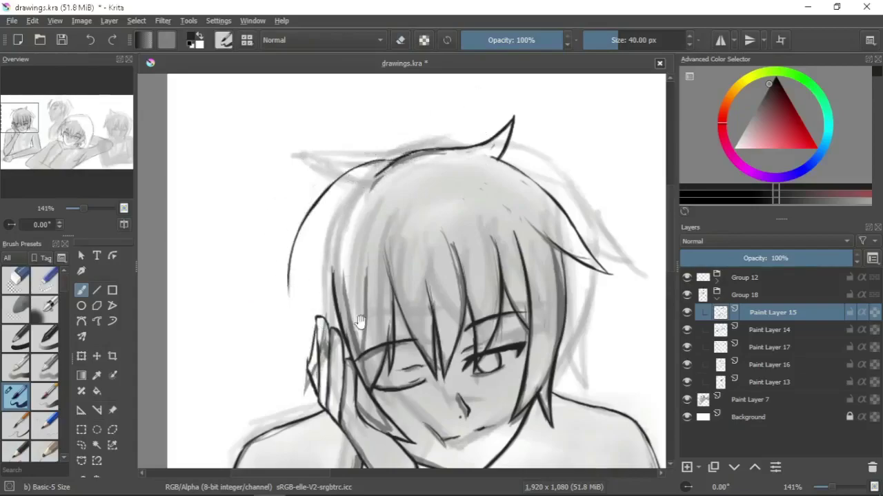
Step: Extend the hair outline down to a pointed lock beside the fingertips and add a short strand joining it to the hand
drag(347, 267, 371, 205)
mouse_move(310, 197)
mouse_down()
mouse_move(299, 274)
mouse_move(305, 258)
mouse_move(306, 276)
mouse_move(333, 308)
mouse_move(298, 284)
mouse_up()
key(e)
key(e)
drag(345, 332, 315, 227)
key(e)
drag(317, 276, 328, 238)
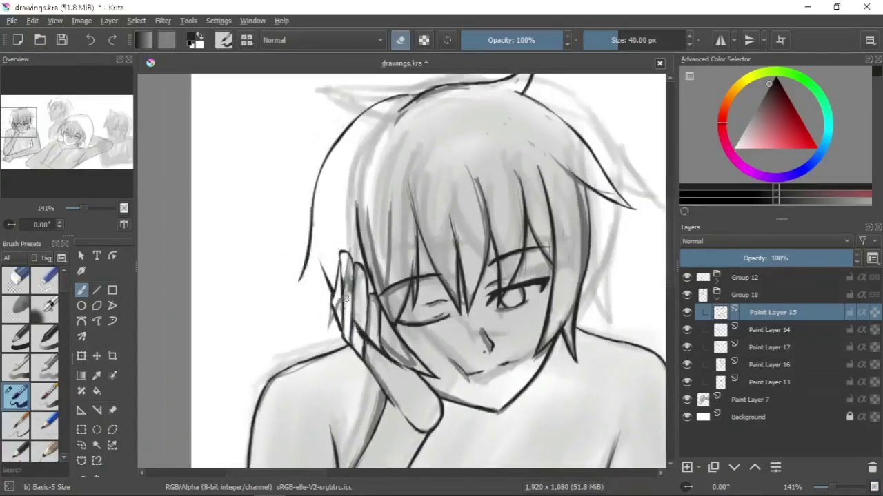
key(e)
drag(309, 267, 334, 324)
Step: Erase the old underlying lines overlapping the inked hair and face on Paint Layer 13
mouse_move(344, 247)
mouse_down()
mouse_move(449, 184)
mouse_move(470, 256)
mouse_up()
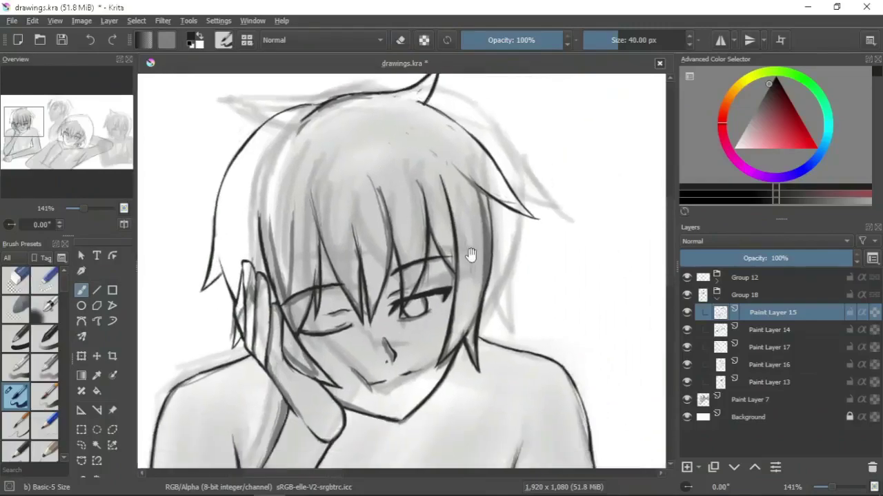
click(769, 365)
click(769, 382)
drag(327, 259, 390, 231)
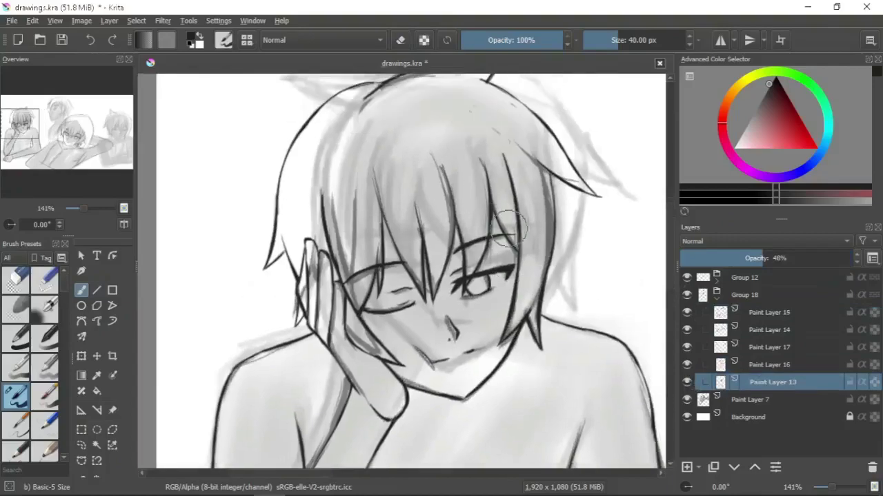
key(e)
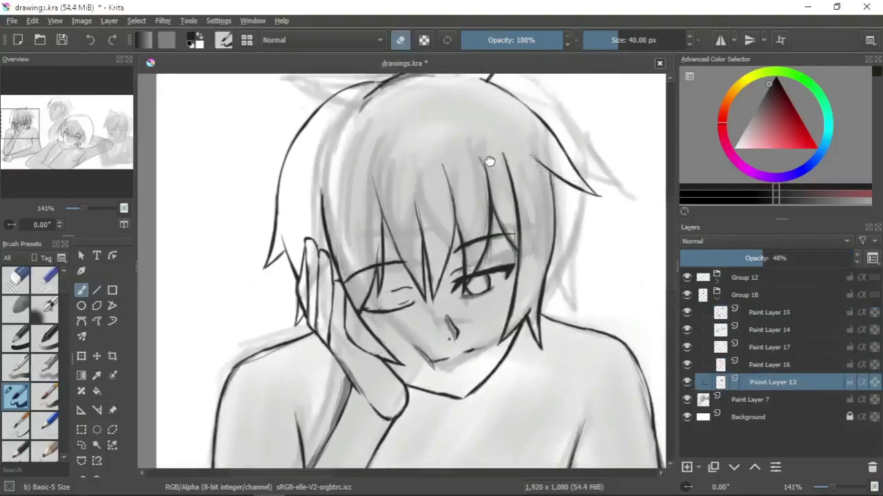
drag(503, 155, 510, 159)
drag(498, 421, 522, 286)
Step: Merge the leaning figure's body line layers into Paint Layer 16 and lower its opacity to 66%
right_click(773, 382)
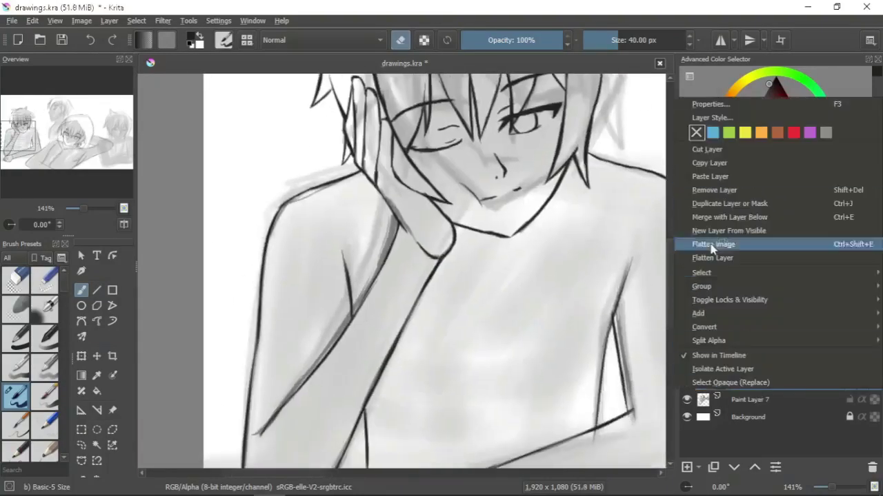
click(710, 255)
drag(566, 401, 586, 322)
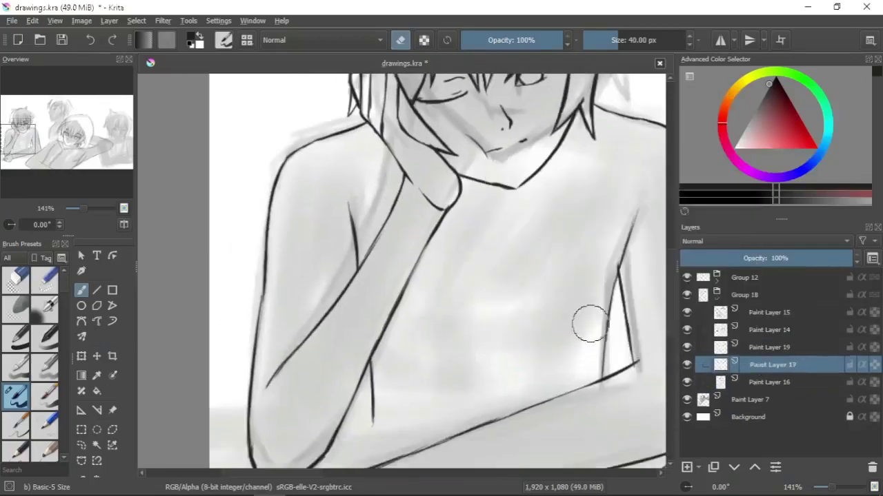
click(786, 260)
Step: On Paint Layer 19, draw a sleeve cuff around the raised wrist and both sleeve edges running down to the elbow folds
key(Page_Up)
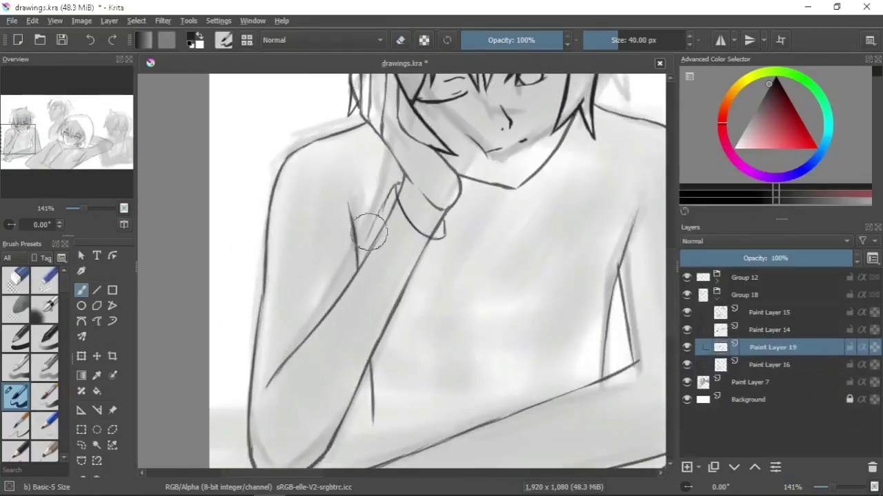
drag(371, 178, 510, 155)
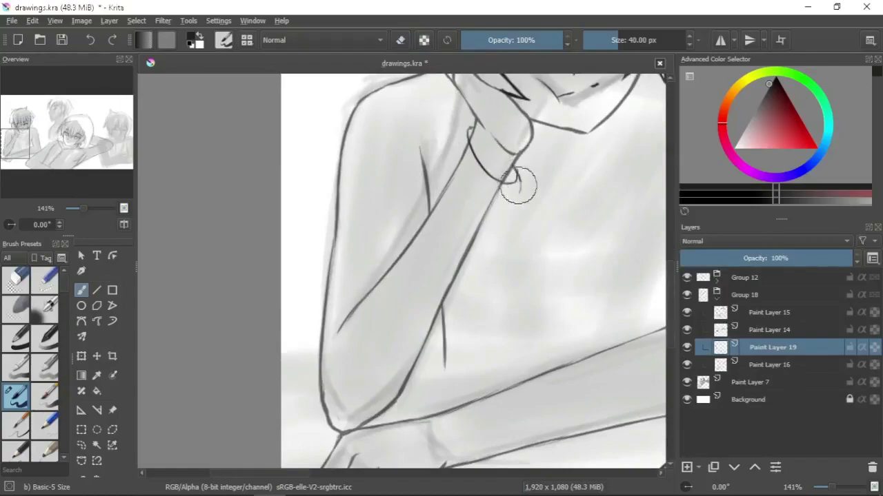
drag(498, 221, 529, 177)
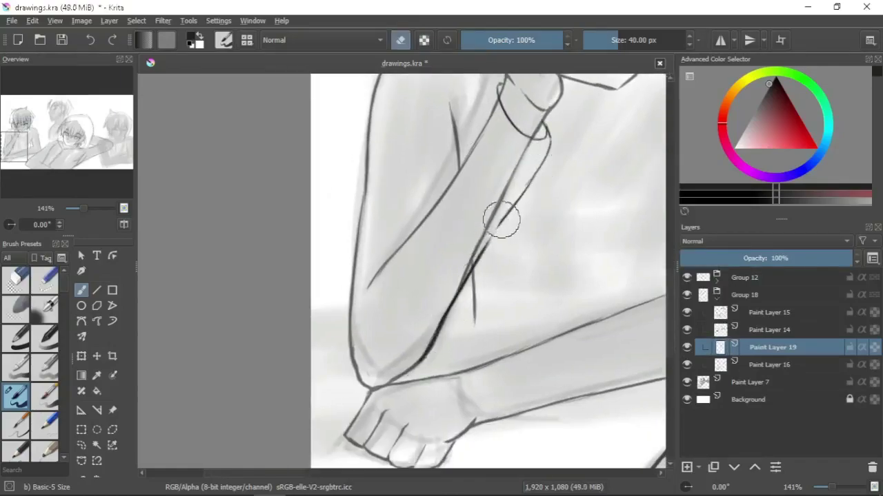
drag(460, 137, 494, 173)
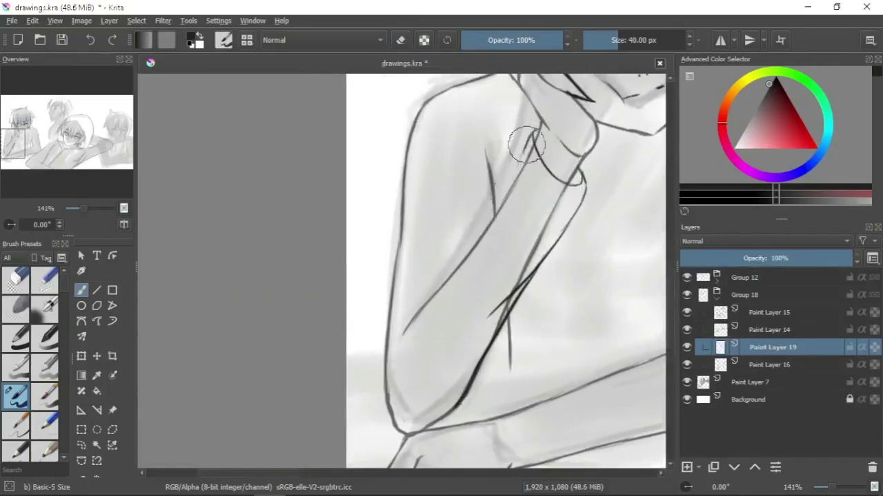
drag(445, 248, 459, 200)
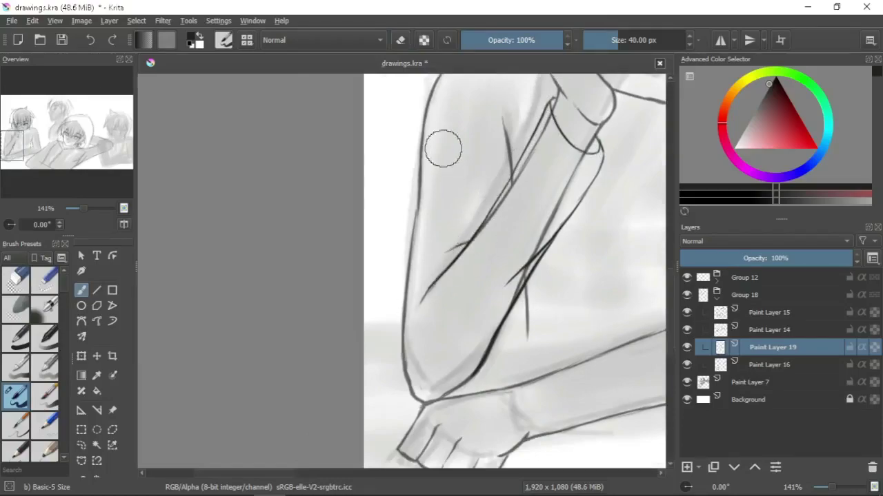
Step: Ink the outer sleeve outline down around the raised arm's elbow and add fold lines at the armpit
scroll(402, 339, down, 2)
scroll(402, 339, down, 2)
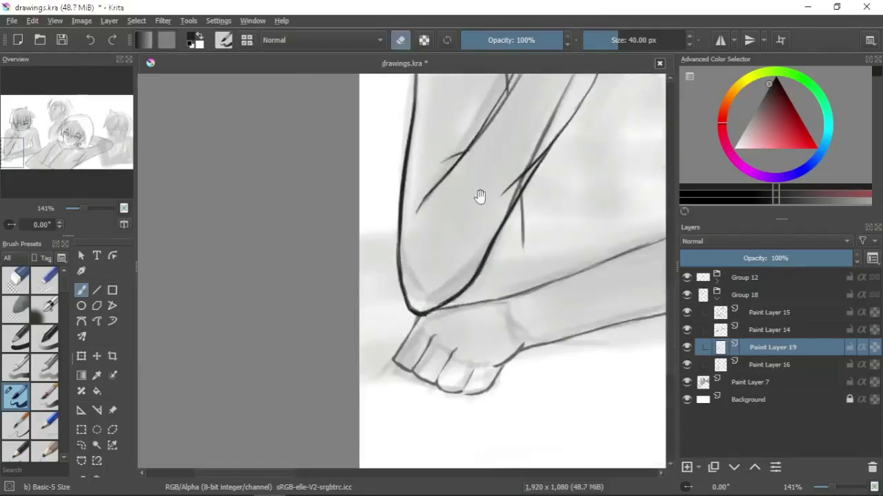
scroll(414, 252, up, 8)
scroll(525, 199, down, 3)
Step: Erase the bare forearm lines showing through the raised arm's sleeve on Paint Layer 16
key(Page_Down)
key(e)
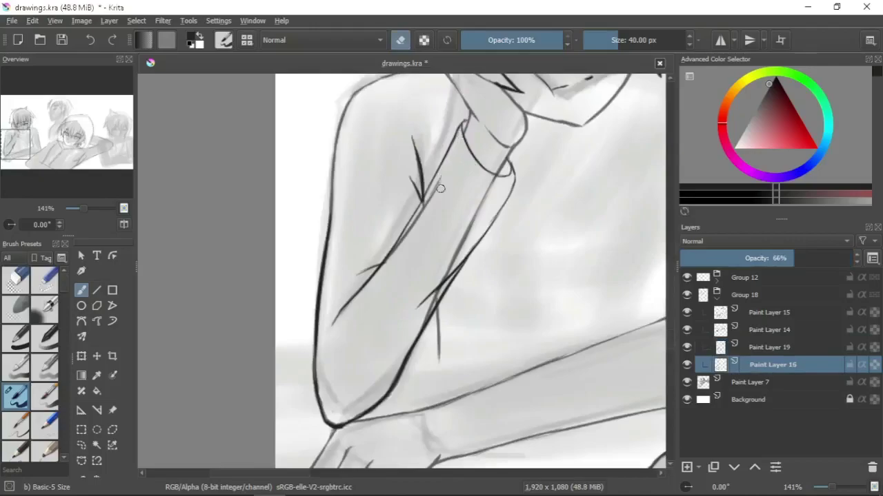
scroll(432, 302, up, 5)
scroll(567, 264, down, 6)
Step: On Paint Layer 19, draw a rounded sleeve cuff around the wrist of the arm resting on the table
key(Page_Up)
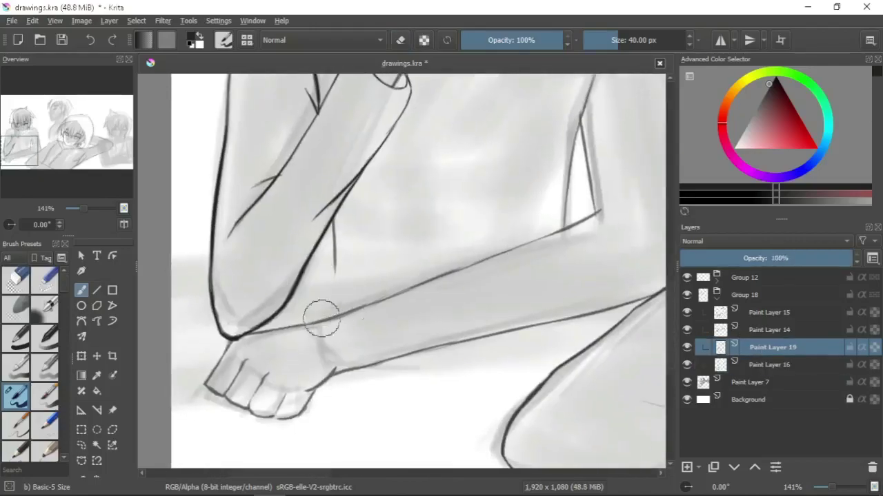
key(e)
key(e)
mouse_move(356, 369)
mouse_down()
mouse_move(337, 319)
mouse_move(360, 345)
mouse_move(348, 376)
mouse_up()
key(e)
drag(331, 318, 352, 335)
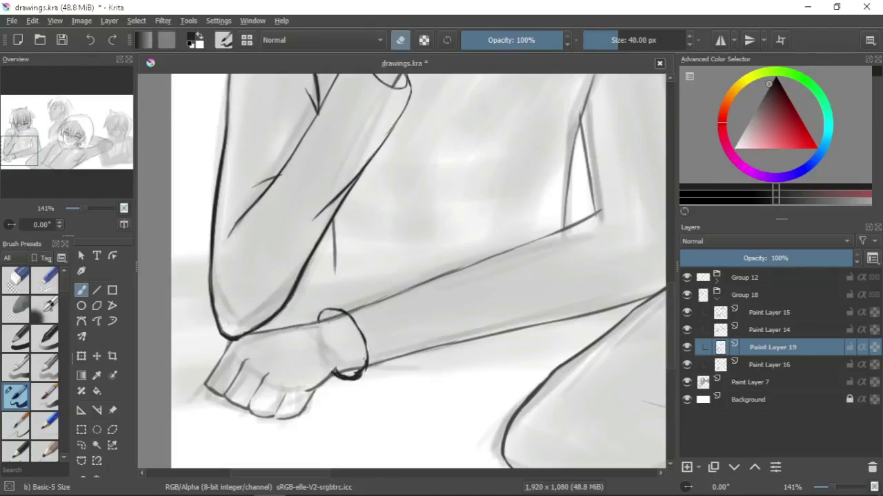
scroll(354, 335, up, 3)
scroll(364, 315, down, 2)
key(e)
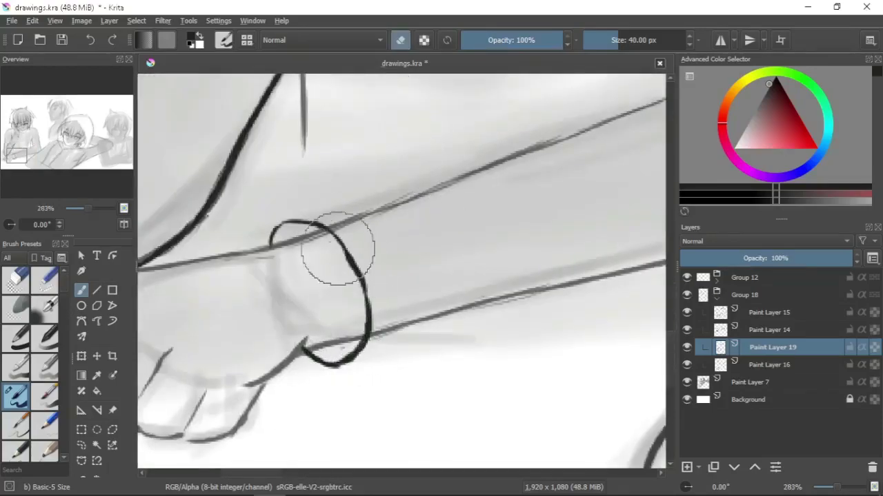
Step: Clean up the resting wrist's cuff and draw the sleeve's upper edge from the cuff toward the elbow
scroll(373, 248, up, 1)
mouse_move(275, 293)
mouse_down()
mouse_move(314, 397)
mouse_move(227, 300)
mouse_up()
key(e)
mouse_move(290, 421)
mouse_down()
mouse_move(260, 305)
mouse_move(212, 318)
mouse_up()
scroll(245, 313, down, 1)
drag(266, 296, 514, 211)
key(e)
drag(414, 231, 366, 248)
drag(497, 220, 384, 252)
Step: Finish the sleeve's upper edge at the crook of the resting arm and add a looped fabric fold there
key(e)
drag(609, 204, 471, 280)
mouse_move(487, 160)
mouse_down()
mouse_move(486, 253)
mouse_move(459, 207)
mouse_up()
mouse_move(481, 278)
mouse_down()
mouse_move(516, 242)
mouse_move(487, 285)
mouse_up()
mouse_move(336, 337)
mouse_down()
mouse_move(425, 299)
mouse_move(353, 322)
mouse_up()
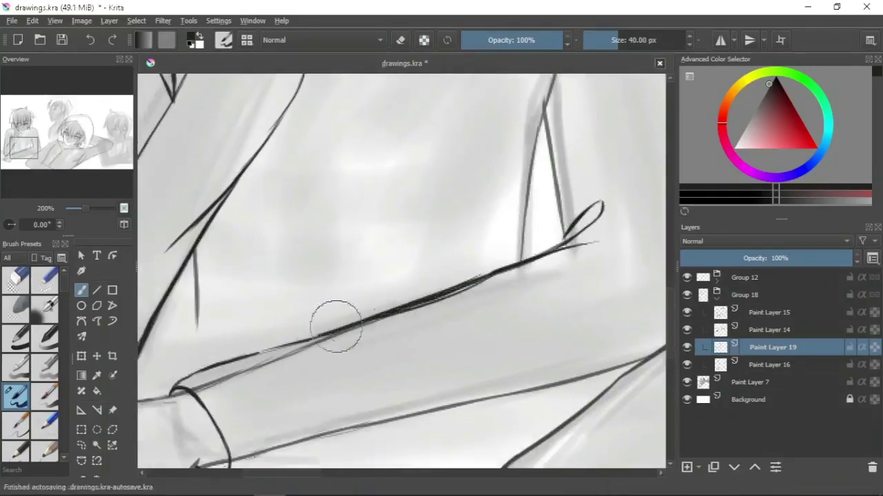
Step: Ink the torso side and inner upper arm of the resting arm, with a narrow looped fold at the armpit
drag(528, 250, 371, 361)
mouse_move(386, 211)
mouse_down()
mouse_move(416, 101)
mouse_move(374, 296)
mouse_move(478, 228)
mouse_move(459, 124)
mouse_move(459, 213)
mouse_up()
key(e)
key(e)
key(e)
key(e)
Step: Ink the outer sleeve line of the resting arm from the shoulder down the upper arm
mouse_move(426, 143)
mouse_down()
mouse_move(459, 216)
mouse_move(472, 285)
mouse_up()
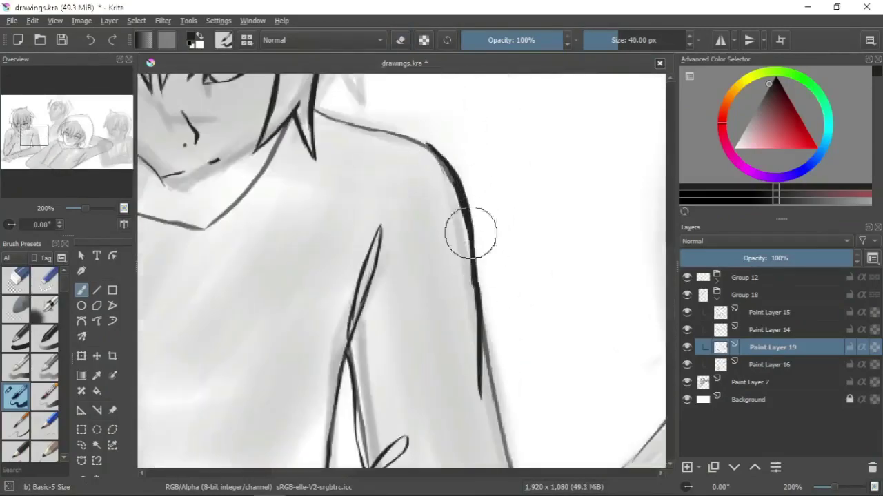
key(e)
scroll(482, 248, down, 3)
drag(469, 166, 473, 221)
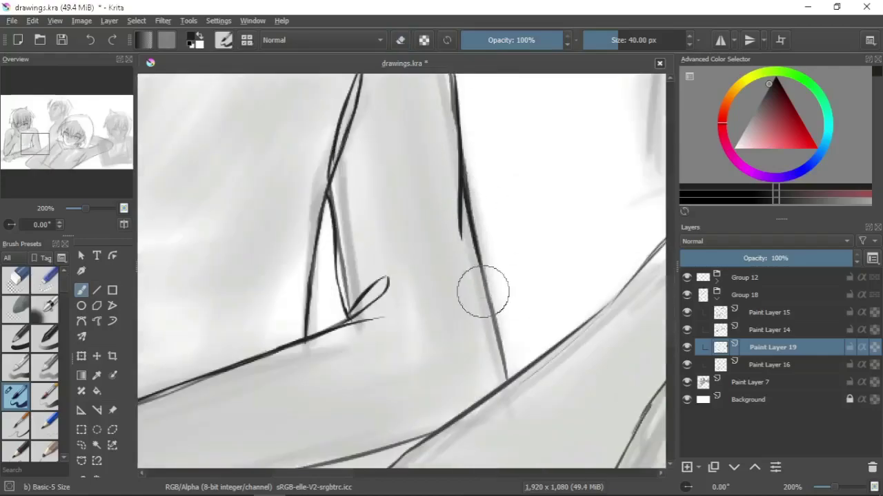
Step: Draw the lower edge of the resting arm's sleeve near the elbow
key(e)
drag(310, 455, 516, 220)
drag(535, 257, 362, 343)
drag(248, 376, 414, 314)
key(e)
Step: Draw the sagging lower sleeve edge from the resting wrist's cuff, overlapping the elbow section as a fold
mouse_move(276, 358)
mouse_down()
mouse_move(338, 347)
mouse_move(445, 300)
mouse_move(276, 358)
mouse_move(442, 318)
mouse_move(338, 335)
mouse_move(542, 299)
mouse_up()
key(e)
key(e)
key(e)
key(e)
drag(335, 325, 529, 325)
key(e)
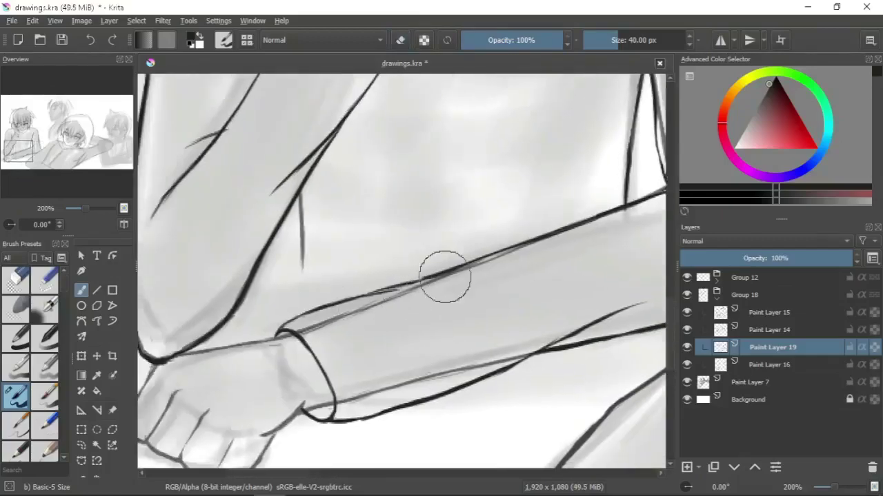
Step: Tidy the resting sleeve's upper edge and erase the old forearm lines beneath it on Paint Layer 16
drag(418, 269, 368, 290)
key(Page_Down)
mouse_move(349, 375)
mouse_down()
mouse_move(495, 276)
mouse_move(419, 238)
mouse_move(516, 210)
mouse_move(487, 227)
mouse_move(435, 213)
mouse_up()
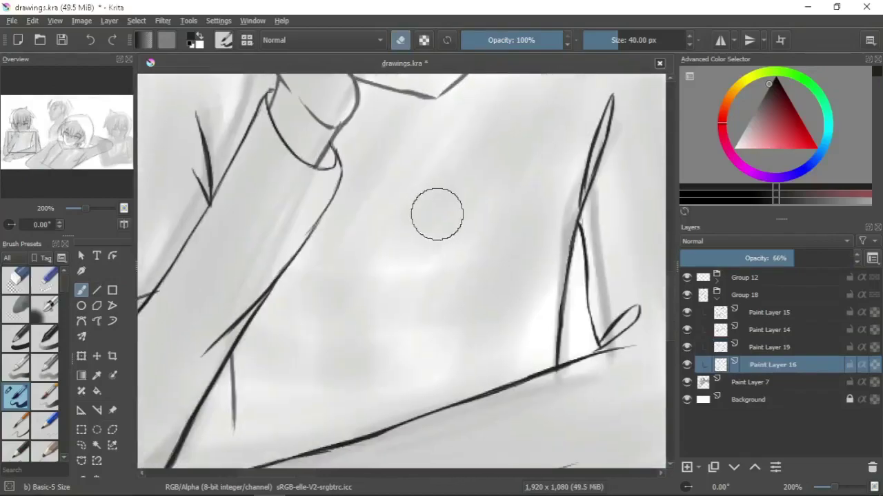
Step: Draw a vertical centre line down the leaning figure's shirt and crossing fold lines across the lower chest
key(e)
drag(417, 115, 416, 408)
key(ctrl+z)
drag(412, 142, 411, 385)
mouse_move(493, 247)
mouse_down()
mouse_move(431, 282)
mouse_move(428, 332)
mouse_up()
key(minus)
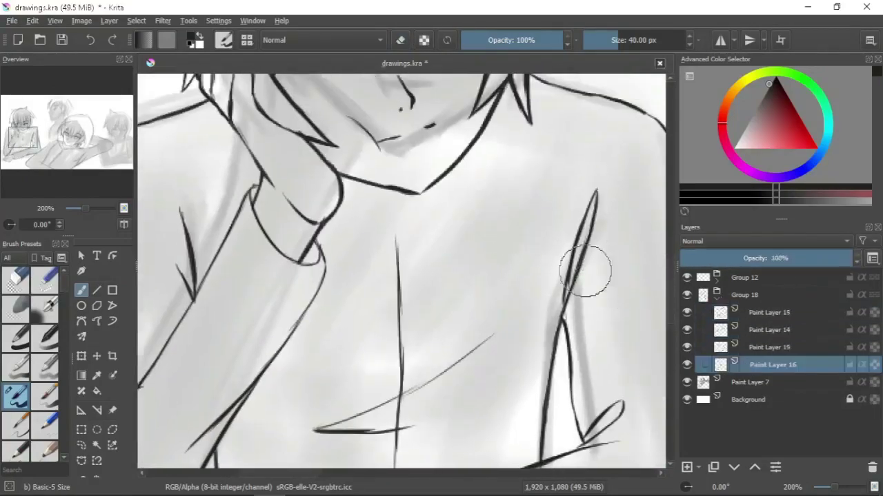
key(minus)
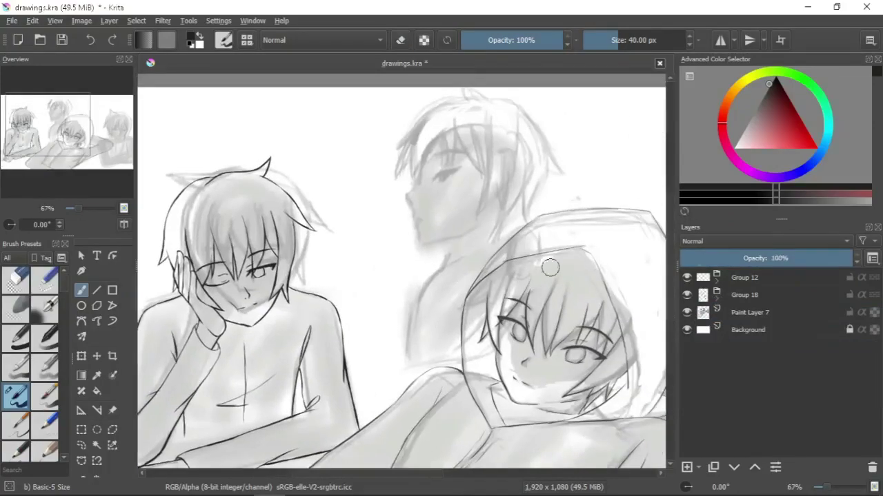
Step: Create a new layer group with a paint layer and ink the profile figure's forehead, nose and lips
key(ctrl+g)
key(Insert)
scroll(499, 167, up, 3)
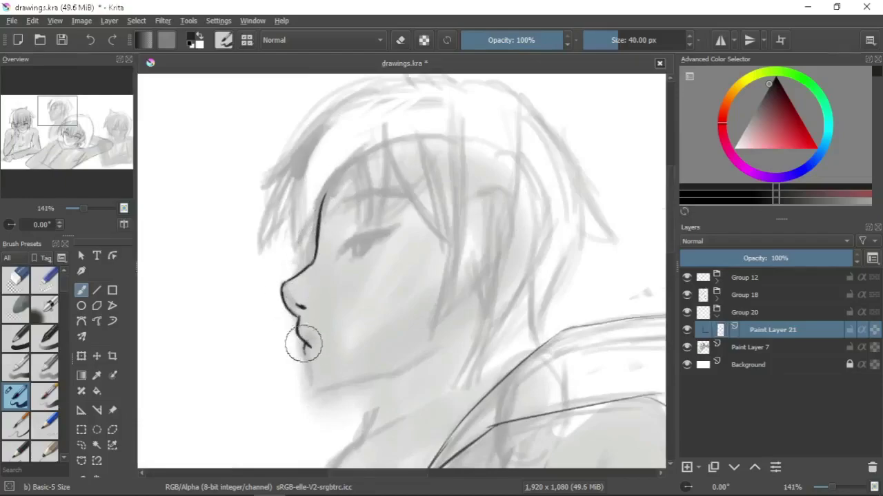
Step: Clean up the profile figure's nose and lip lines and ink the chin and jawline back toward the ear
scroll(303, 310, down, 5)
scroll(319, 272, up, 5)
key(e)
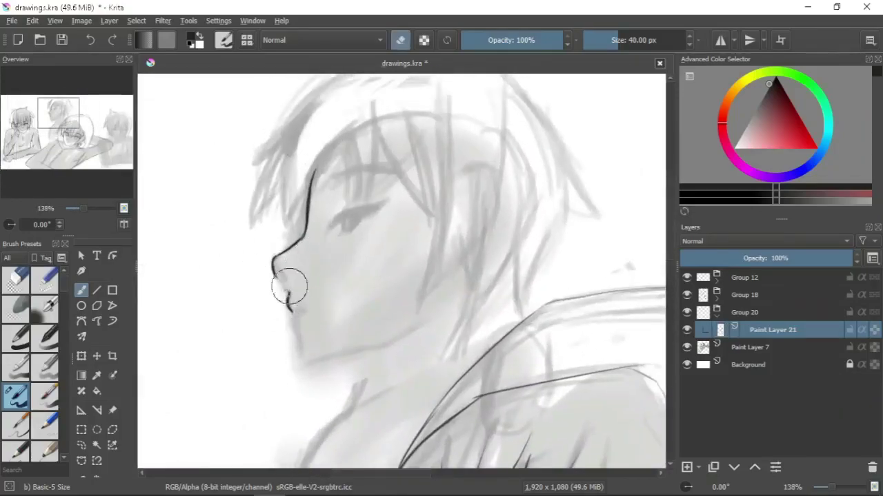
scroll(338, 207, down, 3)
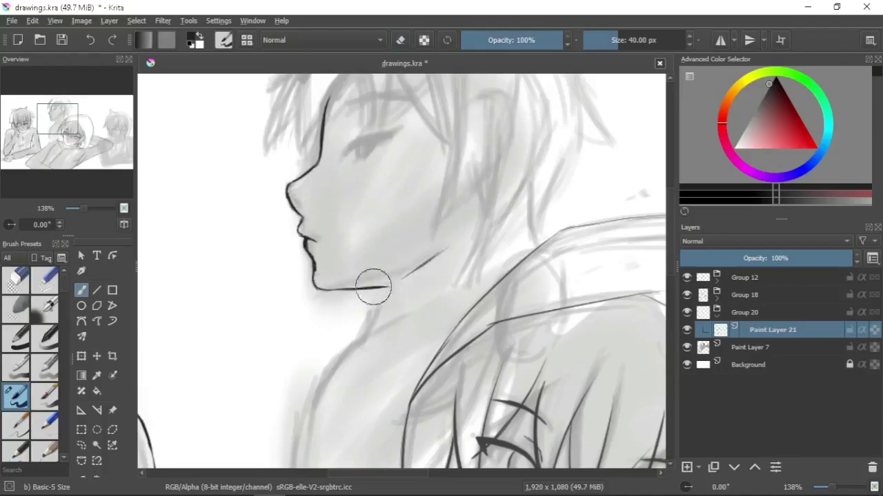
mouse_move(437, 286)
mouse_down()
mouse_move(421, 217)
mouse_move(342, 235)
mouse_move(389, 297)
mouse_up()
Step: Ink the profile figure's neck and collarbone, the front chest contour and the shoulder line meeting the hood
key(e)
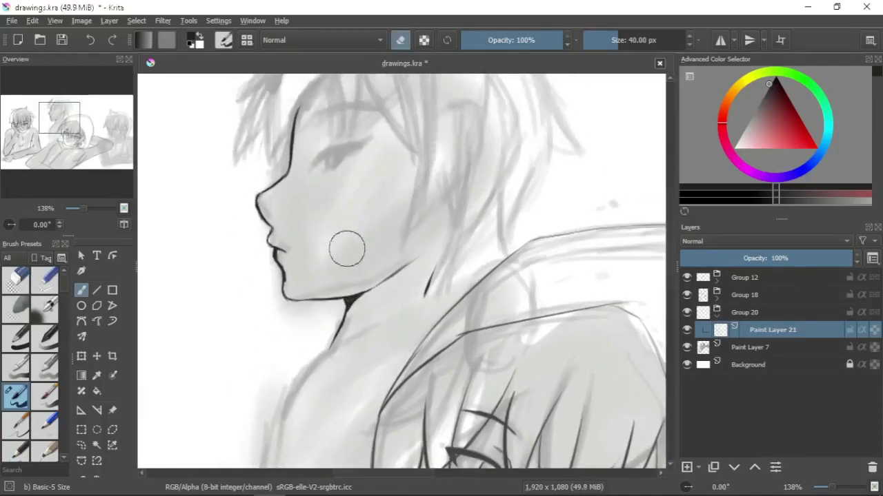
key(e)
scroll(350, 238, down, 3)
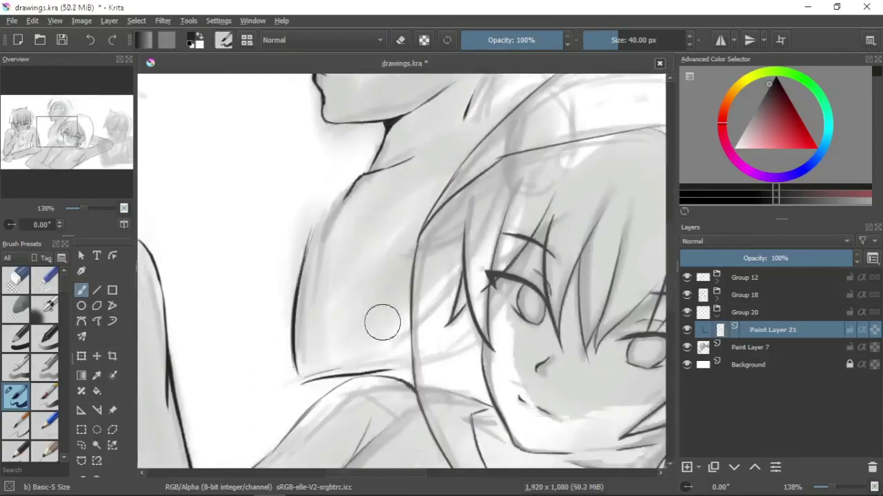
scroll(414, 292, up, 3)
scroll(413, 291, right, 2)
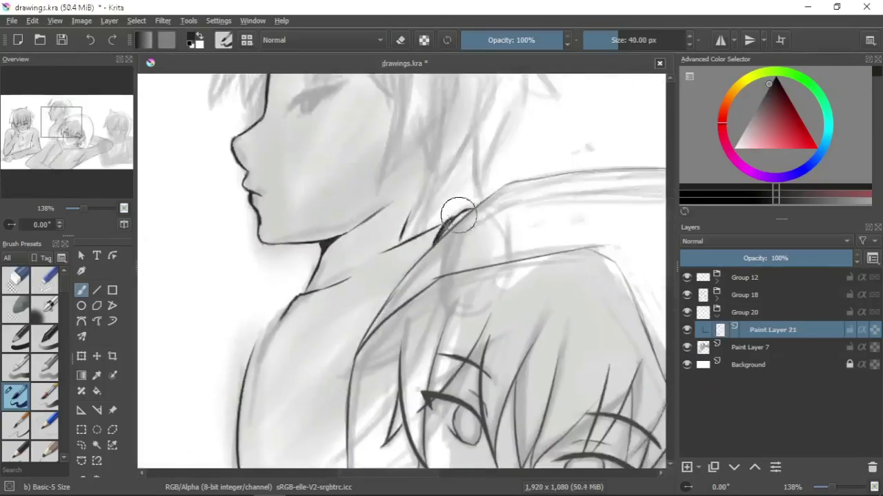
Step: Ink the profile figure's eyebrow and block in the eye with a lash line, lid crease and iris
scroll(441, 200, up, 2)
scroll(416, 187, left, 1)
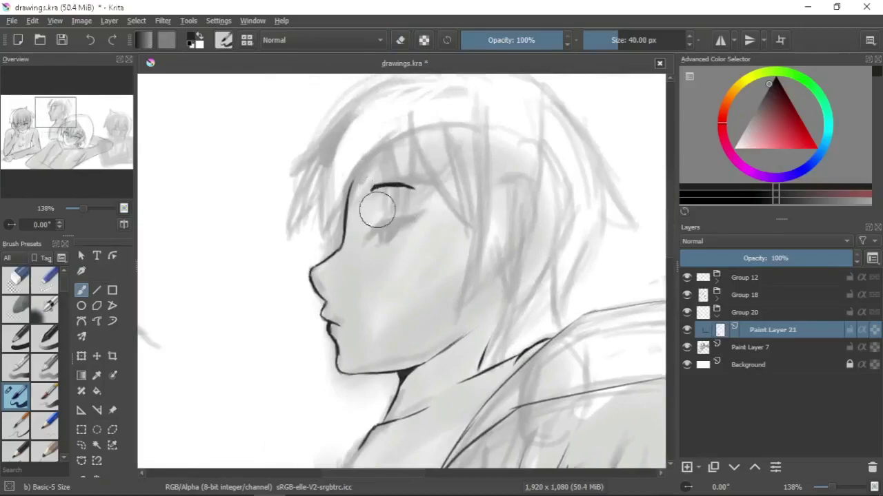
key(e)
scroll(381, 219, up, 4)
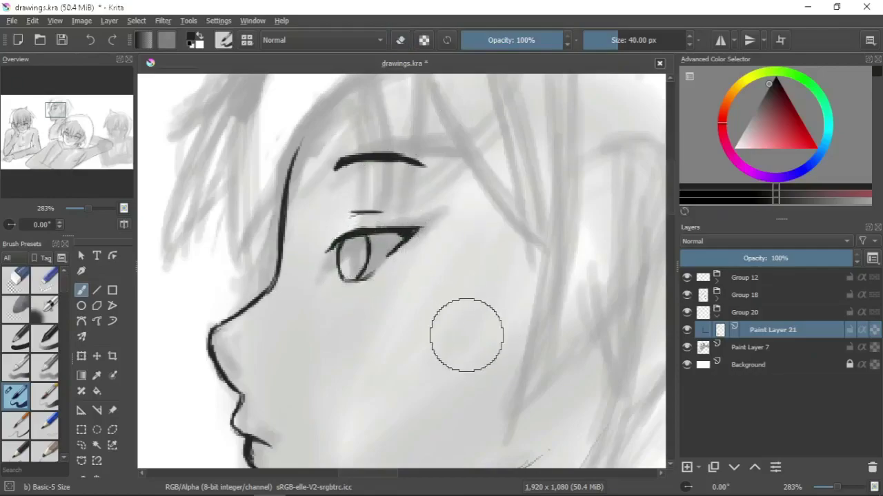
Step: Erase part of the profile figure's upper lash line and redraw it thicker, with a cleaner iris and lower lid
key(minus)
key(minus)
key(plus)
key(plus)
key(plus)
key(e)
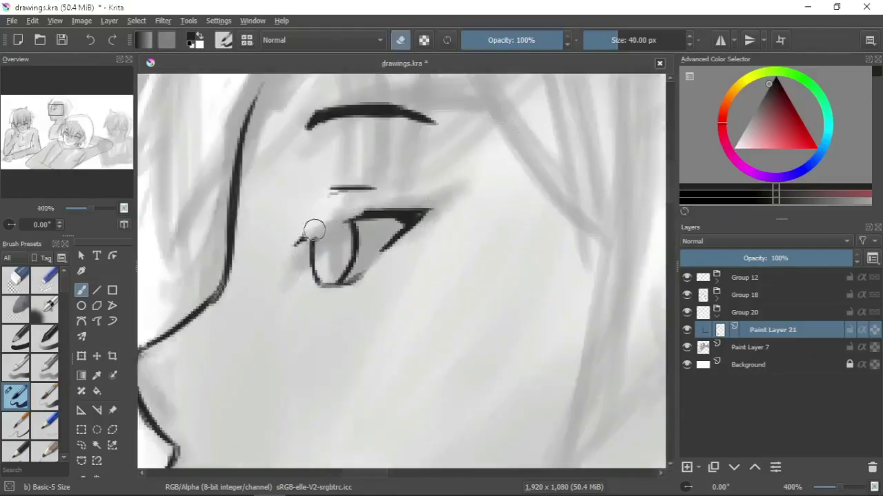
drag(324, 256, 404, 98)
key(e)
drag(290, 233, 462, 204)
mouse_move(401, 215)
mouse_down()
mouse_move(451, 207)
mouse_move(425, 198)
mouse_move(360, 203)
mouse_move(369, 200)
mouse_move(371, 161)
mouse_move(322, 230)
mouse_up()
drag(324, 299, 396, 262)
Step: Refine the profile figure's eyelid crease and eyebrow, tapering the brow's ends
mouse_move(282, 238)
mouse_down()
mouse_move(320, 225)
mouse_move(384, 276)
mouse_move(341, 191)
mouse_up()
drag(417, 178, 322, 185)
drag(450, 151, 420, 230)
mouse_move(294, 177)
mouse_down()
mouse_move(354, 168)
mouse_move(410, 185)
mouse_up()
key(e)
drag(324, 178, 267, 193)
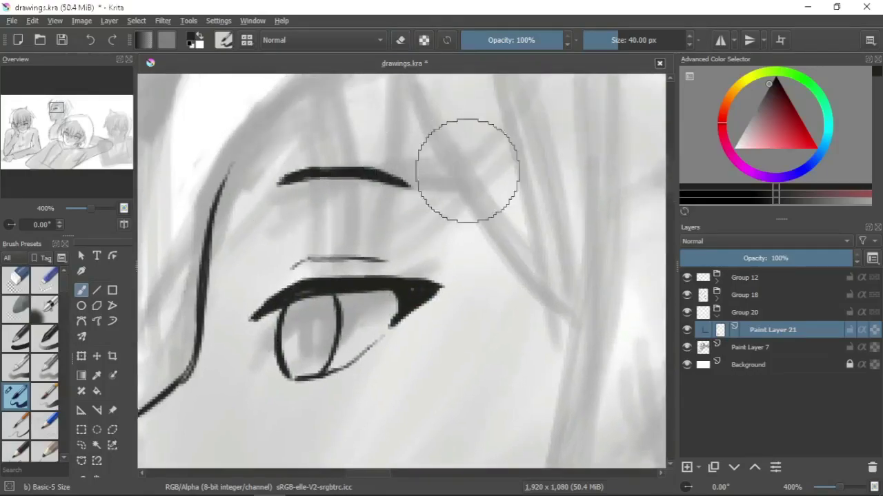
key(e)
drag(407, 181, 455, 201)
scroll(503, 151, down, 2)
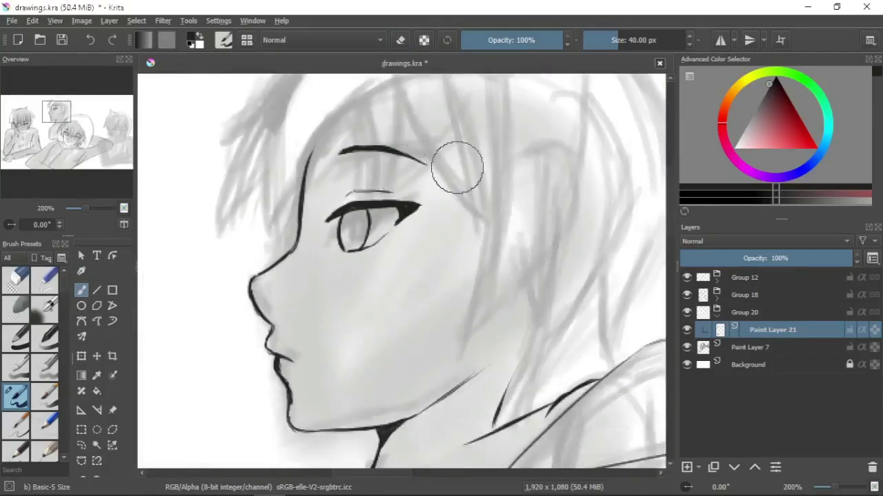
Step: Add a new paint layer above the face lines and ink the profile figure's foremost pointed fringe locks
key(e)
key(Insert)
key(e)
scroll(437, 187, up, 2)
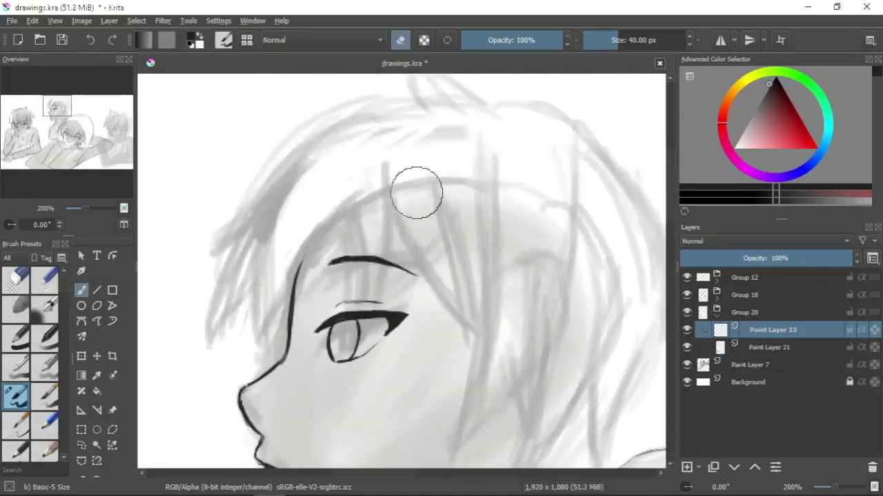
mouse_move(355, 122)
mouse_down()
mouse_move(402, 140)
mouse_move(255, 384)
mouse_move(324, 284)
mouse_up()
drag(327, 253, 305, 364)
drag(358, 290, 320, 399)
key(e)
drag(338, 248, 290, 359)
key(e)
drag(309, 294, 299, 329)
Step: Ink the fringe strands sweeping from above the eyebrow down to the bridge of the profile figure's nose
scroll(298, 330, down, 2)
mouse_move(336, 219)
mouse_down()
mouse_move(357, 315)
mouse_move(336, 218)
mouse_up()
key(e)
key(e)
drag(374, 197, 324, 304)
drag(342, 245, 289, 359)
mouse_move(314, 303)
mouse_down()
mouse_move(302, 340)
mouse_move(332, 250)
mouse_up()
key(e)
key(e)
Step: Draw the fringe strands crossing the profile figure's eye and a long strand curving past the temple to the cheek
drag(375, 196, 462, 366)
key(e)
key(e)
drag(407, 314, 376, 260)
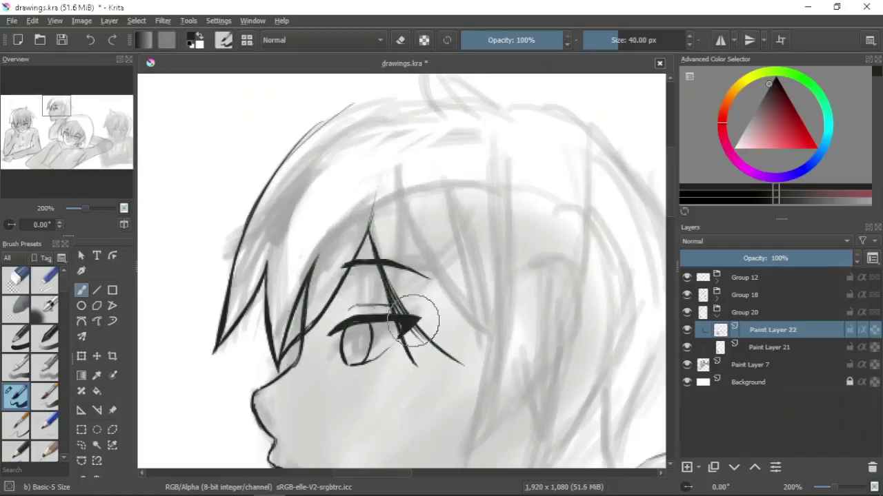
drag(461, 259, 419, 191)
drag(396, 118, 429, 250)
drag(423, 213, 436, 323)
drag(378, 262, 436, 321)
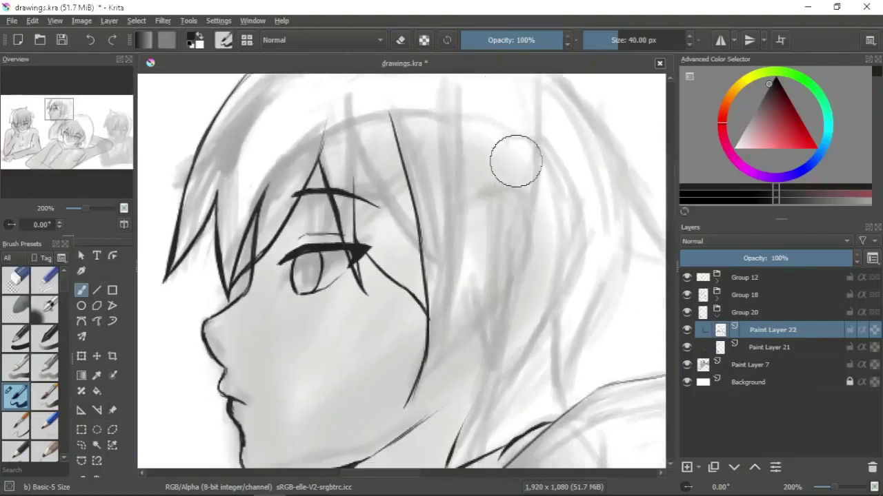
Step: Ink the long rear edge of the profile figure's side lock, ending in a point near the jaw
mouse_move(522, 93)
mouse_down()
mouse_move(502, 262)
mouse_move(422, 337)
mouse_up()
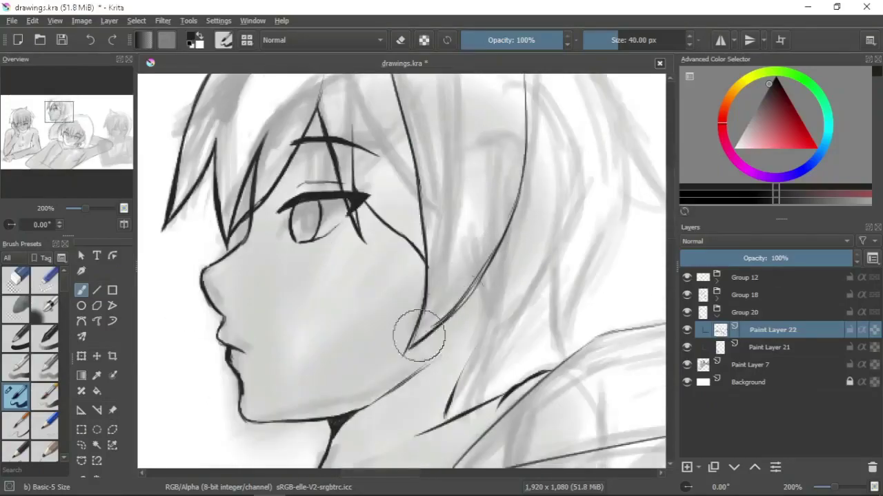
scroll(460, 300, down, 1)
key(e)
mouse_move(419, 198)
mouse_down()
mouse_move(402, 291)
mouse_move(446, 224)
mouse_move(403, 293)
mouse_move(460, 241)
mouse_up()
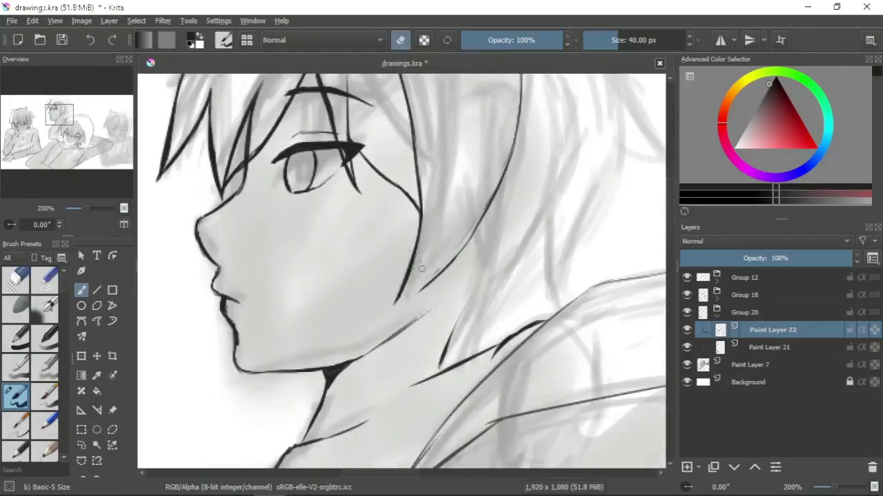
scroll(453, 229, down, 1)
key(e)
Step: Ink a pointed hair lock behind the jaw, hanging over the profile figure's neck, and clean its edges
scroll(444, 245, up, 1)
key(e)
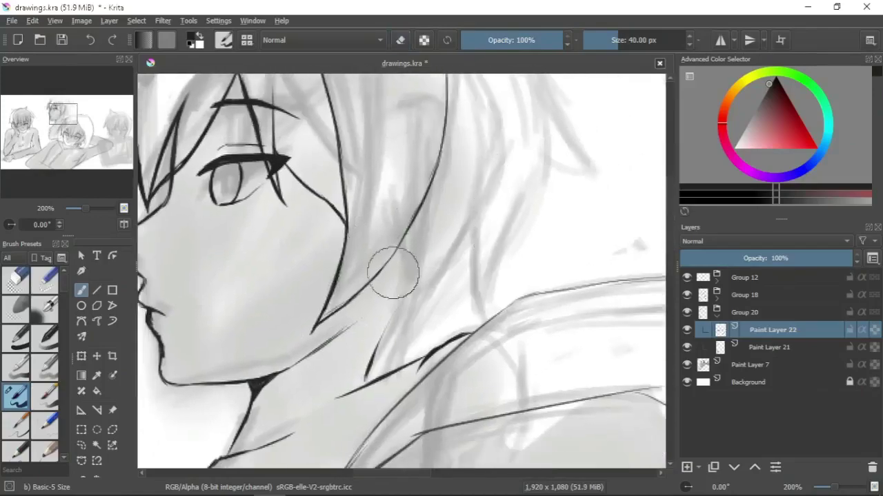
drag(398, 248, 376, 359)
key(e)
drag(388, 325, 382, 354)
key(e)
drag(398, 249, 386, 322)
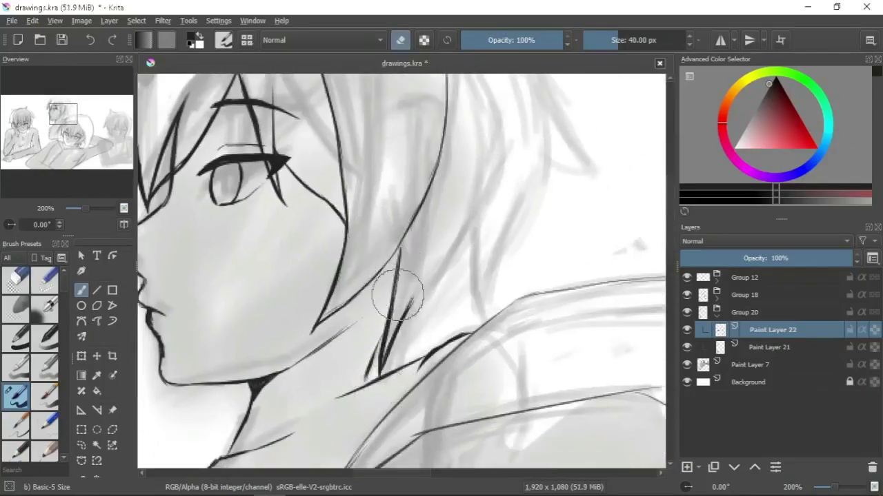
key(e)
key(e)
scroll(535, 191, up, 1)
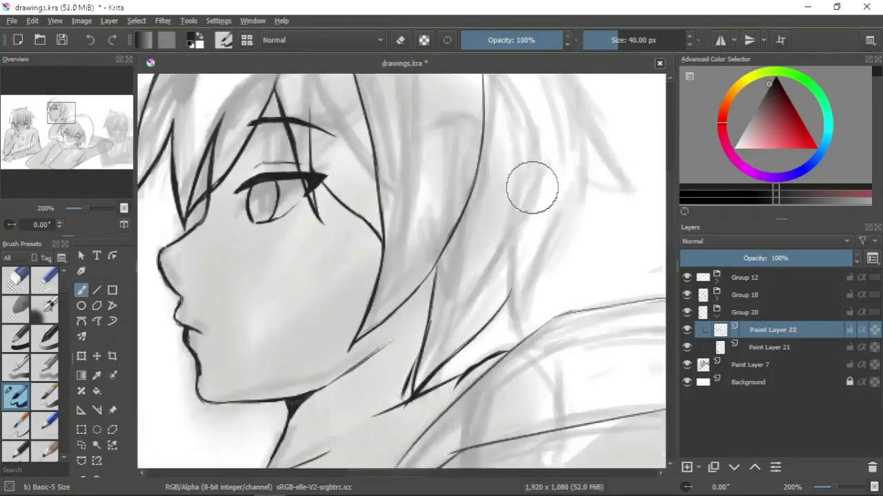
Step: Draw the back strand of the profile figure's hair, curving down toward the nape
mouse_move(508, 143)
mouse_down()
mouse_move(487, 255)
mouse_move(439, 311)
mouse_up()
key(e)
mouse_move(543, 129)
mouse_down()
mouse_move(523, 219)
mouse_move(722, 294)
mouse_up()
key(e)
Step: Extend the profile figure's hair outline from the forehead over the crown and smooth the curve
mouse_move(483, 160)
mouse_down()
mouse_move(377, 155)
mouse_move(292, 229)
mouse_up()
key(e)
key(e)
drag(345, 187, 394, 163)
key(e)
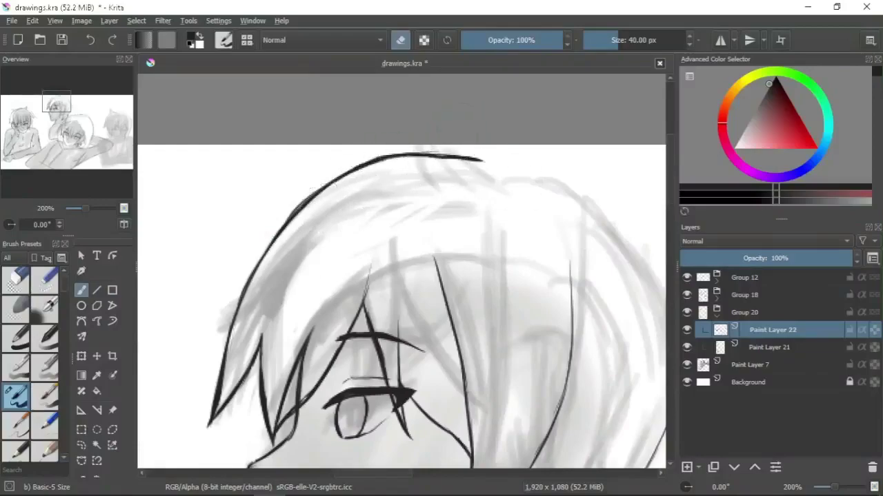
mouse_move(490, 168)
mouse_down()
mouse_move(434, 150)
mouse_move(388, 158)
mouse_up()
key(e)
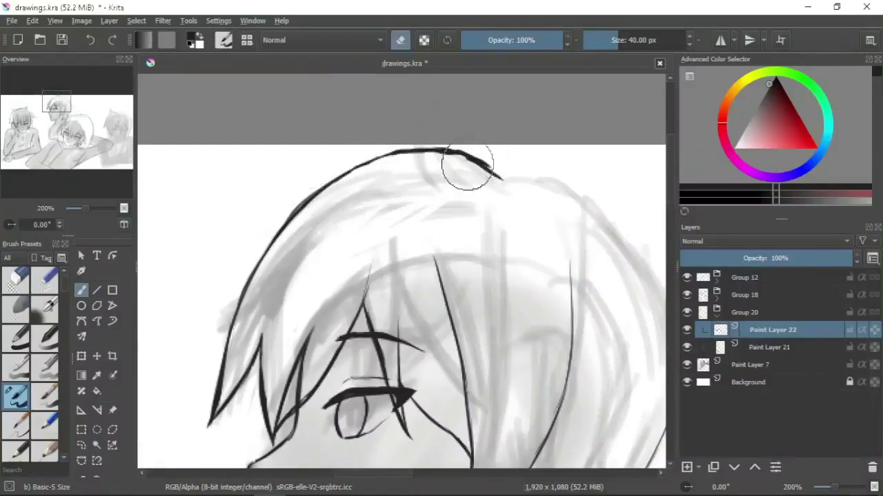
Step: Add overlapping inner hair strands sweeping from the upper back of the profile figure's head toward the nape
scroll(367, 177, up, 1)
key(e)
drag(443, 207, 552, 254)
key(e)
scroll(361, 127, down, 3)
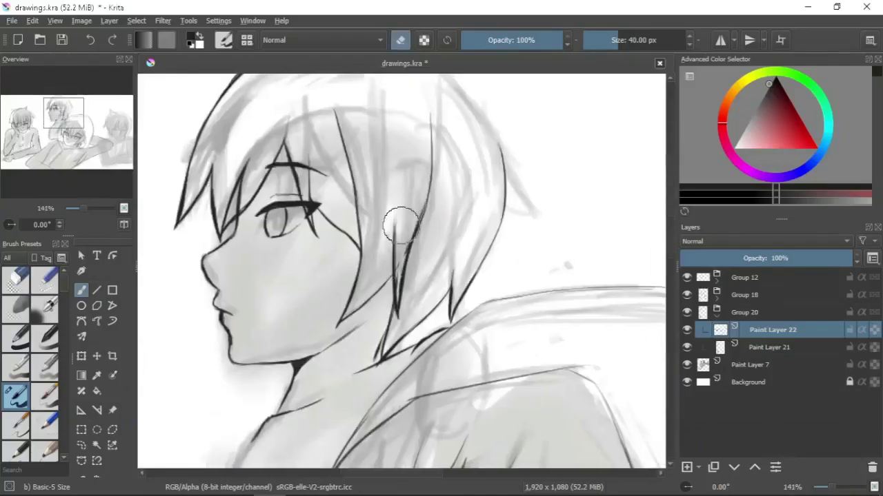
scroll(422, 199, up, 3)
key(e)
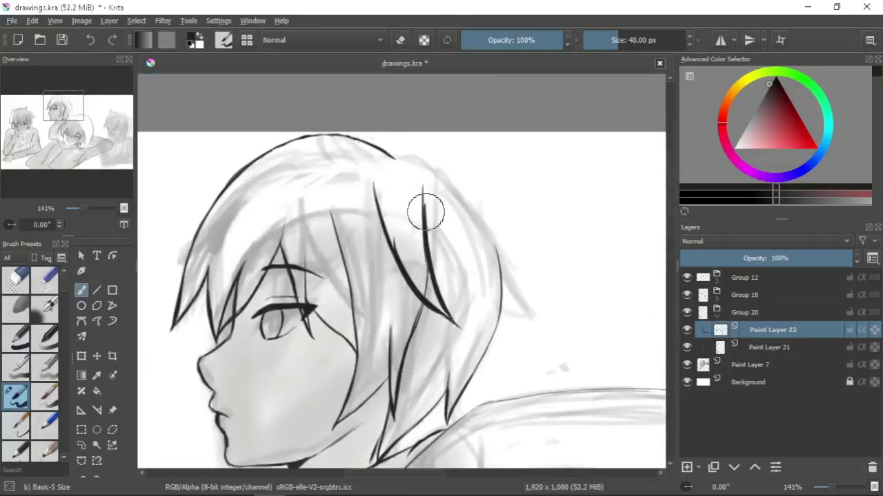
drag(430, 217, 451, 332)
key(e)
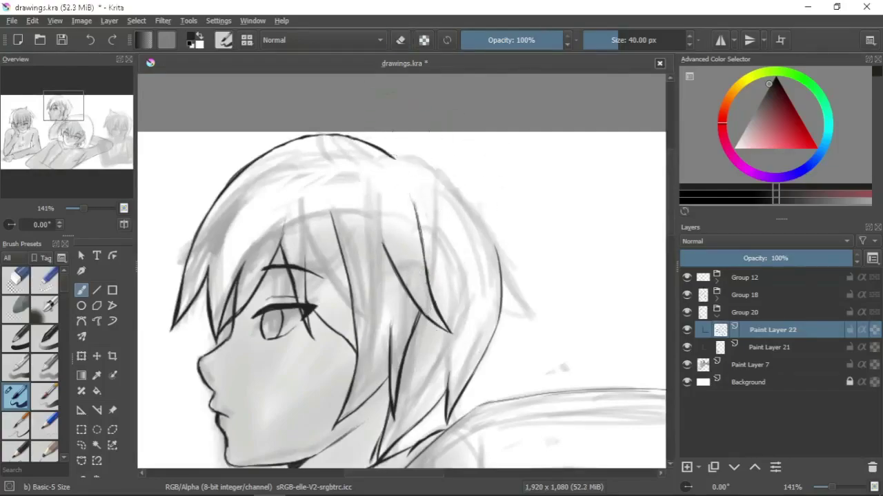
Step: Mirror the view and ink the back outline of the profile figure's hair, ending in a pointed lock
key(m)
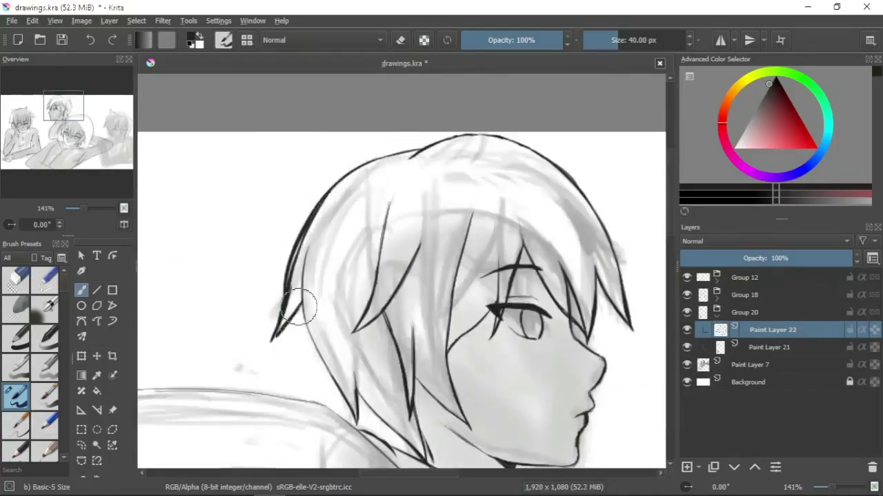
mouse_move(319, 199)
mouse_down()
mouse_move(290, 271)
mouse_move(279, 357)
mouse_up()
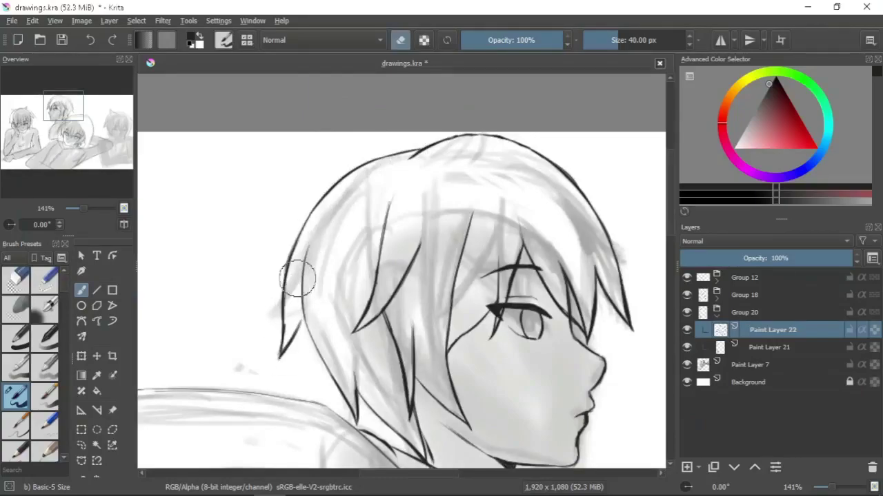
drag(452, 319, 376, 215)
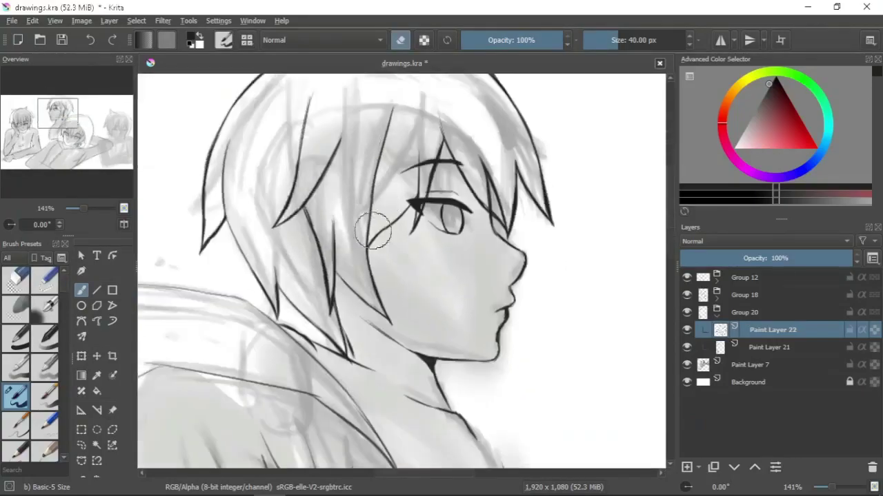
Step: Create a new layer group with a paint layer for the closed-eyed figure's line art
scroll(518, 178, down, 3)
mouse_move(513, 252)
mouse_down()
mouse_move(522, 195)
mouse_move(522, 212)
mouse_move(441, 200)
mouse_up()
key(ctrl+e)
key(ctrl+g)
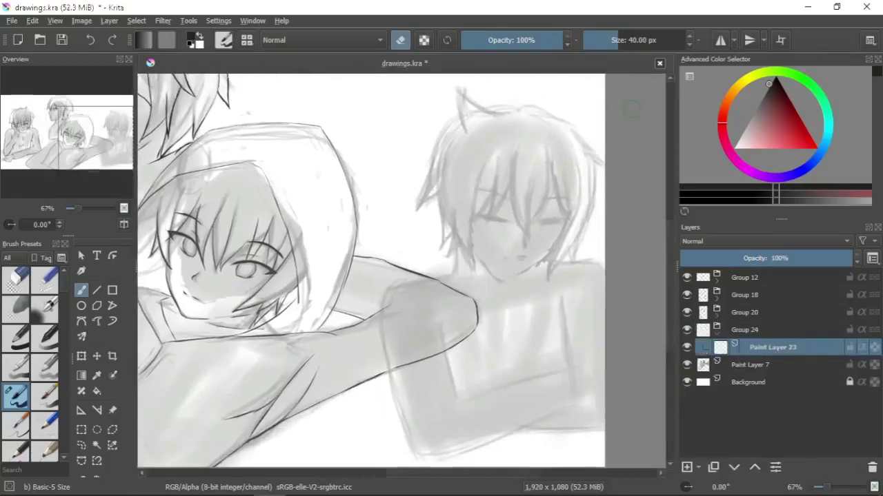
scroll(497, 220, up, 2)
drag(496, 220, 368, 310)
scroll(512, 126, up, 1)
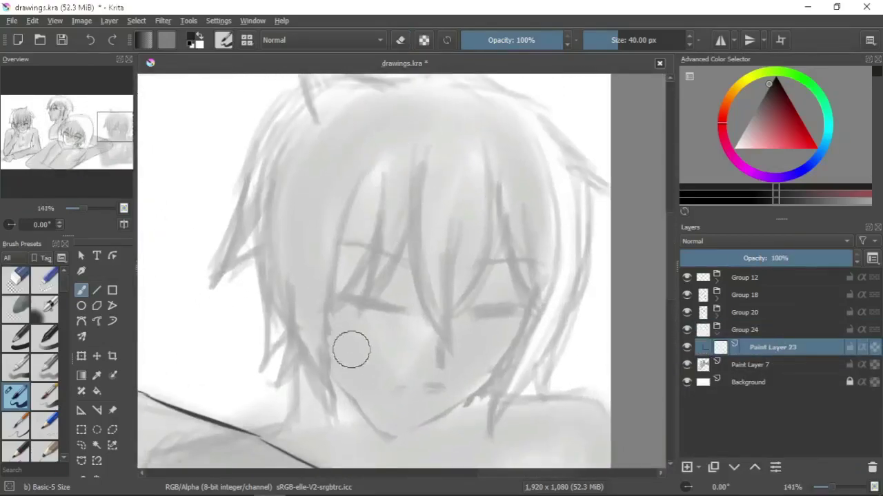
Step: Ink the cheek and chin on the shoulder-touching side of the closed-eyed figure's face, undoing stray strokes
drag(326, 372, 384, 442)
drag(499, 310, 530, 397)
drag(422, 424, 491, 380)
drag(441, 363, 476, 303)
key(ctrl+z)
key(ctrl+z)
drag(433, 157, 380, 135)
key(e)
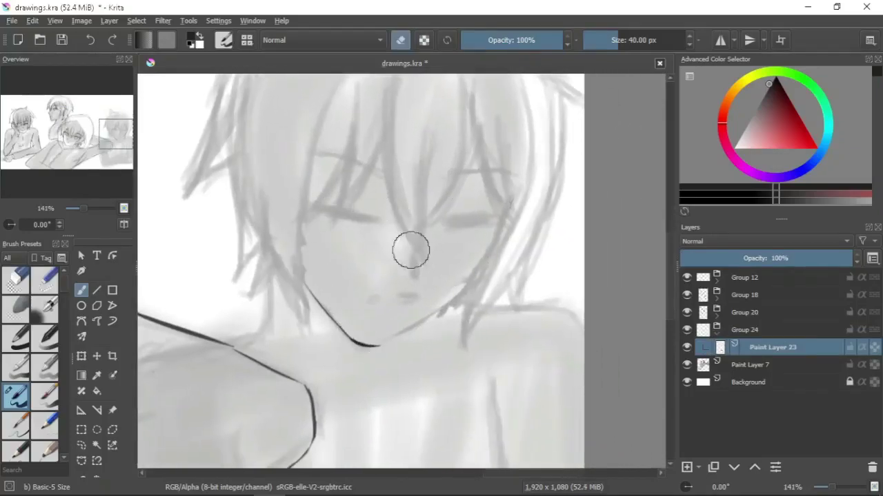
Step: Draw the opposite jawline of the closed-eyed figure from the temple to the chin, working in mirrored view
scroll(401, 245, up, 1)
mouse_move(599, 172)
mouse_down()
mouse_move(494, 331)
mouse_move(535, 305)
mouse_move(406, 378)
mouse_up()
key(e)
mouse_move(380, 335)
mouse_down()
mouse_move(396, 372)
mouse_move(469, 290)
mouse_move(455, 351)
mouse_move(384, 368)
mouse_up()
key(m)
mouse_move(227, 173)
mouse_down()
mouse_move(394, 370)
mouse_move(507, 263)
mouse_move(397, 398)
mouse_up()
key(e)
drag(190, 171, 309, 338)
scroll(275, 272, down, 3)
mouse_move(373, 312)
mouse_down()
mouse_move(275, 240)
mouse_move(433, 315)
mouse_up()
key(m)
key(ctrl+z)
key(e)
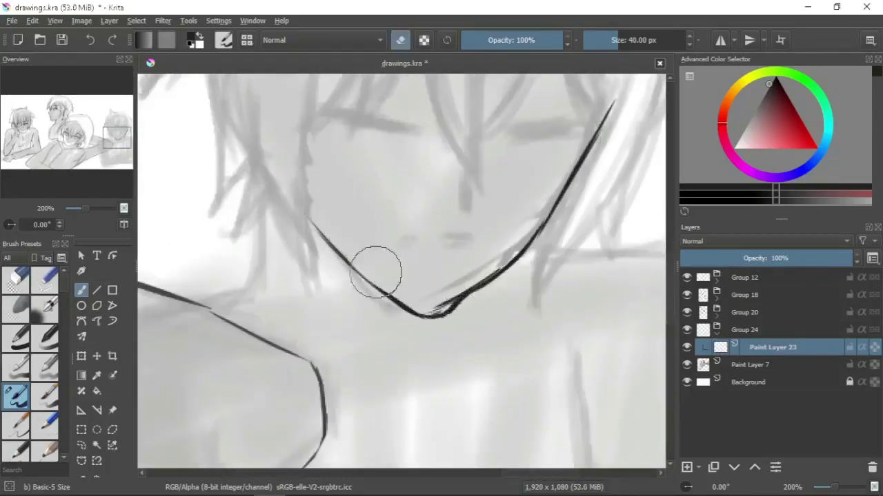
Step: Clean up and redraw the closed-eyed figure's jawline in mirrored view as one smooth curve to the chin
key(m)
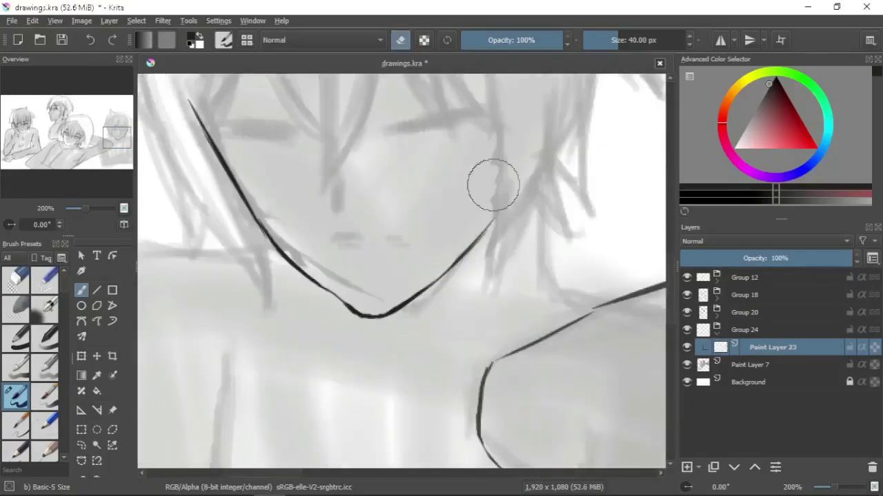
scroll(345, 173, up, 3)
drag(269, 269, 237, 217)
drag(290, 304, 338, 345)
key(e)
key(ctrl+z)
drag(216, 163, 376, 378)
key(e)
drag(306, 280, 368, 370)
key(e)
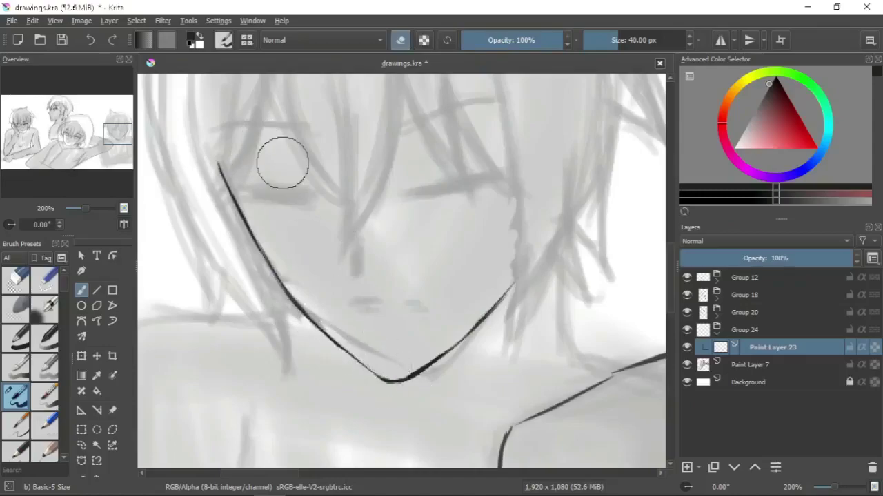
Step: Ink both closed eyelids of the closed-eyed figure on a new paint layer above the jawline layer
key(m)
key(ctrl+j)
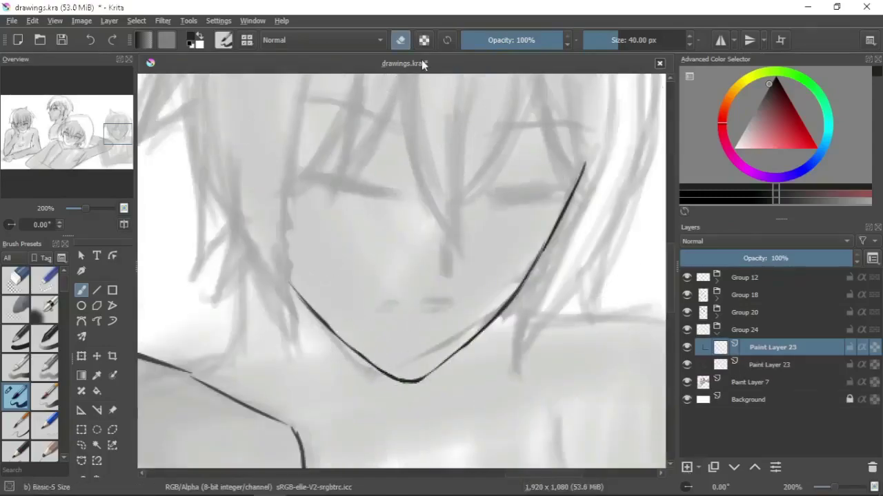
scroll(309, 233, up, 2)
key(e)
mouse_move(290, 237)
mouse_down()
mouse_move(390, 254)
mouse_move(379, 245)
mouse_up()
mouse_move(458, 259)
mouse_down()
mouse_move(516, 263)
mouse_move(545, 253)
mouse_up()
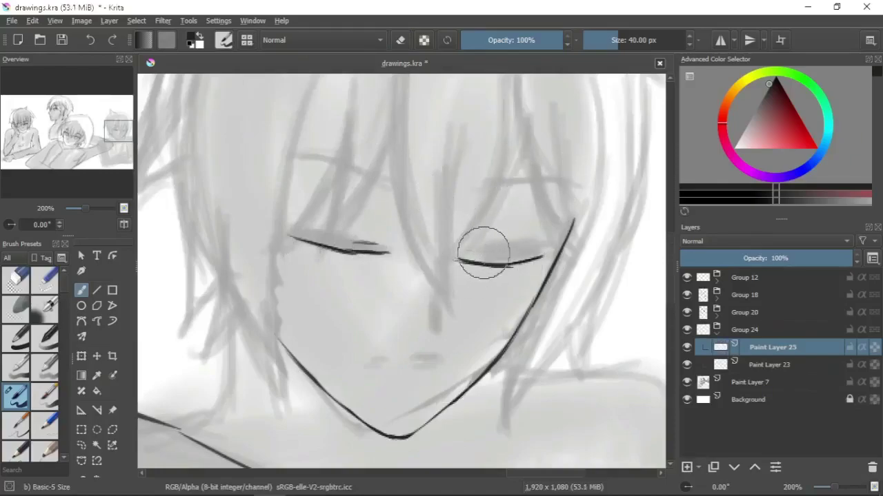
key(e)
drag(279, 230, 332, 252)
key(e)
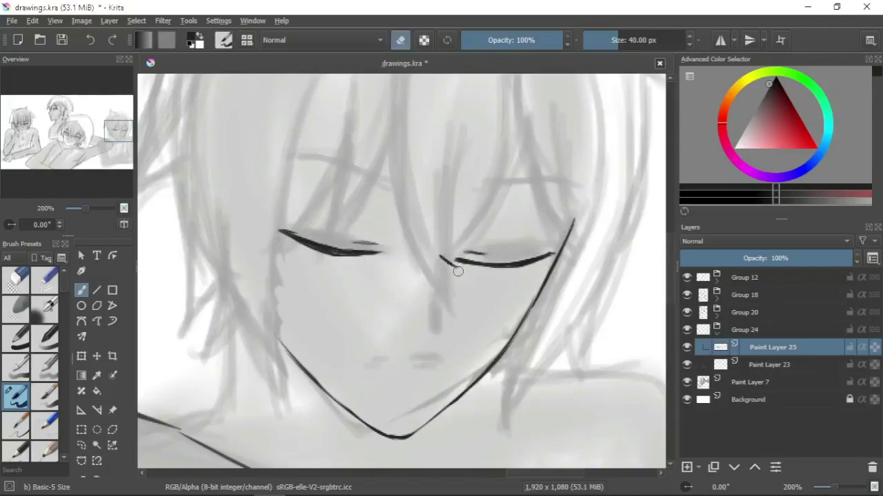
Step: Ink the closed-eyed figure's nose and nostril and a short horizontal mouth line, leaving a small gap in the mouth
key(e)
mouse_move(442, 285)
mouse_down()
mouse_move(440, 332)
mouse_move(424, 329)
mouse_up()
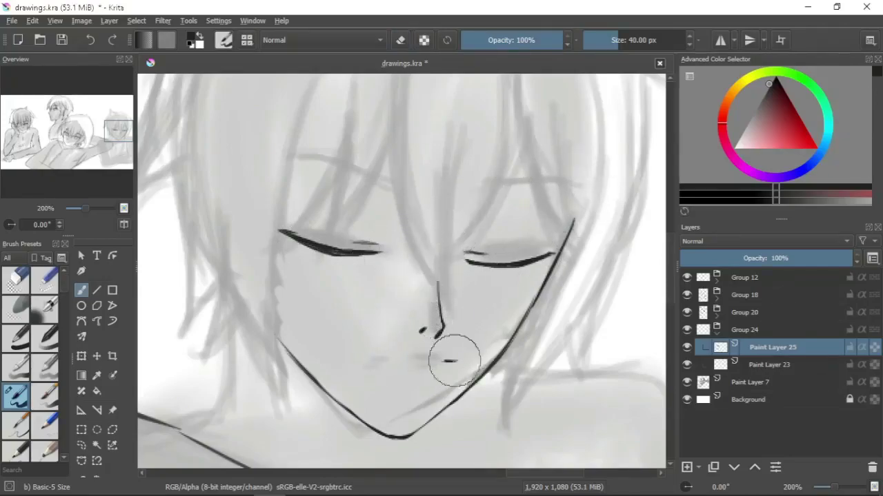
key(m)
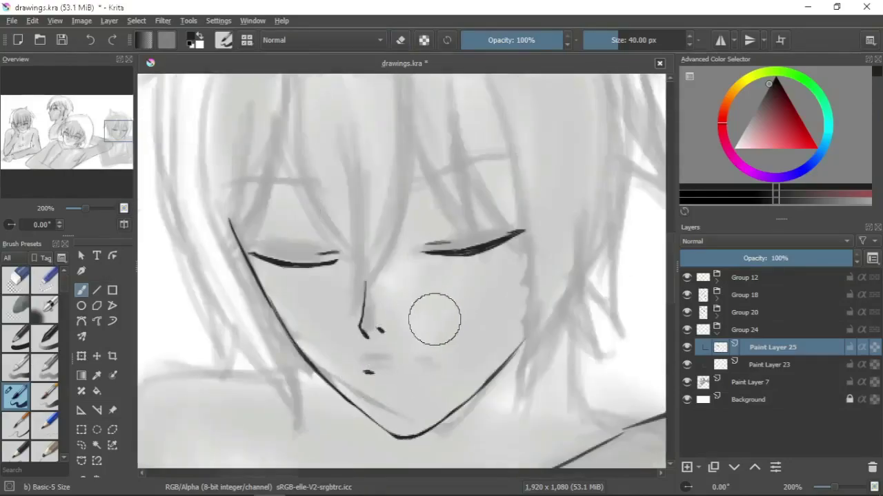
key(e)
key(e)
drag(410, 368, 365, 370)
key(e)
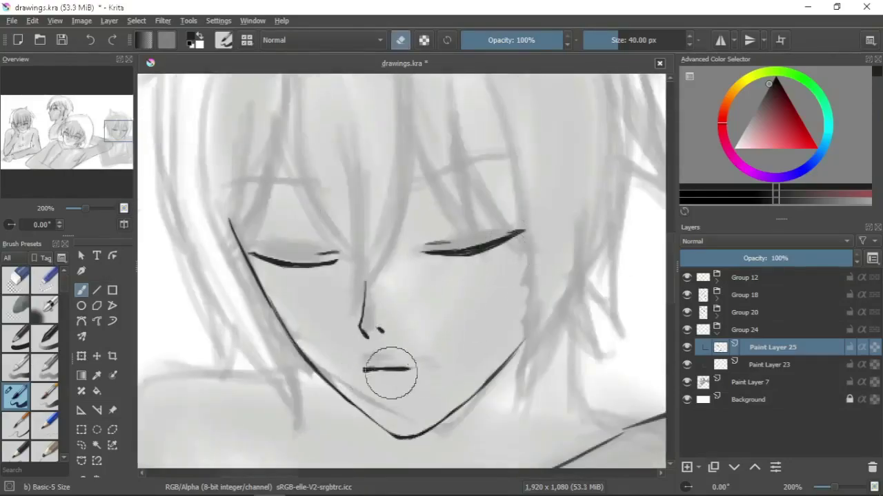
Step: Ink the eyelid creases and eyebrows, and trim the upper end of the jawline on its own layer
key(e)
drag(424, 212, 437, 207)
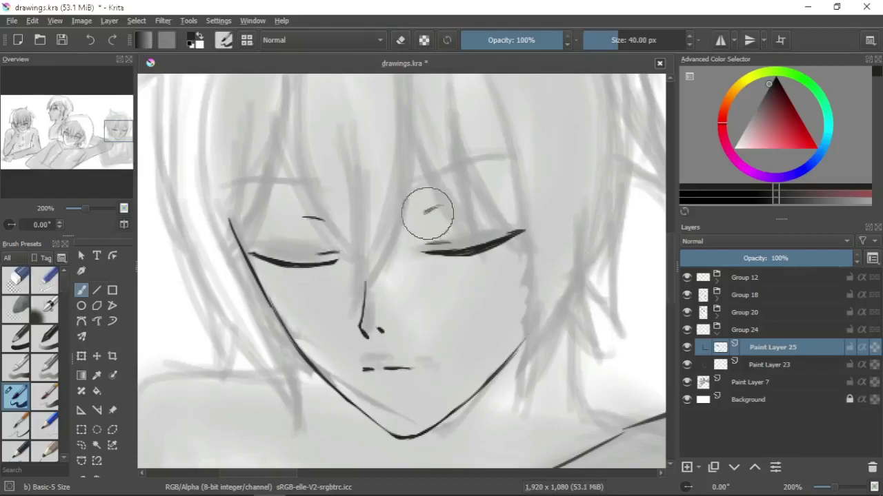
drag(231, 185, 314, 179)
mouse_move(411, 172)
mouse_down()
mouse_move(449, 160)
mouse_move(522, 158)
mouse_up()
key(e)
key(e)
key(Page_Down)
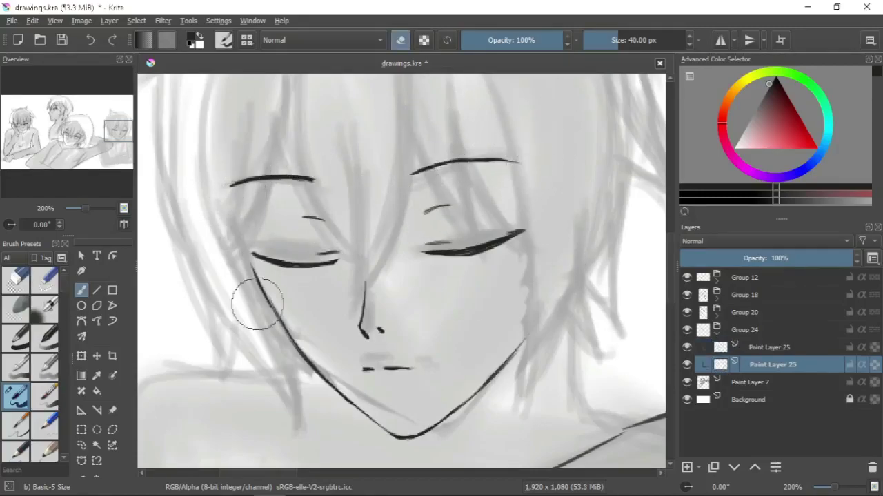
Step: Add a new paint layer and ink the central bangs as a pointed lock ending over the nose bridge
key(Insert)
drag(550, 239, 489, 102)
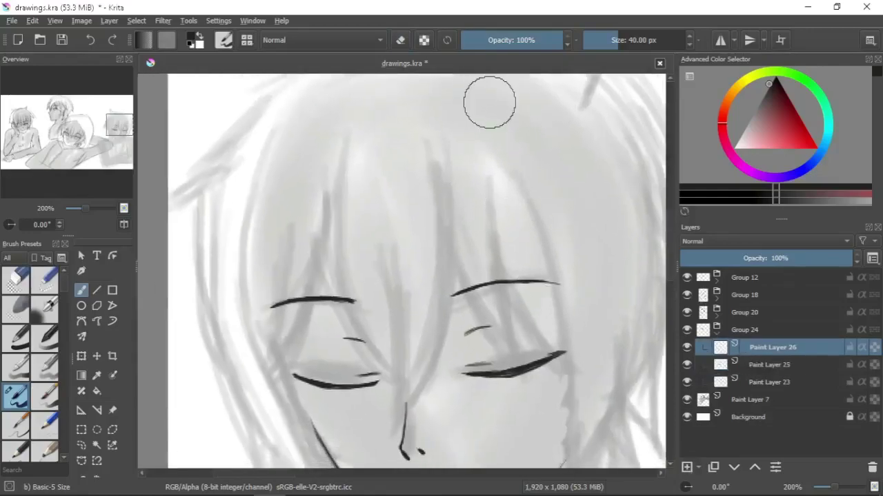
drag(315, 249, 389, 373)
drag(393, 283, 397, 400)
drag(448, 167, 441, 340)
scroll(441, 233, down, 2)
drag(423, 304, 392, 364)
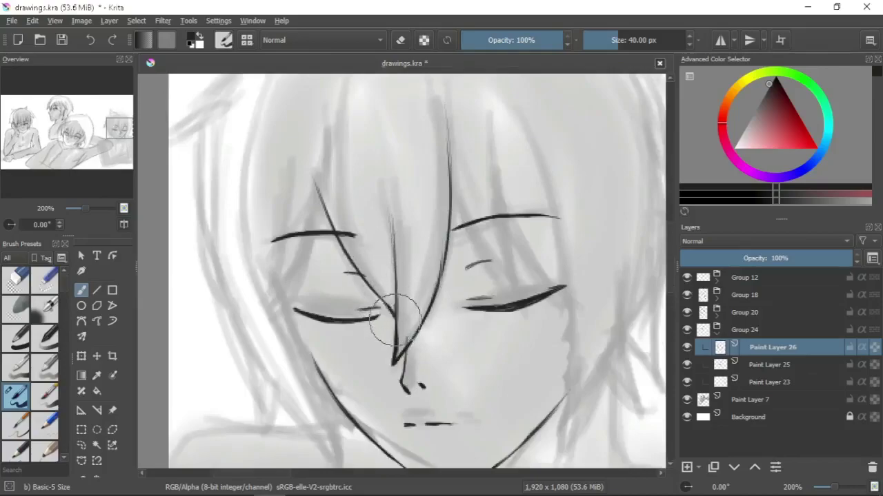
Step: Ink the thin bang strands falling across both closed eyes
drag(320, 132, 301, 307)
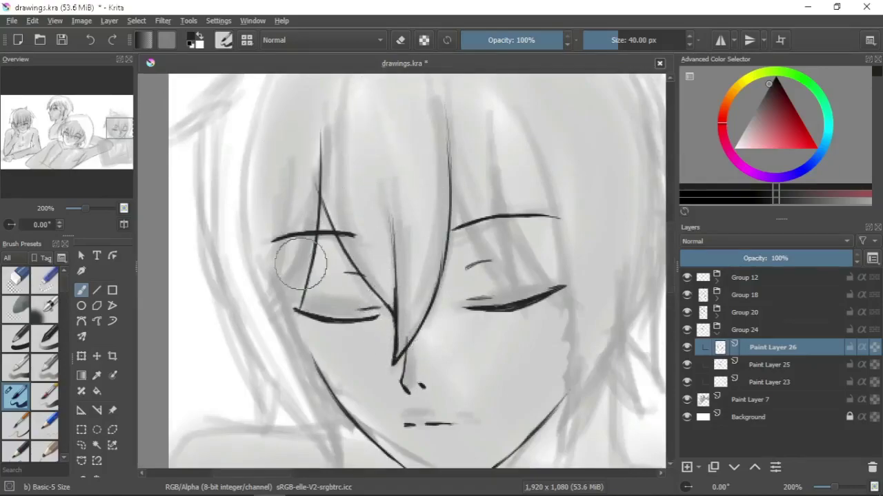
drag(452, 203, 539, 314)
drag(496, 113, 556, 339)
drag(567, 242, 513, 255)
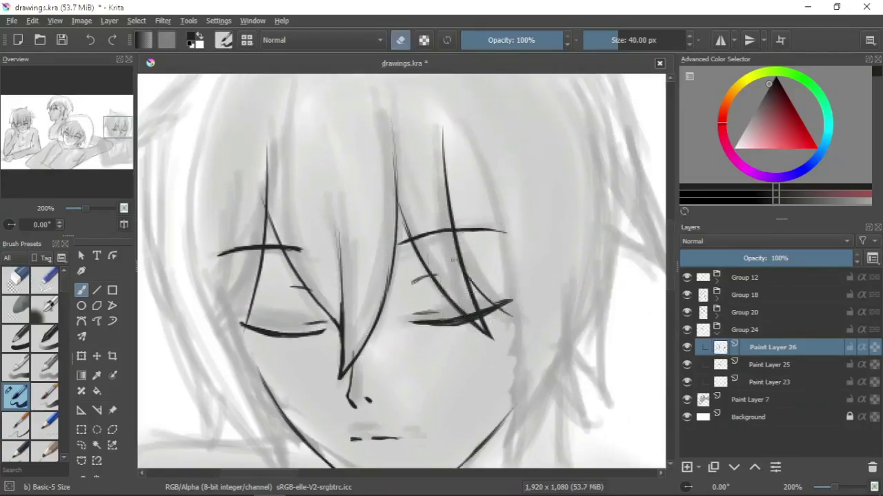
Step: Ink the long side lock beside the closed-eyed figure's cheek, undoing stray strokes
drag(334, 240, 420, 230)
mouse_move(317, 122)
mouse_down()
mouse_move(381, 388)
mouse_move(350, 317)
mouse_move(408, 341)
mouse_up()
drag(301, 96, 317, 273)
drag(307, 236, 307, 185)
drag(394, 321, 461, 385)
key(ctrl+z)
key(ctrl+z)
mouse_move(643, 78)
mouse_down()
mouse_move(532, 148)
mouse_move(542, 227)
mouse_move(548, 169)
mouse_move(527, 87)
mouse_move(531, 207)
mouse_move(525, 187)
mouse_move(516, 240)
mouse_move(483, 331)
mouse_move(518, 228)
mouse_up()
Step: Clean up the side lock and ink the pointed hair tips beside and below it in mirrored view
key(e)
key(e)
key(e)
scroll(510, 242, up, 3)
key(e)
scroll(414, 166, left, 5)
scroll(300, 159, down, 2)
drag(300, 159, 331, 362)
drag(346, 316, 349, 338)
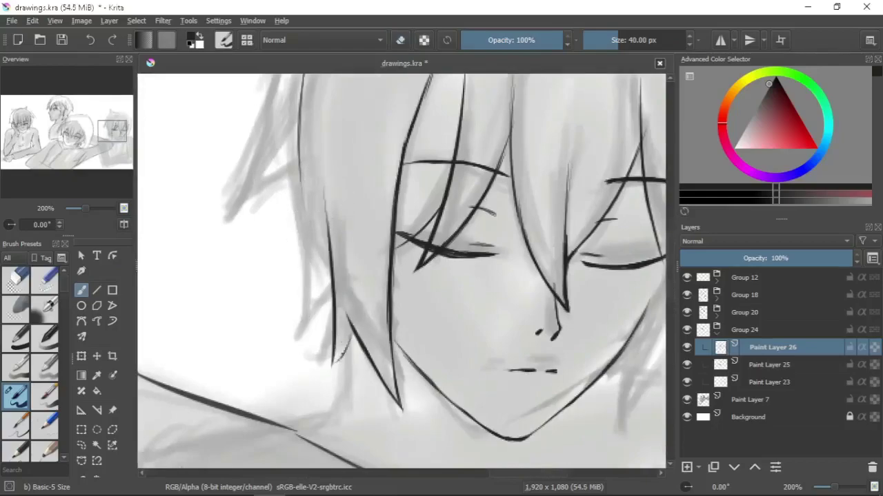
Step: Ink the outer contour of the hair on the shoulder-touching side and clean up its pointed tip
drag(299, 176, 298, 317)
scroll(297, 276, up, 3)
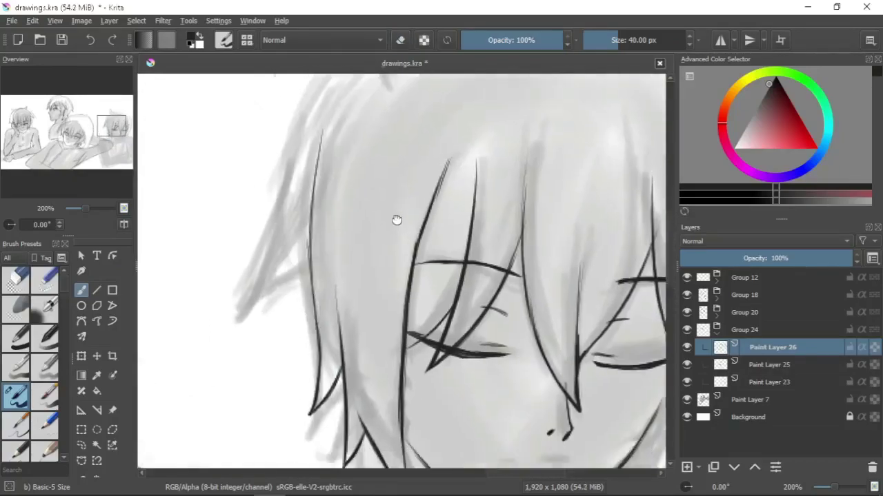
key(e)
mouse_move(295, 217)
mouse_down()
mouse_move(306, 236)
mouse_move(305, 364)
mouse_up()
Step: Ink the inner edge of the side lock on the opposite side of the face, undoing a stray stroke
scroll(388, 223, down, 7)
scroll(388, 222, right, 3)
key(e)
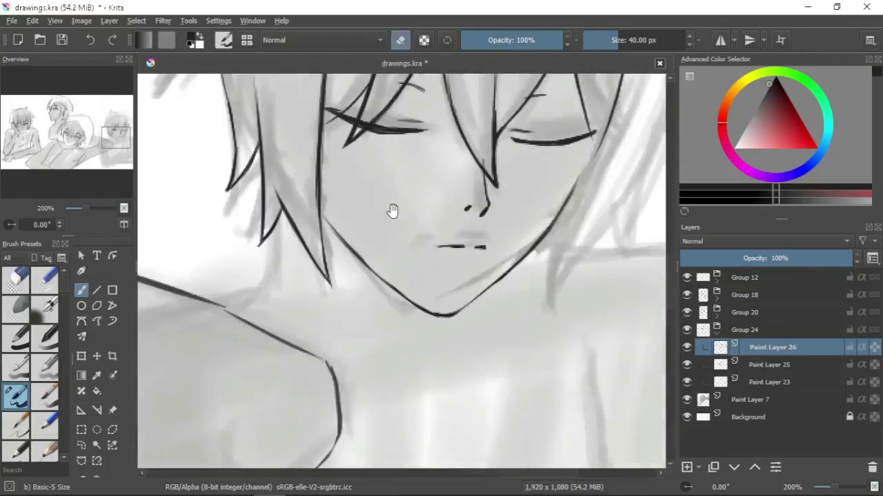
scroll(372, 221, right, 3)
mouse_move(454, 163)
mouse_down()
mouse_move(383, 283)
mouse_move(402, 237)
mouse_move(383, 286)
mouse_move(420, 211)
mouse_up()
key(ctrl+z)
key(e)
key(e)
scroll(420, 211, up, 2)
scroll(420, 211, left, 1)
key(e)
key(e)
Step: Close the opposite side lock to a sharp tip beside the jaw and erase its doubled lines
mouse_move(400, 353)
mouse_down()
mouse_move(494, 249)
mouse_move(501, 264)
mouse_up()
scroll(522, 220, up, 2)
key(e)
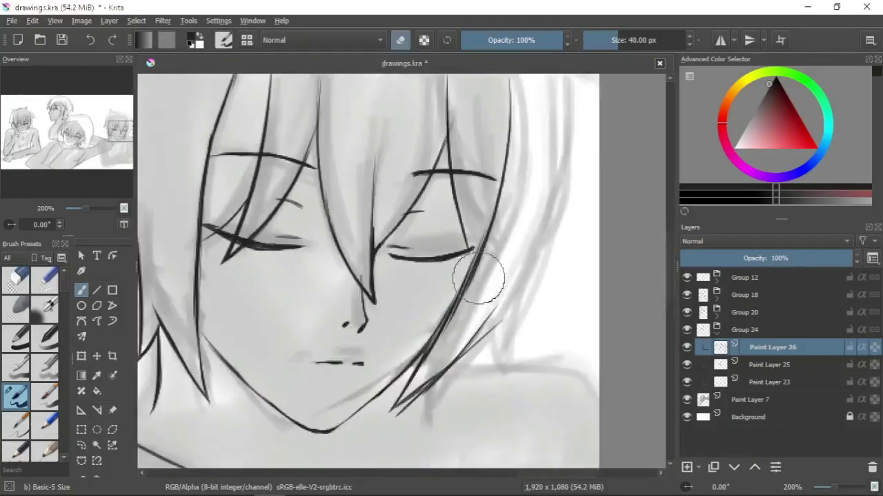
key(e)
scroll(394, 361, down, 1)
scroll(394, 361, right, 1)
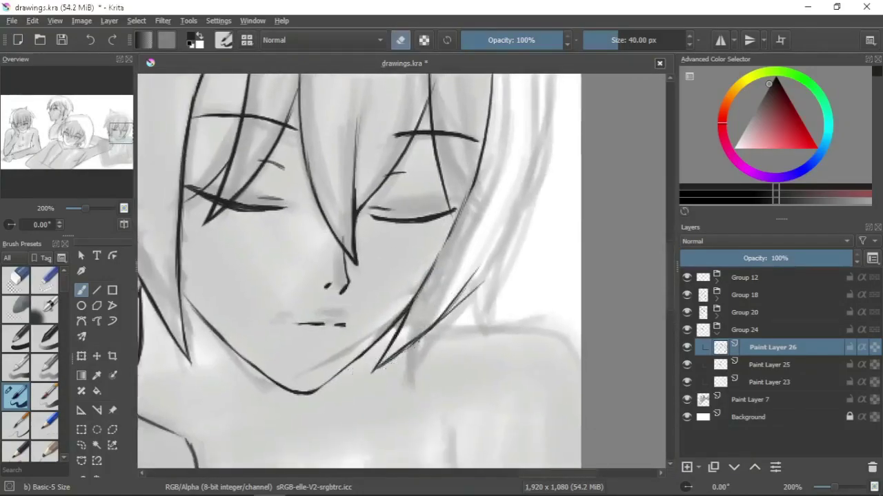
Step: Ink the outer hair contour near the canvas edge down to a small pointed tip above the shoulder
scroll(449, 292, up, 2)
scroll(449, 292, right, 2)
mouse_move(466, 111)
mouse_down()
mouse_move(430, 339)
mouse_move(398, 414)
mouse_up()
scroll(398, 414, down, 2)
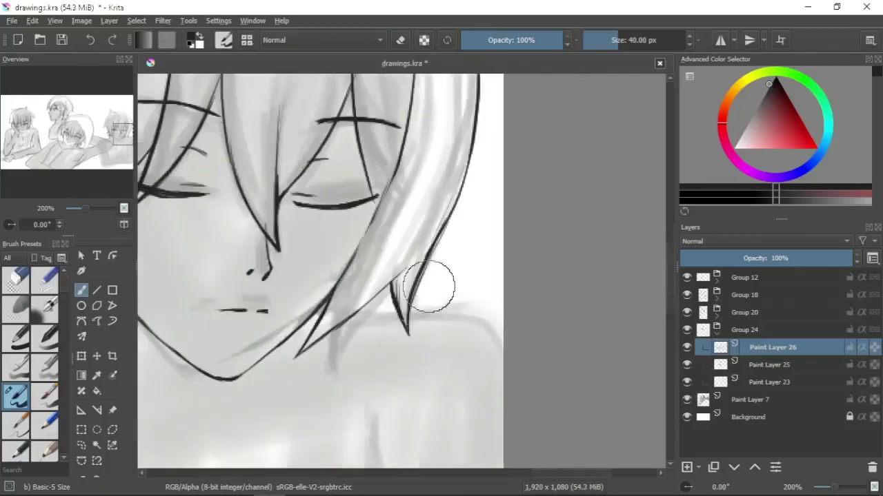
key(e)
key(e)
key(e)
key(e)
Step: Ink the flared outer lock on the shoulder-touching side of the head and refine its pointed end
scroll(455, 179, up, 2)
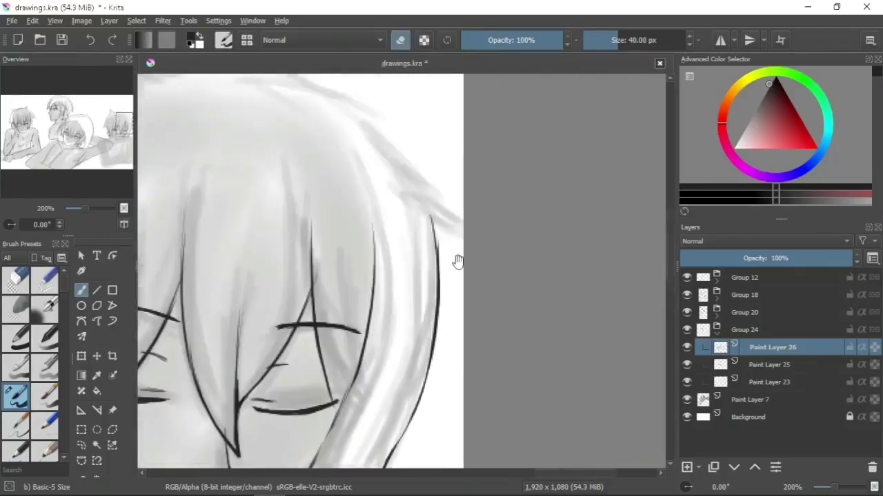
scroll(483, 173, left, 3)
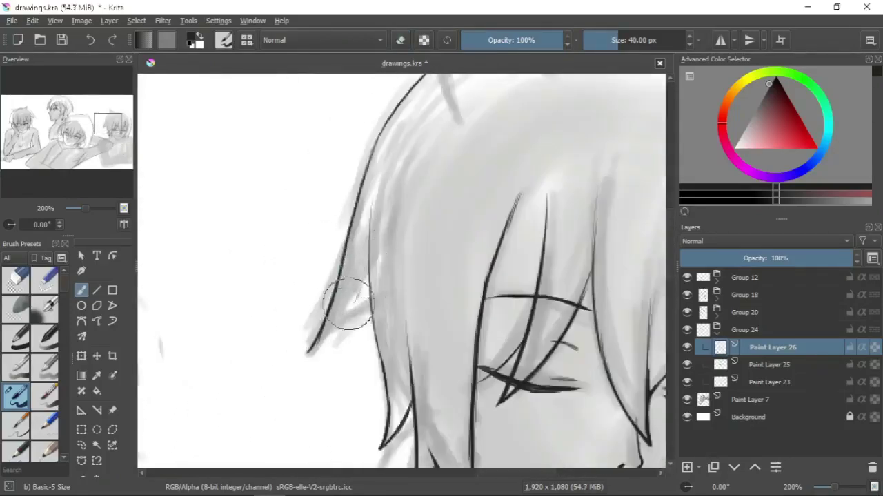
drag(369, 288, 304, 348)
key(e)
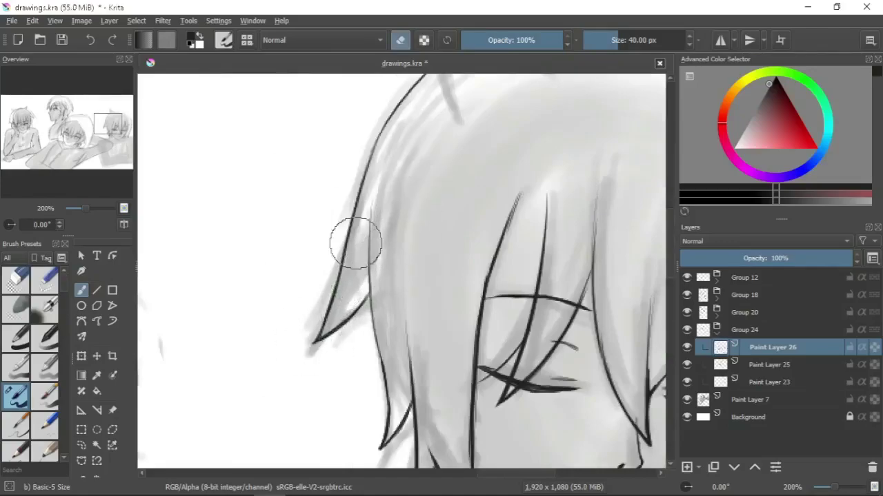
mouse_move(356, 243)
mouse_down()
mouse_move(449, 181)
mouse_move(542, 195)
mouse_up()
key(e)
Step: Ink the rounded crown outline of the closed-eyed figure's hair, undoing one stroke and cleaning up the top
drag(385, 146, 290, 245)
scroll(289, 245, down, 5)
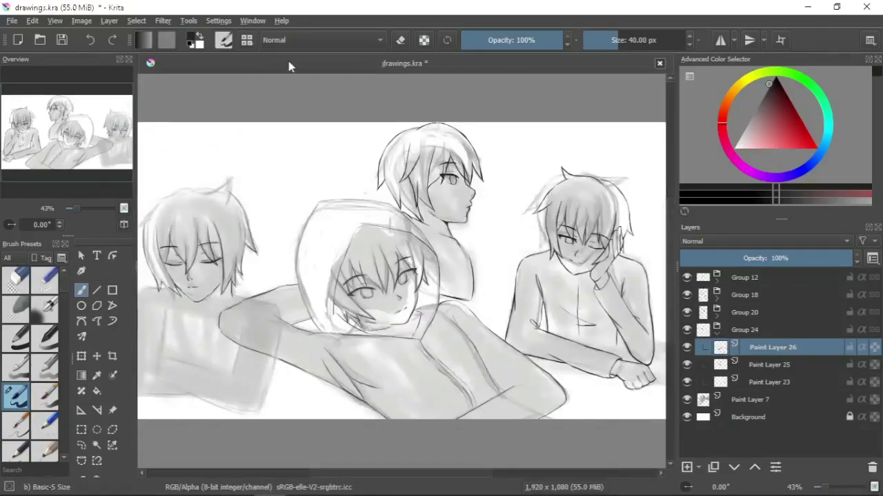
scroll(266, 183, up, 4)
key(ctrl+z)
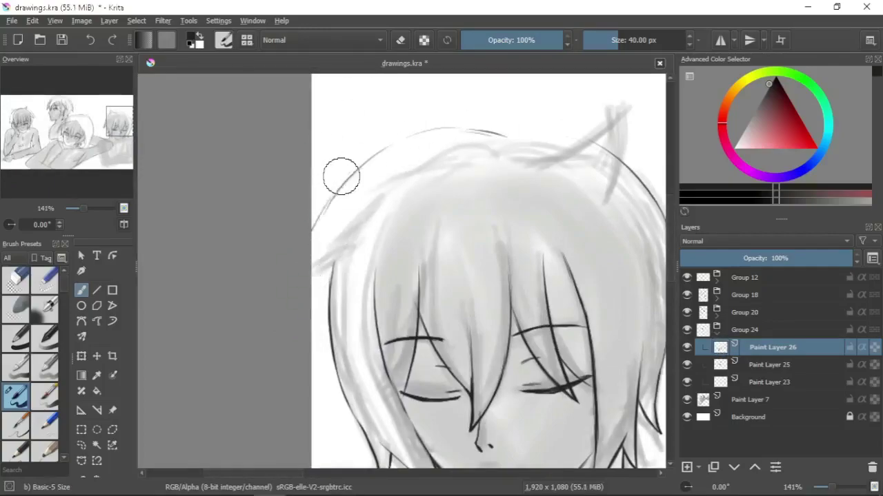
key(e)
drag(484, 134, 440, 164)
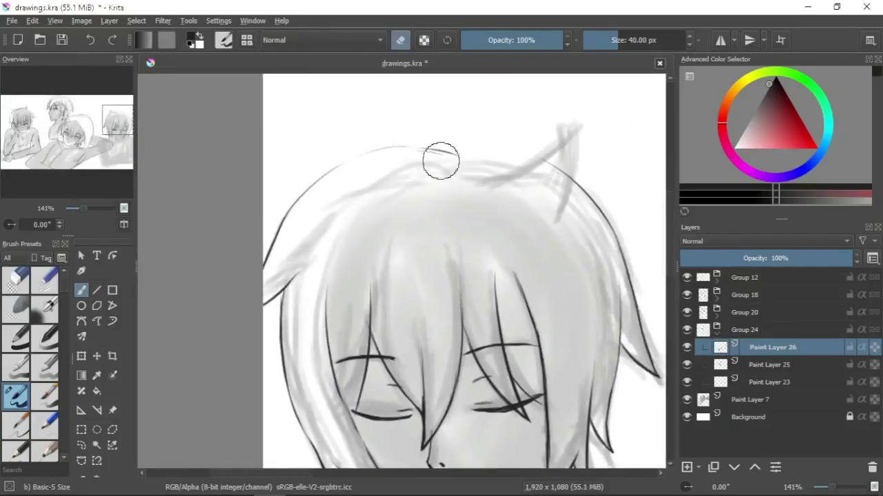
key(e)
key(e)
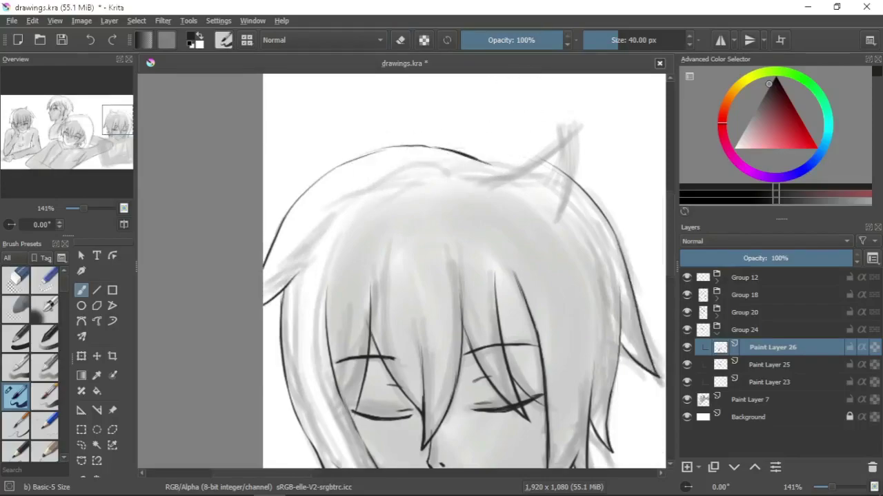
Step: Strengthen and thin the crown outline above the flared lock in mirrored view
key(m)
mouse_move(304, 143)
mouse_down()
mouse_move(374, 177)
mouse_move(296, 237)
mouse_move(284, 264)
mouse_up()
key(e)
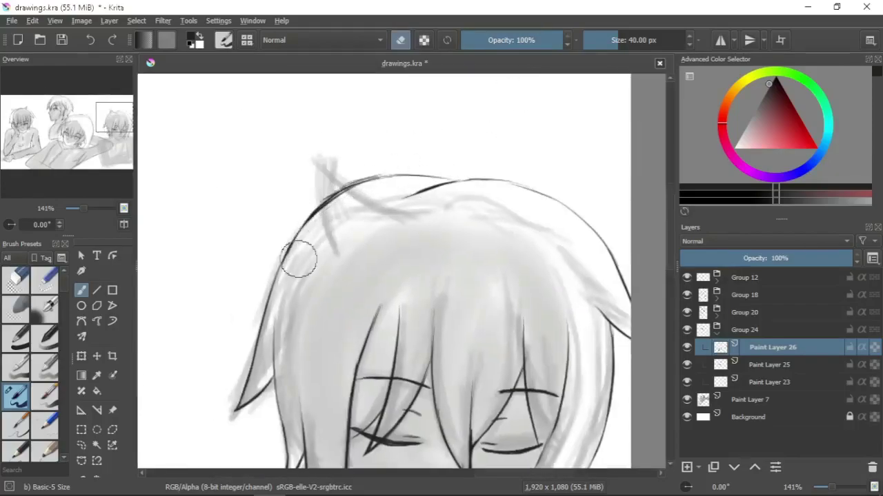
key(e)
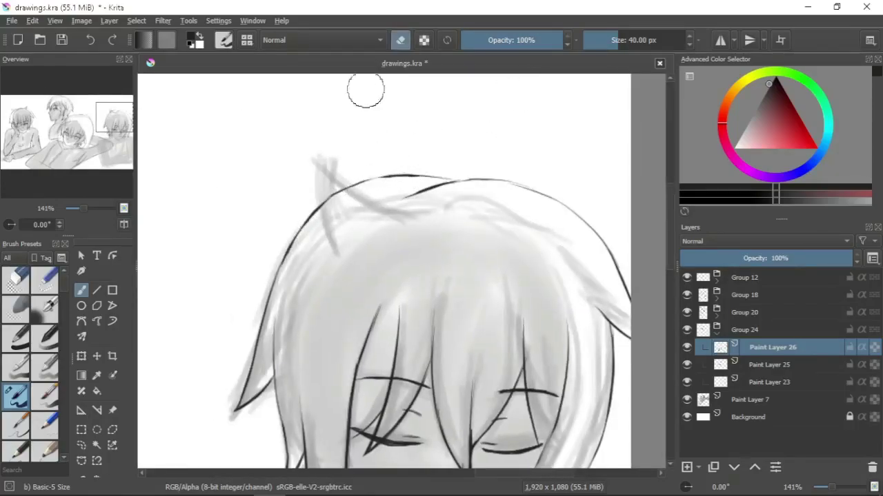
Step: Ink the pointed hair tuft sticking up from the closed-eyed figure's crown
drag(378, 79, 361, 112)
key(e)
drag(284, 167, 348, 201)
key(e)
key(e)
drag(283, 165, 312, 218)
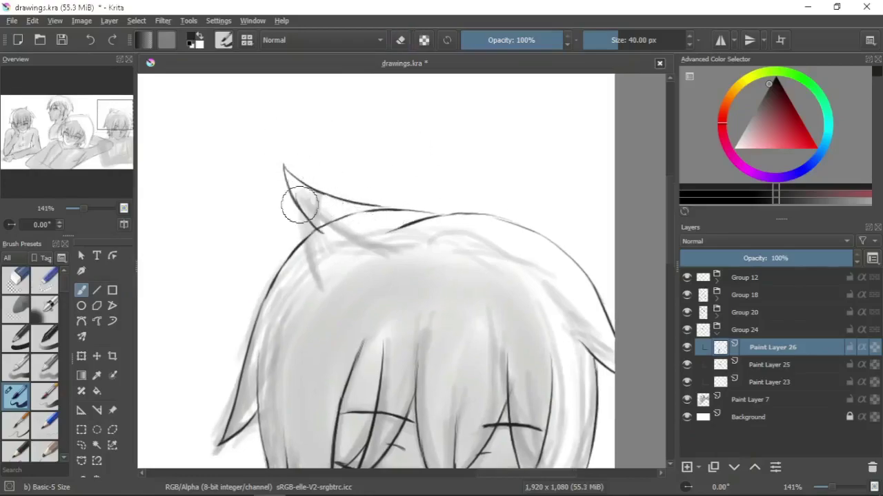
Step: Ink the closed-eyed figure's outer upper arm below the neighbouring figure's elbow and the shoulder line near the canvas edge
drag(439, 433, 405, 182)
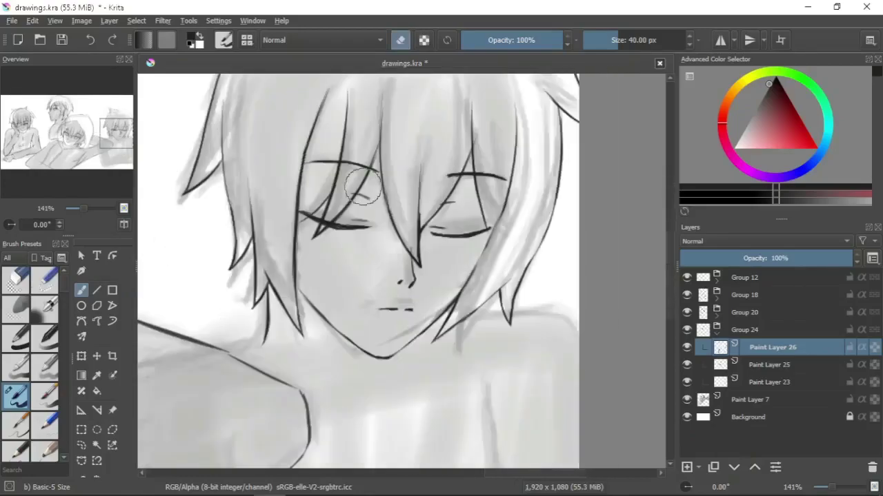
drag(334, 390, 461, 195)
drag(253, 318, 197, 197)
drag(194, 228, 259, 414)
mouse_move(320, 187)
mouse_down()
mouse_move(338, 323)
mouse_move(420, 320)
mouse_move(378, 165)
mouse_up()
key(m)
key(e)
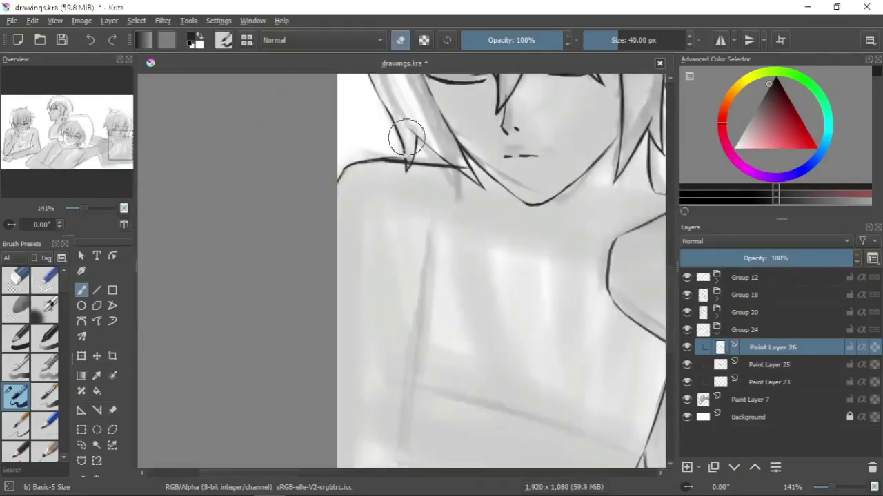
Step: Trim the shoulder line where hair overlaps it, and ink the inner arm lines and the front forearm's lower edge
mouse_move(457, 159)
mouse_down()
mouse_move(453, 260)
mouse_move(382, 187)
mouse_up()
key(e)
mouse_move(358, 324)
mouse_down()
mouse_move(343, 223)
mouse_move(355, 379)
mouse_up()
mouse_move(365, 272)
mouse_down()
mouse_move(516, 255)
mouse_move(270, 311)
mouse_move(174, 280)
mouse_up()
drag(477, 340, 491, 264)
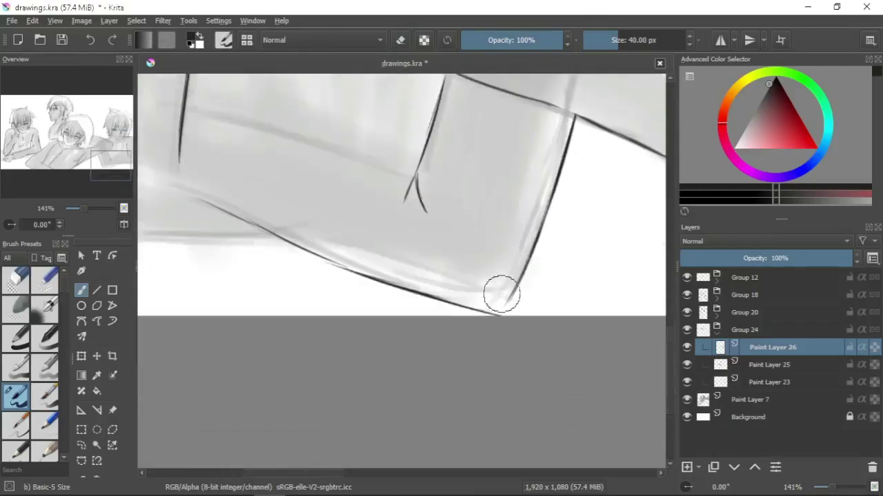
Step: Join the upper arm to the forearm with a rounded elbow and refine the forearm's lower edge
key(e)
key(e)
mouse_move(329, 258)
mouse_down()
mouse_move(375, 258)
mouse_move(407, 286)
mouse_up()
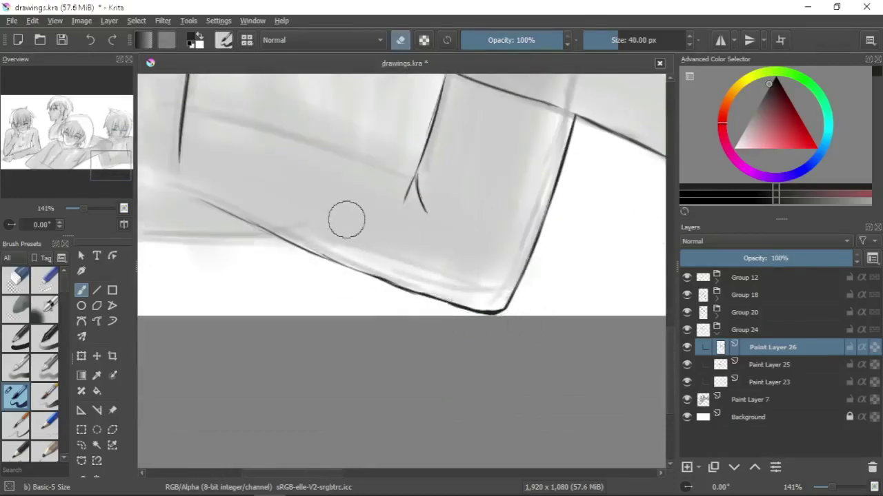
key(e)
mouse_move(334, 217)
mouse_down()
mouse_move(400, 258)
mouse_move(351, 227)
mouse_up()
key(e)
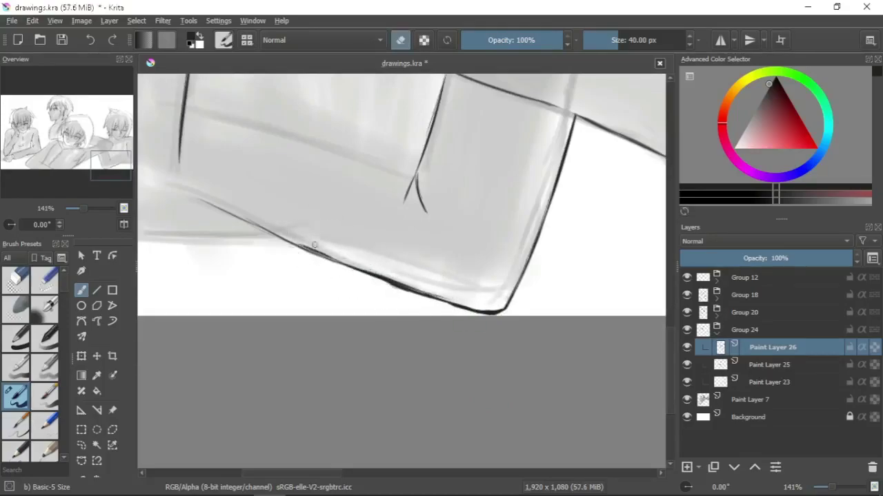
Step: Ink the upper edge of the front forearm across the torso between the two inner arm lines
drag(376, 163, 408, 265)
key(e)
mouse_move(207, 209)
mouse_down()
mouse_move(374, 266)
mouse_move(439, 278)
mouse_up()
key(e)
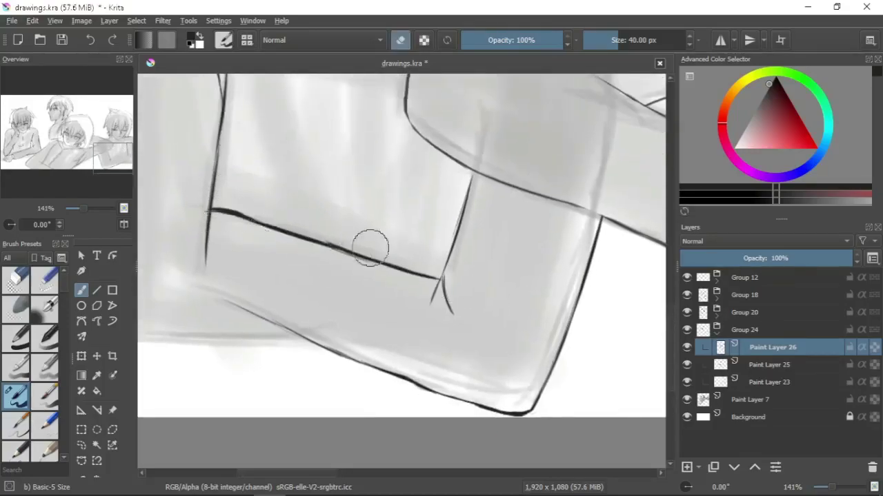
Step: Round the lower corner joining the closed-eyed figure's inner arm line to the front forearm, and ink the line passing beneath the forearm
drag(289, 211, 374, 193)
key(e)
drag(222, 298, 462, 350)
key(e)
key(e)
key(e)
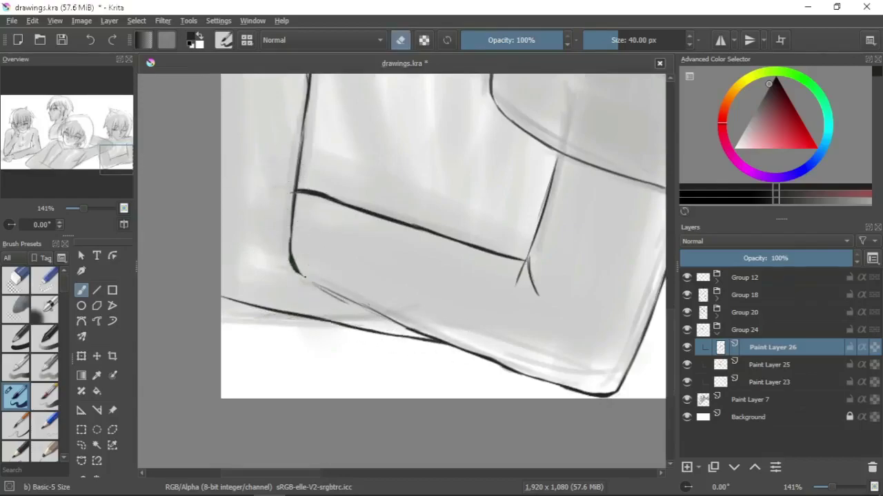
drag(294, 148, 261, 306)
mouse_move(376, 281)
mouse_down()
mouse_move(346, 361)
mouse_move(280, 200)
mouse_up()
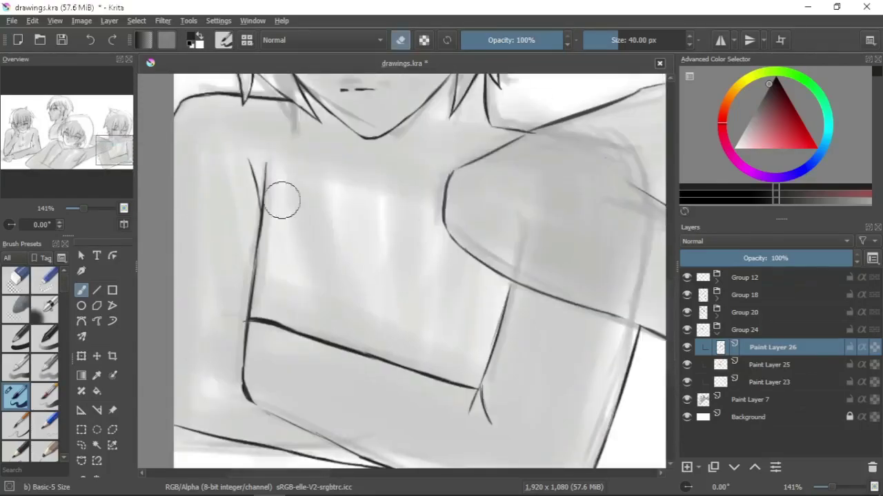
Step: On Paint Layer 11 in Group 12, ink the lower edge of the hooded figure's outstretched sleeve towards the elbow
scroll(466, 217, down, 2)
drag(466, 217, 303, 173)
click(310, 246)
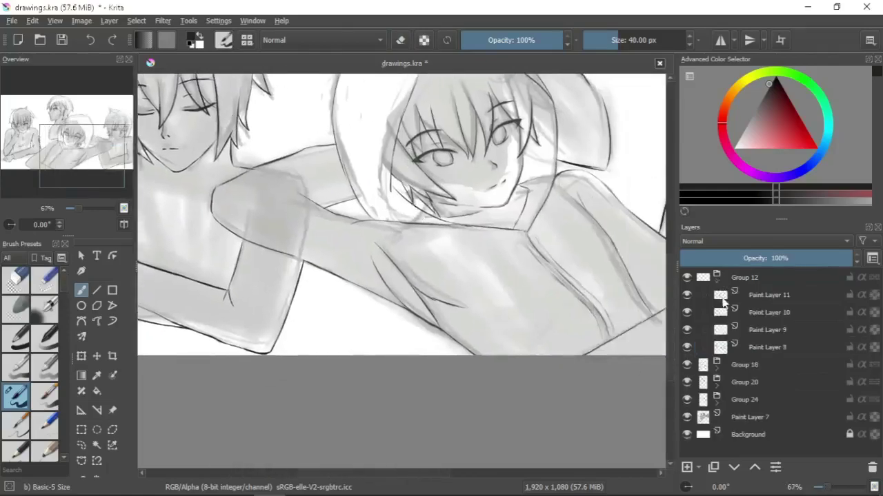
key(e)
drag(258, 244, 342, 288)
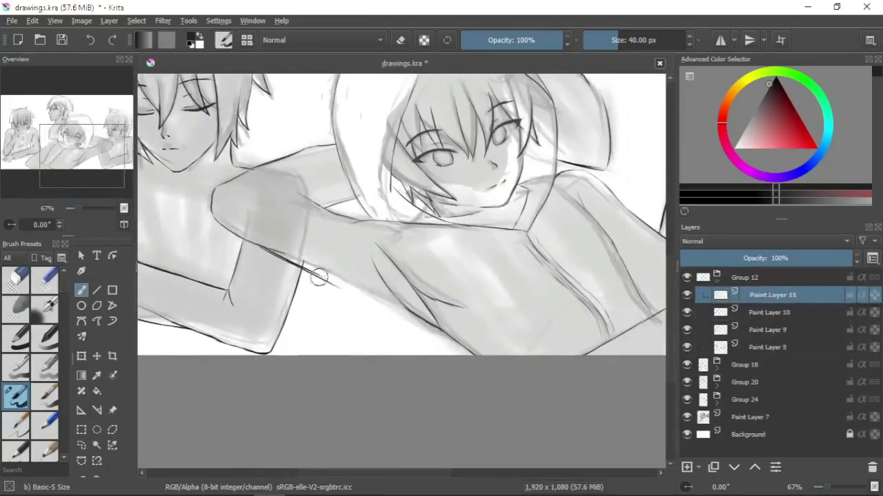
key(m)
key(e)
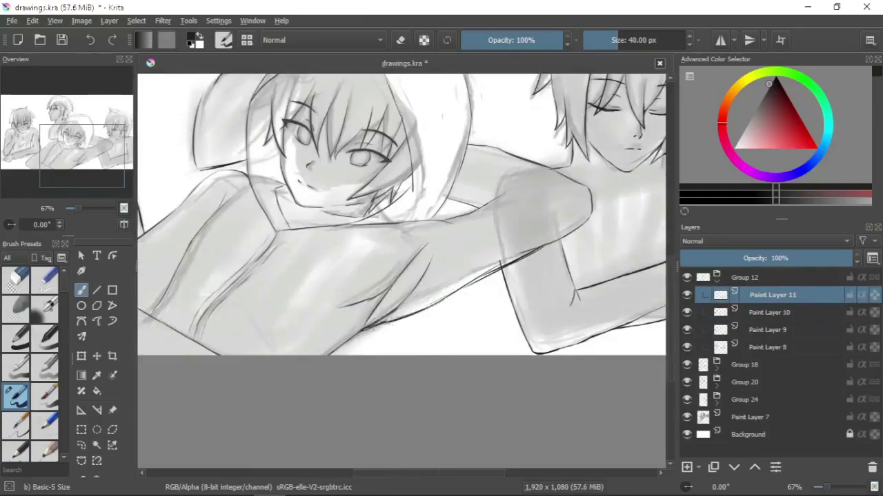
Step: Clean up the doubled lines on the outstretched sleeve's lower edge and thicken it from the armpit to the elbow
scroll(396, 186, up, 2)
key(e)
key(e)
key(e)
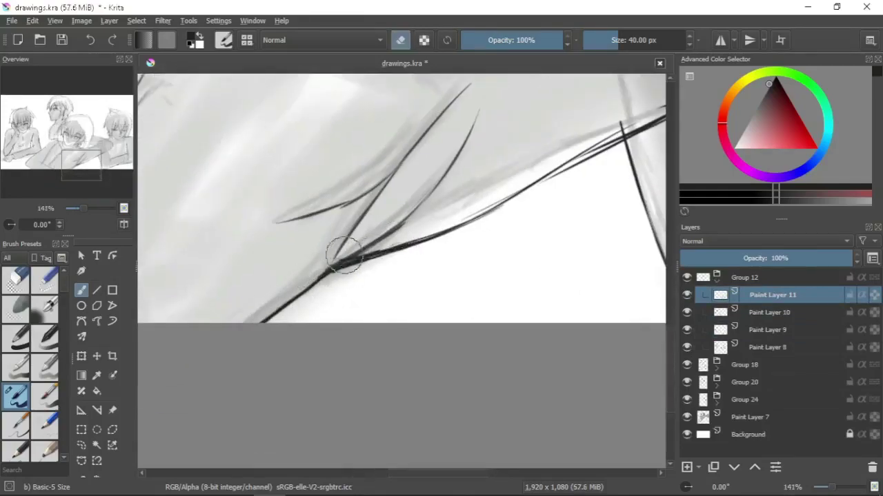
mouse_move(469, 213)
mouse_down()
mouse_move(312, 333)
mouse_move(499, 207)
mouse_up()
key(e)
key(e)
key(e)
key(e)
mouse_move(430, 256)
mouse_down()
mouse_move(354, 325)
mouse_move(408, 274)
mouse_up()
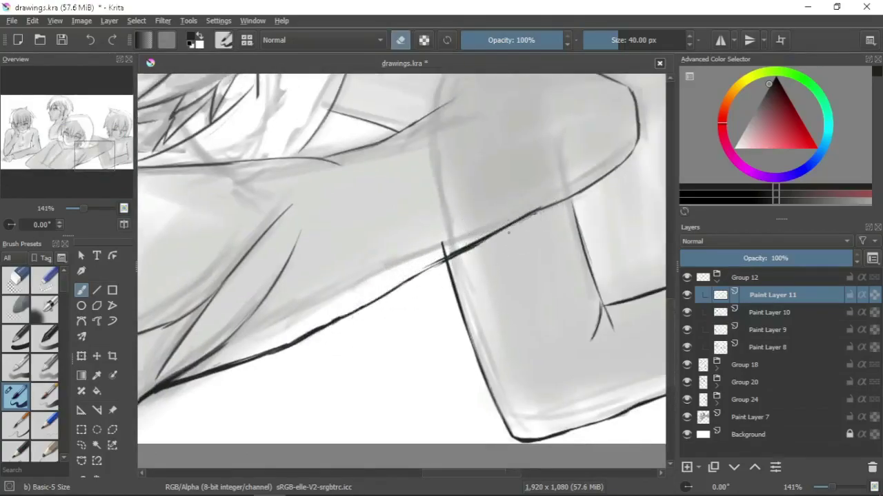
key(e)
drag(544, 193, 443, 262)
Step: Fill the whole canvas with a light peach skin tone on a new paint layer beneath the line art groups
click(716, 278)
click(717, 330)
click(772, 346)
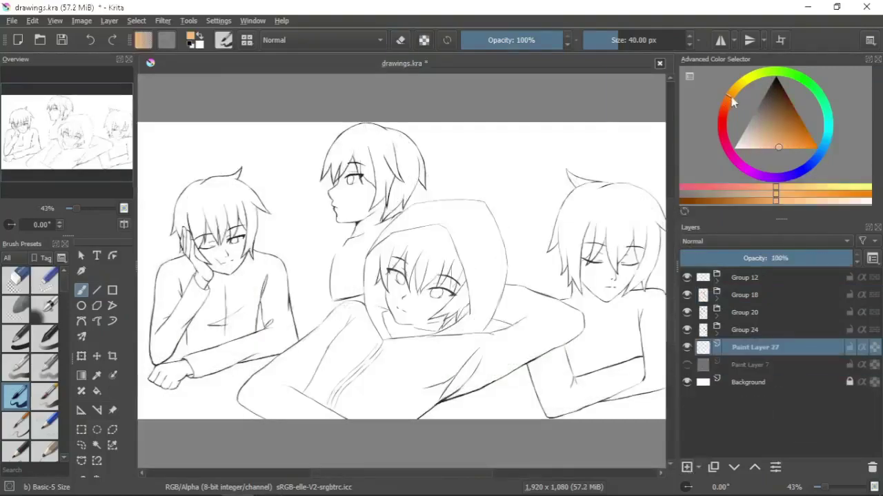
mouse_move(775, 138)
mouse_down()
mouse_move(780, 144)
mouse_move(765, 147)
mouse_move(773, 145)
mouse_up()
click(96, 391)
click(205, 414)
Step: Add another paint layer and paint a slightly darker skin tone over the four faces, necks and the seated figure's hands with Basic-1
key(Insert)
key(b)
click(16, 337)
drag(399, 271, 434, 315)
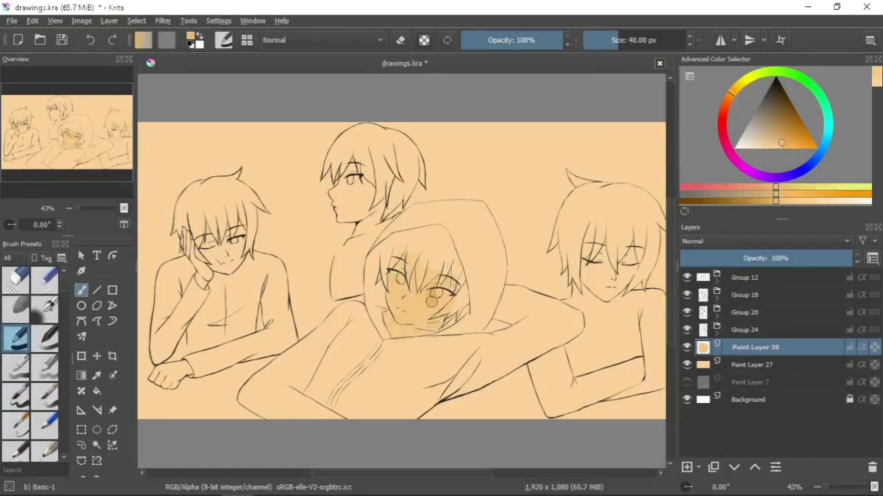
drag(331, 190, 383, 235)
drag(216, 238, 207, 283)
drag(151, 376, 190, 362)
mouse_move(561, 204)
mouse_down()
mouse_move(595, 280)
mouse_move(583, 310)
mouse_up()
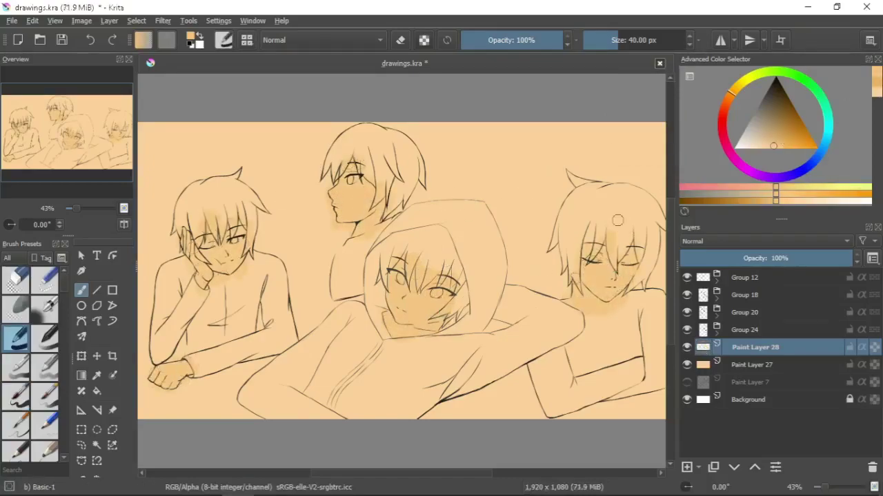
Step: Erase the darker skin tone spilling outside the face and hand outlines of the figures
scroll(250, 131, up, 2)
key(e)
scroll(220, 239, down, 1)
scroll(220, 240, left, 1)
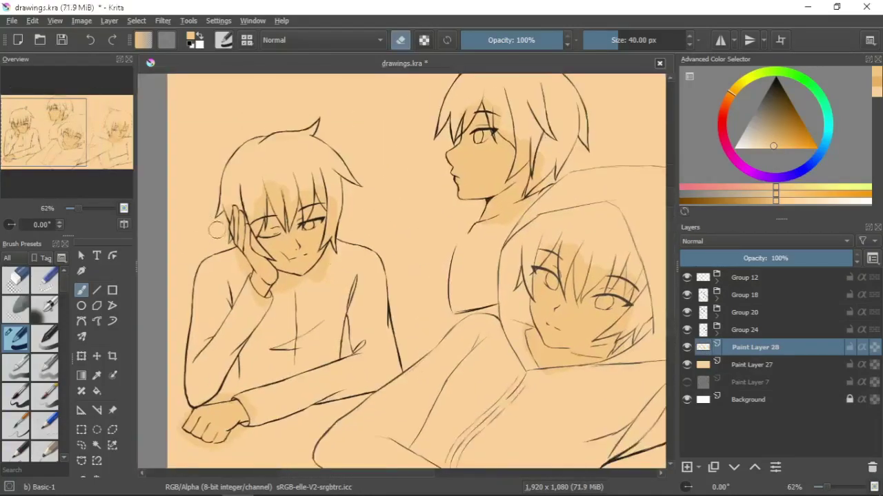
scroll(451, 288, up, 1)
scroll(451, 287, right, 3)
scroll(448, 258, down, 1)
scroll(448, 258, left, 2)
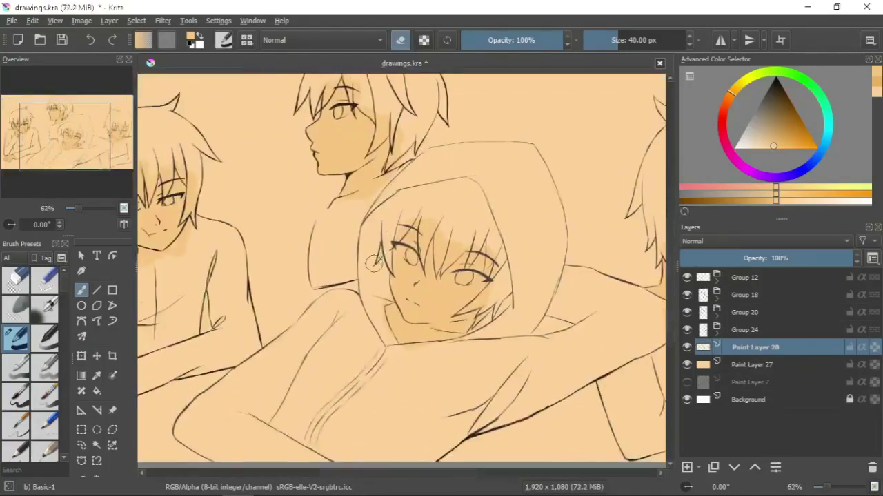
Step: Paint both of the hooded figure's eyes white on a new layer and erase the spill around them
key(Insert)
key(e)
key(slash)
scroll(399, 252, up, 6)
mouse_move(284, 246)
mouse_down()
mouse_move(324, 261)
mouse_move(353, 305)
mouse_move(303, 275)
mouse_move(338, 304)
mouse_move(297, 255)
mouse_move(324, 275)
mouse_up()
mouse_move(483, 341)
mouse_down()
mouse_move(479, 364)
mouse_move(524, 338)
mouse_move(572, 357)
mouse_up()
mouse_move(488, 368)
mouse_down()
mouse_move(517, 348)
mouse_move(552, 358)
mouse_up()
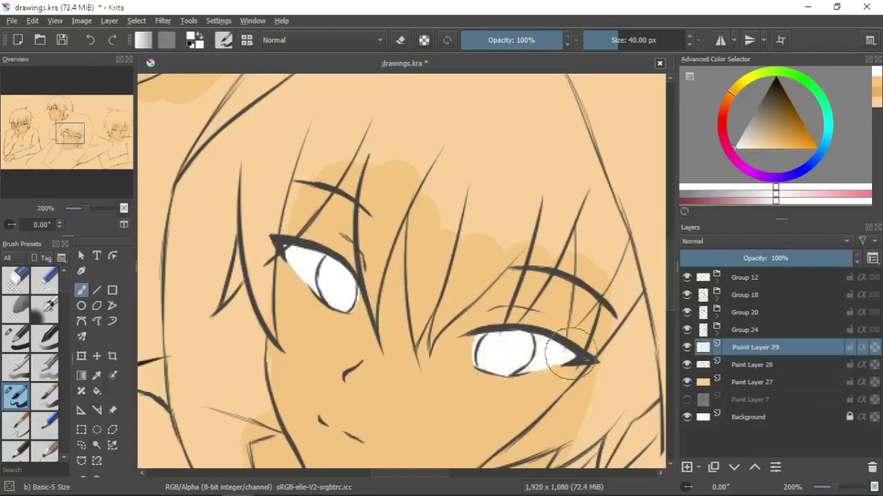
key(e)
scroll(520, 384, down, 3)
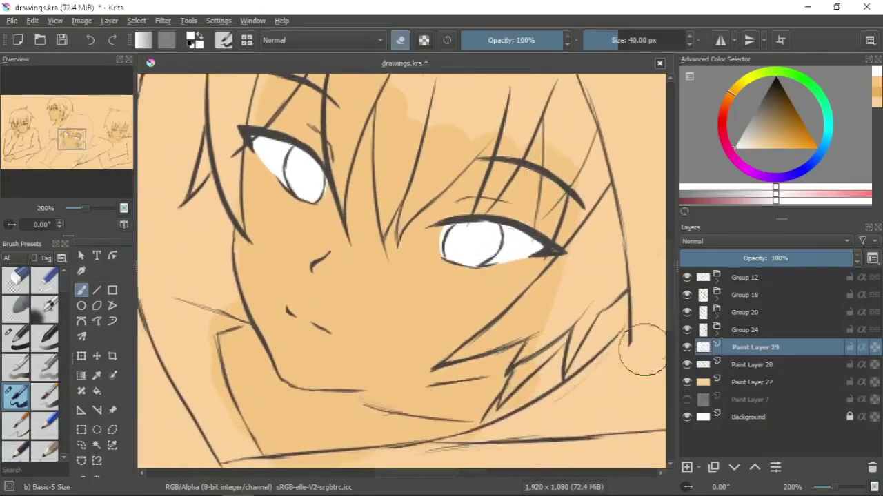
right_click(755, 347)
click(698, 468)
click(716, 411)
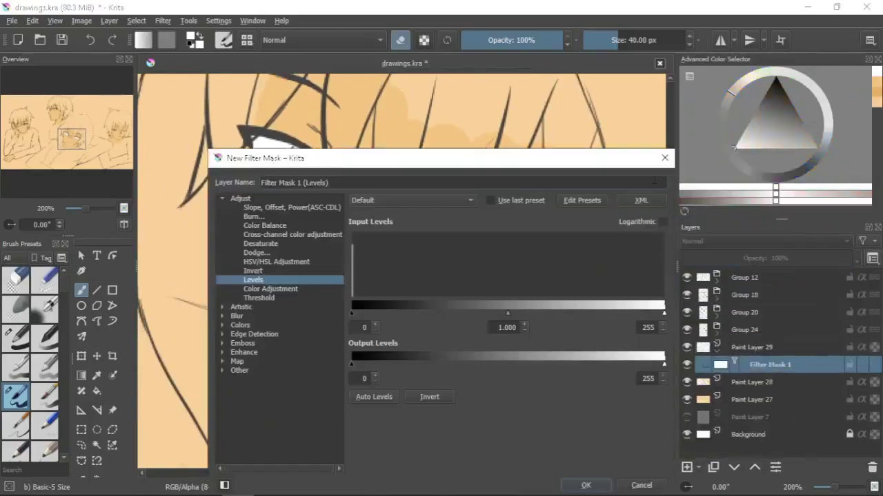
key(Escape)
Step: Shade the upper part of both of the hooded figure's eye whites with light grey
key(e)
mouse_move(464, 224)
mouse_down()
mouse_move(524, 235)
mouse_move(531, 259)
mouse_up()
mouse_move(469, 231)
mouse_down()
mouse_move(493, 228)
mouse_move(466, 238)
mouse_up()
mouse_move(253, 138)
mouse_down()
mouse_move(289, 150)
mouse_move(260, 157)
mouse_up()
key(slash)
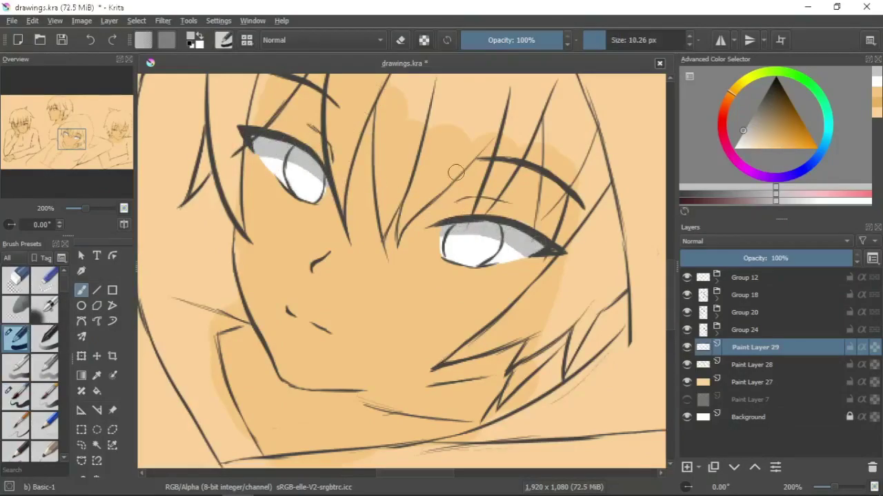
Step: Paint both of the hooded figure's irises red on a new layer
click(687, 467)
key(h)
click(645, 82)
mouse_move(465, 228)
mouse_down()
mouse_move(458, 257)
mouse_move(490, 246)
mouse_up()
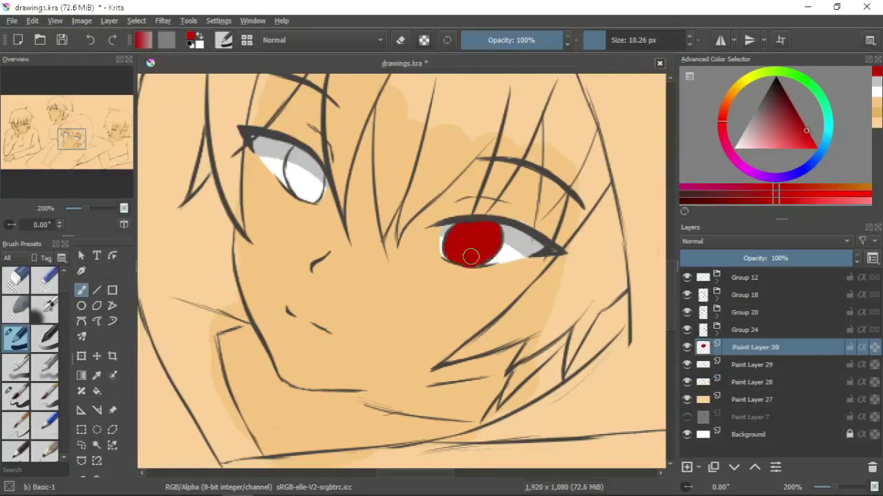
mouse_move(290, 163)
mouse_down()
mouse_move(304, 190)
mouse_move(312, 167)
mouse_up()
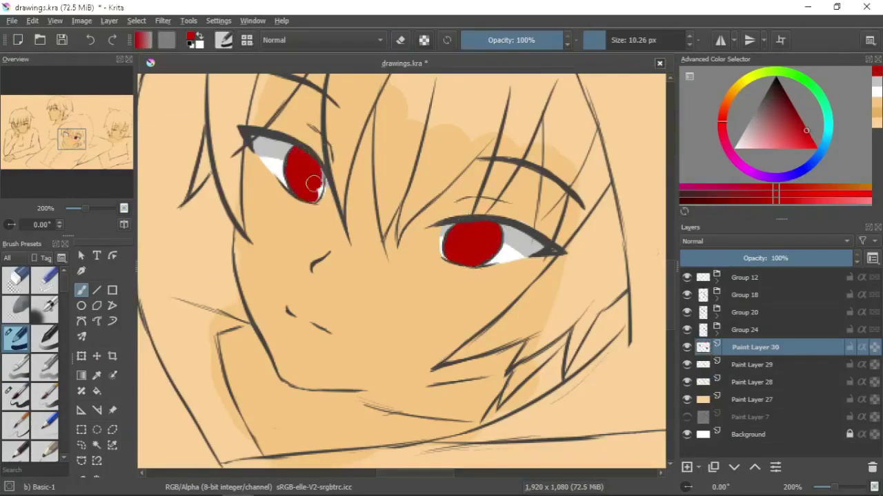
Step: Add a layer and paint dark red pupils and upper shading over both of the hooded figure's red irises
key(Insert)
click(795, 108)
key(/)
mouse_move(303, 152)
mouse_down()
mouse_move(320, 181)
mouse_move(304, 158)
mouse_move(318, 176)
mouse_move(294, 166)
mouse_move(299, 160)
mouse_move(294, 168)
mouse_move(314, 200)
mouse_up()
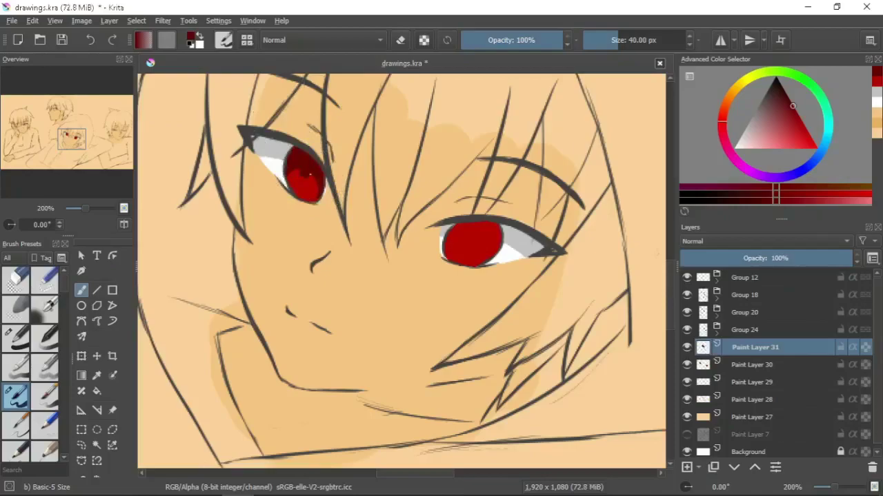
click(468, 240)
key(m)
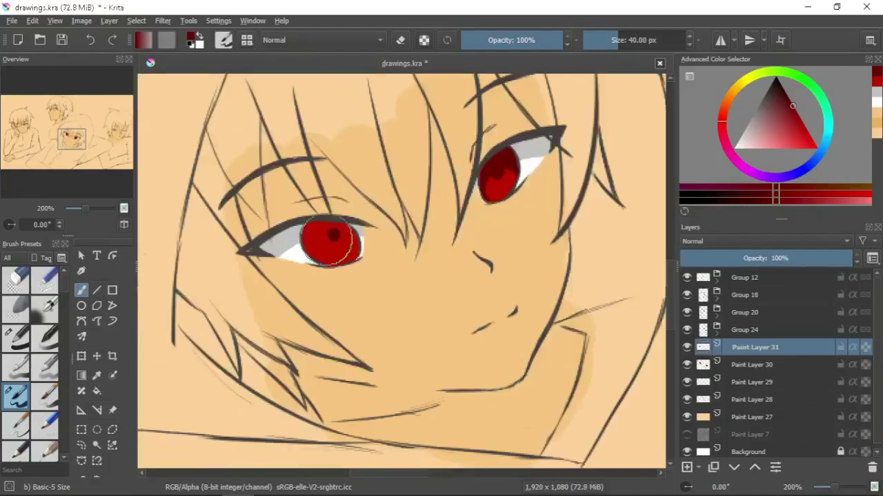
mouse_move(303, 237)
mouse_down()
mouse_move(336, 230)
mouse_move(351, 231)
mouse_move(322, 233)
mouse_up()
key(m)
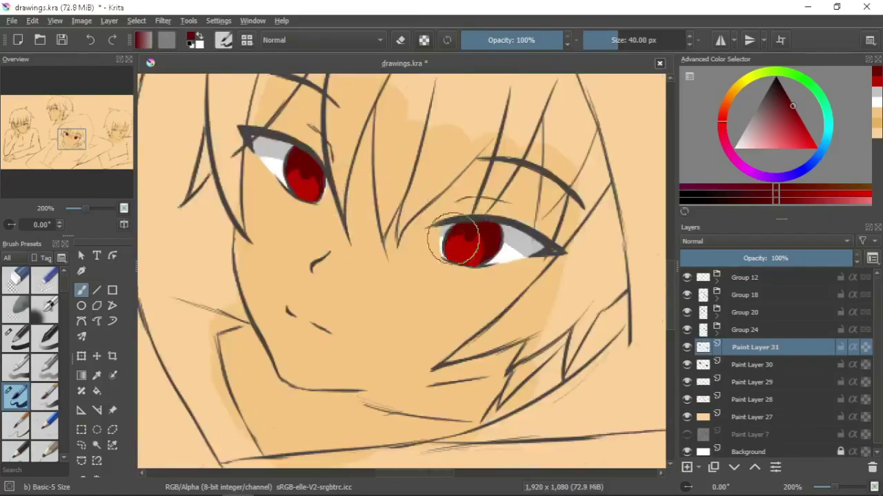
drag(460, 230, 471, 238)
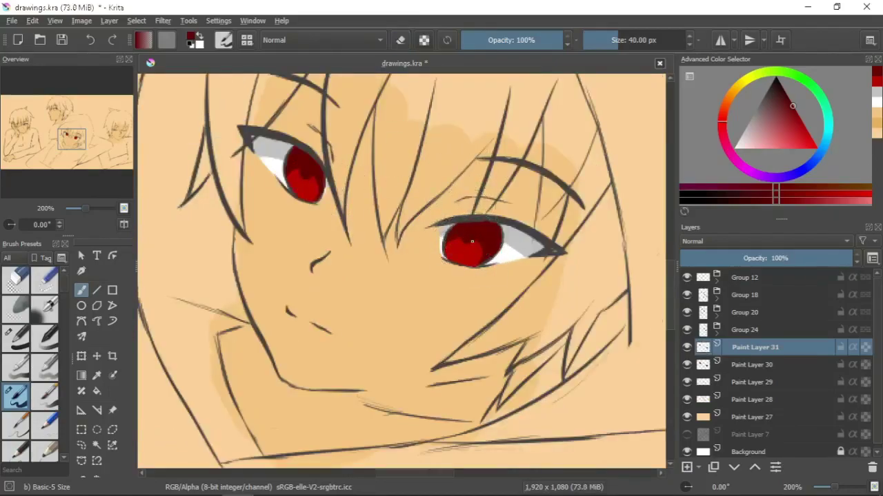
scroll(471, 241, down, 2)
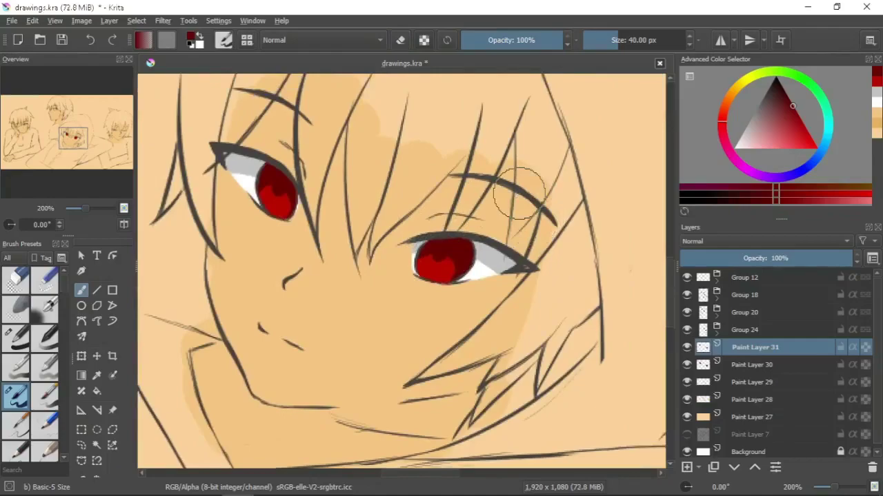
Step: Colour the winking figure's open eye with white, light grey upper shading and a red iris
scroll(445, 181, down, 2)
scroll(445, 181, down, 3)
scroll(296, 131, up, 4)
ctrl+click(297, 124)
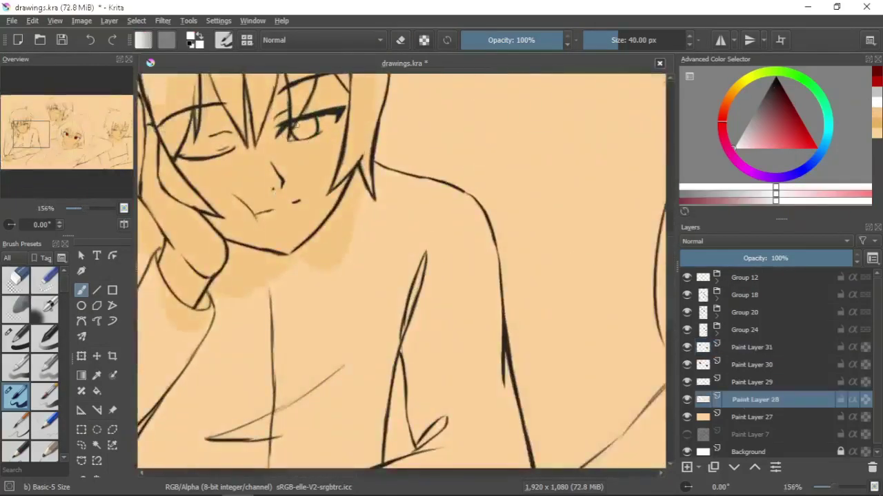
click(732, 95)
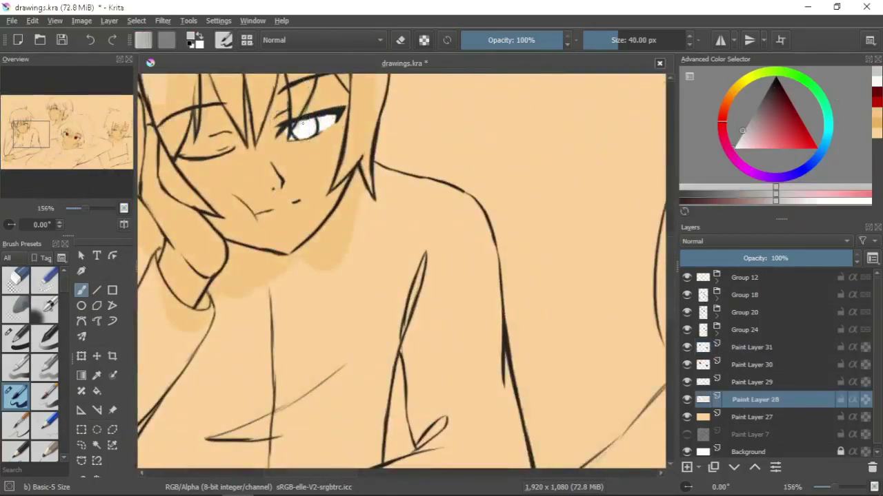
ctrl+click(324, 126)
mouse_move(302, 133)
mouse_down()
mouse_move(313, 109)
mouse_move(295, 93)
mouse_move(315, 126)
mouse_move(294, 128)
mouse_move(315, 128)
mouse_up()
ctrl+click(305, 104)
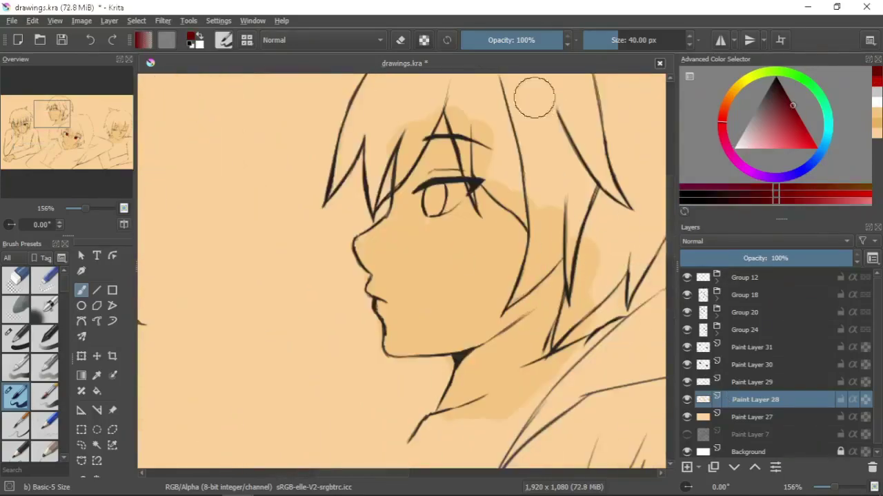
Step: Colour the profile figure's eye white with grey upper shading, then give it a red iris with dark red shading
click(734, 147)
click(433, 199)
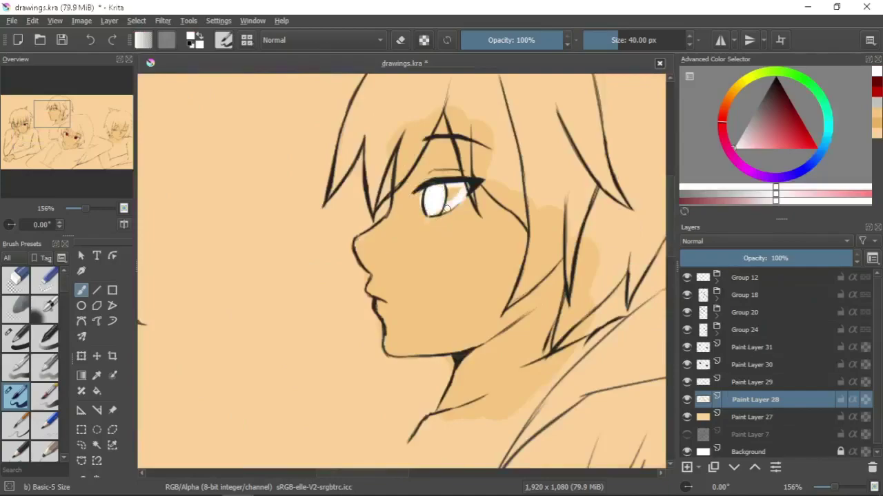
click(742, 130)
mouse_move(426, 194)
mouse_down()
mouse_move(461, 192)
mouse_move(427, 191)
mouse_move(458, 198)
mouse_move(437, 193)
mouse_move(450, 160)
mouse_move(455, 193)
mouse_move(435, 195)
mouse_move(431, 211)
mouse_move(441, 190)
mouse_up()
click(806, 130)
click(755, 365)
click(874, 118)
key(Page_Up)
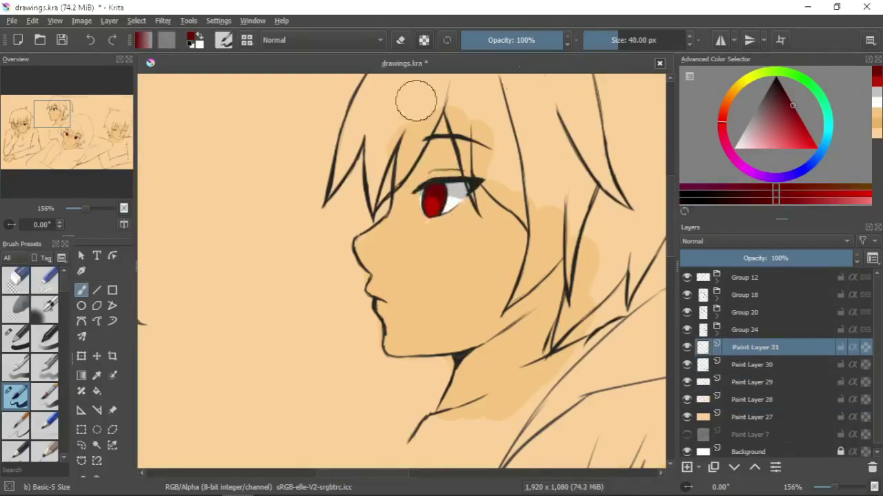
key(e)
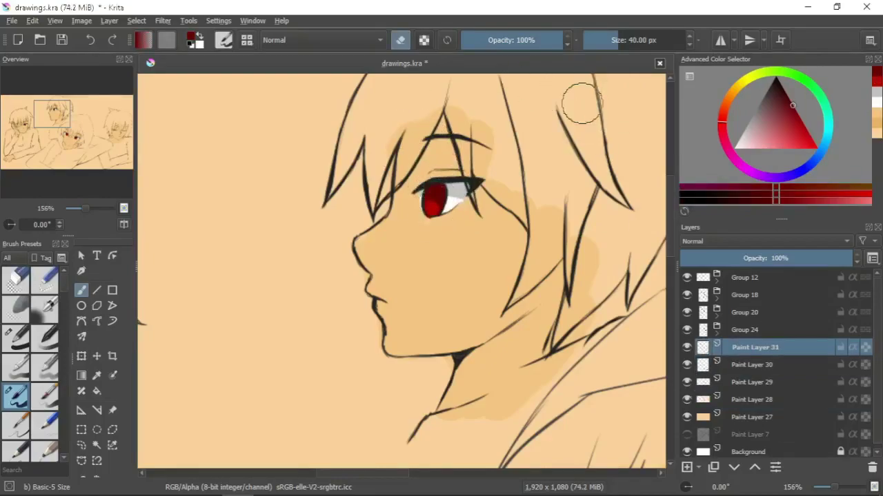
Step: Merge Paint Layers 31 and 30 down into Paint Layer 29, undoing the extra merge into Paint Layer 28
key(2)
key(ctrl+e)
key(ctrl+e)
key(ctrl+e)
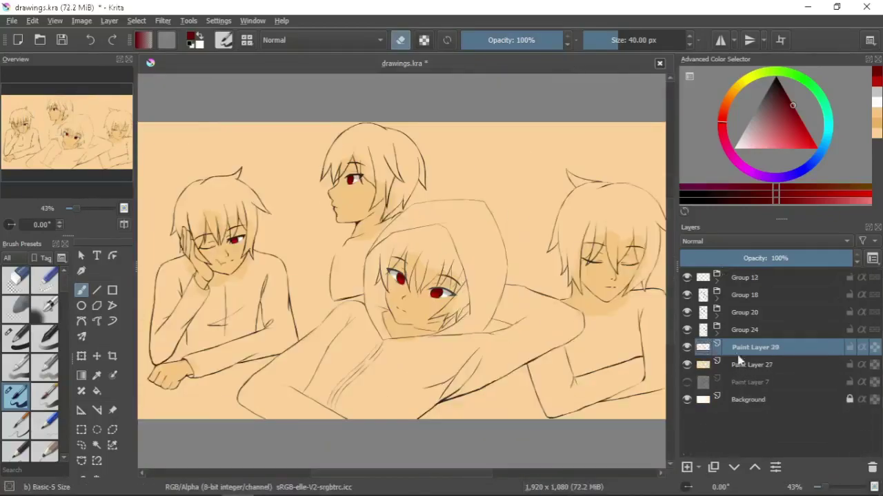
key(ctrl+z)
key(e)
Step: Paint the hooded figure's fringe strands red around the first eye and down between the eyes
click(803, 125)
key(plus)
key(plus)
key(plus)
key(plus)
drag(342, 171, 332, 253)
mouse_move(312, 207)
mouse_down()
mouse_move(326, 301)
mouse_move(350, 306)
mouse_move(351, 315)
mouse_move(346, 272)
mouse_move(355, 241)
mouse_move(414, 262)
mouse_up()
mouse_move(414, 262)
mouse_down()
mouse_move(425, 318)
mouse_move(436, 264)
mouse_move(419, 233)
mouse_move(434, 208)
mouse_move(453, 264)
mouse_move(451, 234)
mouse_up()
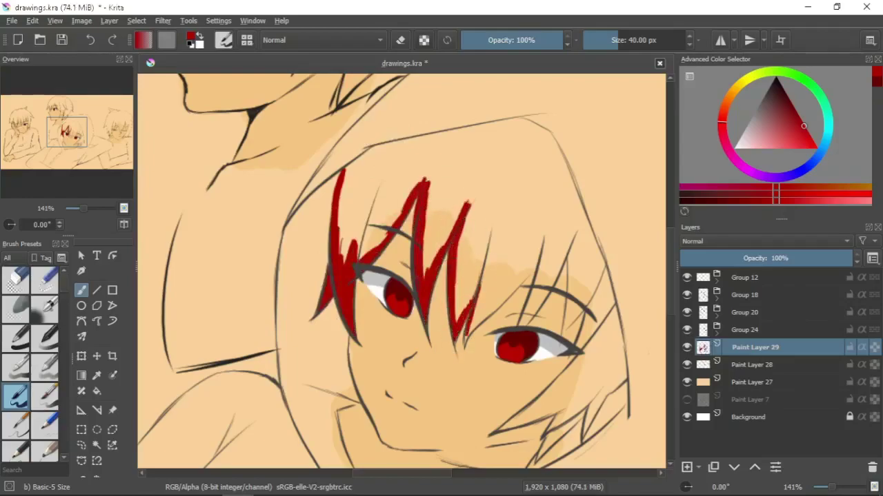
Step: Paint the remaining fringe tips above the hooded figure's second eye and the side locks beside the cheek red
mouse_move(488, 280)
mouse_down()
mouse_move(545, 248)
mouse_move(510, 304)
mouse_move(528, 324)
mouse_move(556, 260)
mouse_move(571, 251)
mouse_up()
mouse_move(582, 304)
mouse_down()
mouse_move(564, 333)
mouse_move(592, 306)
mouse_move(541, 388)
mouse_move(497, 431)
mouse_up()
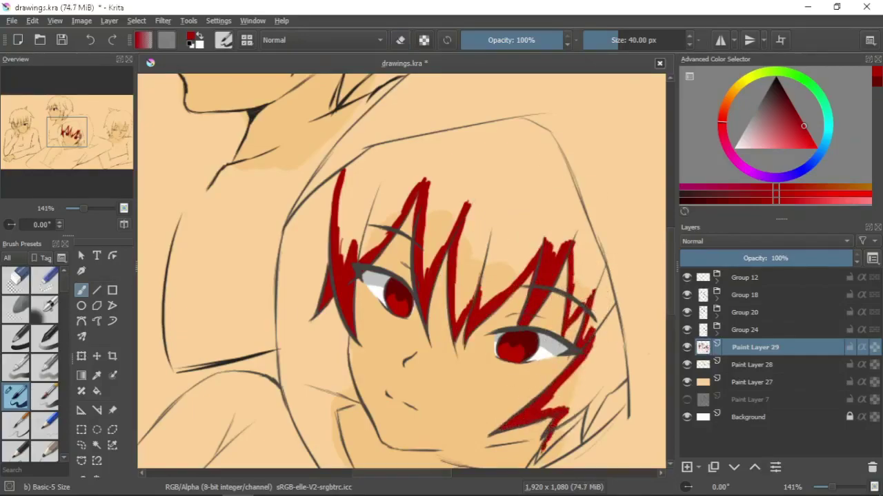
drag(581, 304, 547, 252)
key(e)
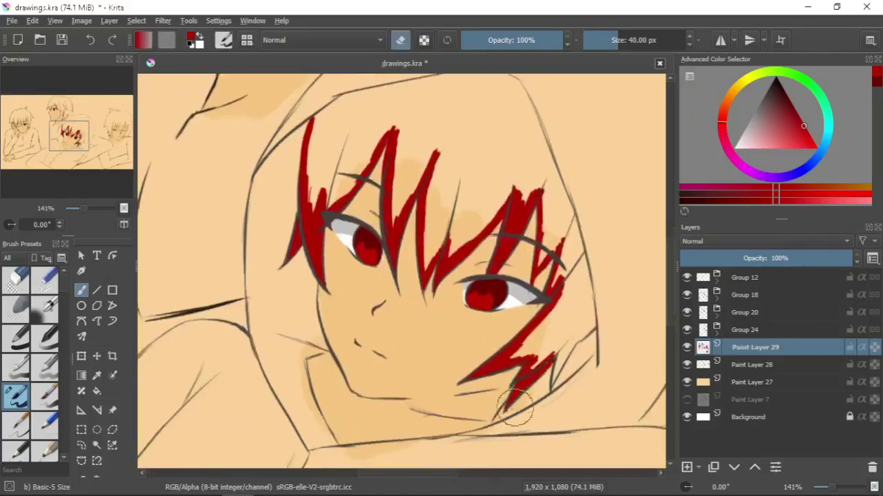
key(e)
drag(583, 333, 557, 354)
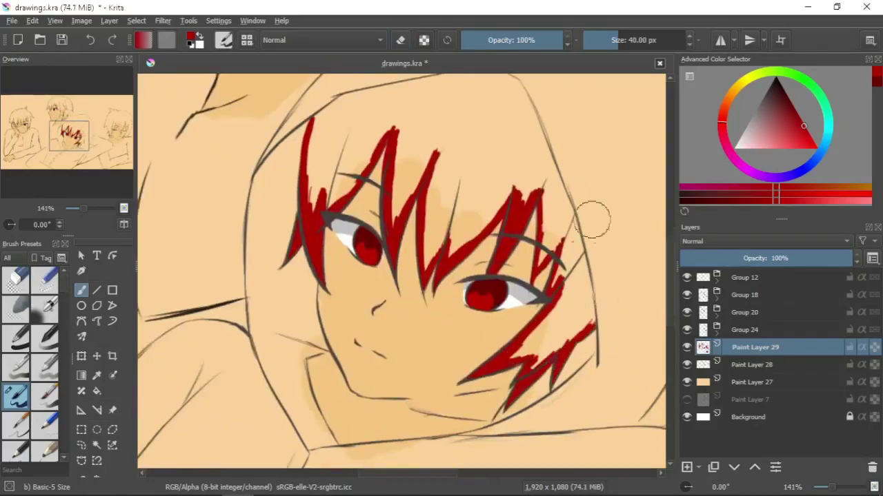
Step: Fill the rest of the hooded figure's hair up to the hood's inner edge with solid red using Basic-1
click(15, 338)
mouse_move(345, 179)
mouse_down()
mouse_move(345, 122)
mouse_move(315, 191)
mouse_move(408, 120)
mouse_move(416, 181)
mouse_up()
key(bracketleft)
key(bracketleft)
key(bracketleft)
key(bracketleft)
mouse_move(370, 101)
mouse_down()
mouse_move(440, 99)
mouse_move(372, 143)
mouse_move(424, 126)
mouse_move(458, 128)
mouse_move(475, 147)
mouse_move(460, 142)
mouse_move(477, 148)
mouse_move(521, 259)
mouse_move(537, 326)
mouse_move(529, 369)
mouse_move(509, 366)
mouse_move(523, 364)
mouse_move(504, 296)
mouse_move(471, 282)
mouse_move(412, 189)
mouse_move(497, 186)
mouse_move(402, 256)
mouse_move(391, 301)
mouse_move(461, 215)
mouse_up()
key(bracketleft)
key(bracketleft)
Step: Choose a dark bluish grey as the painting colour for the hood
drag(787, 175, 764, 92)
key(1)
drag(295, 219, 273, 269)
drag(298, 204, 272, 250)
key(ctrl+z)
key(ctrl+z)
drag(293, 207, 319, 173)
key(ctrl+z)
Step: Add a paint layer and fill the hooded figure's hood around the red hair with dark bluish grey using Basic-1
key(Insert)
drag(290, 208, 316, 180)
mouse_move(270, 236)
mouse_down()
mouse_move(385, 119)
mouse_move(516, 107)
mouse_up()
mouse_move(406, 114)
mouse_down()
mouse_move(334, 172)
mouse_move(379, 147)
mouse_move(419, 155)
mouse_up()
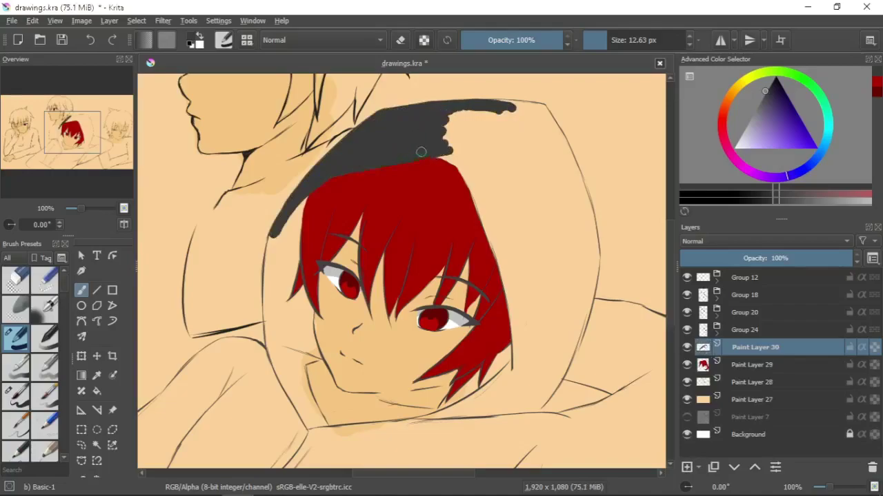
mouse_move(447, 124)
mouse_down()
mouse_move(475, 206)
mouse_move(506, 110)
mouse_move(480, 172)
mouse_move(513, 324)
mouse_move(512, 374)
mouse_move(442, 412)
mouse_move(559, 372)
mouse_move(524, 376)
mouse_up()
mouse_move(539, 109)
mouse_down()
mouse_move(590, 208)
mouse_move(562, 359)
mouse_move(531, 362)
mouse_up()
mouse_move(483, 131)
mouse_down()
mouse_move(527, 117)
mouse_move(500, 169)
mouse_move(527, 147)
mouse_move(567, 273)
mouse_move(520, 156)
mouse_up()
Step: Fill the hooded figure's torso and both sleeves with the same dark grey
mouse_move(276, 269)
mouse_down()
mouse_move(311, 245)
mouse_move(255, 266)
mouse_move(386, 321)
mouse_move(631, 311)
mouse_up()
drag(414, 377, 467, 314)
mouse_move(276, 290)
mouse_down()
mouse_move(296, 216)
mouse_move(227, 329)
mouse_move(325, 227)
mouse_move(313, 333)
mouse_move(548, 211)
mouse_move(591, 220)
mouse_move(556, 301)
mouse_move(520, 262)
mouse_move(345, 365)
mouse_move(449, 329)
mouse_move(600, 238)
mouse_move(573, 277)
mouse_up()
mouse_move(514, 180)
mouse_down()
mouse_move(437, 203)
mouse_move(517, 206)
mouse_move(627, 246)
mouse_move(565, 255)
mouse_up()
drag(412, 196, 501, 249)
Step: Add a paint layer and paint the hood's interior beside the first eye and cheek near-black with Basic-5 Size
key(Insert)
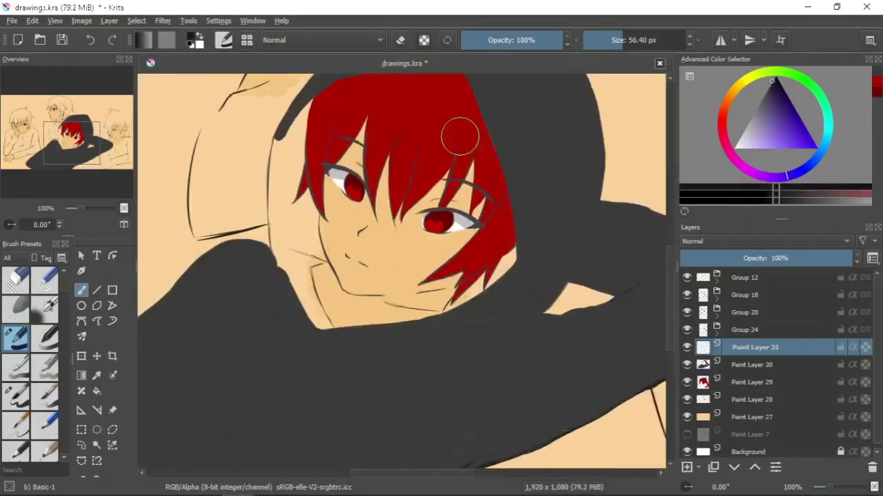
click(15, 398)
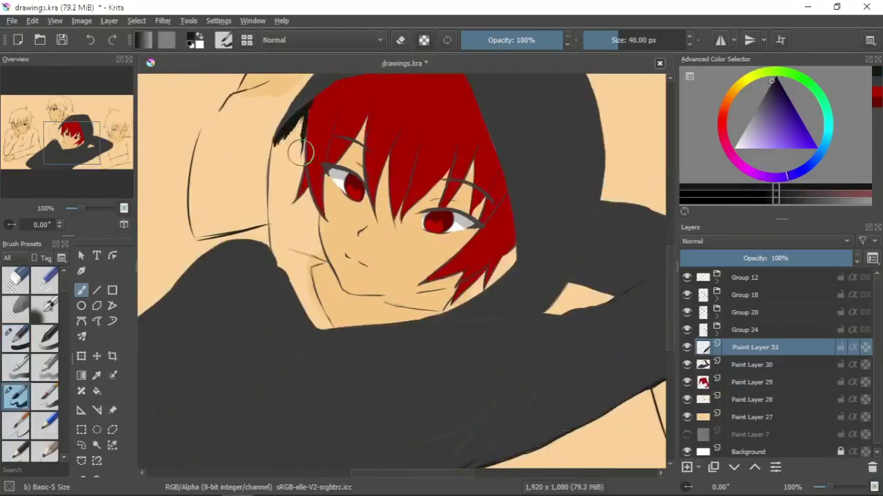
drag(279, 143, 298, 199)
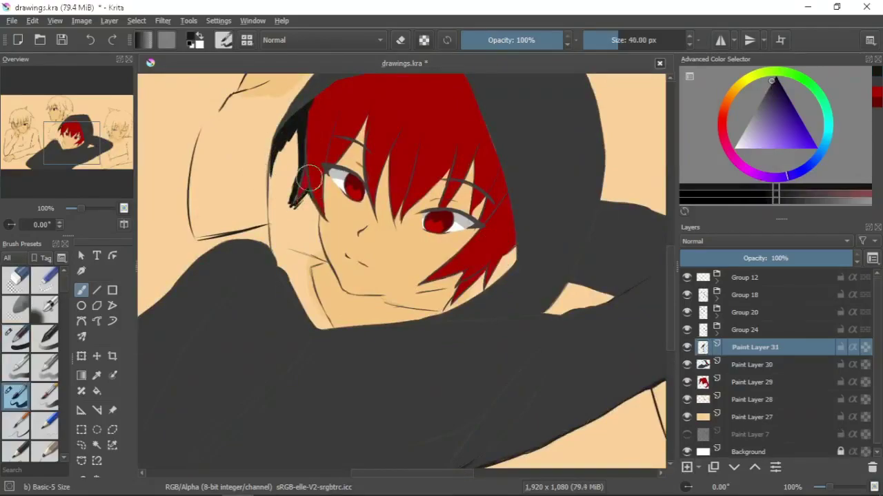
mouse_move(300, 150)
mouse_down()
mouse_move(276, 251)
mouse_move(313, 331)
mouse_up()
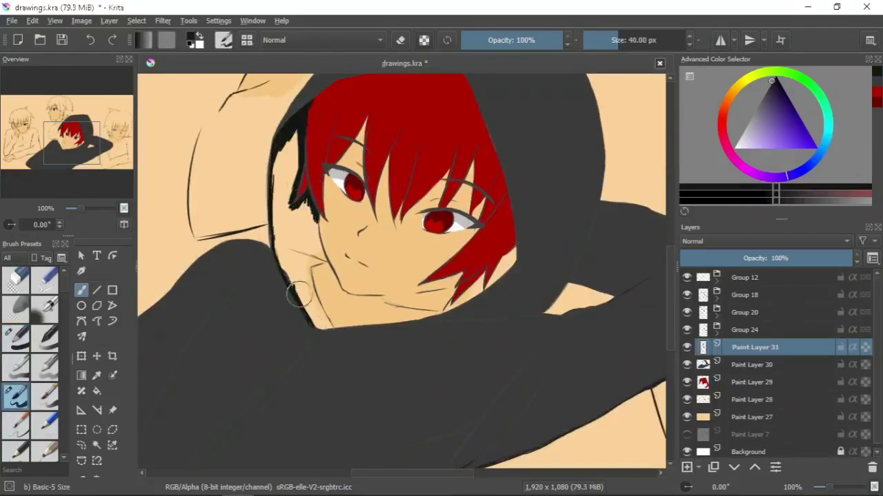
drag(302, 138, 293, 179)
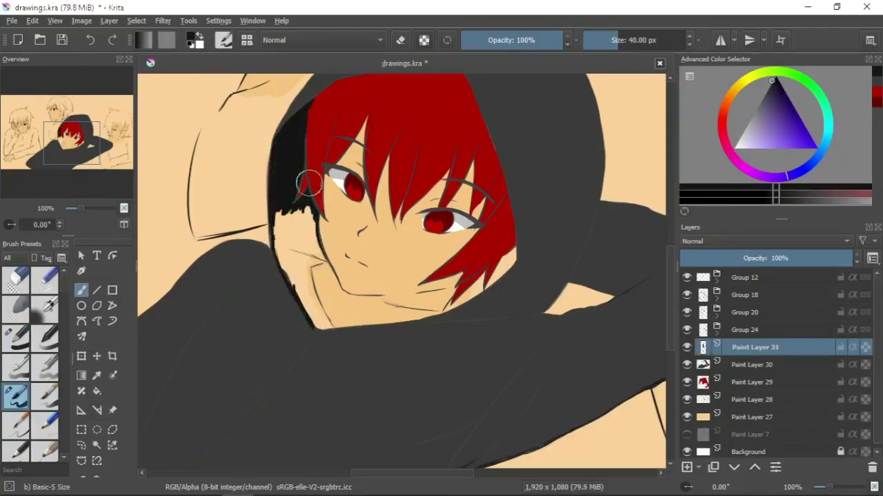
mouse_move(284, 214)
mouse_down()
mouse_move(275, 244)
mouse_move(304, 302)
mouse_up()
Step: Fill the bare collar area below the hood opening with dark grey on Paint Layer 30
key(Page_Down)
drag(279, 248, 324, 300)
drag(304, 269, 313, 330)
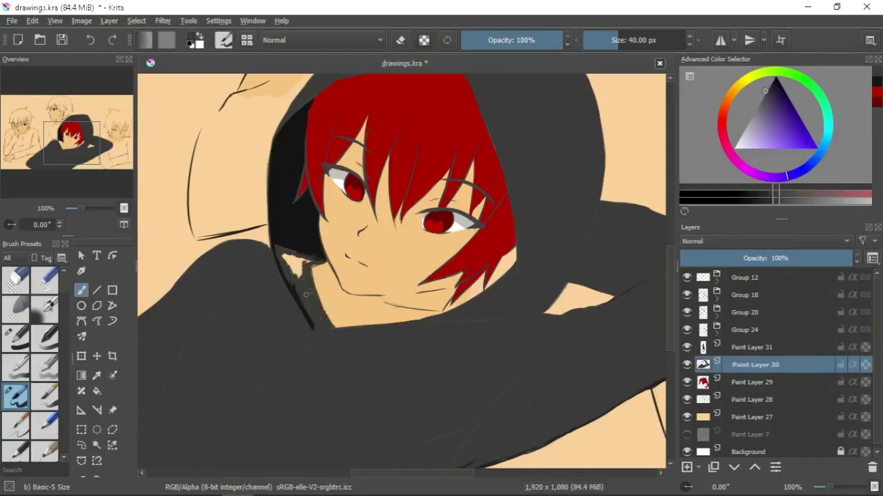
Step: Paint the hood's interior below the side locks near-black on Paint Layer 31 and erase the spill-over
key(Page_Up)
mouse_move(511, 250)
mouse_down()
mouse_move(485, 295)
mouse_move(485, 275)
mouse_up()
key(e)
key(e)
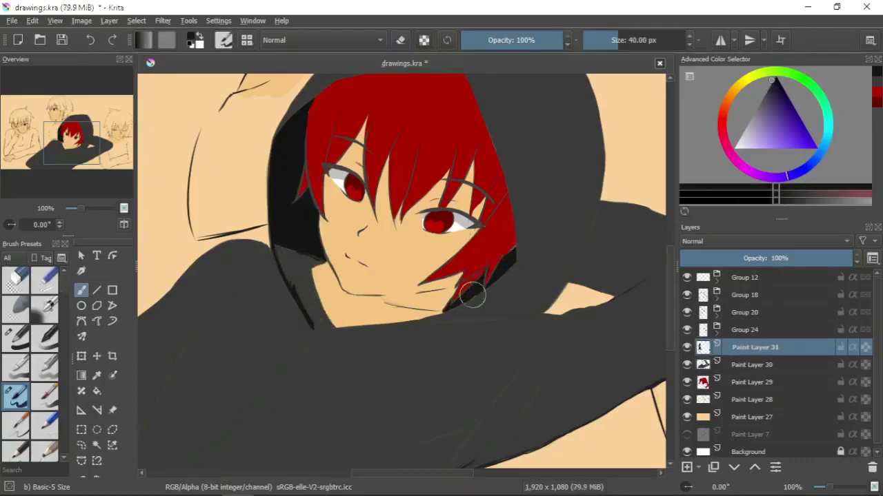
key(e)
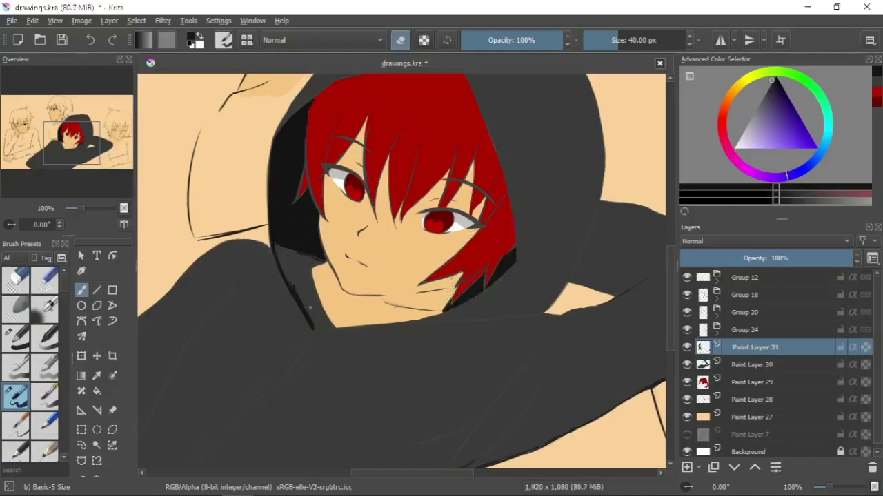
Step: Darken the collar beside the neck with near-black Basic-1 strokes at 64% opacity
key(/)
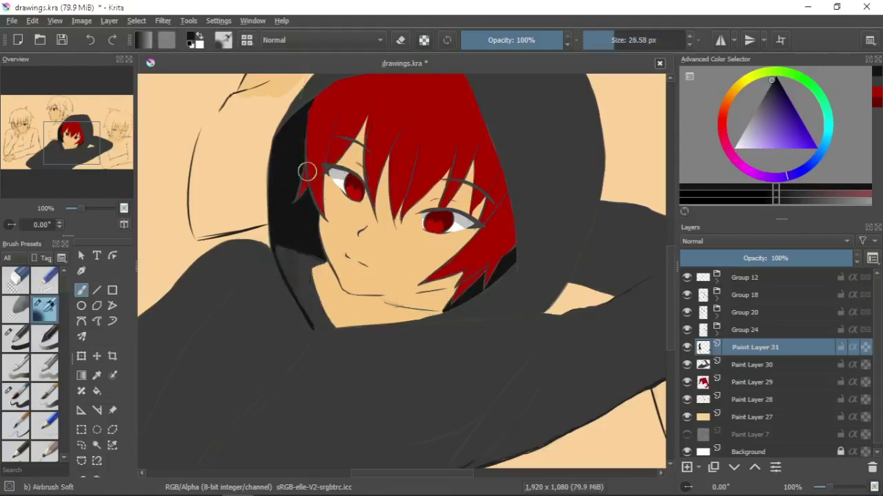
key(i)
key(i)
key(bracketleft)
key(bracketleft)
key(bracketleft)
drag(286, 246, 307, 300)
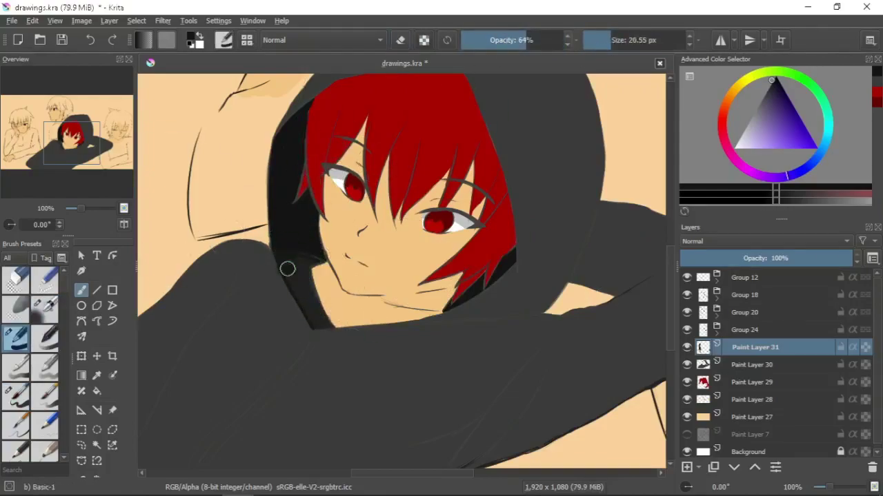
Step: Paint a broad near-black shadow down the collar and erase the part beyond its outer edge
key(bracketright)
key(bracketright)
drag(270, 214, 341, 355)
key(ctrl+z)
key(e)
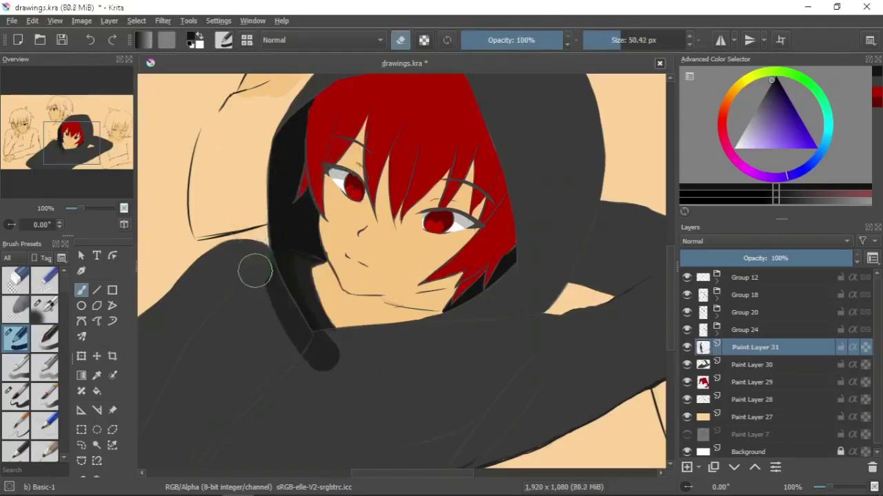
drag(289, 248, 267, 294)
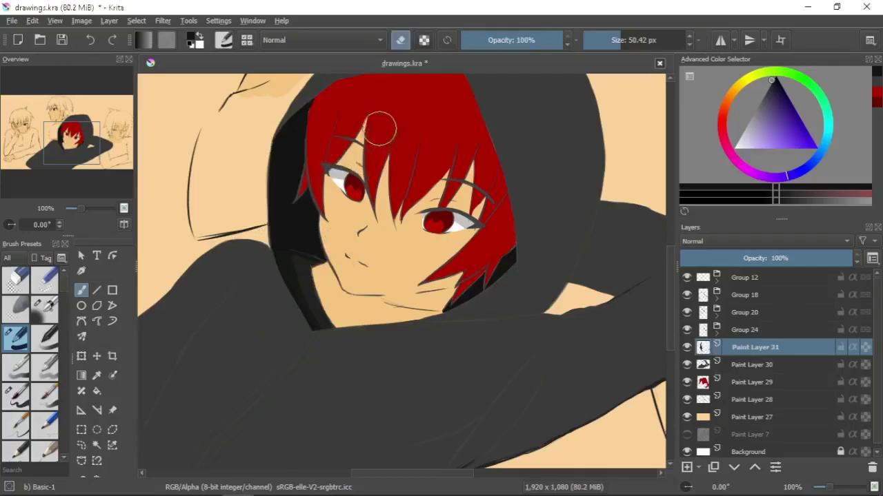
Step: Paint a near-black shadow under the hood's fold, from the side locks to the arm gap
key(e)
mouse_move(421, 338)
mouse_down()
mouse_move(506, 305)
mouse_move(516, 287)
mouse_move(607, 231)
mouse_move(536, 256)
mouse_move(556, 276)
mouse_move(607, 291)
mouse_up()
key(e)
key(ctrl+z)
key(e)
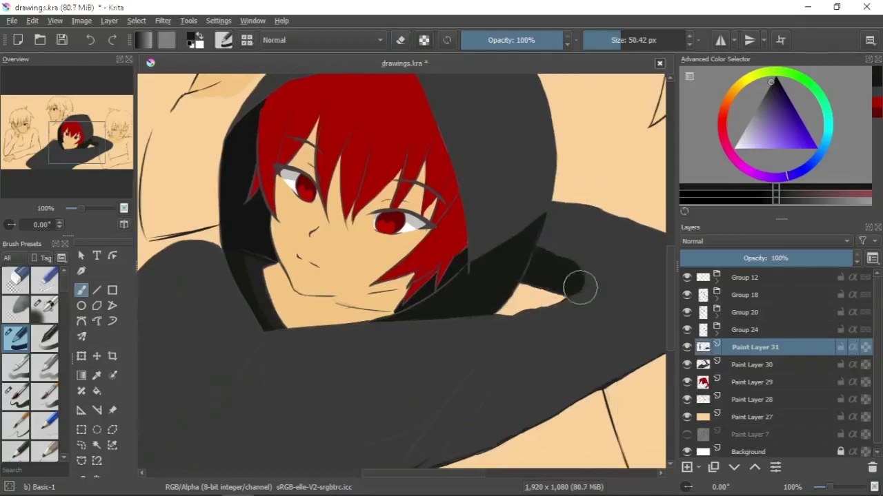
Step: Paint a near-black shadow on the inner side of the bent arm behind the hood and trim its edges with the eraser
key(slash)
key(e)
mouse_move(623, 242)
mouse_down()
mouse_move(613, 283)
mouse_move(518, 270)
mouse_up()
key(slash)
mouse_move(551, 293)
mouse_down()
mouse_move(436, 362)
mouse_move(322, 408)
mouse_move(640, 256)
mouse_move(572, 292)
mouse_move(530, 333)
mouse_up()
Step: Paint a near-black shadow along the underside of the bent arm down to the canvas's lower edge
key(e)
drag(492, 348, 648, 270)
key(e)
drag(457, 309, 311, 380)
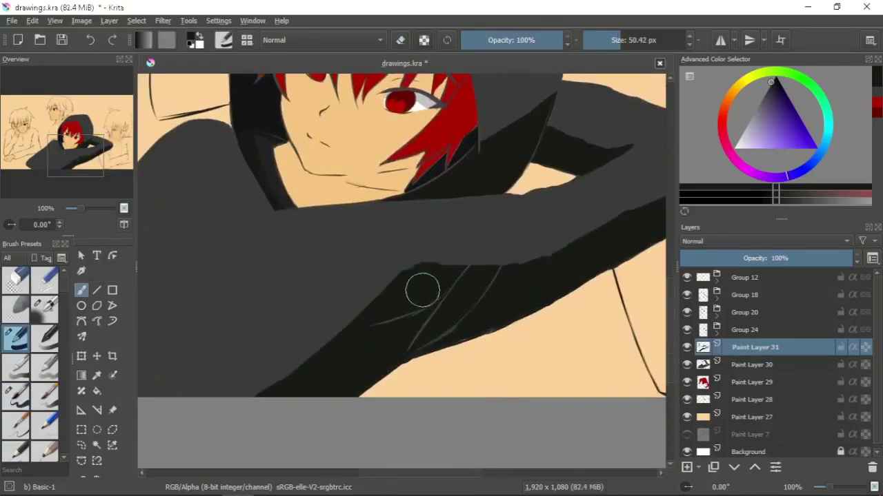
Step: Paint near-black shadows into the other arm's inner fold and along its lower edge, erasing the spill-over
drag(147, 187, 306, 174)
drag(338, 199, 200, 317)
key(e)
drag(307, 245, 344, 203)
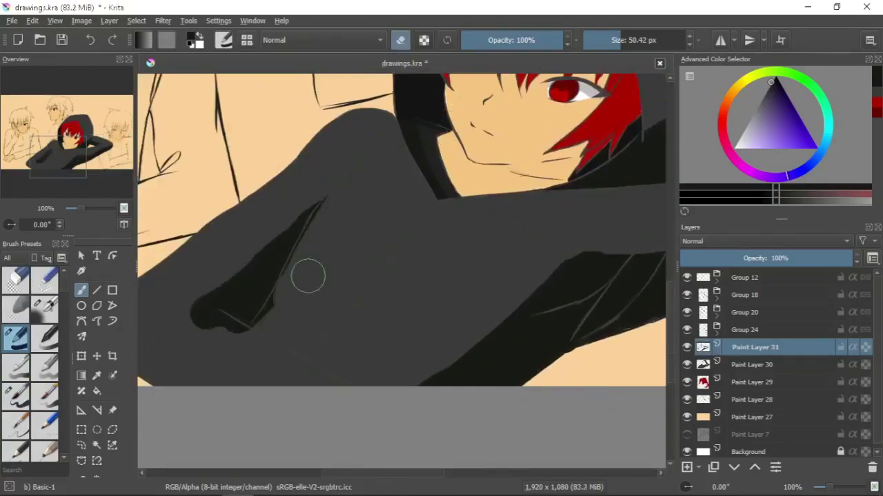
drag(218, 331, 370, 209)
drag(173, 266, 500, 154)
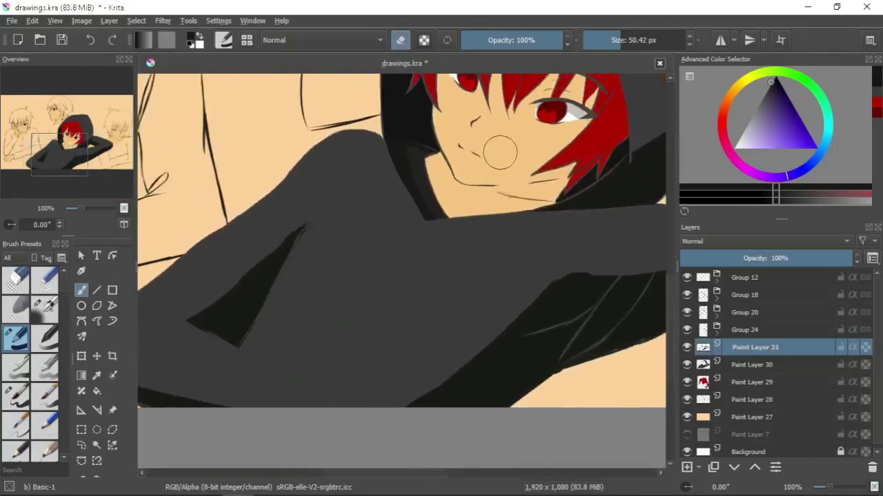
mouse_move(527, 215)
mouse_down()
mouse_move(449, 339)
mouse_move(448, 299)
mouse_up()
Step: Select the hoodie's grey area on Paint Layer 30 and shade the back of the hood near-black with Airbrush Soft
key(Page_Down)
click(97, 445)
click(271, 254)
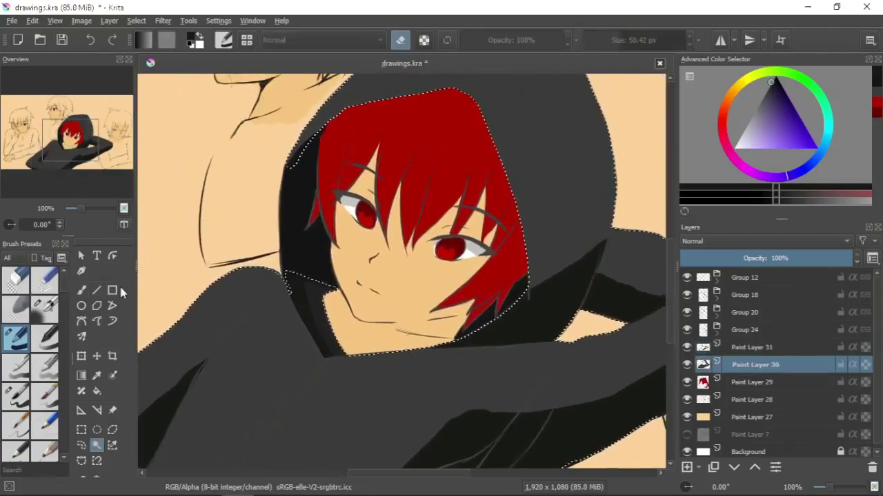
key(b)
key(/)
mouse_move(604, 135)
mouse_down()
mouse_move(540, 235)
mouse_move(577, 255)
mouse_move(568, 307)
mouse_move(577, 256)
mouse_up()
key(ctrl+z)
key([)
key([)
key([)
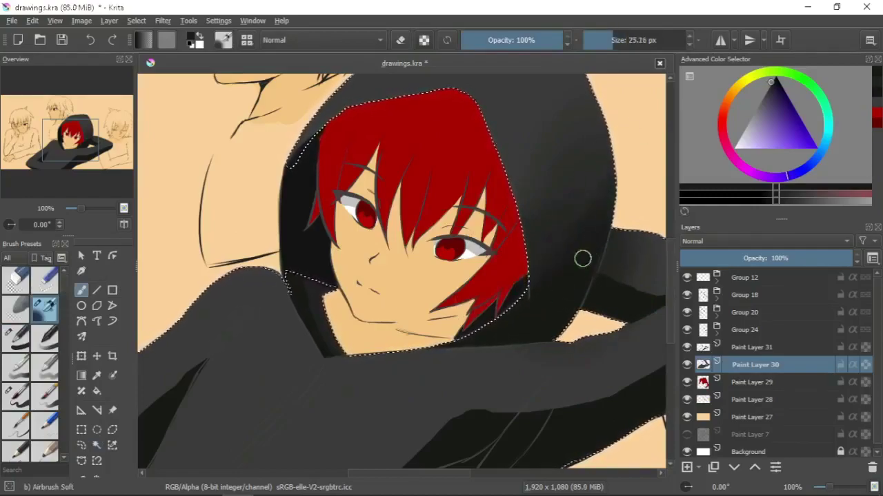
Step: Shade the top of the hood, the torso and the sleeve with a much larger soft airbrush
scroll(626, 154, up, 3)
drag(637, 39, 659, 40)
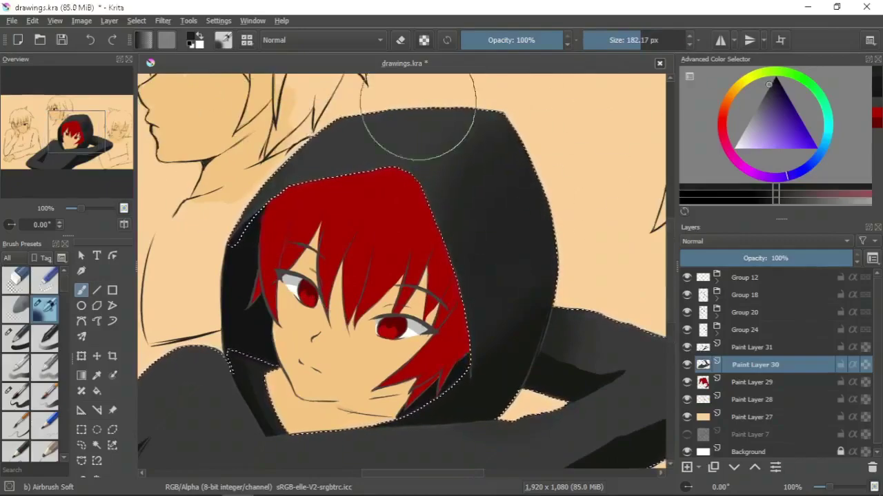
mouse_move(326, 345)
mouse_down()
mouse_move(391, 160)
mouse_move(184, 183)
mouse_up()
mouse_move(473, 197)
mouse_down()
mouse_move(583, 236)
mouse_move(467, 263)
mouse_move(458, 181)
mouse_move(370, 354)
mouse_move(322, 340)
mouse_move(532, 264)
mouse_up()
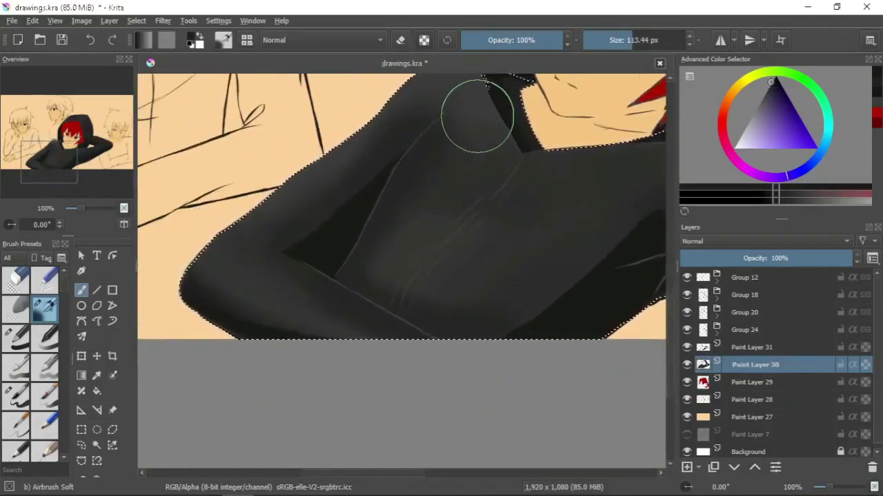
Step: Shade along the shoulder and chest fold lines with a soft airbrush of 34.28 px
key(bracketleft)
key(bracketleft)
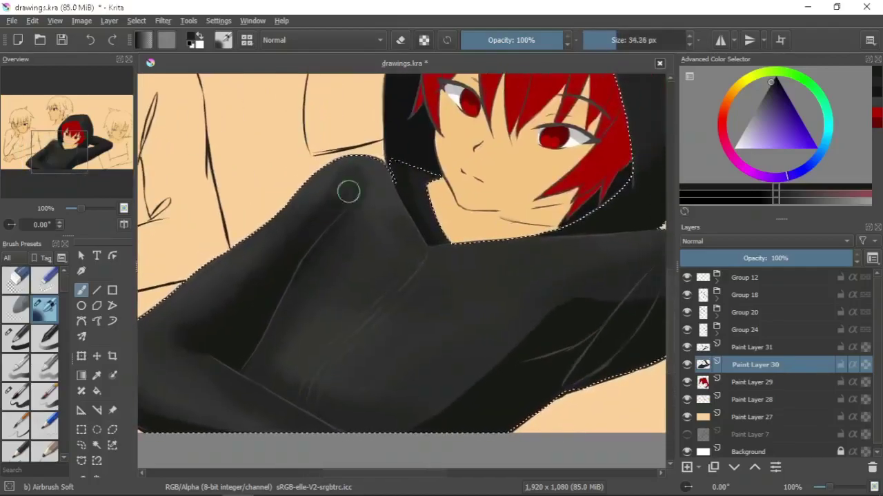
click(400, 39)
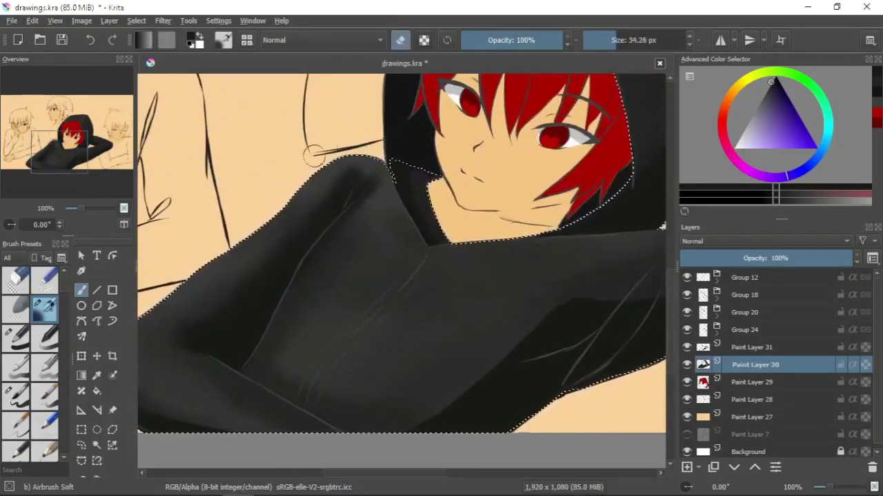
key(e)
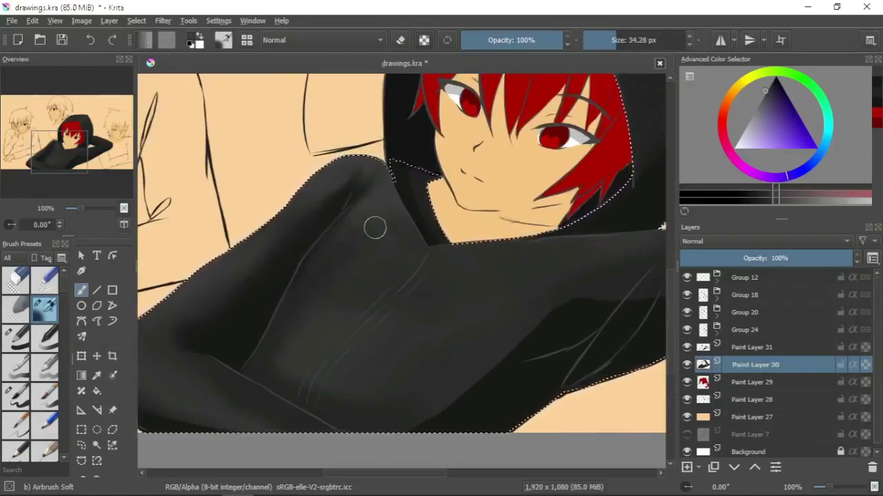
ctrl+click(562, 255)
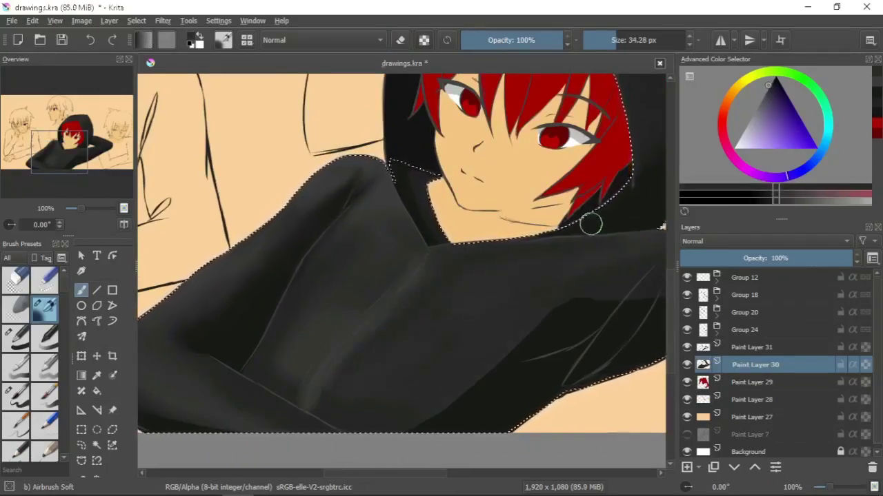
Step: Soften the edge of the underarm shadow on Paint Layer 31 with a soft airbrush of 64.62 px
key(Page_Up)
key(bracketright)
key(bracketright)
key(bracketright)
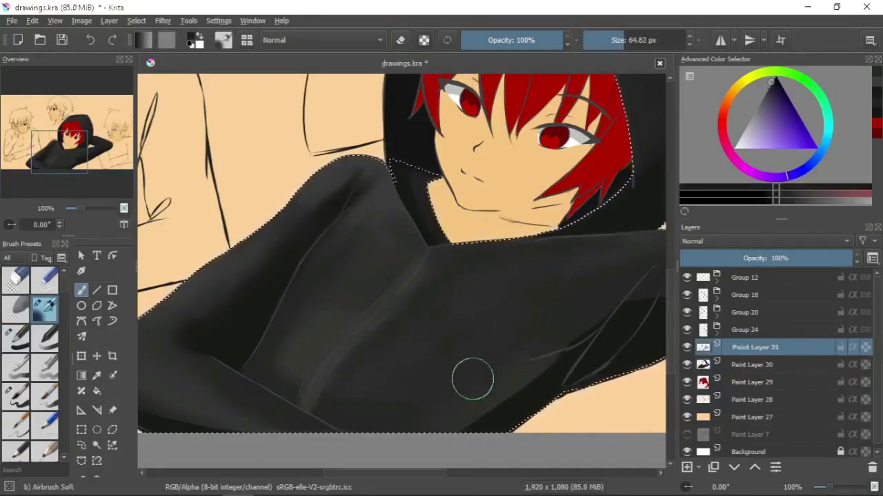
Step: Airbrush darker shading over the lower torso and along the bent arm on Paint Layer 30
key(Page_Down)
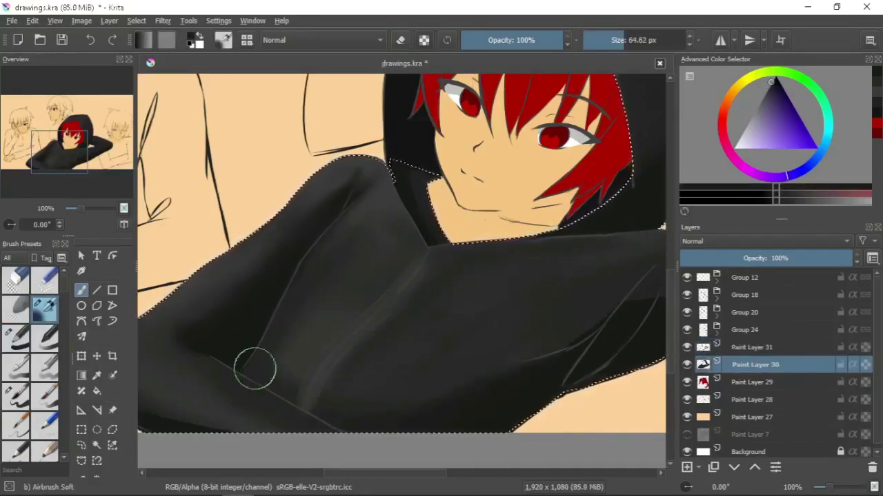
drag(585, 305, 492, 344)
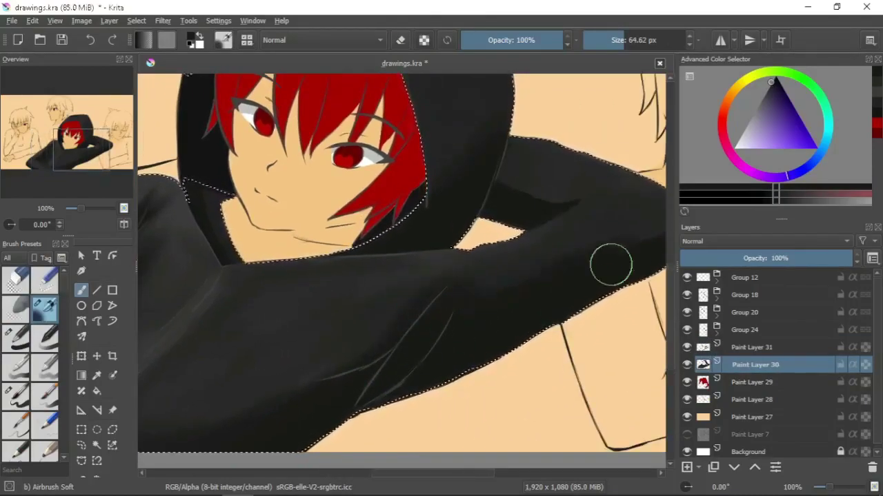
drag(511, 199, 377, 253)
Step: Shade the elbow tip with a 20.55 px airbrush and blend the arm-bend shadow on Paint Layer 31
click(611, 40)
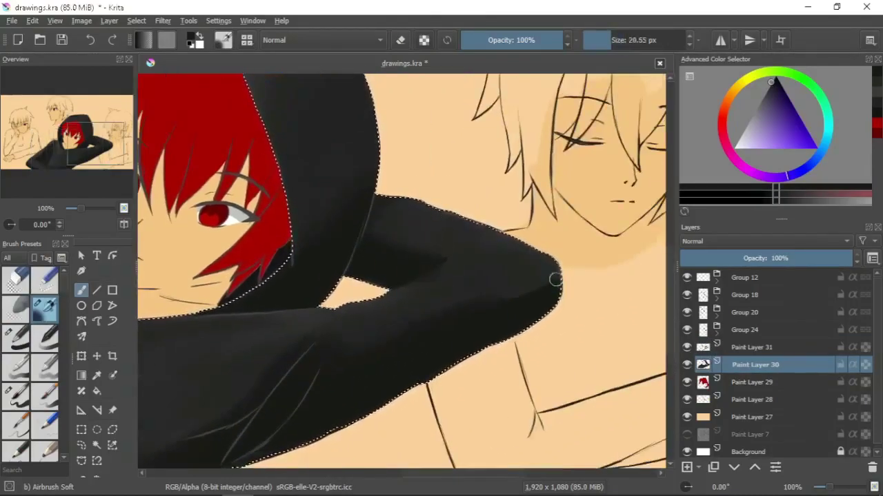
mouse_move(566, 273)
mouse_down()
mouse_move(455, 322)
mouse_move(569, 270)
mouse_up()
key(Page_Up)
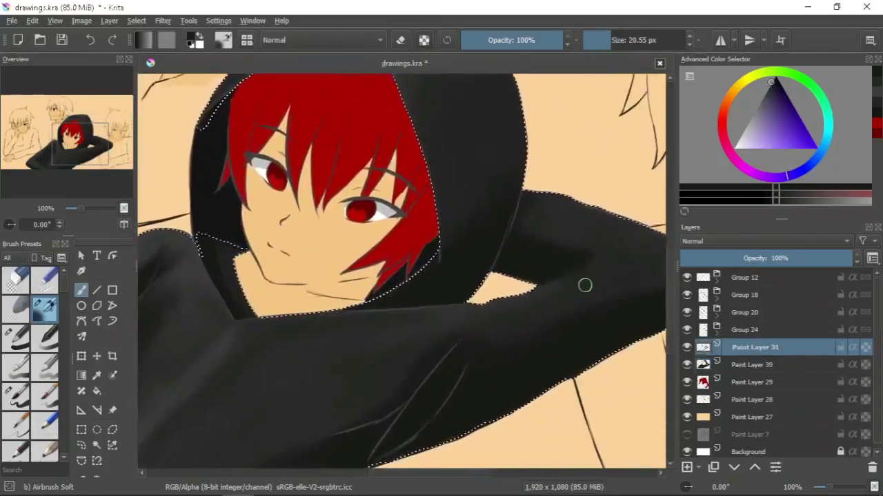
drag(418, 272, 445, 211)
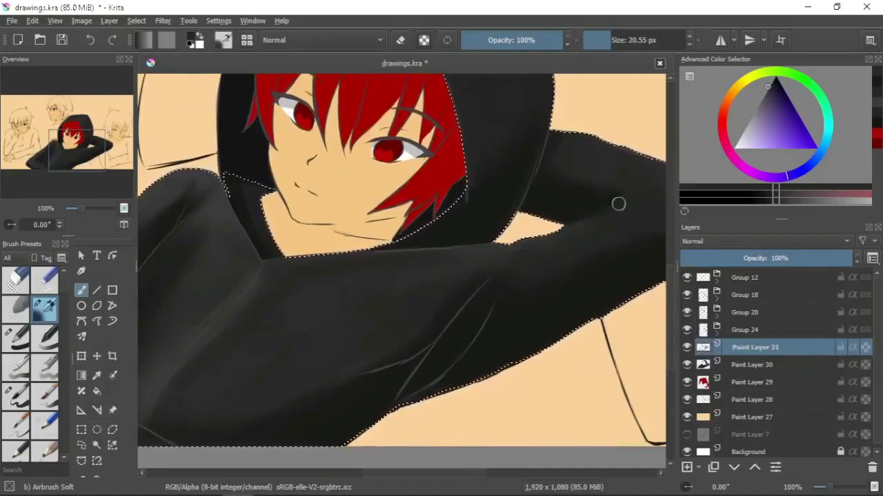
Step: Choose a darker orange skin tone and paint the neck's shadow under the jaw on a new layer with Basic-1
click(771, 148)
click(776, 141)
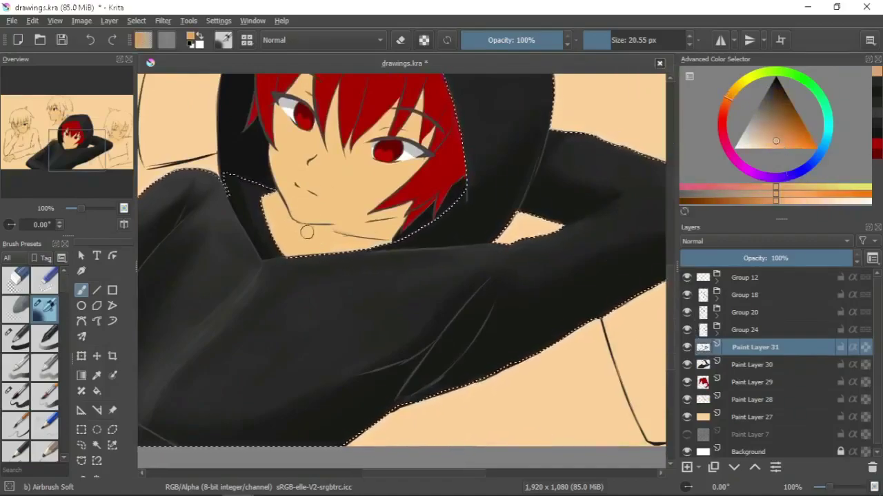
click(686, 467)
click(16, 338)
mouse_move(269, 200)
mouse_down()
mouse_move(282, 235)
mouse_move(303, 244)
mouse_move(334, 233)
mouse_move(409, 232)
mouse_up()
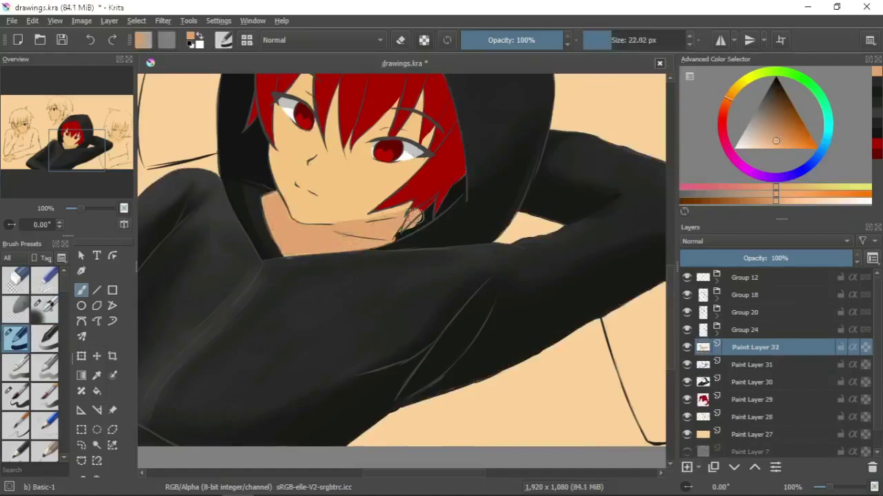
key(e)
key(e)
Step: Choose a lighter, yellower orange skin tone as the painting colour
click(777, 196)
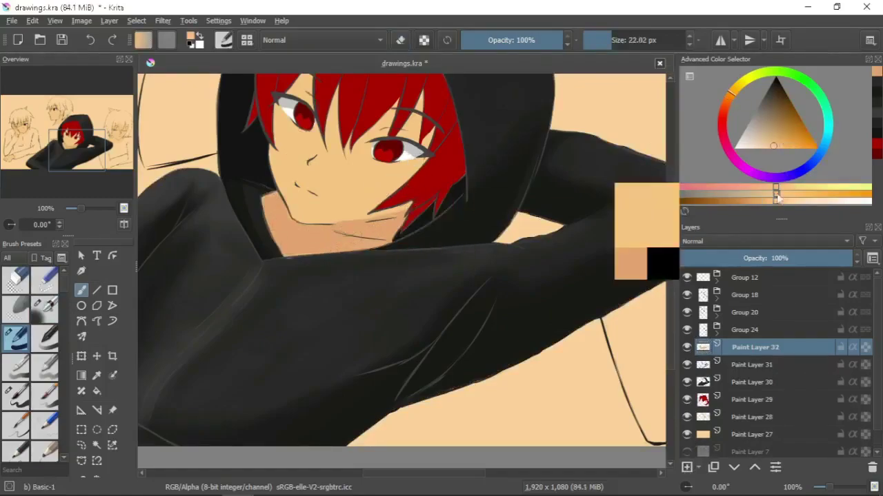
scroll(423, 181, up, 2)
click(781, 143)
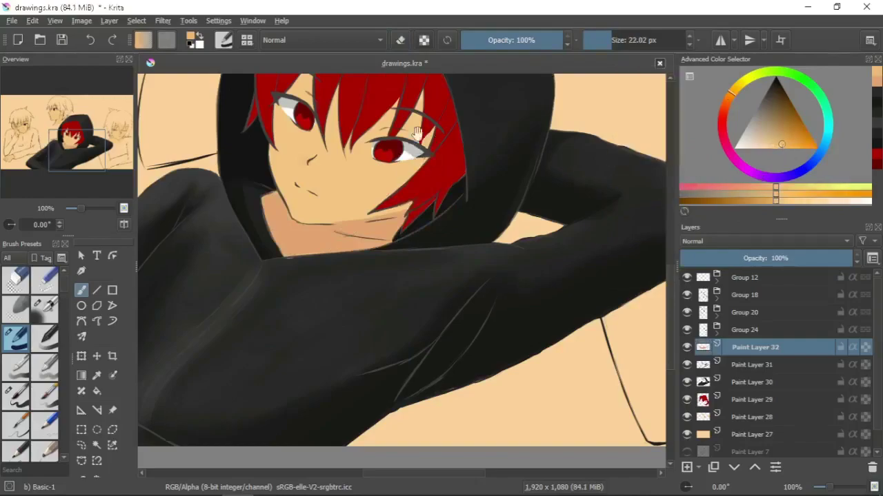
Step: Paint skin shading beneath the hooded character's fringe and along the face edges on Paint Layer 32, and erase the spill over the hair
drag(303, 103, 288, 164)
drag(327, 137, 329, 206)
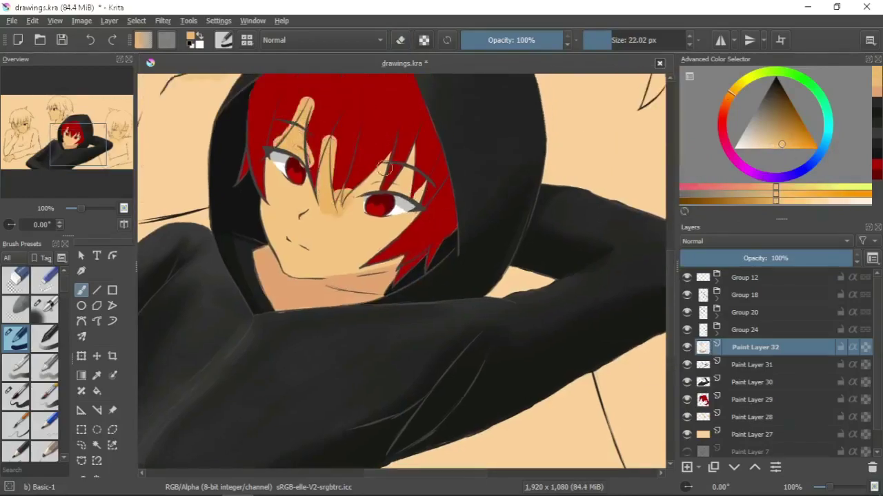
drag(386, 153, 378, 206)
drag(416, 140, 414, 200)
drag(264, 161, 252, 232)
mouse_move(428, 207)
mouse_down()
mouse_move(372, 266)
mouse_move(310, 267)
mouse_up()
key(e)
click(16, 397)
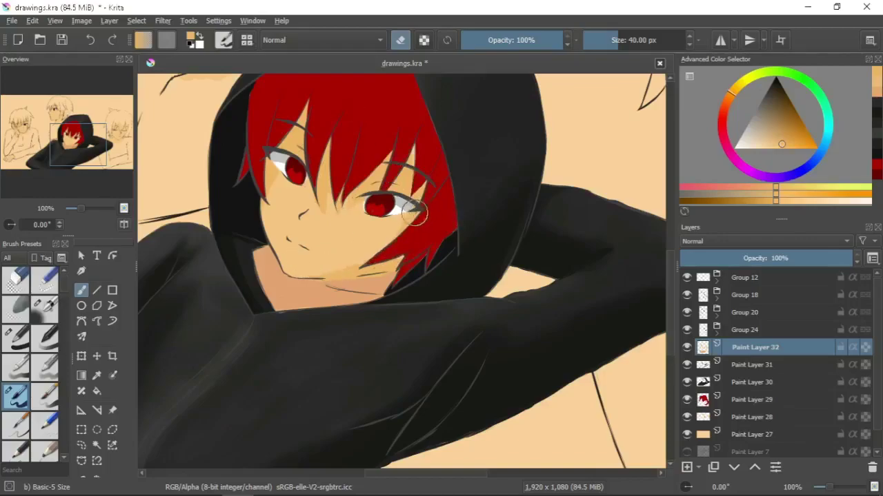
Step: Choose a more saturated orange and paint the neck shadow beside the red hair tips with Basic-5 Size at 40 px
click(786, 147)
click(732, 97)
click(787, 147)
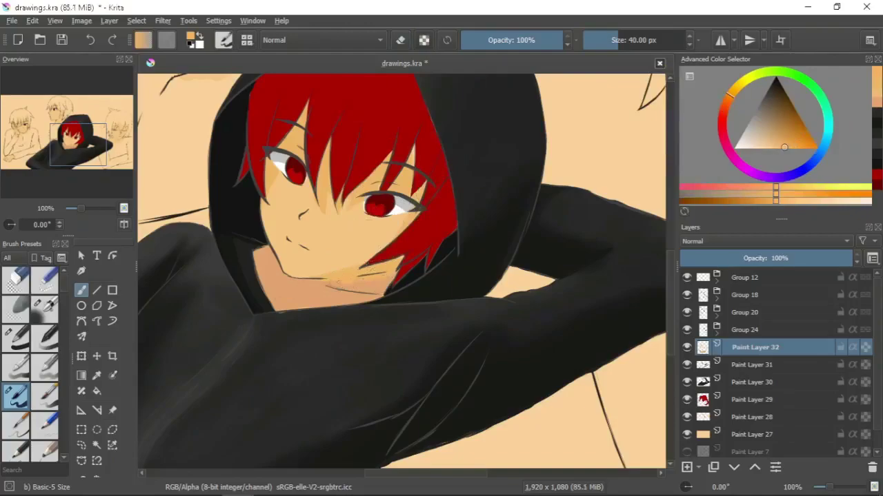
ctrl+click(326, 185)
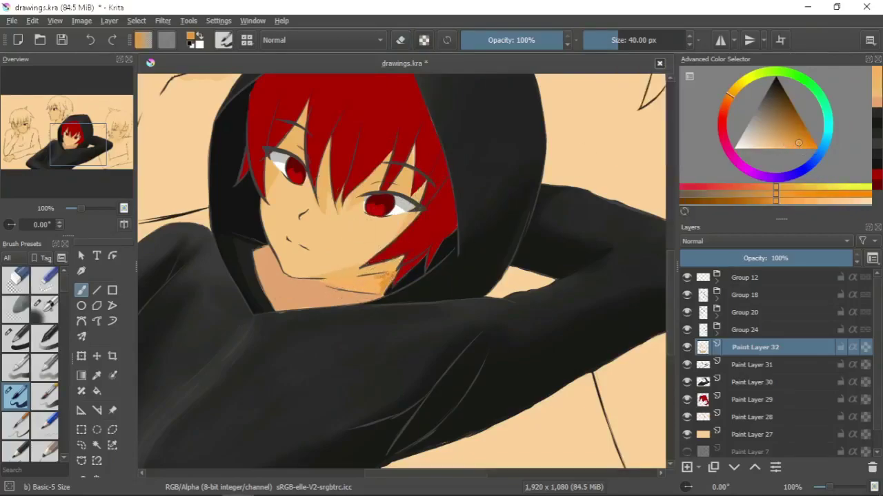
drag(382, 282, 390, 273)
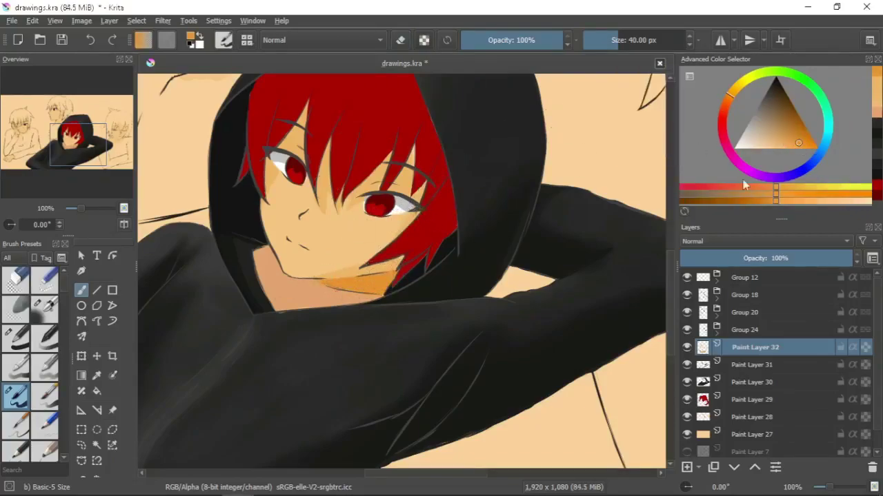
Step: Choose a darker orange and paint it over the rest of the hooded character's neck
click(795, 136)
mouse_move(259, 255)
mouse_down()
mouse_move(272, 307)
mouse_move(306, 269)
mouse_up()
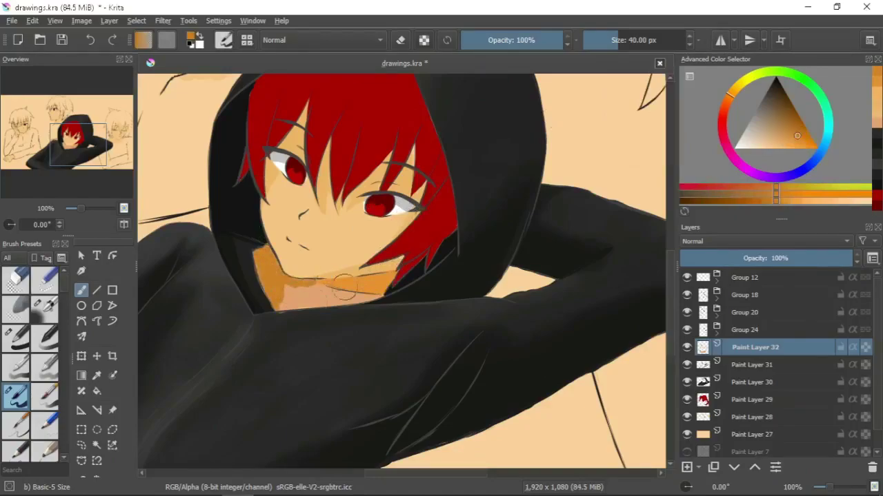
key(ctrl+z)
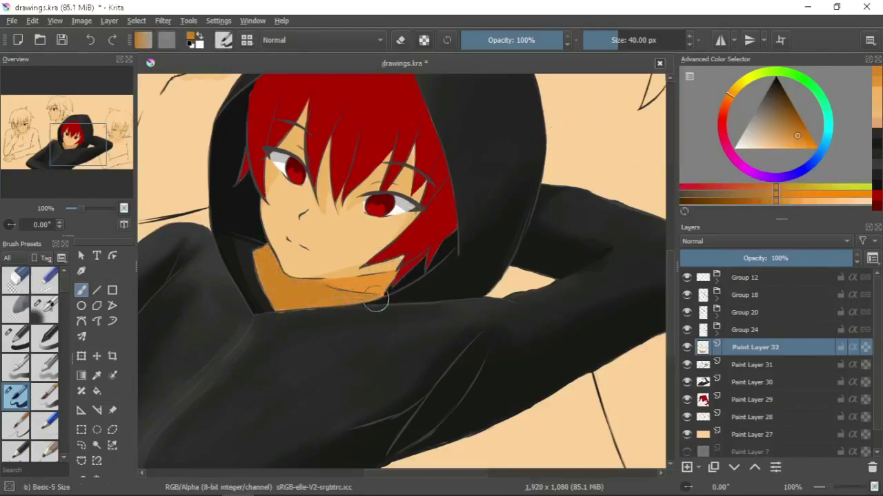
key(e)
key(e)
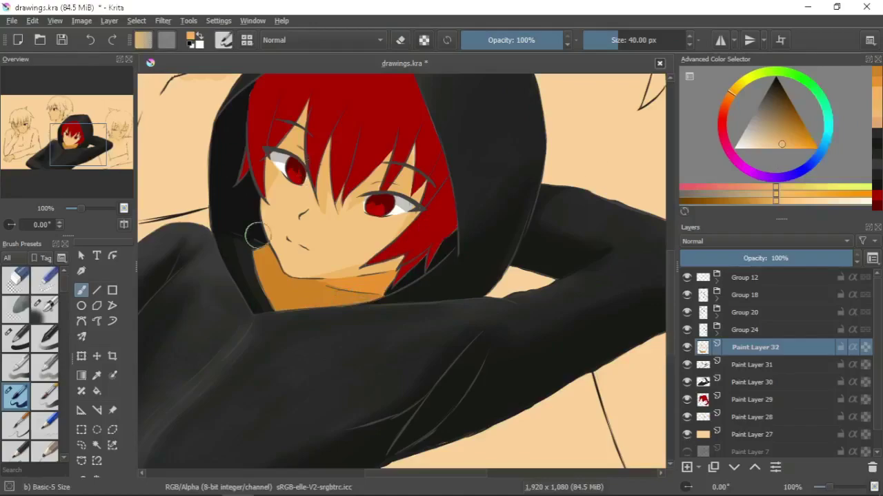
Step: Repaint the neck in the lighter skin tone and leave a darker orange shadow band directly under the jaw
drag(260, 254, 264, 270)
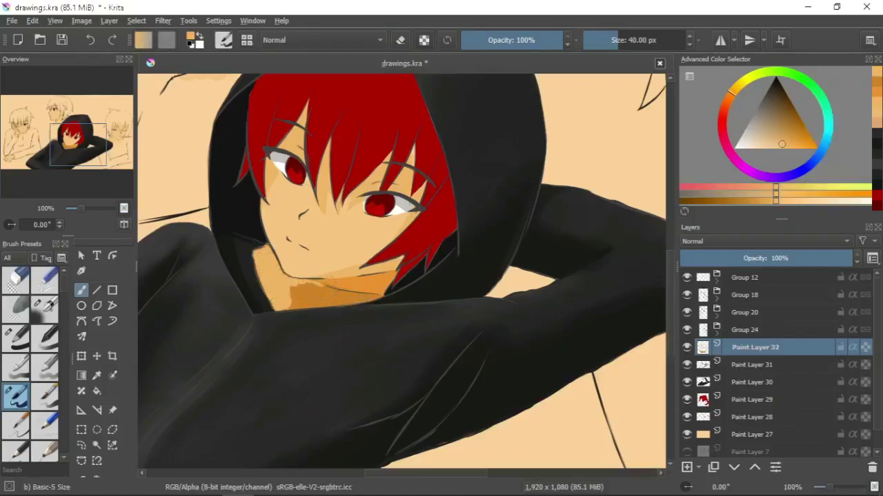
ctrl+click(328, 290)
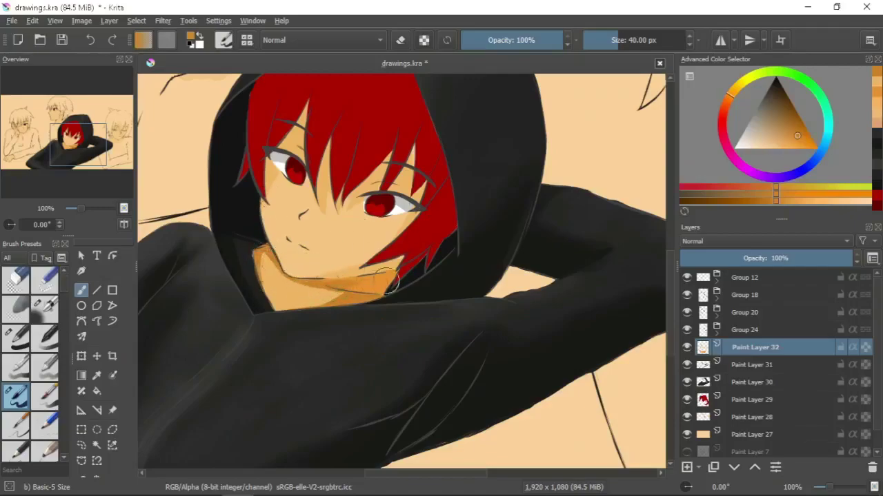
ctrl+click(335, 266)
drag(335, 266, 305, 312)
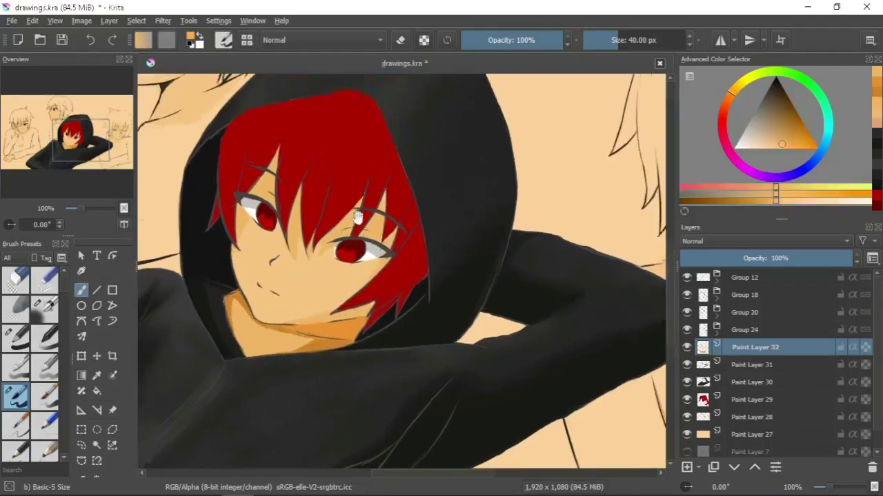
Step: Airbrush darker red shading across the hooded character's hair on a new layer above Paint Layer 29, confined to a selection of the hair
click(687, 467)
ctrl+click(702, 417)
click(45, 307)
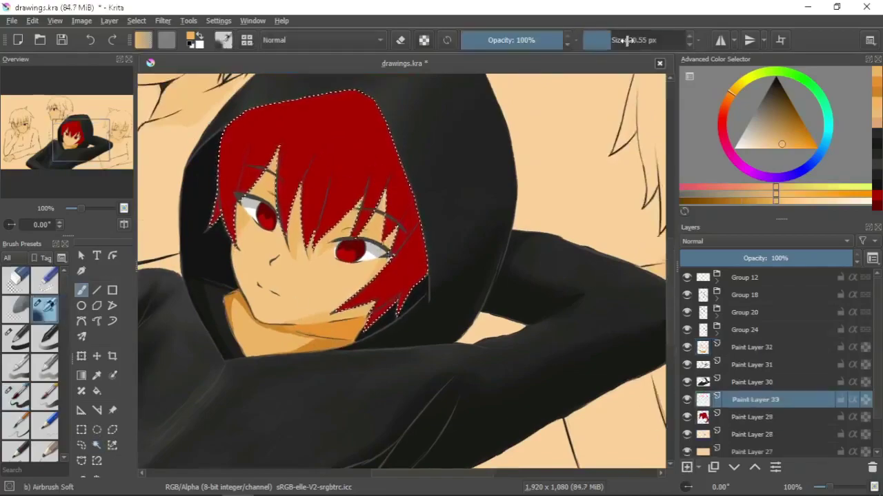
ctrl+click(352, 100)
key(k)
scroll(349, 132, up, 1)
mouse_move(349, 132)
mouse_down()
mouse_move(404, 128)
mouse_move(467, 354)
mouse_move(418, 142)
mouse_move(477, 315)
mouse_move(419, 171)
mouse_up()
shift+drag(283, 263, 228, 262)
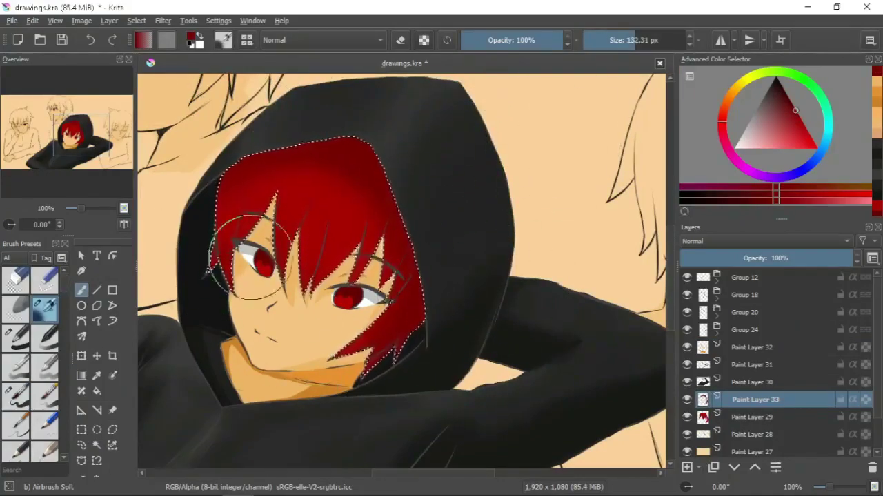
shift+drag(283, 244, 217, 244)
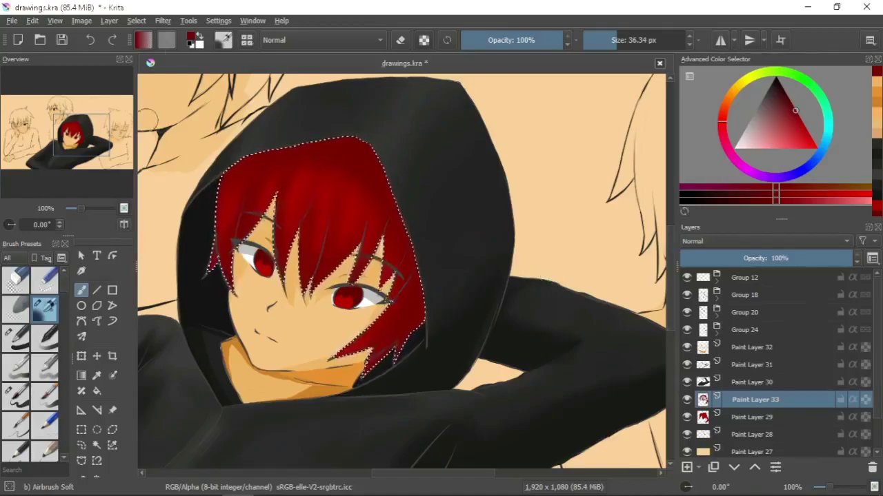
Step: Paint the sweater of the character resting his head on his hand flat dark grey on Paint Layer 30 with Basic-1
key(2)
key(Page_Up)
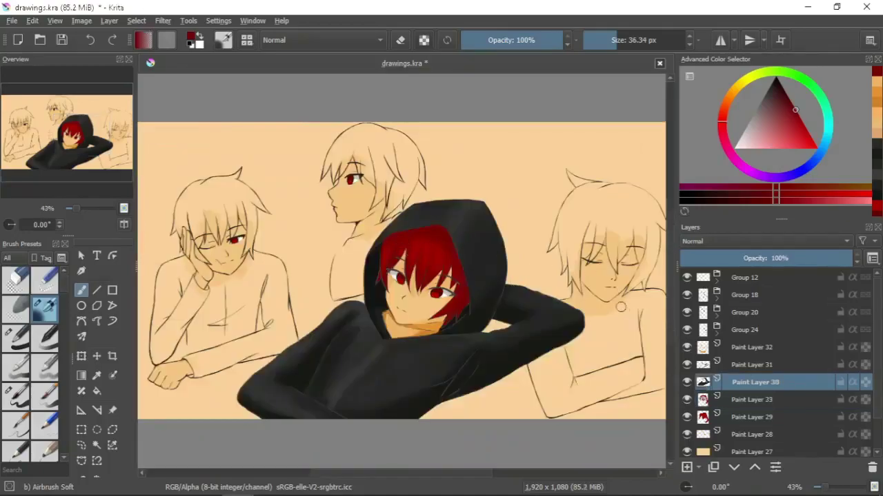
key(e)
key(e)
mouse_move(172, 270)
mouse_down()
mouse_move(178, 294)
mouse_move(198, 293)
mouse_move(173, 323)
mouse_move(171, 345)
mouse_move(193, 312)
mouse_move(171, 343)
mouse_move(193, 328)
mouse_move(212, 277)
mouse_move(248, 257)
mouse_move(271, 258)
mouse_move(293, 334)
mouse_move(275, 350)
mouse_move(193, 372)
mouse_move(266, 335)
mouse_move(246, 285)
mouse_move(280, 268)
mouse_move(268, 329)
mouse_move(255, 310)
mouse_up()
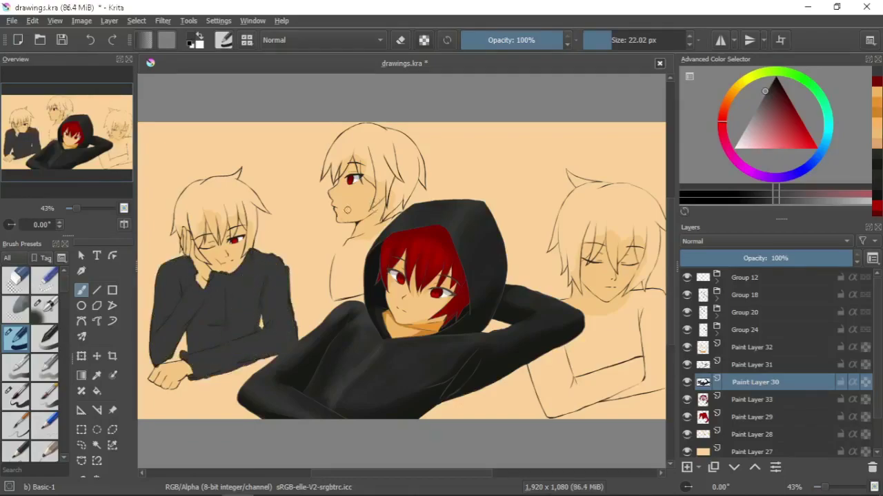
Step: Erase the dark grey spill along the sweater's outer arm, shoulder, neckline and raised wrist with Basic-5 Size, touching up missed spots
key(/)
scroll(276, 290, up, 4)
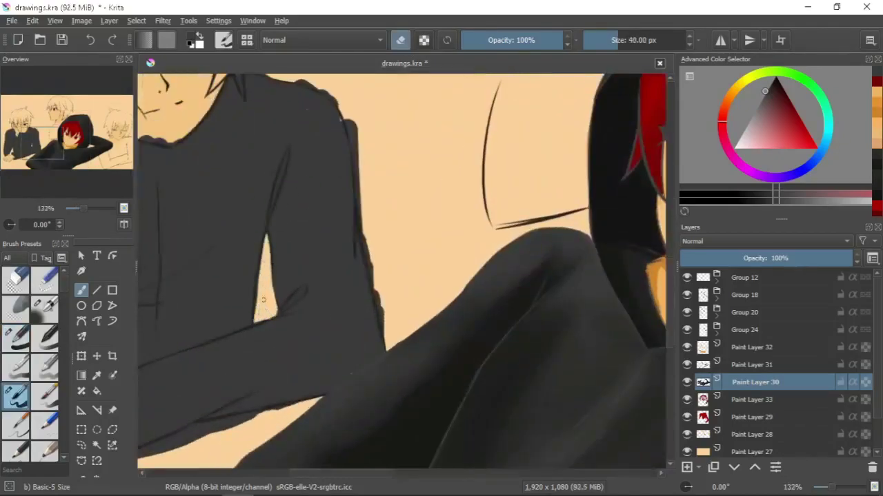
drag(353, 126, 385, 335)
scroll(285, 143, up, 2)
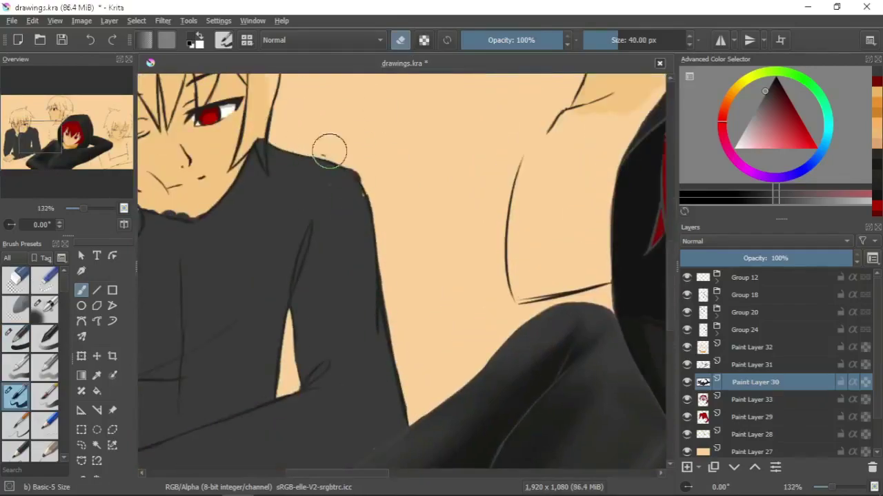
scroll(359, 153, left, 2)
key(e)
drag(238, 231, 235, 214)
key(e)
scroll(198, 234, left, 3)
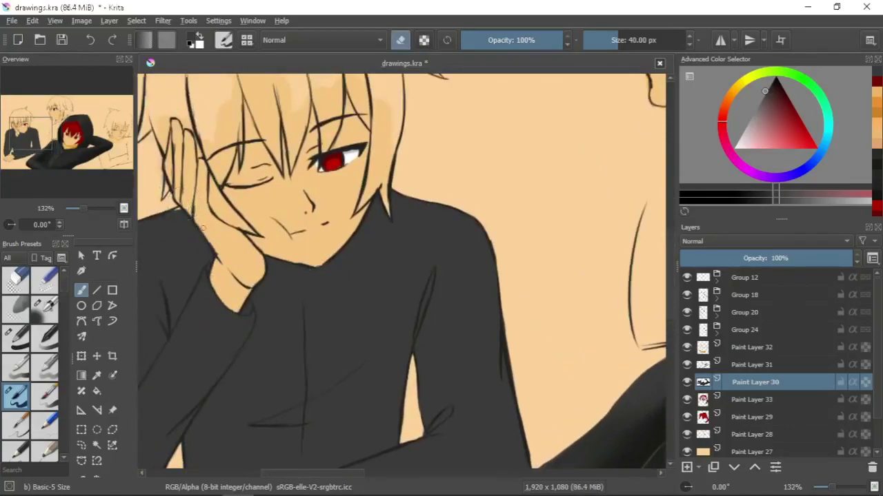
Step: Clean up the dark grey around the elbow, cuff and underside of the resting forearm
scroll(232, 161, down, 3)
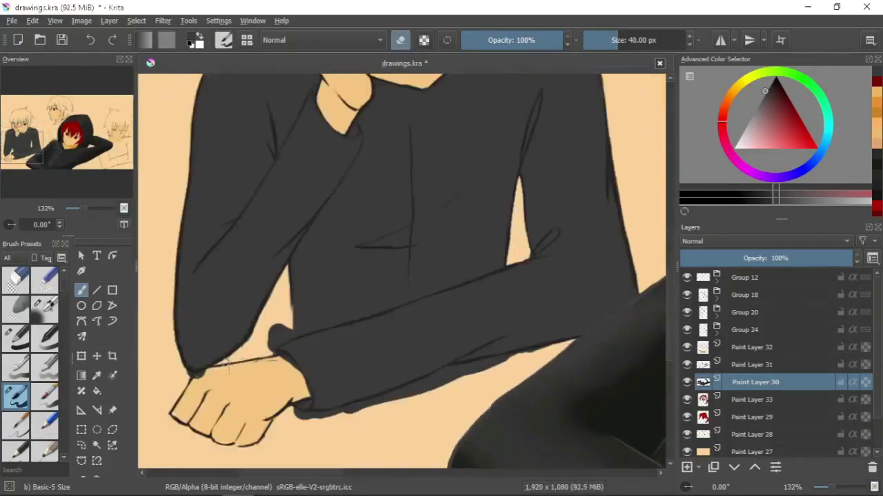
drag(294, 412, 322, 417)
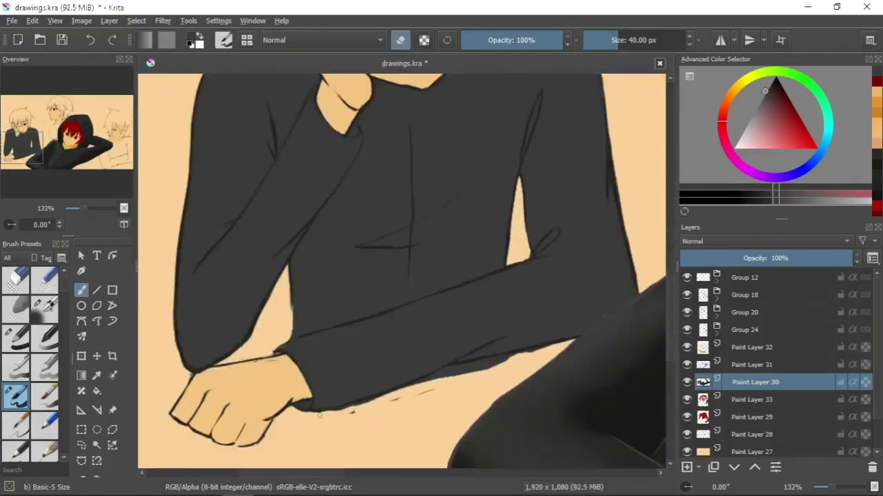
key(e)
drag(537, 355, 504, 345)
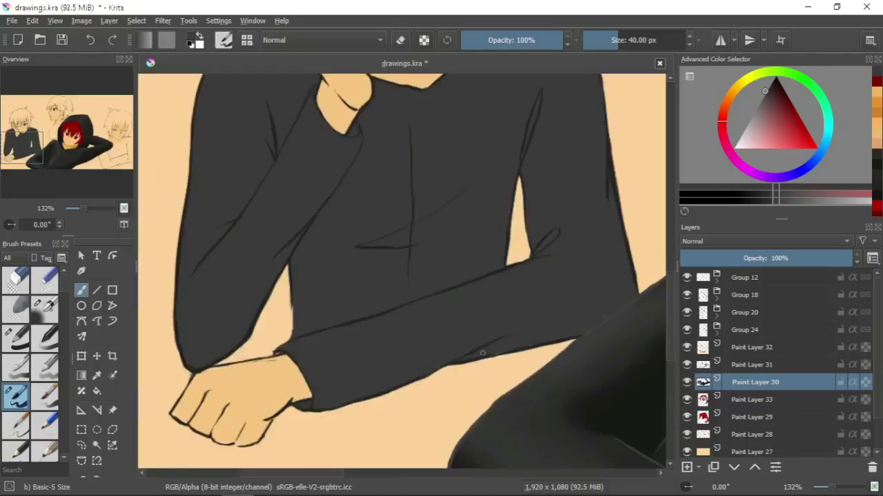
Step: Reuse the dark red hair colour to paint the head-resting character's side lock and the fringe over his closed eye on Paint Layer 29
scroll(491, 319, up, 8)
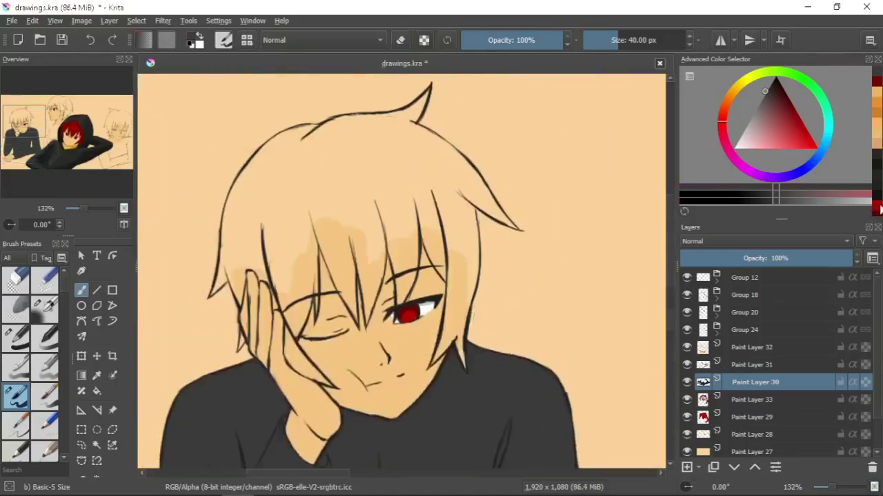
click(874, 211)
key(Page_Down)
key(Page_Down)
drag(252, 181, 227, 263)
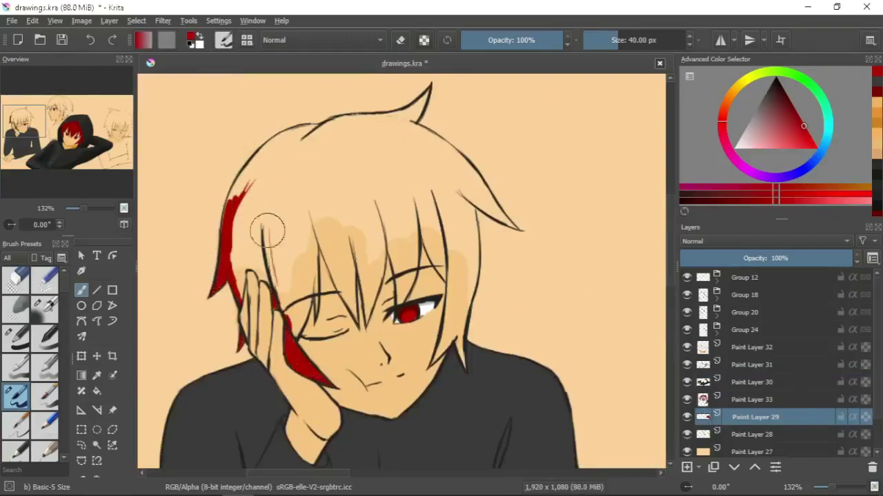
drag(262, 227, 290, 314)
drag(314, 235, 316, 273)
drag(313, 221, 297, 303)
drag(348, 238, 359, 314)
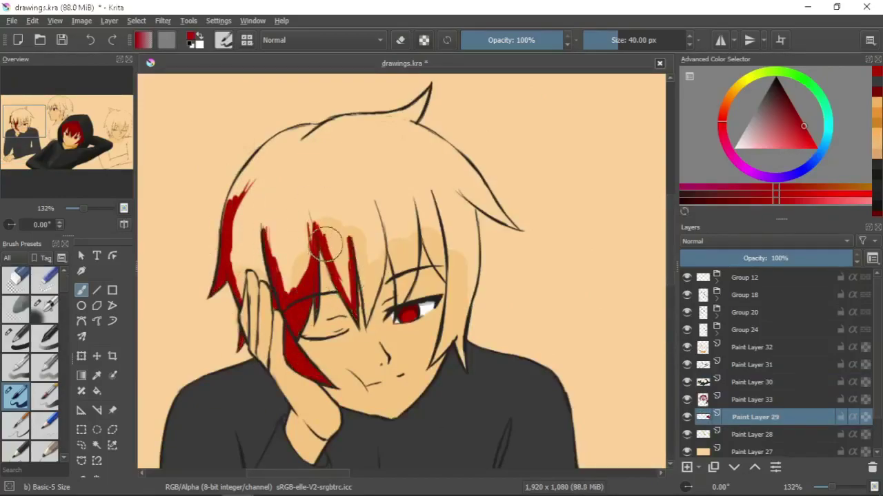
Step: Paint the middle fringe strands and the hair locks beside his open eye dark red
drag(356, 228, 344, 302)
drag(381, 277, 362, 334)
drag(379, 215, 379, 272)
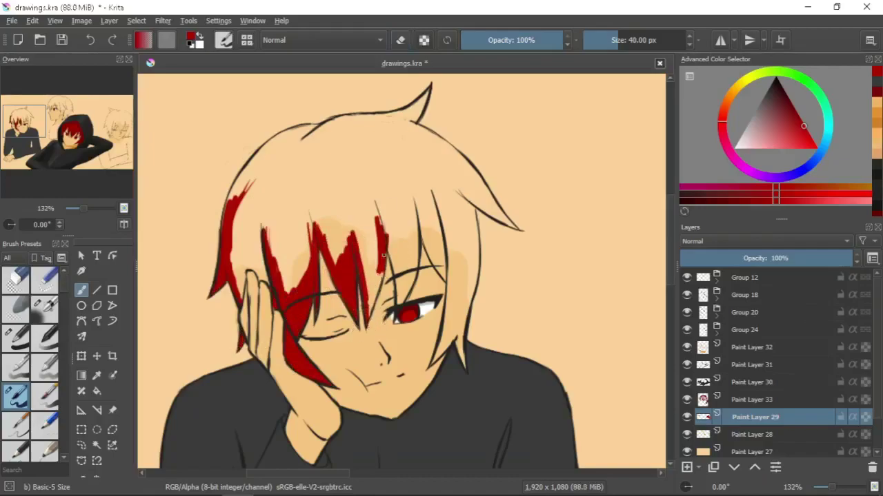
mouse_move(393, 219)
mouse_down()
mouse_move(403, 304)
mouse_move(409, 250)
mouse_up()
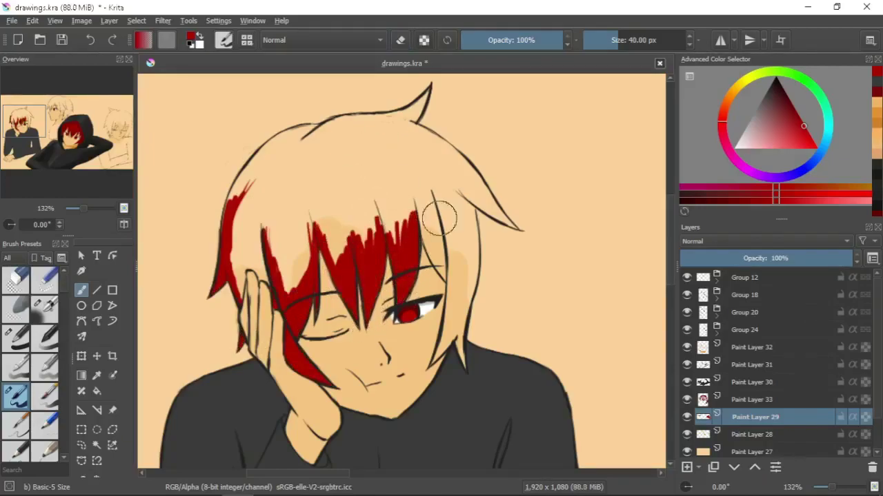
drag(421, 206, 441, 303)
drag(451, 240, 442, 362)
drag(476, 245, 466, 311)
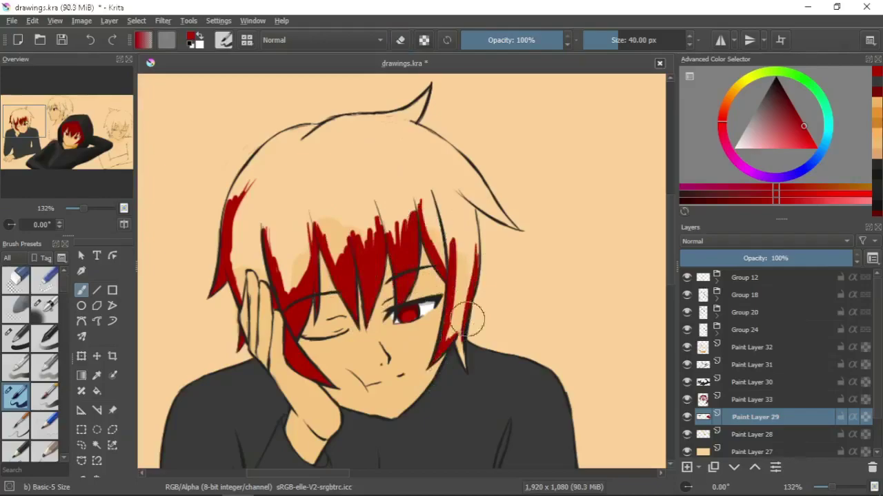
Step: Paint the crown outline and spiky tips of his hair red and fill the interior with Basic-1
mouse_move(476, 207)
mouse_down()
mouse_move(473, 310)
mouse_move(482, 266)
mouse_up()
mouse_move(327, 127)
mouse_down()
mouse_move(276, 148)
mouse_move(224, 231)
mouse_up()
mouse_move(283, 132)
mouse_down()
mouse_move(234, 227)
mouse_move(260, 277)
mouse_move(249, 200)
mouse_move(260, 173)
mouse_up()
mouse_move(420, 101)
mouse_down()
mouse_move(295, 142)
mouse_move(395, 122)
mouse_up()
mouse_move(514, 224)
mouse_down()
mouse_move(463, 228)
mouse_move(475, 169)
mouse_move(434, 142)
mouse_move(471, 230)
mouse_up()
key(slash)
mouse_move(303, 255)
mouse_down()
mouse_move(282, 153)
mouse_move(338, 251)
mouse_move(398, 250)
mouse_move(452, 205)
mouse_move(448, 166)
mouse_up()
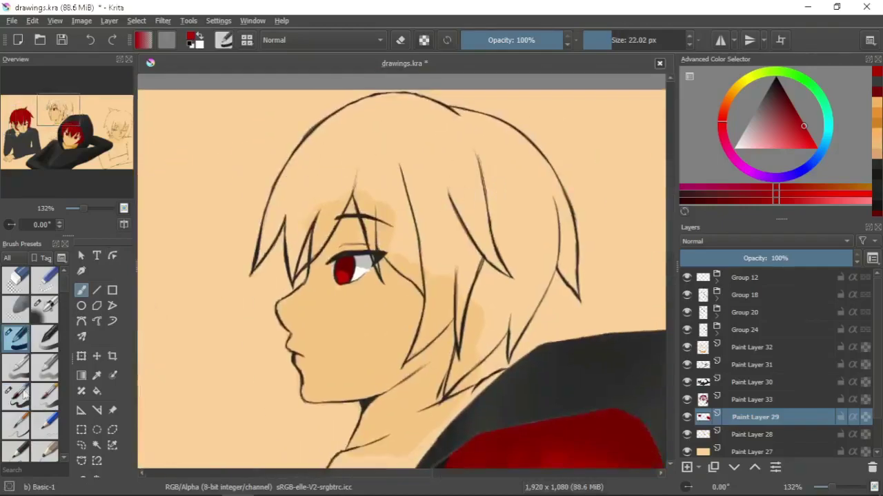
Step: Paint the profile character's fringe, front hair outline and the lock beside the eye dark red with Basic-5 Size
key(slash)
drag(331, 133, 259, 249)
mouse_move(290, 208)
mouse_down()
mouse_move(331, 227)
mouse_move(289, 207)
mouse_move(249, 255)
mouse_up()
key(e)
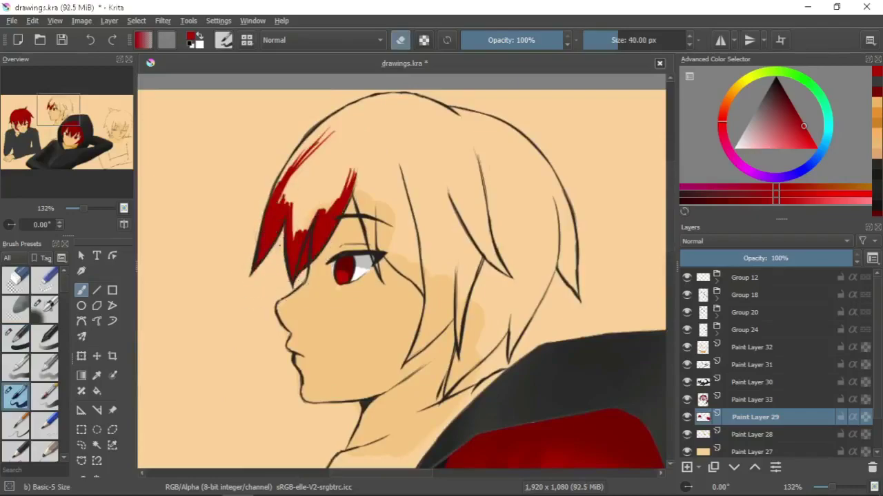
key(e)
drag(334, 129, 279, 188)
drag(365, 218, 389, 256)
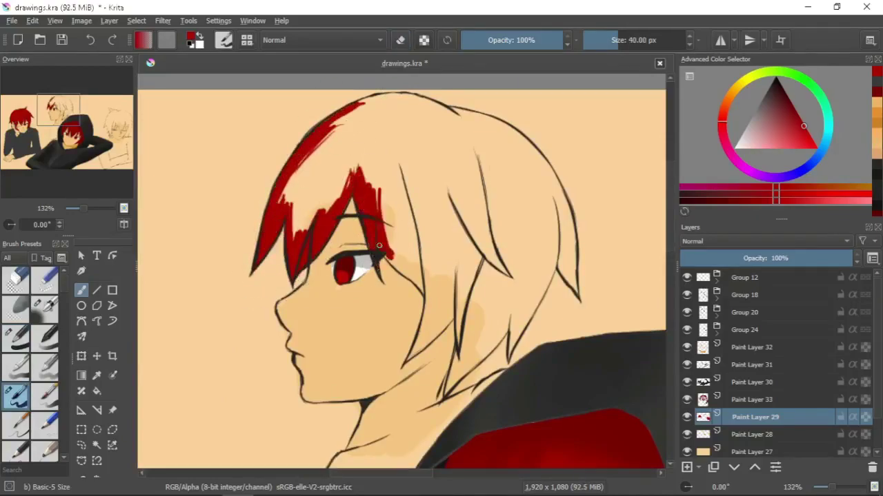
mouse_move(385, 222)
mouse_down()
mouse_move(425, 290)
mouse_move(428, 331)
mouse_move(444, 314)
mouse_up()
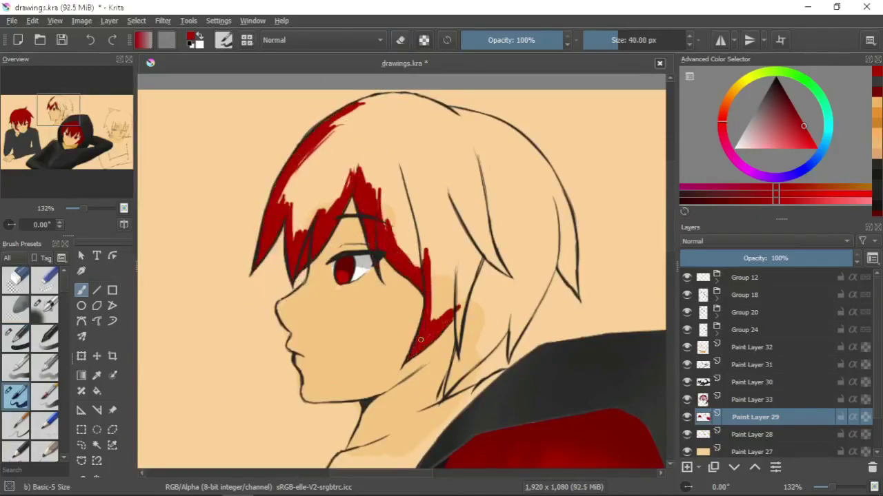
Step: Paint the profile character's side and back hair dark red, erase stray edges, and fill the remaining crown area
key(e)
mouse_move(409, 336)
mouse_down()
mouse_move(452, 324)
mouse_move(482, 345)
mouse_move(496, 317)
mouse_move(531, 314)
mouse_up()
key(e)
key(e)
mouse_move(578, 297)
mouse_down()
mouse_move(558, 250)
mouse_move(578, 211)
mouse_up()
key(e)
key(e)
mouse_move(334, 127)
mouse_down()
mouse_move(414, 98)
mouse_move(456, 111)
mouse_move(524, 145)
mouse_move(562, 199)
mouse_up()
key(slash)
mouse_move(365, 207)
mouse_down()
mouse_move(317, 206)
mouse_move(400, 104)
mouse_move(448, 126)
mouse_move(473, 315)
mouse_move(517, 154)
mouse_move(500, 179)
mouse_up()
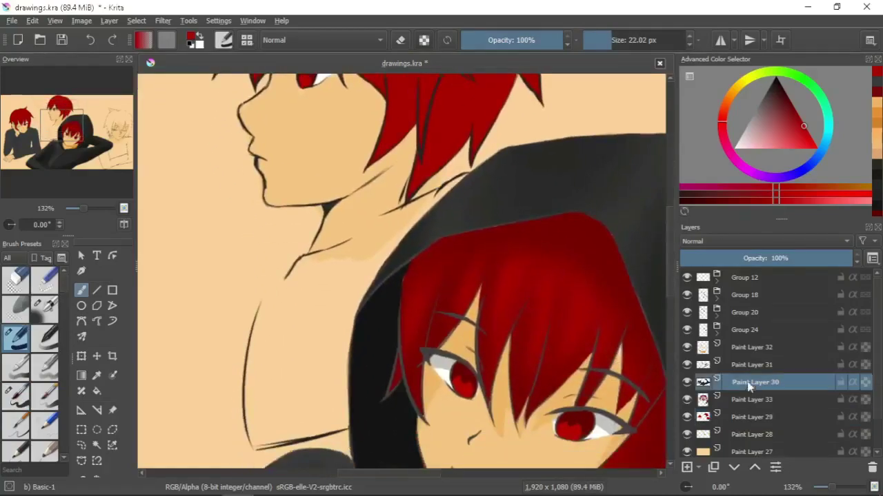
Step: Fill the tops of the profile character and the character behind the bent elbow with dark grey on Paint Layer 30, erasing spill at the edges
mouse_move(290, 252)
mouse_down()
mouse_move(298, 268)
mouse_move(290, 428)
mouse_move(372, 235)
mouse_move(427, 197)
mouse_move(345, 372)
mouse_up()
key(slash)
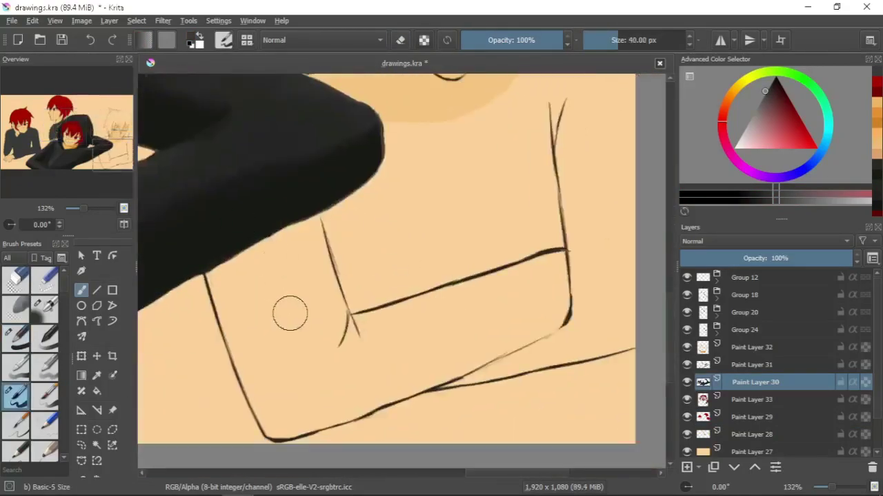
mouse_move(286, 311)
mouse_down()
mouse_move(245, 331)
mouse_move(241, 263)
mouse_move(348, 215)
mouse_move(267, 420)
mouse_move(299, 423)
mouse_move(331, 232)
mouse_move(319, 344)
mouse_move(388, 395)
mouse_move(432, 379)
mouse_move(375, 352)
mouse_move(418, 307)
mouse_move(580, 234)
mouse_up()
key(e)
drag(522, 226, 509, 335)
key(e)
mouse_move(376, 366)
mouse_down()
mouse_move(311, 346)
mouse_move(607, 221)
mouse_move(528, 177)
mouse_move(381, 277)
mouse_move(524, 340)
mouse_up()
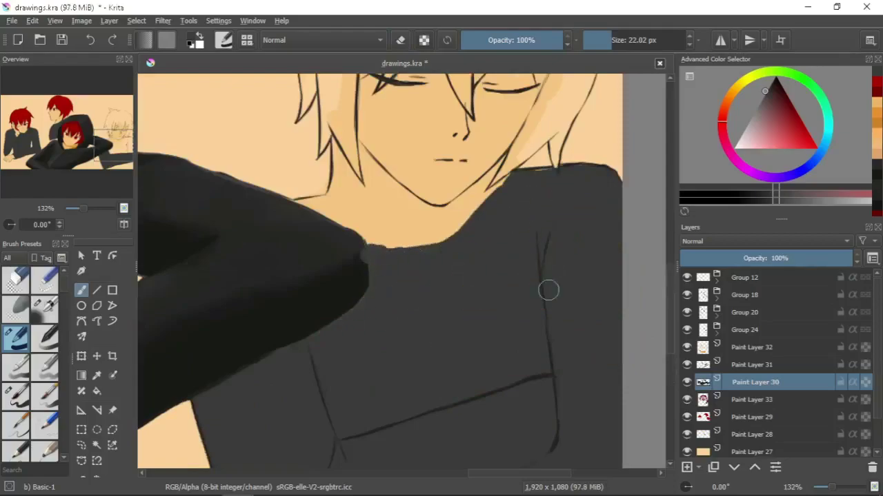
Step: Repaint the neckline of the closed-eyes character's dark grey top with Basic-1 and erase spill along the neck and shoulder
key(ctrl+z)
mouse_move(404, 223)
mouse_down()
mouse_move(414, 293)
mouse_move(546, 277)
mouse_up()
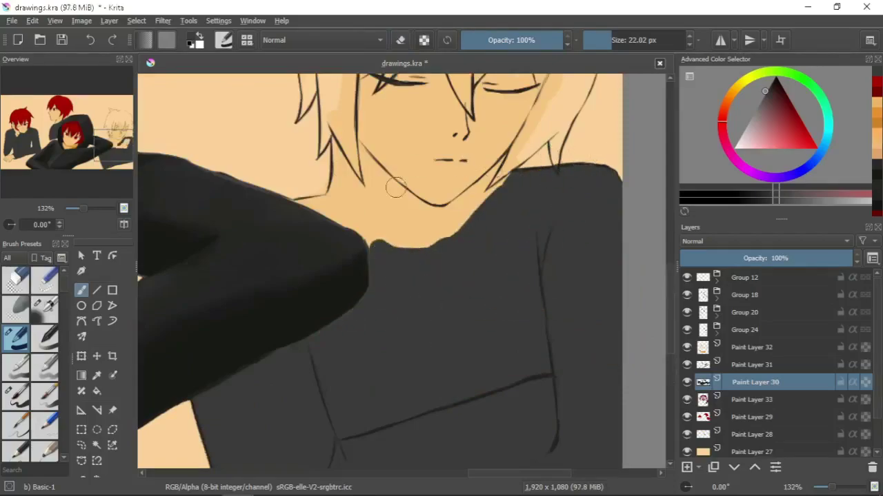
mouse_move(321, 198)
mouse_down()
mouse_move(483, 237)
mouse_move(501, 177)
mouse_up()
key(e)
mouse_move(280, 169)
mouse_down()
mouse_move(301, 184)
mouse_move(507, 169)
mouse_up()
Step: Paint the closed-eyes character's outer side locks and the hair beside the cheek red with Basic-5 Size at 40 px
click(804, 126)
scroll(460, 258, up, 8)
click(16, 396)
mouse_move(259, 196)
mouse_down()
mouse_move(211, 306)
mouse_move(257, 235)
mouse_up()
mouse_move(297, 150)
mouse_down()
mouse_move(256, 324)
mouse_move(282, 386)
mouse_move(291, 321)
mouse_move(288, 424)
mouse_up()
mouse_move(296, 348)
mouse_down()
mouse_move(323, 448)
mouse_move(313, 362)
mouse_move(320, 303)
mouse_up()
mouse_move(366, 255)
mouse_down()
mouse_move(337, 337)
mouse_move(366, 258)
mouse_move(345, 360)
mouse_up()
Step: Paint the closed-eyes character's pointed fringe strands and the lock along the far cheek red on Paint Layer 29
drag(403, 264, 341, 362)
drag(358, 334, 378, 240)
mouse_move(412, 276)
mouse_down()
mouse_move(433, 387)
mouse_move(408, 271)
mouse_up()
mouse_move(437, 355)
mouse_down()
mouse_move(489, 262)
mouse_move(507, 372)
mouse_move(476, 433)
mouse_up()
scroll(502, 381, down, 1)
drag(518, 335, 476, 410)
ctrl+click(489, 423)
key(Page_Down)
ctrl+click(514, 331)
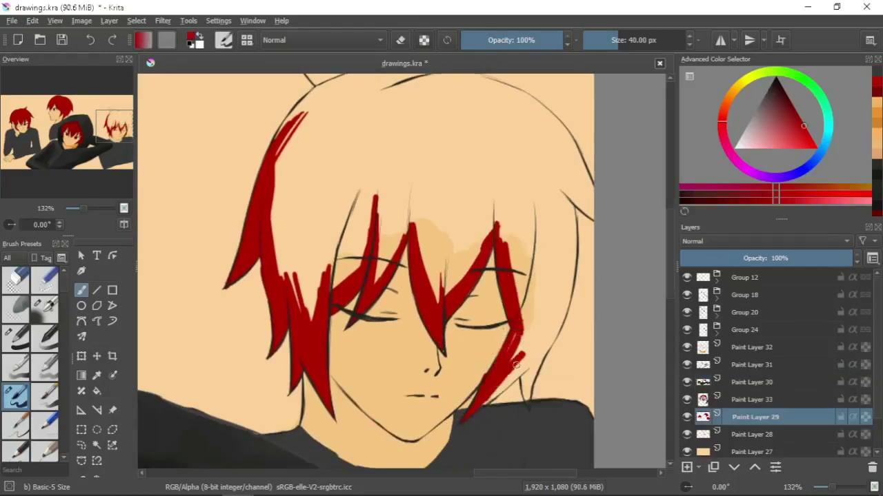
drag(537, 355, 483, 403)
Step: Clean up the hair tip over the shoulder on Paint Layers 29 and 30, and paint the far outer hair edge red
key(e)
key(Page_Up)
key(Page_Down)
key(e)
key(Page_Up)
key(Page_Down)
key(Page_Up)
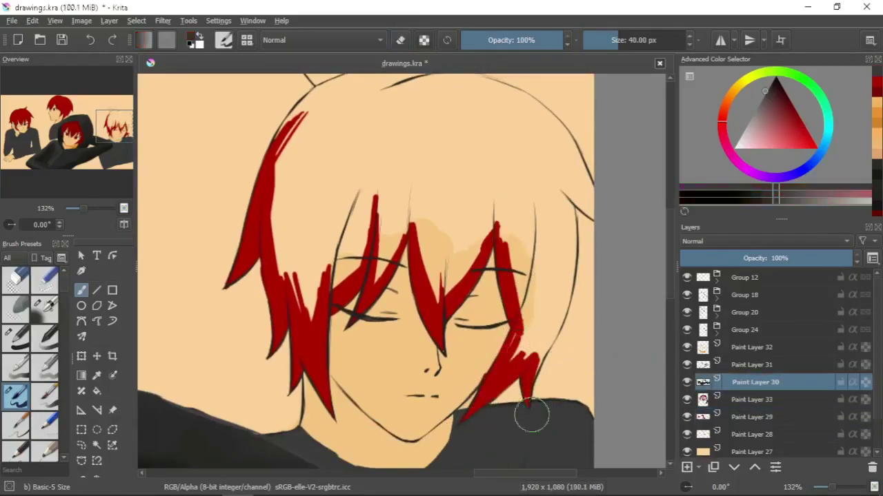
key(Page_Down)
mouse_move(547, 296)
mouse_down()
mouse_move(562, 305)
mouse_move(570, 200)
mouse_move(534, 337)
mouse_move(549, 286)
mouse_up()
mouse_move(562, 155)
mouse_down()
mouse_move(573, 176)
mouse_move(546, 127)
mouse_move(549, 227)
mouse_up()
Step: Fill the crown and remaining interior of the closed-eyes character's hair red and erase stray paint at the edges
mouse_move(318, 183)
mouse_down()
mouse_move(285, 131)
mouse_move(390, 169)
mouse_up()
mouse_move(365, 176)
mouse_down()
mouse_move(307, 217)
mouse_move(257, 279)
mouse_up()
mouse_move(329, 171)
mouse_down()
mouse_move(483, 181)
mouse_move(546, 223)
mouse_move(576, 262)
mouse_up()
mouse_move(359, 196)
mouse_down()
mouse_move(552, 272)
mouse_move(325, 390)
mouse_move(487, 330)
mouse_move(465, 197)
mouse_move(338, 213)
mouse_move(290, 323)
mouse_up()
key(slash)
key(slash)
key(e)
scroll(331, 221, down, 1)
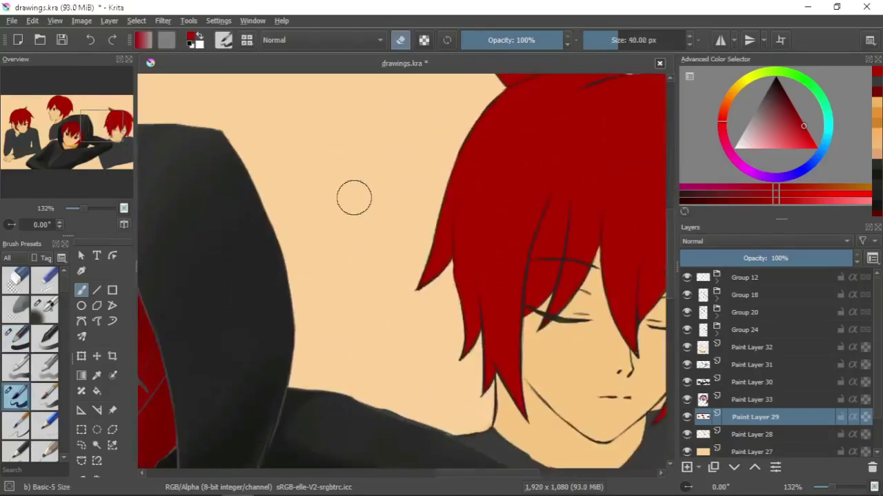
Step: Shade the hooded character's dark hoodie on Paint Layer 30 with Airbrush Soft at 36.34 px, undoing the unwanted strokes
scroll(351, 197, down, 1)
scroll(420, 249, down, 3)
click(744, 382)
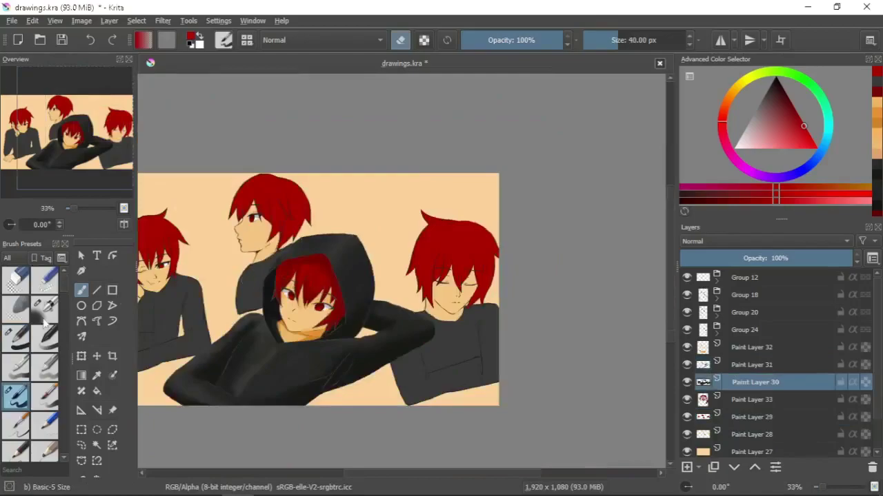
click(44, 308)
key(d)
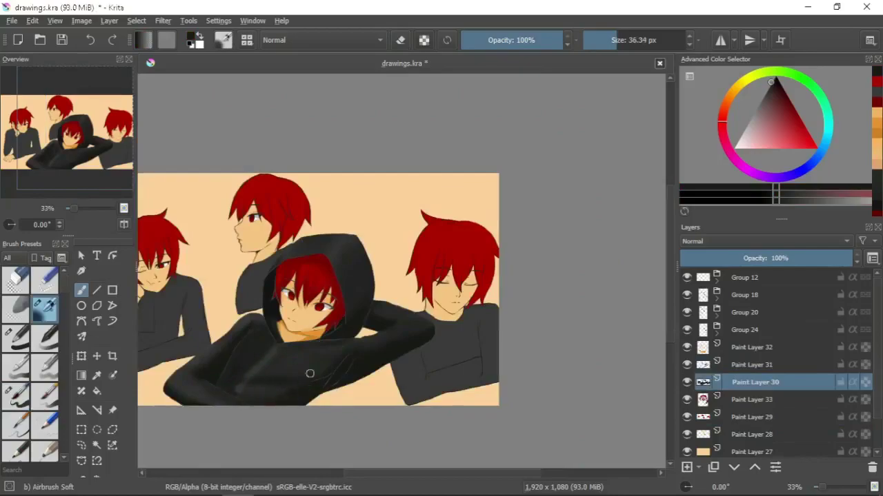
drag(285, 352, 342, 359)
key(ctrl+z)
drag(279, 366, 293, 373)
key(ctrl+z)
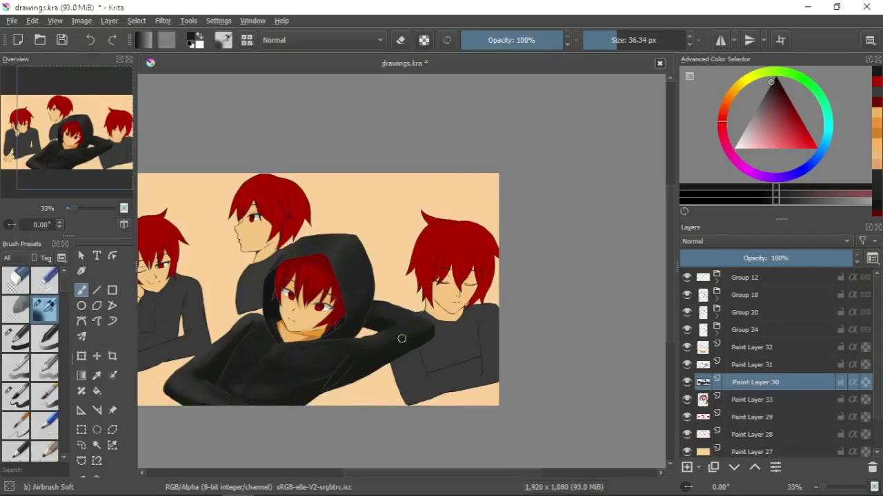
drag(171, 381, 220, 397)
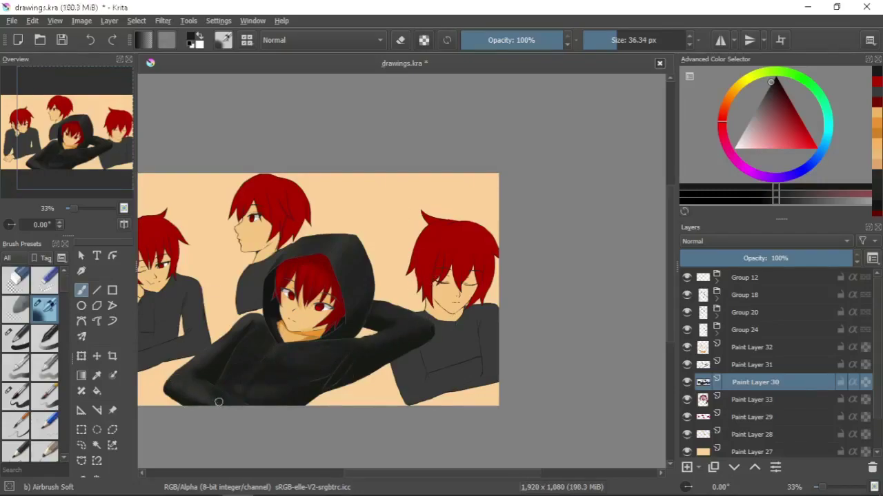
key(ctrl+z)
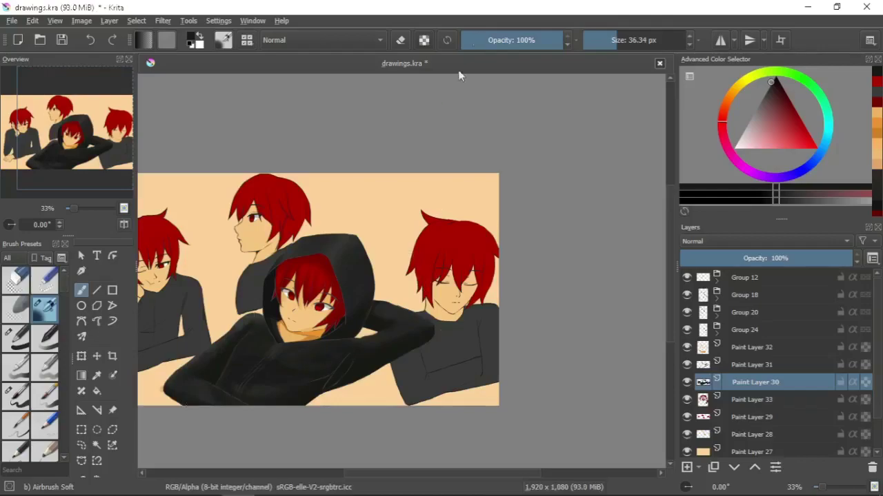
Step: Select the painted clothing areas and shade the cheek-resting character's top with Airbrush Soft at 92.49 px, sampling its dark greys
drag(359, 265, 456, 279)
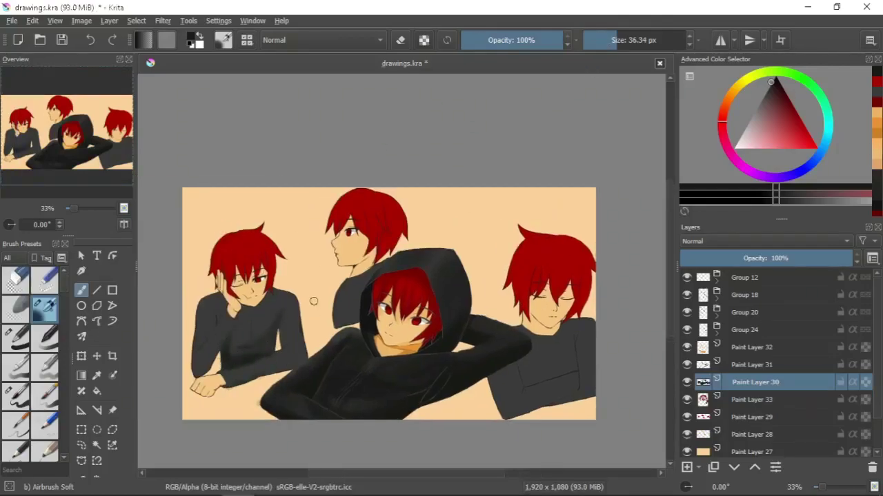
click(178, 308)
drag(185, 306, 211, 358)
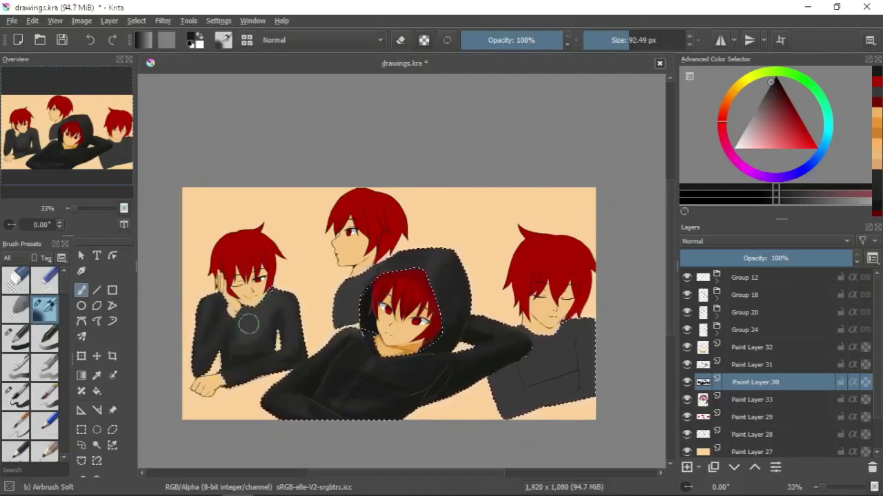
ctrl+click(277, 343)
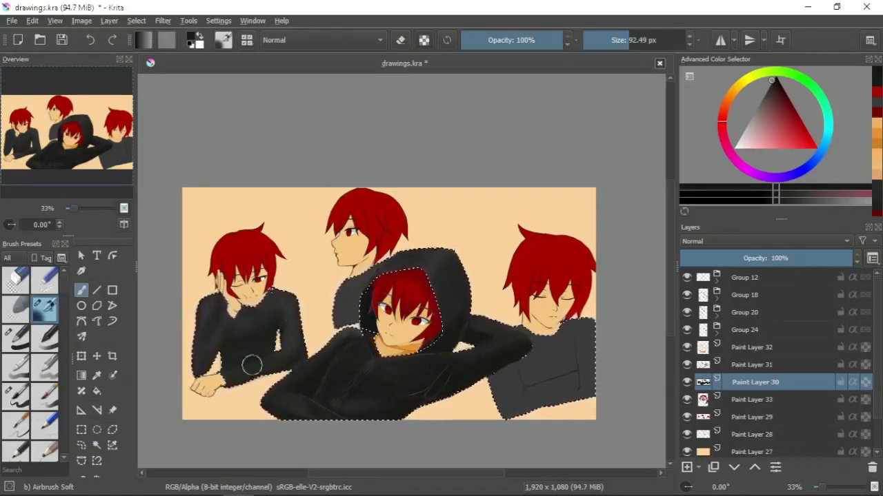
ctrl+click(255, 339)
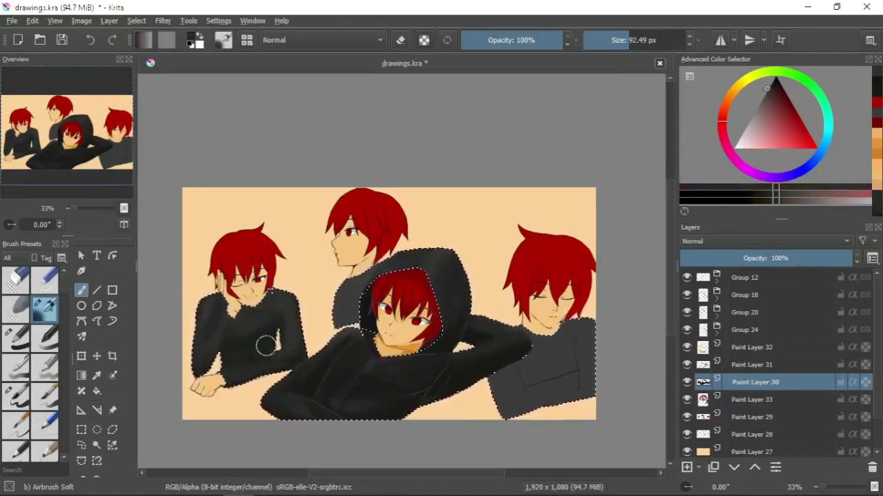
Step: Shade the profile and closed-eyes characters' tops within the selection using sampled near-black, undo the unwanted stroke, and clear the selection
ctrl+click(337, 280)
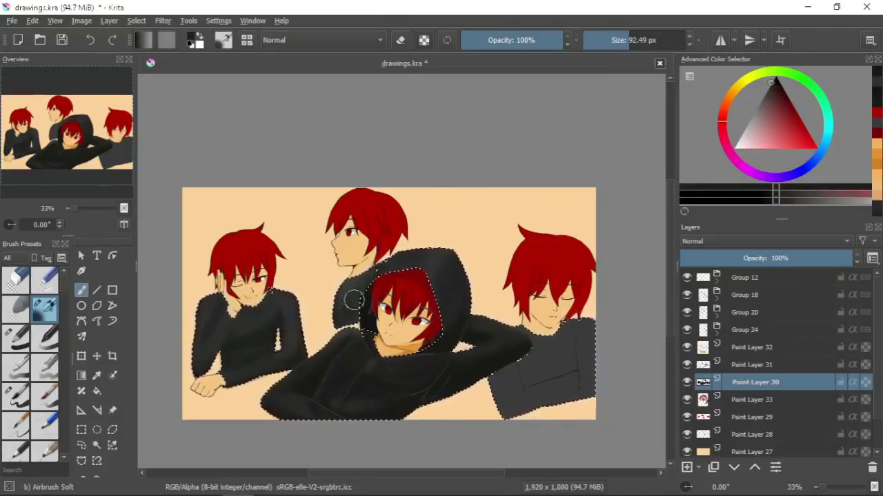
mouse_move(521, 412)
mouse_down()
mouse_move(575, 349)
mouse_move(529, 376)
mouse_move(538, 392)
mouse_up()
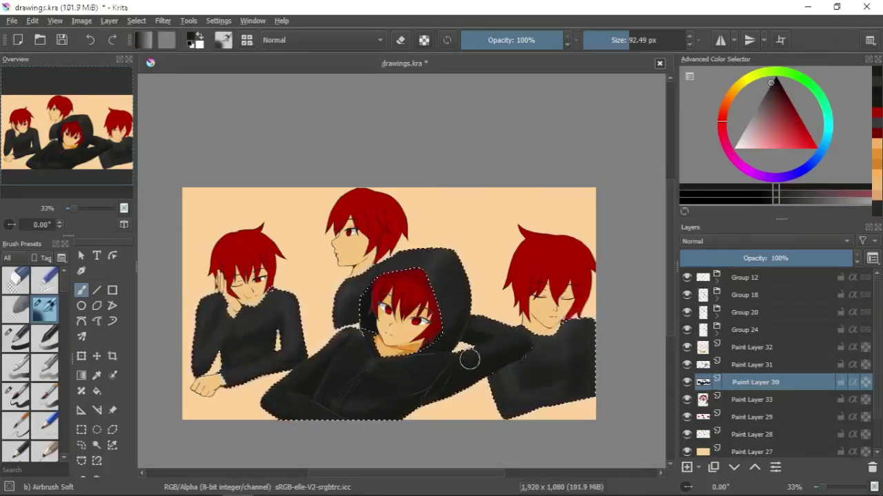
key(ctrl+z)
ctrl+click(344, 382)
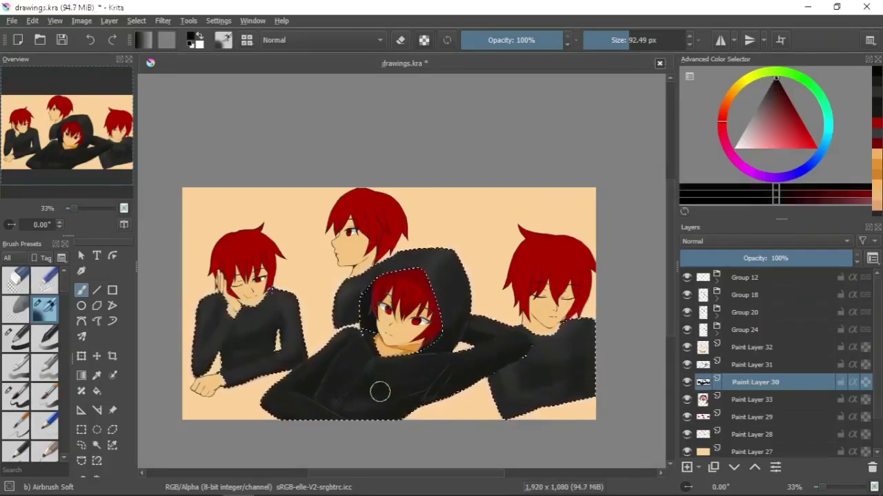
scroll(385, 195, up, 2)
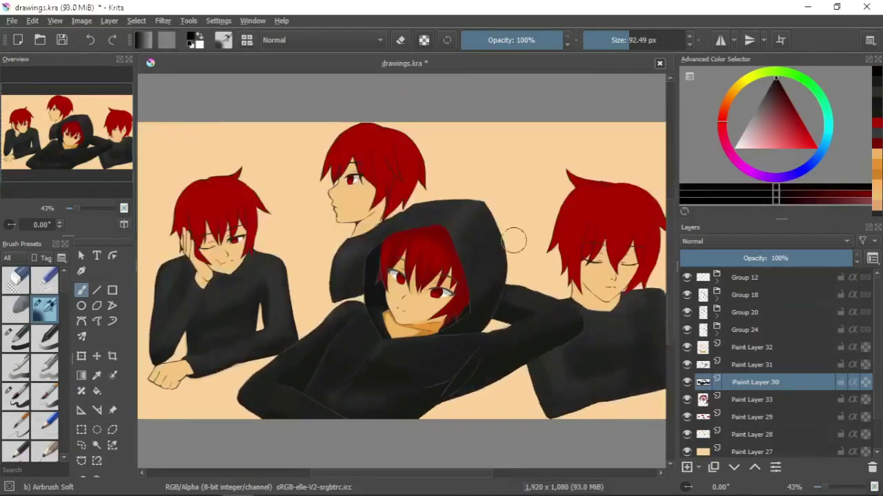
Step: Add a paint layer above all groups and paint dark grey over the hoodie's fold lines below the raised arm with Basic-1
key(Insert)
key(slash)
drag(478, 356, 462, 371)
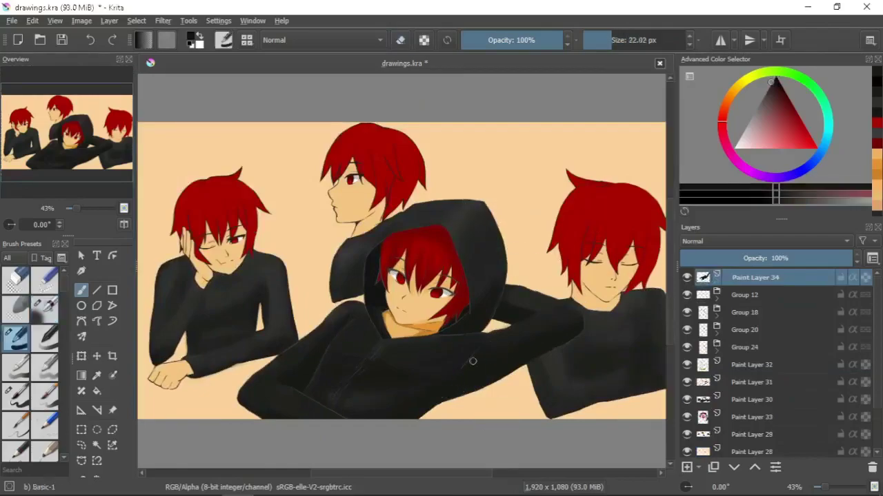
key(slash)
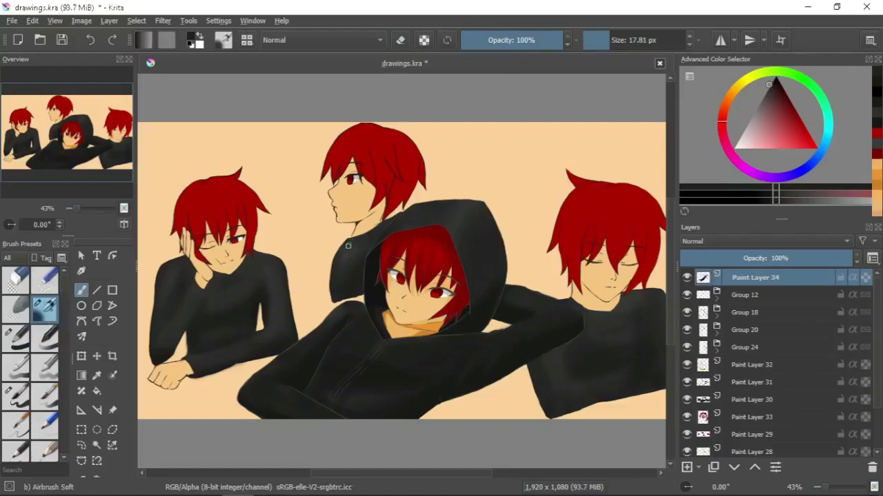
Step: Shade the closed-eyes character's top on the new layer with Airbrush Soft at 74.29 px, sampling dark greys from the fabric
scroll(348, 245, right, 2)
key(bracketright)
key(bracketright)
key(bracketright)
key(bracketright)
key(bracketright)
key(bracketright)
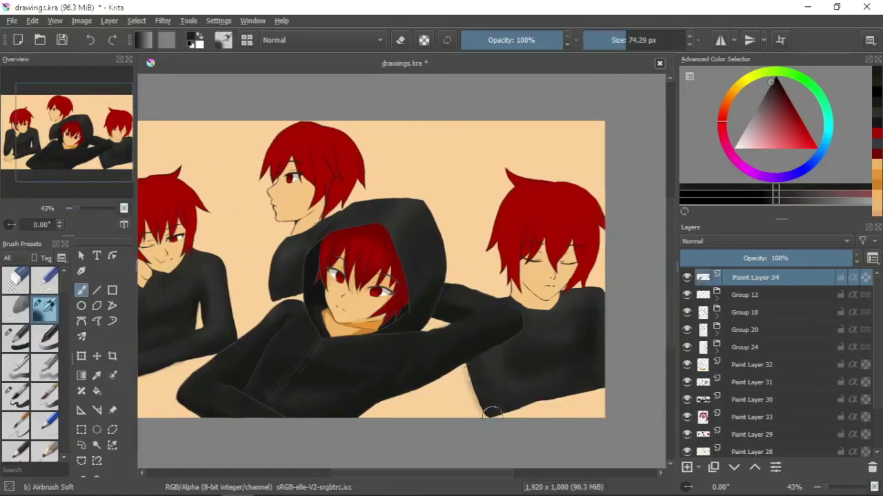
ctrl+click(573, 316)
ctrl+click(542, 376)
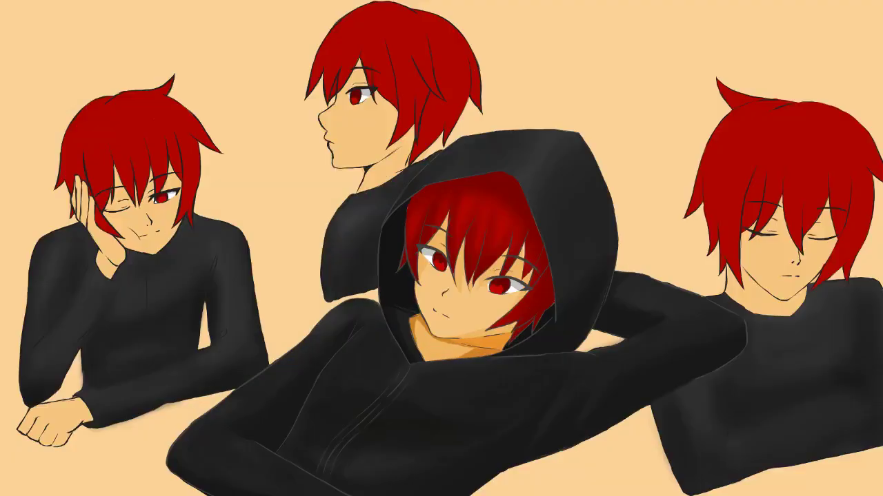